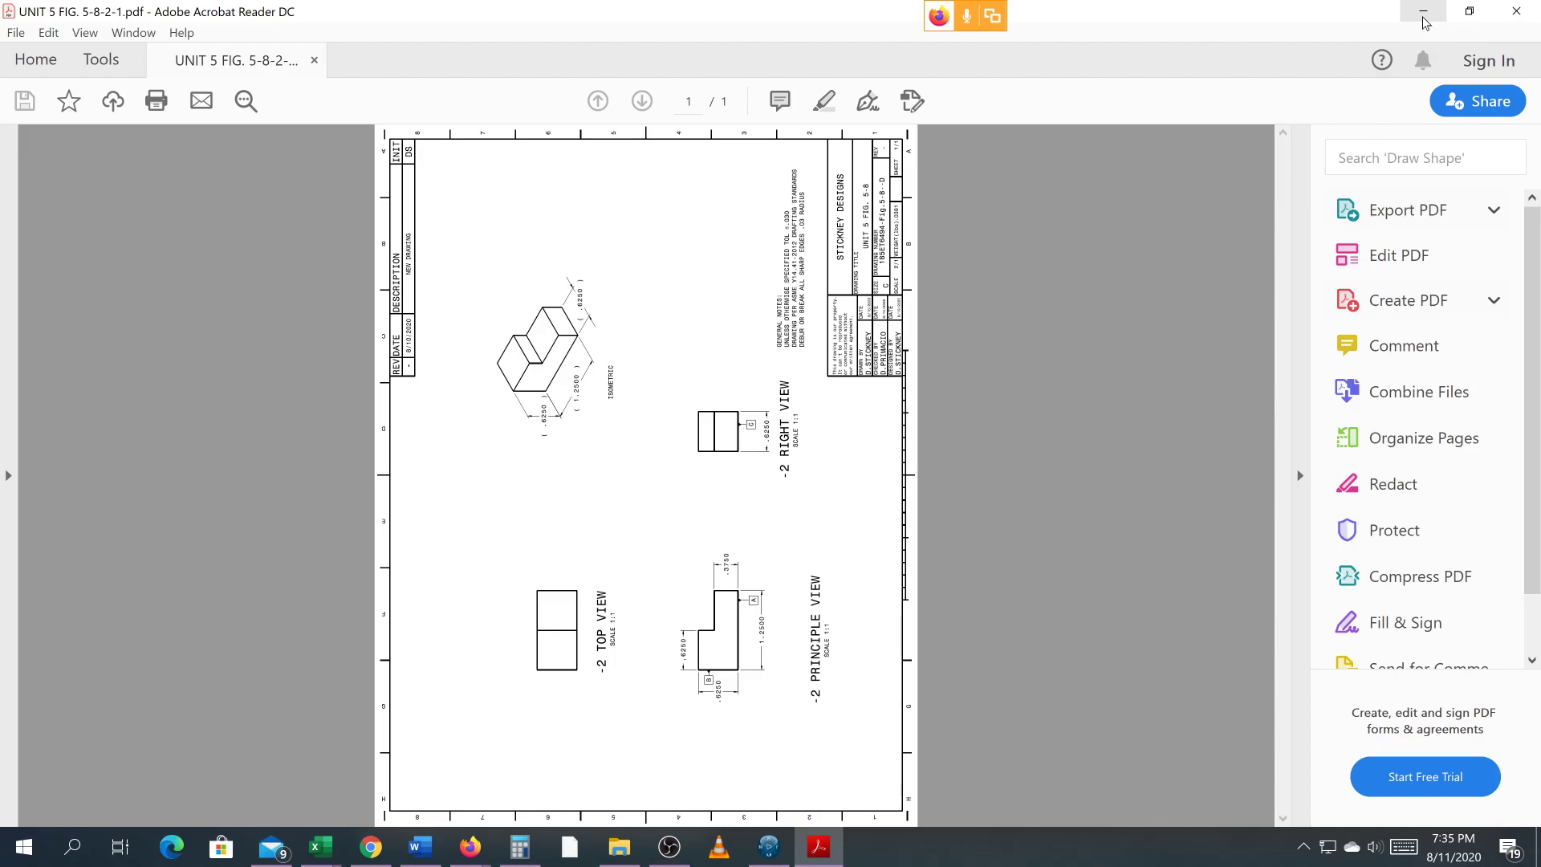
- Switch from the PDF drawing to the 3DEXPERIENCE part and start a sketch on the yz plane
left_click(1423, 13)
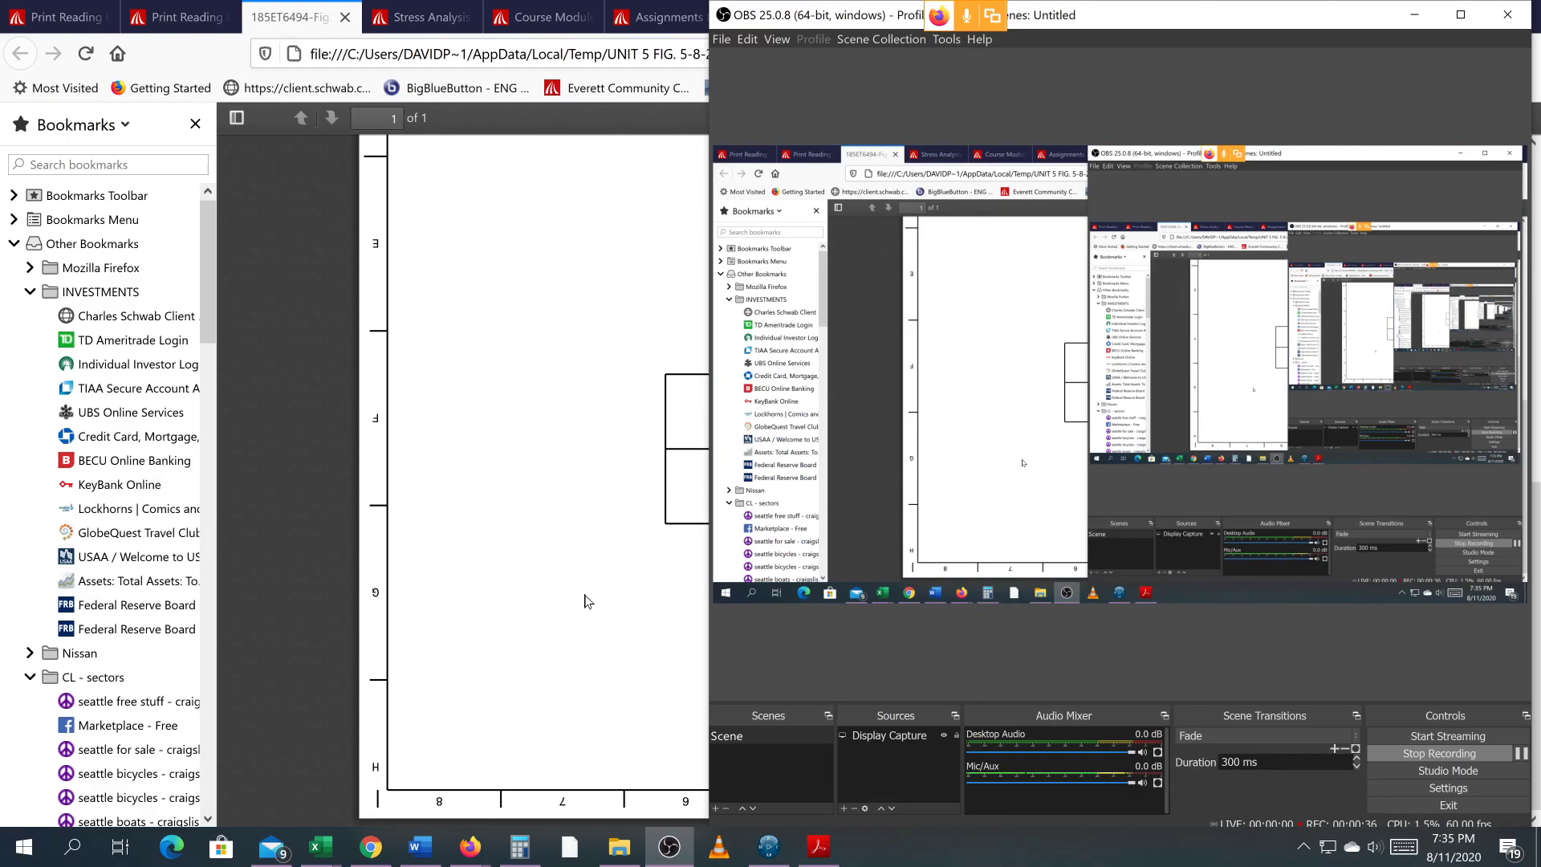
left_click(768, 846)
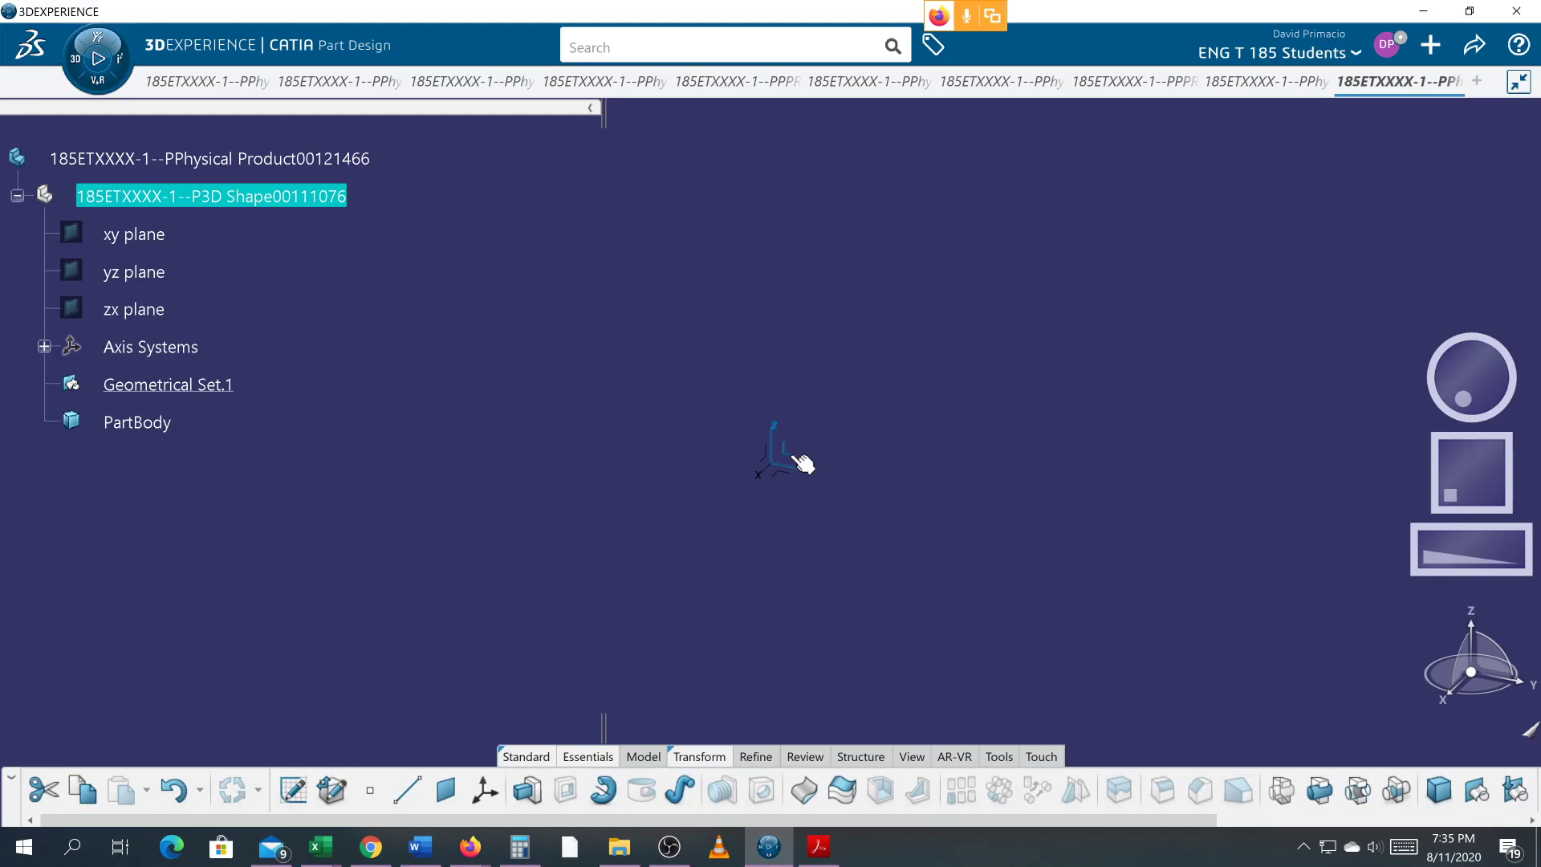
left_click(883, 436)
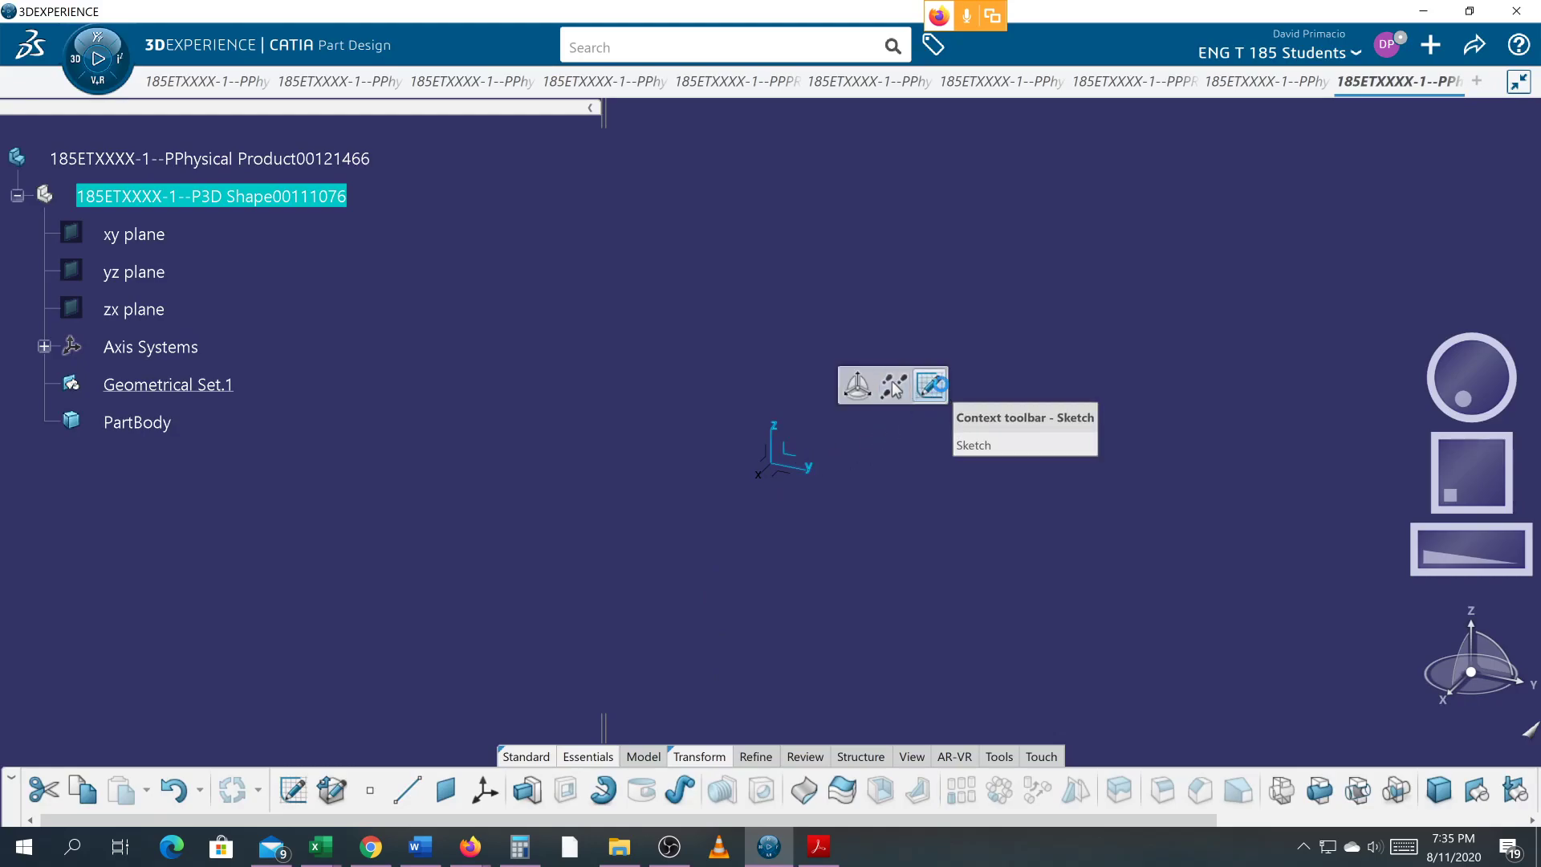
left_click(934, 386)
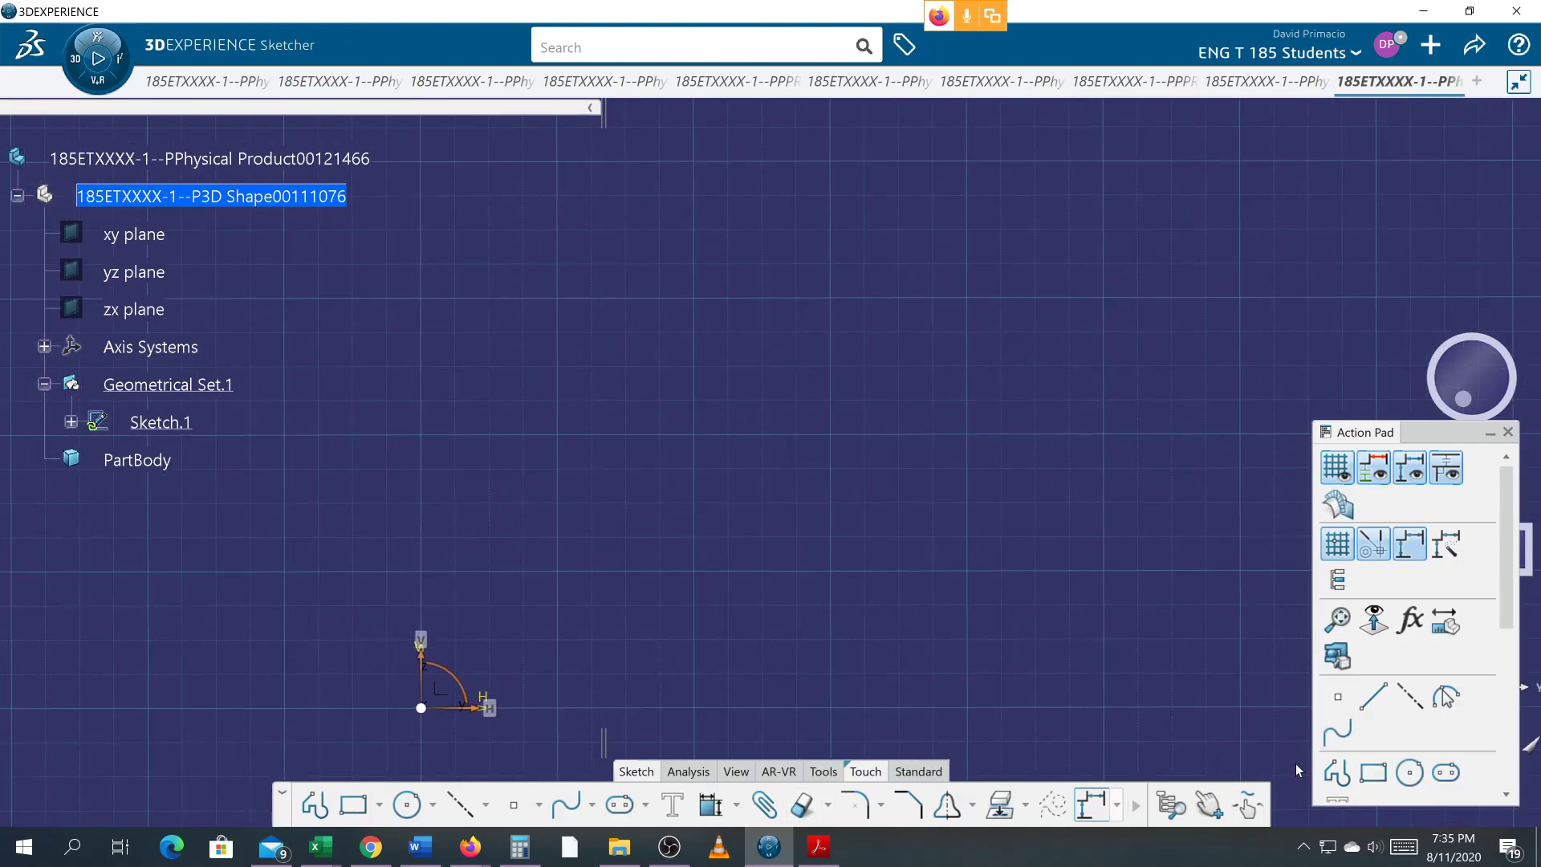
- Sketch a closed L-shaped profile about 57 mm wide and 25 mm high, with a lower step about 13 mm high
left_click(1337, 772)
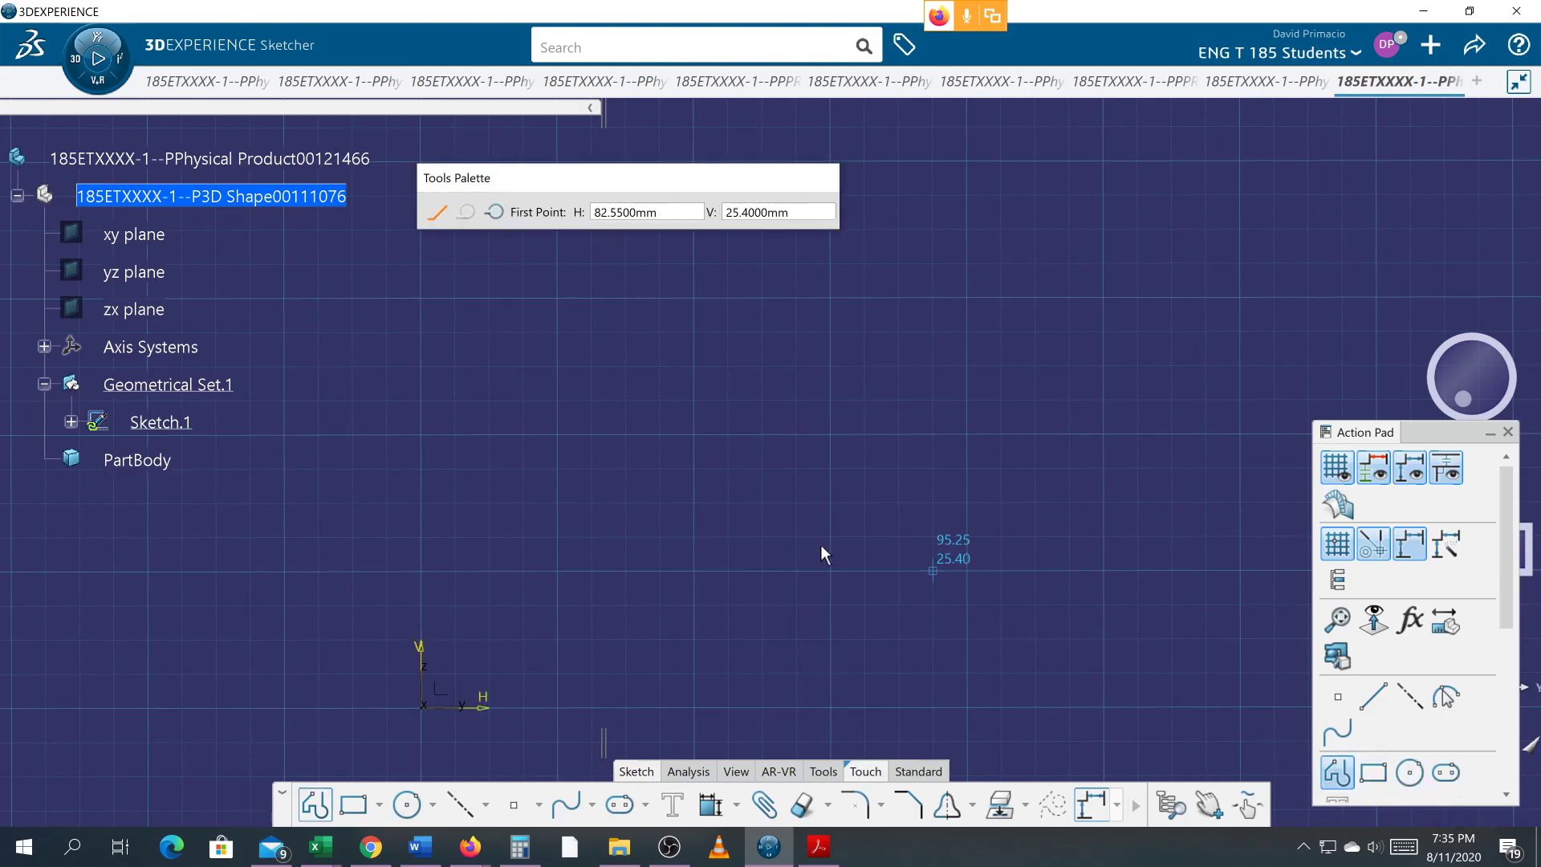
left_click(567, 562)
left_click(556, 434)
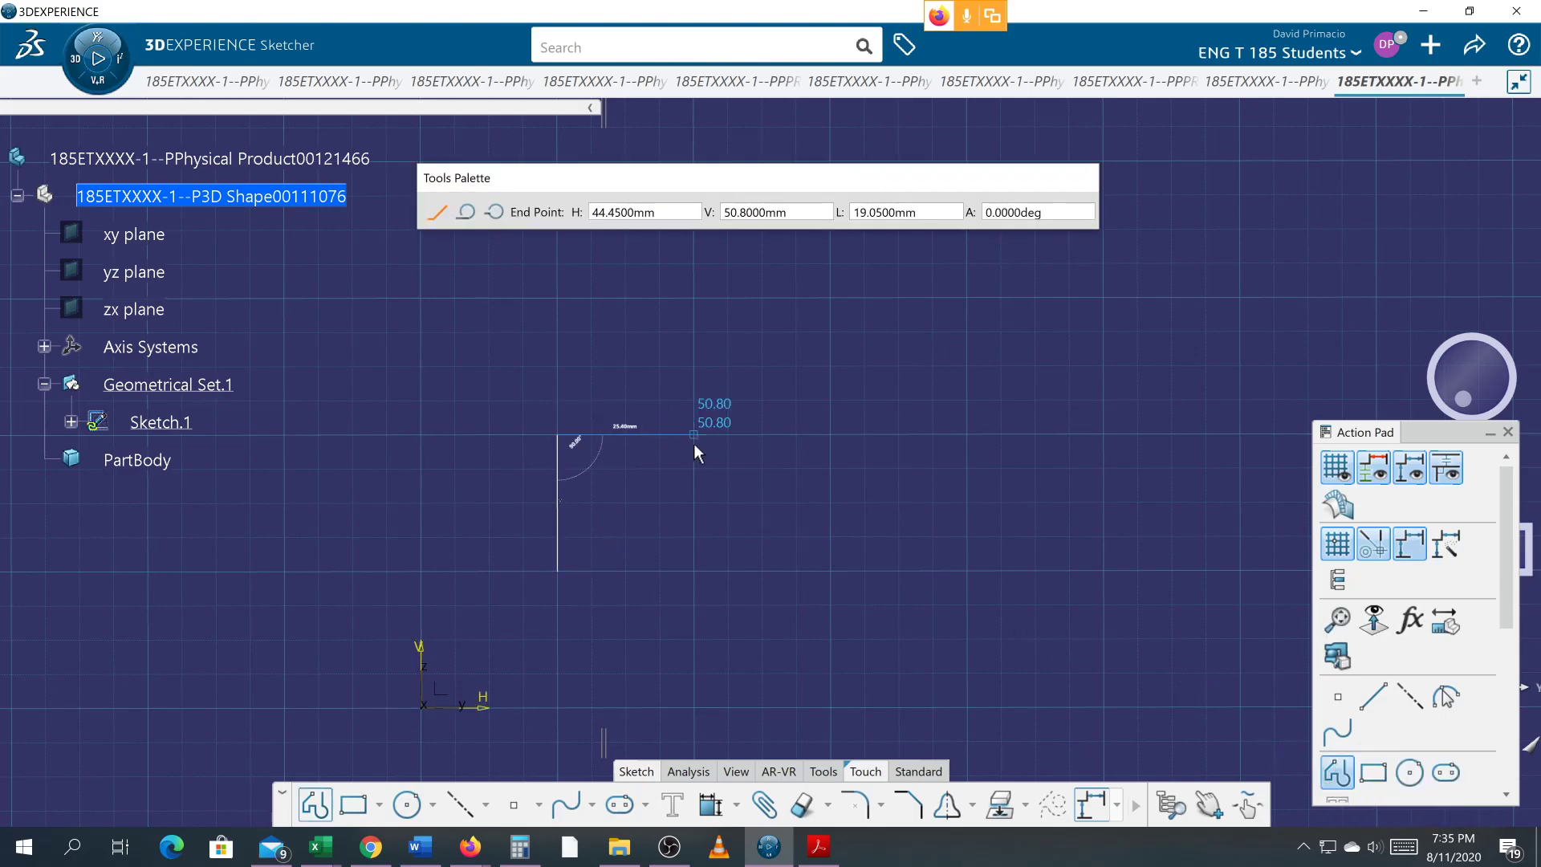
left_click(697, 445)
left_click(716, 512)
left_click(858, 514)
left_click(856, 567)
left_click(560, 572)
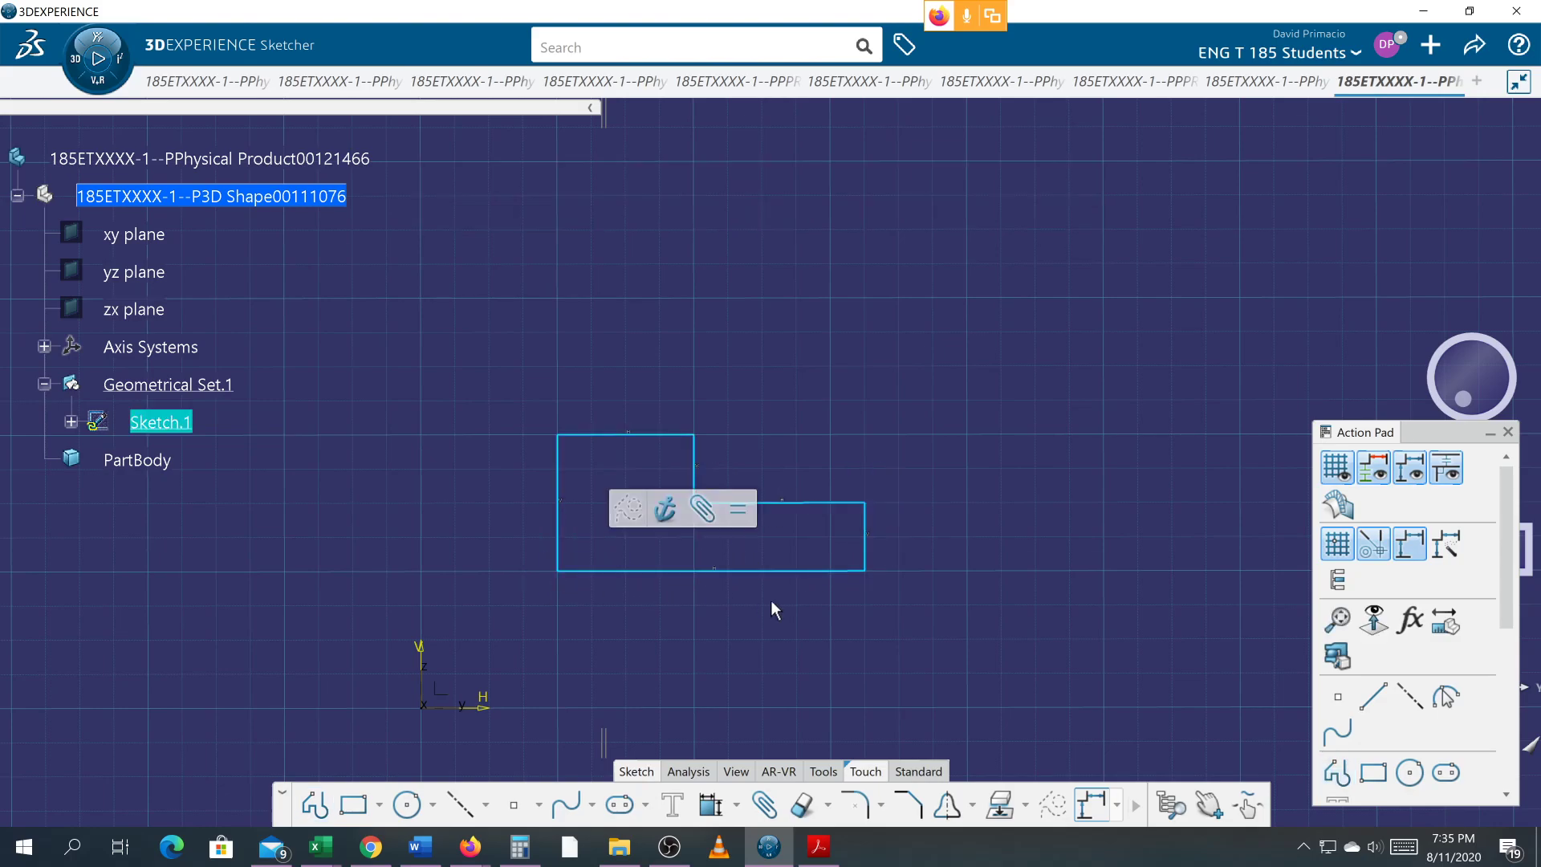
- Auto-constrain the L-shaped profile in Stacked mode, using its bottom and left edges as the reference elements
left_click(735, 808)
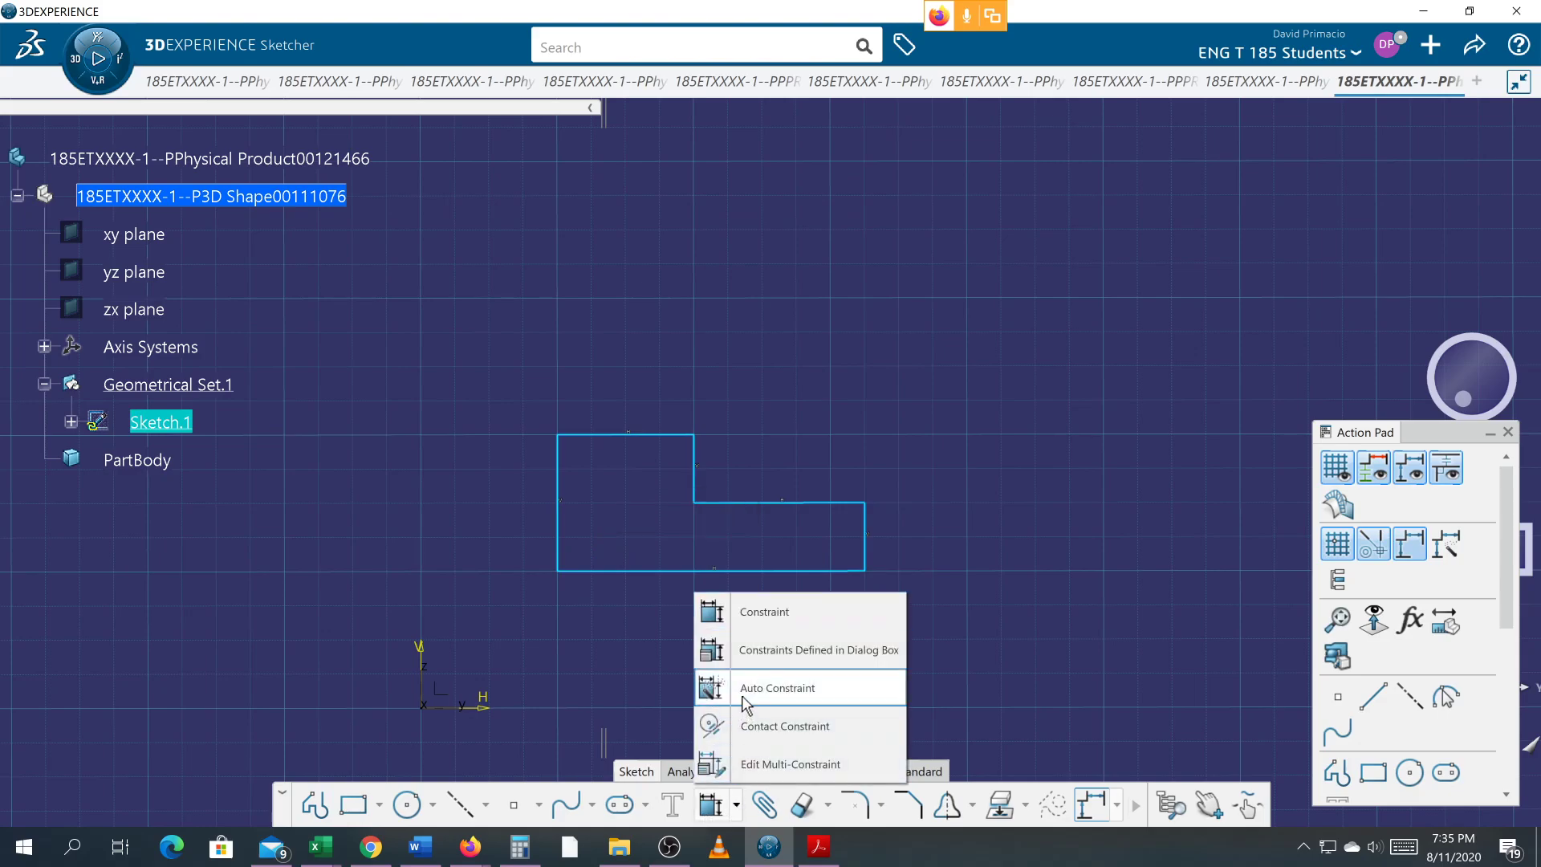
left_click(777, 689)
left_click(408, 291)
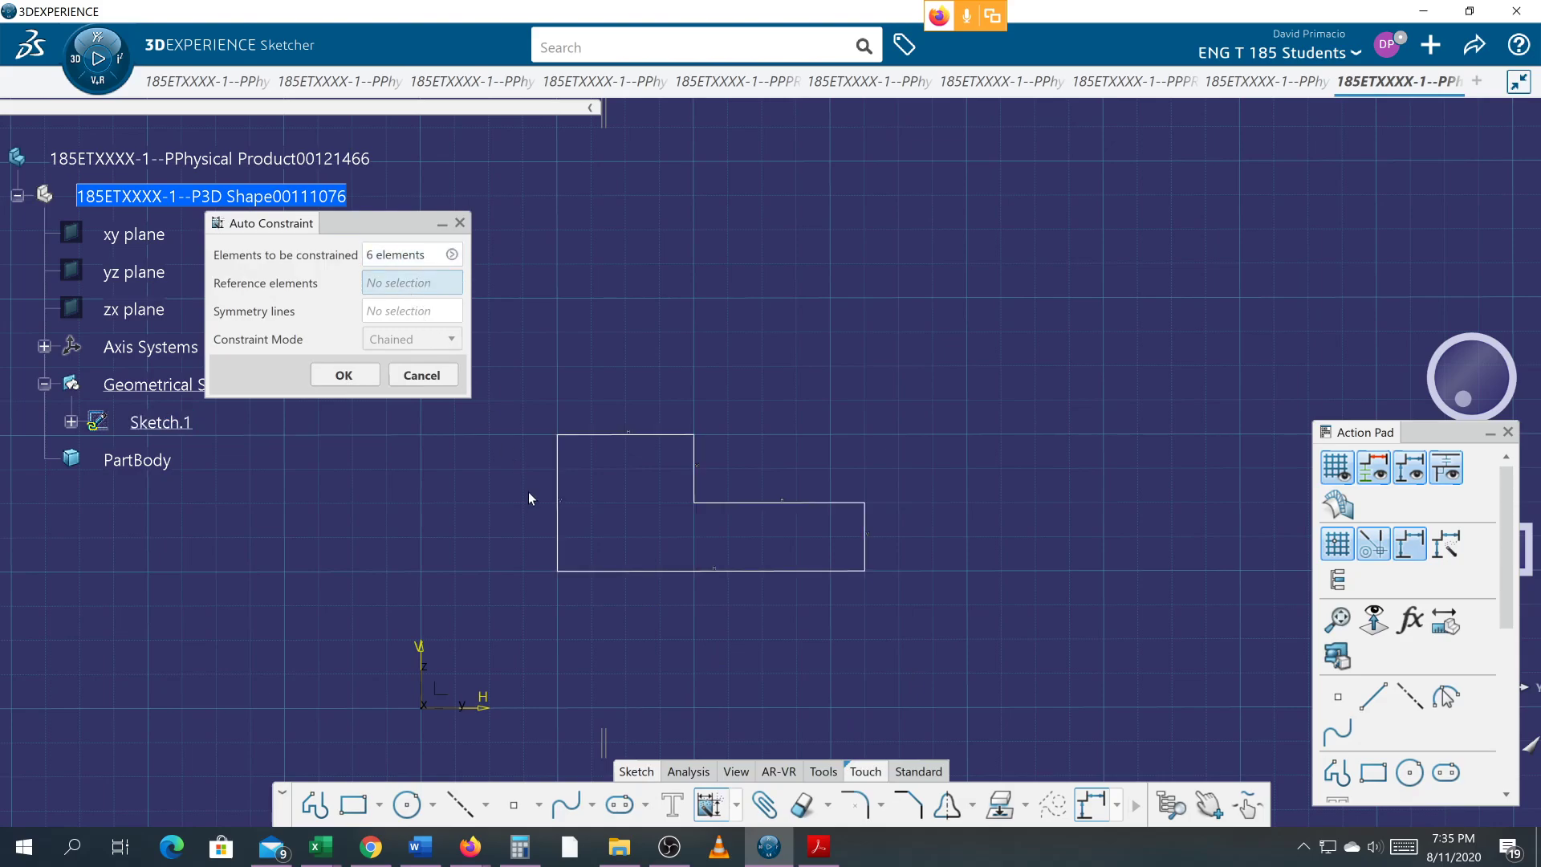
left_click(602, 571)
left_click(559, 546)
left_click(450, 339)
left_click(394, 378)
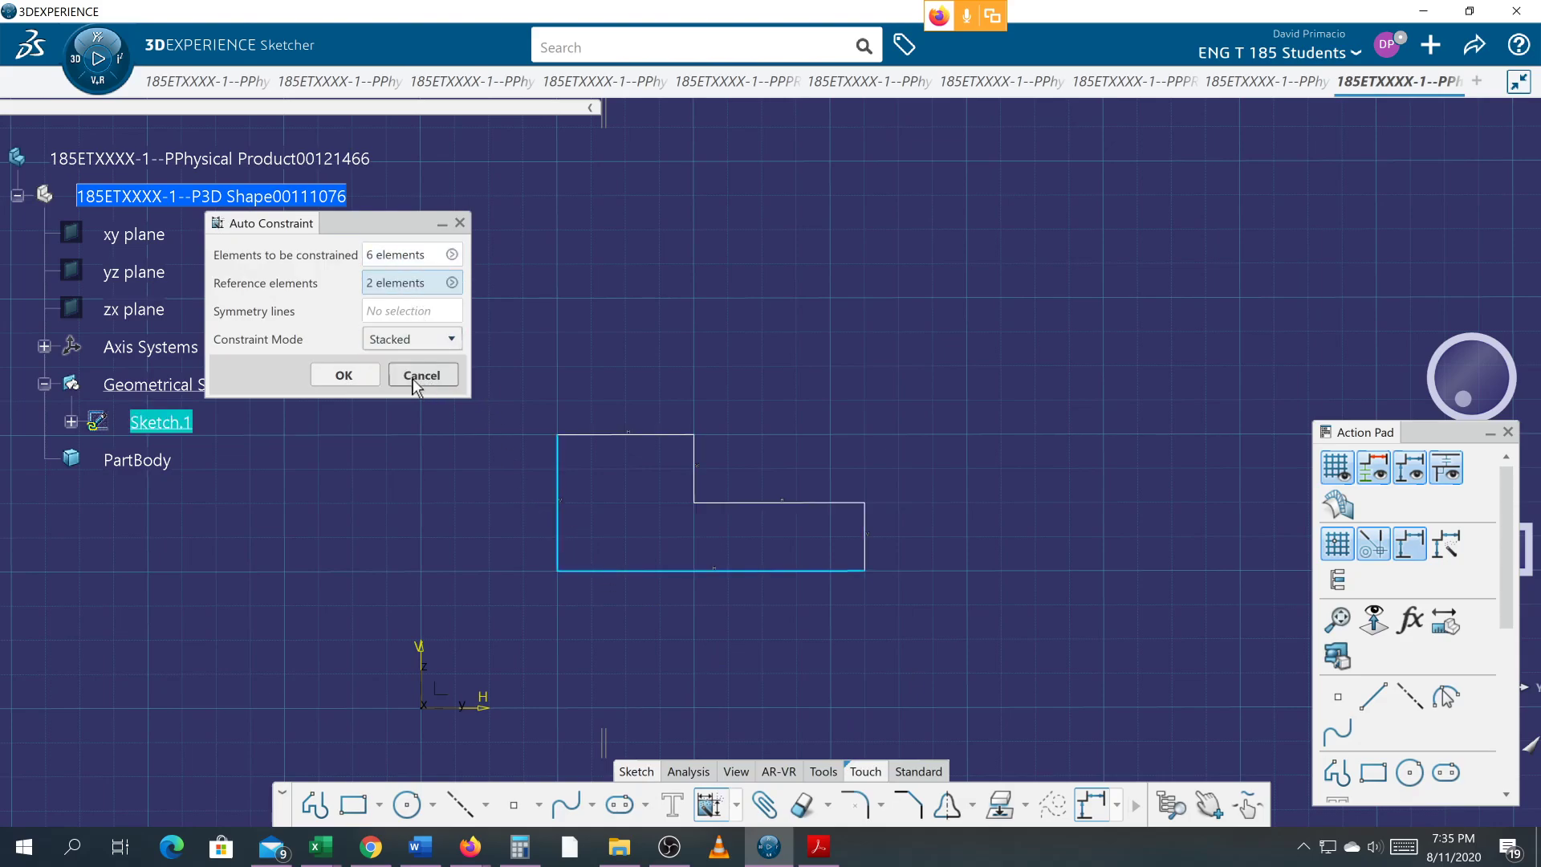
left_click(361, 378)
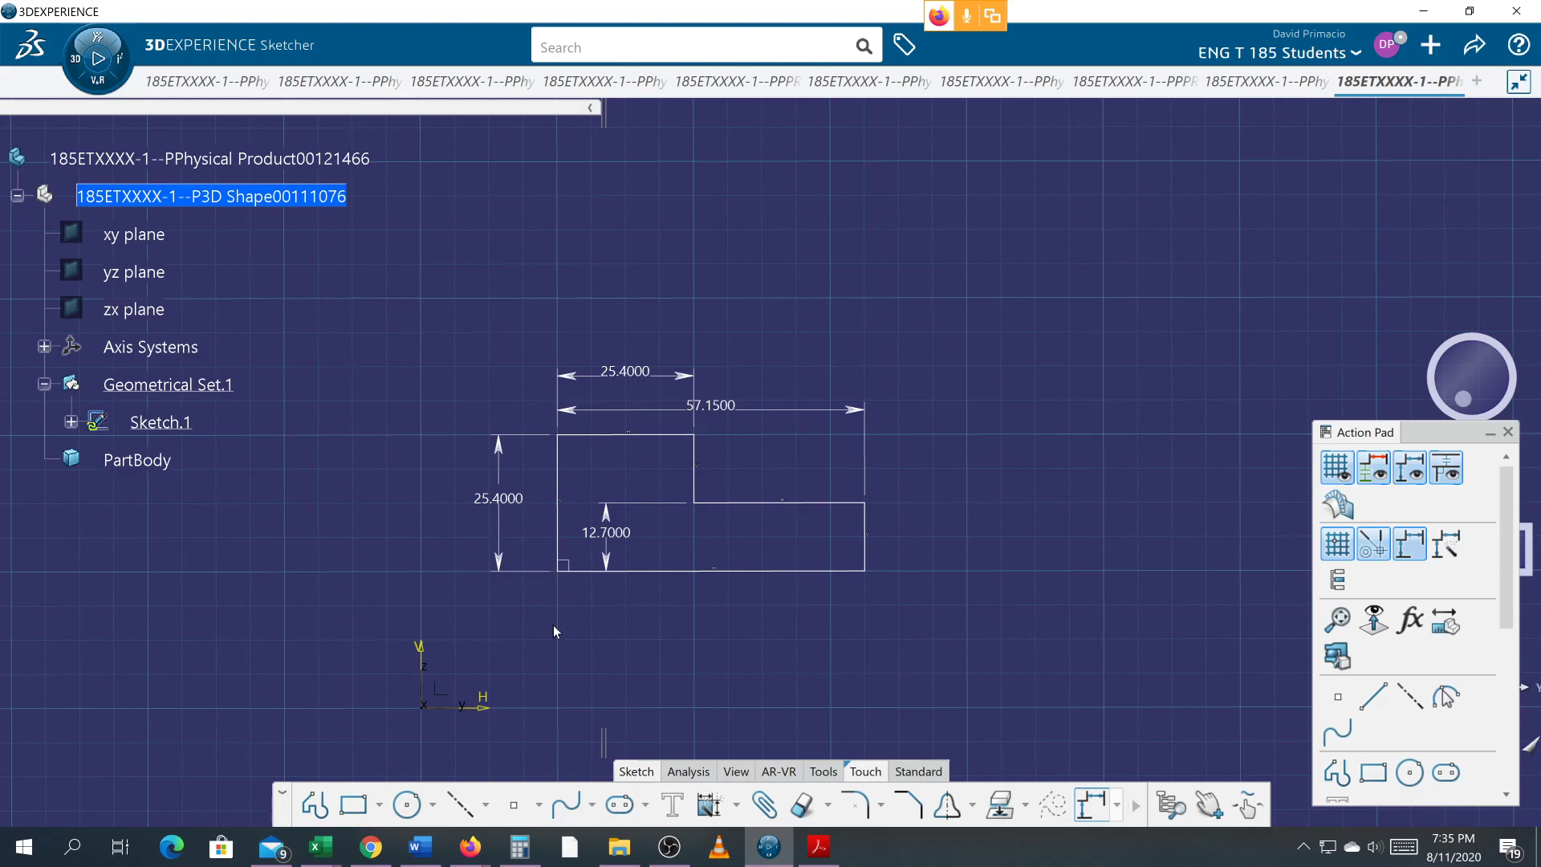
- Fix the left and bottom edges of the L-shaped profile in place
left_click(556, 554)
left_click(604, 570, "ctrl")
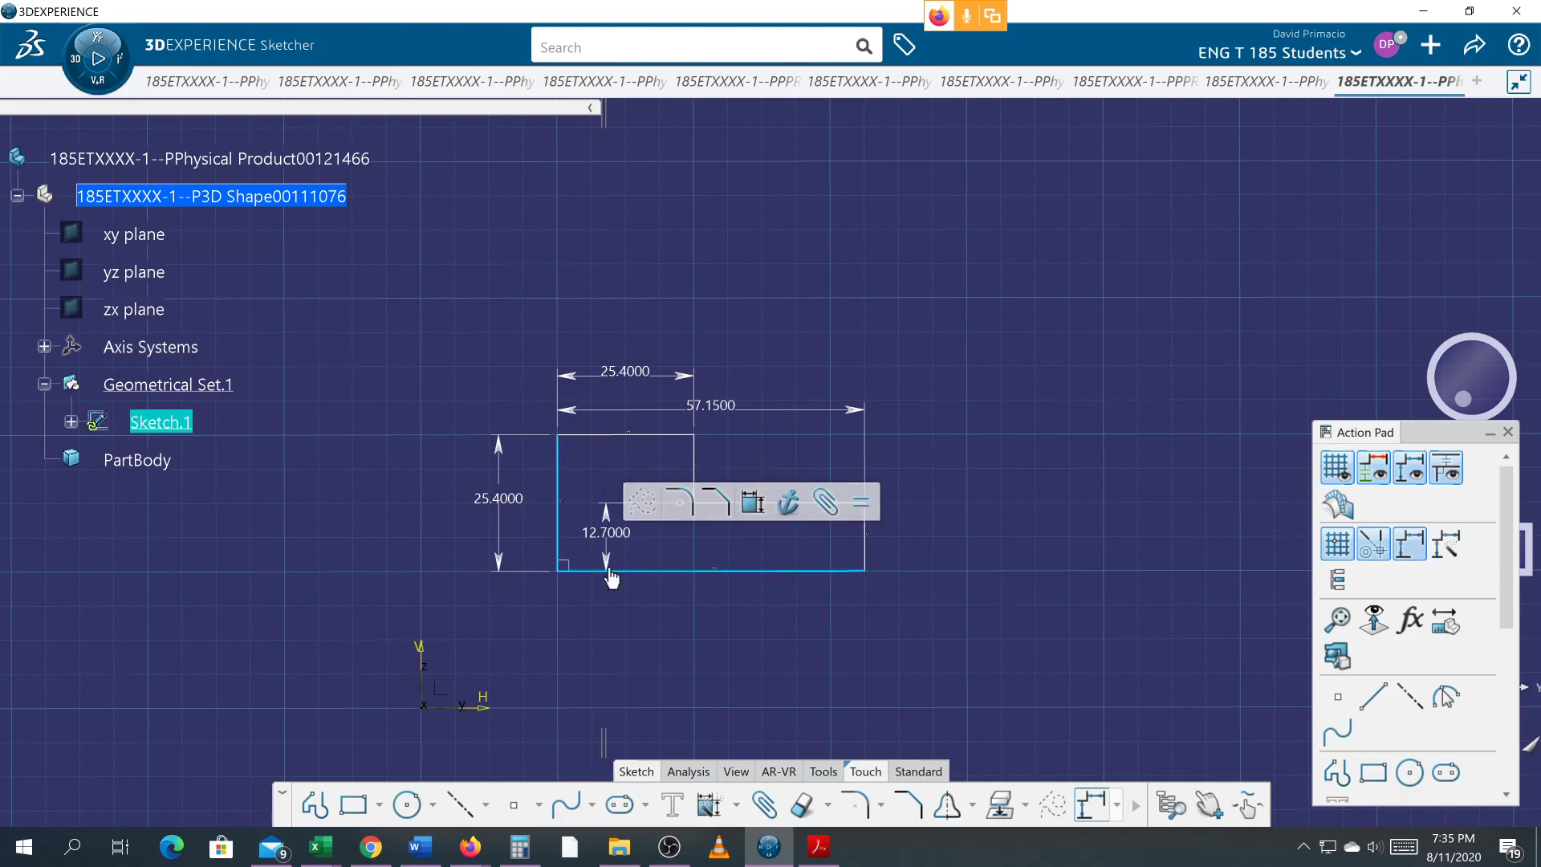
left_click(789, 502)
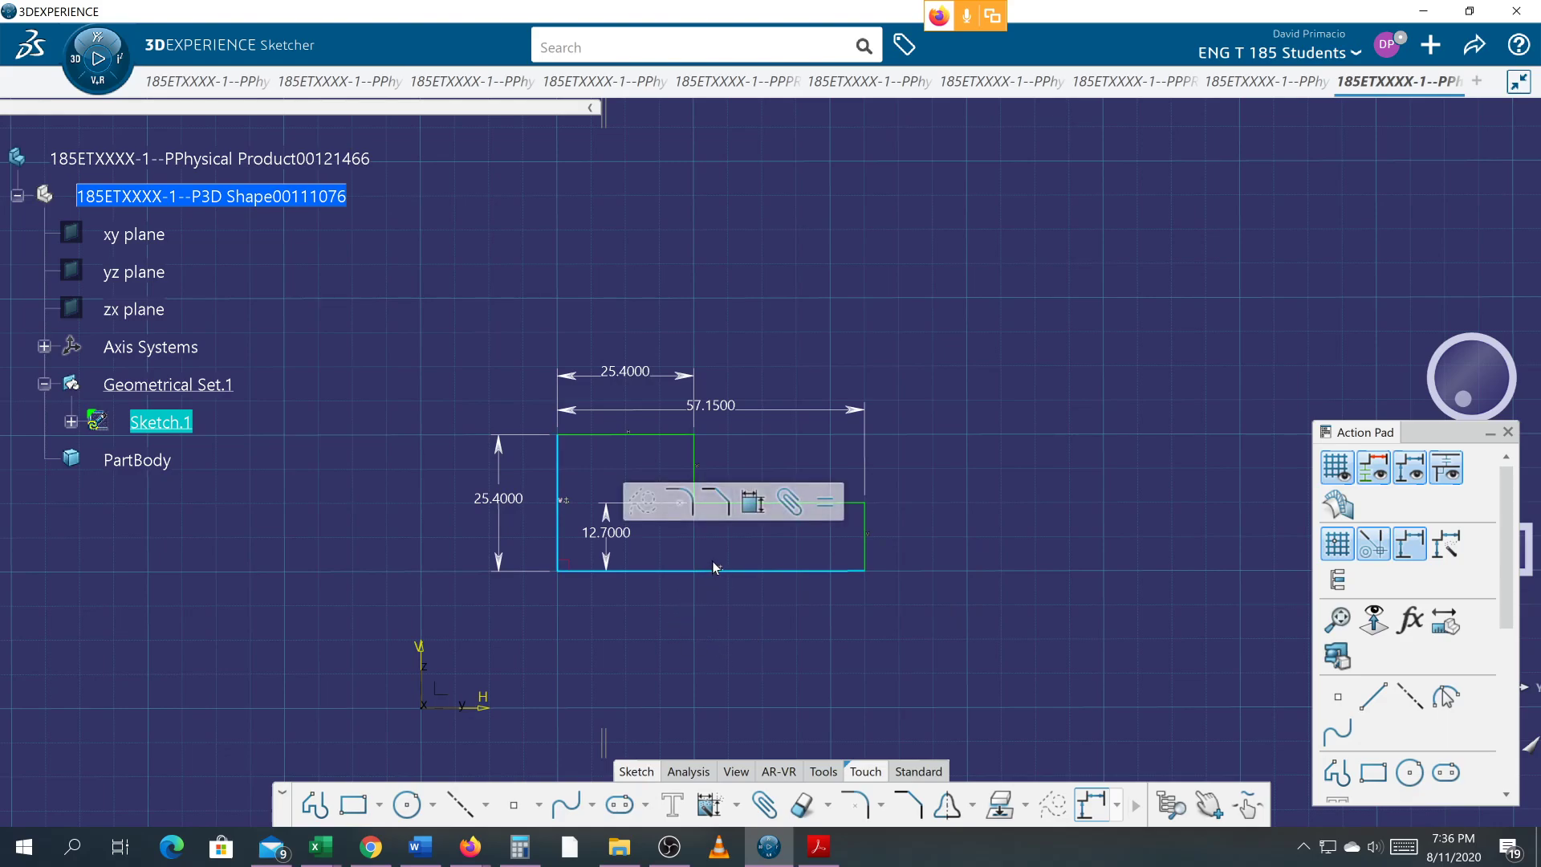
- Remove the horizontal, vertical and perpendicular constraints from the profile's left and bottom edges, keeping only Fix
left_click(737, 809)
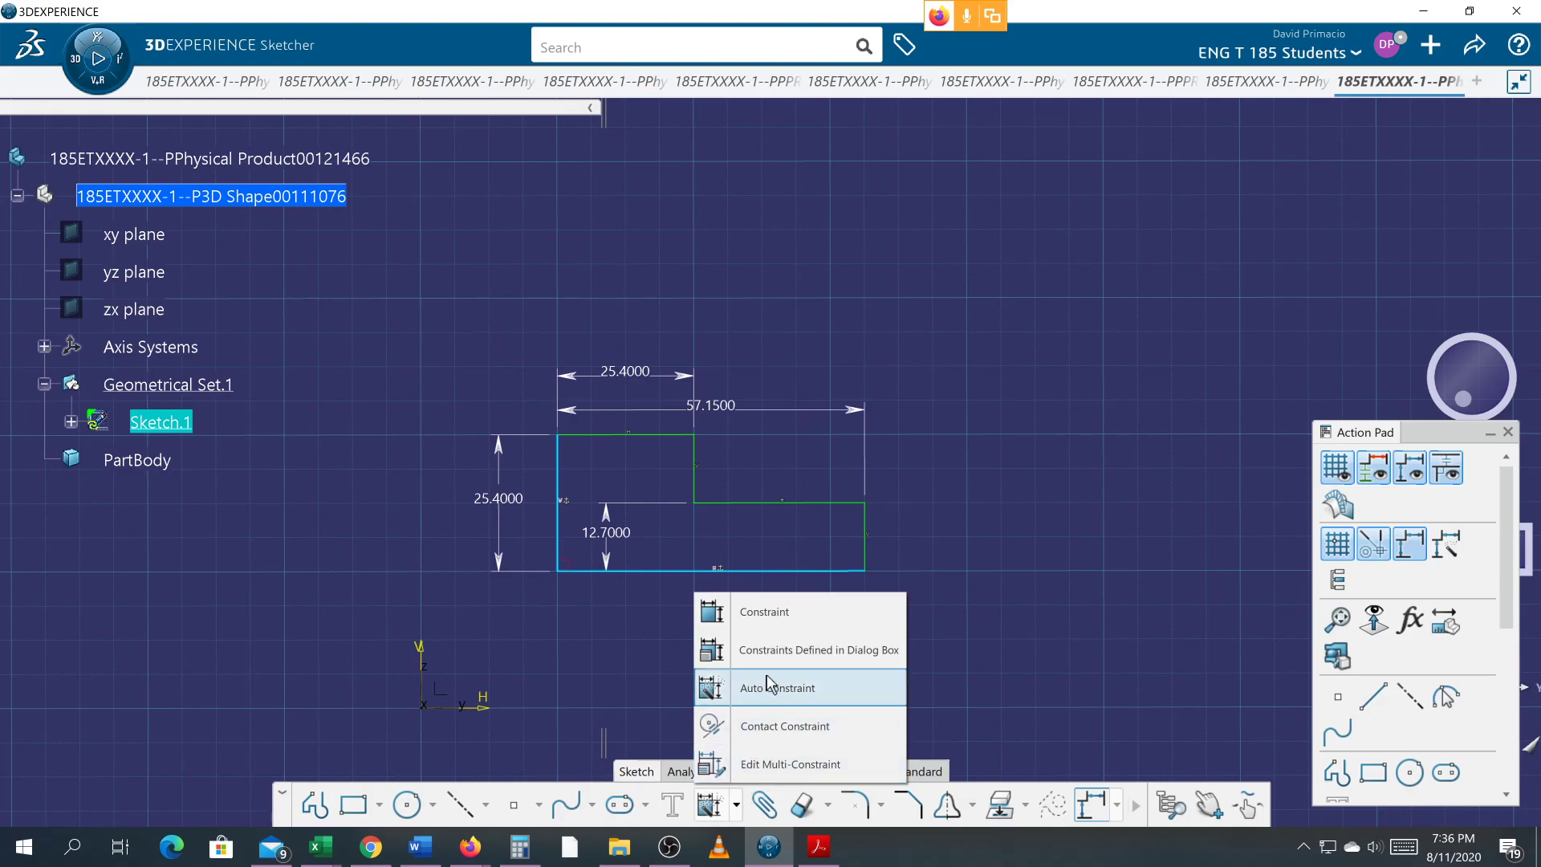
left_click(783, 651)
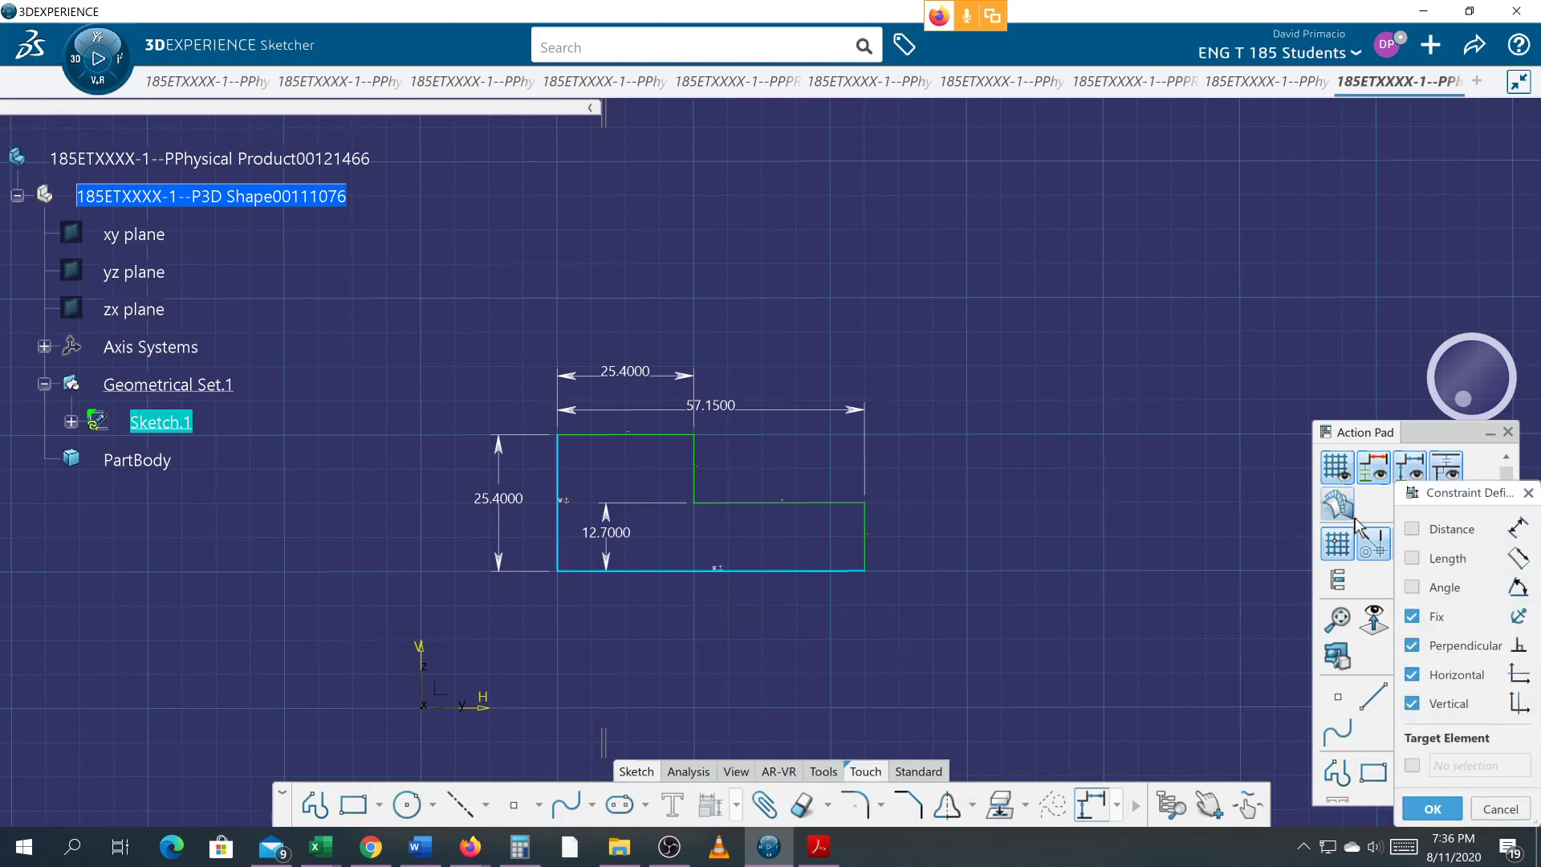
left_click(1455, 676)
left_click(1453, 705)
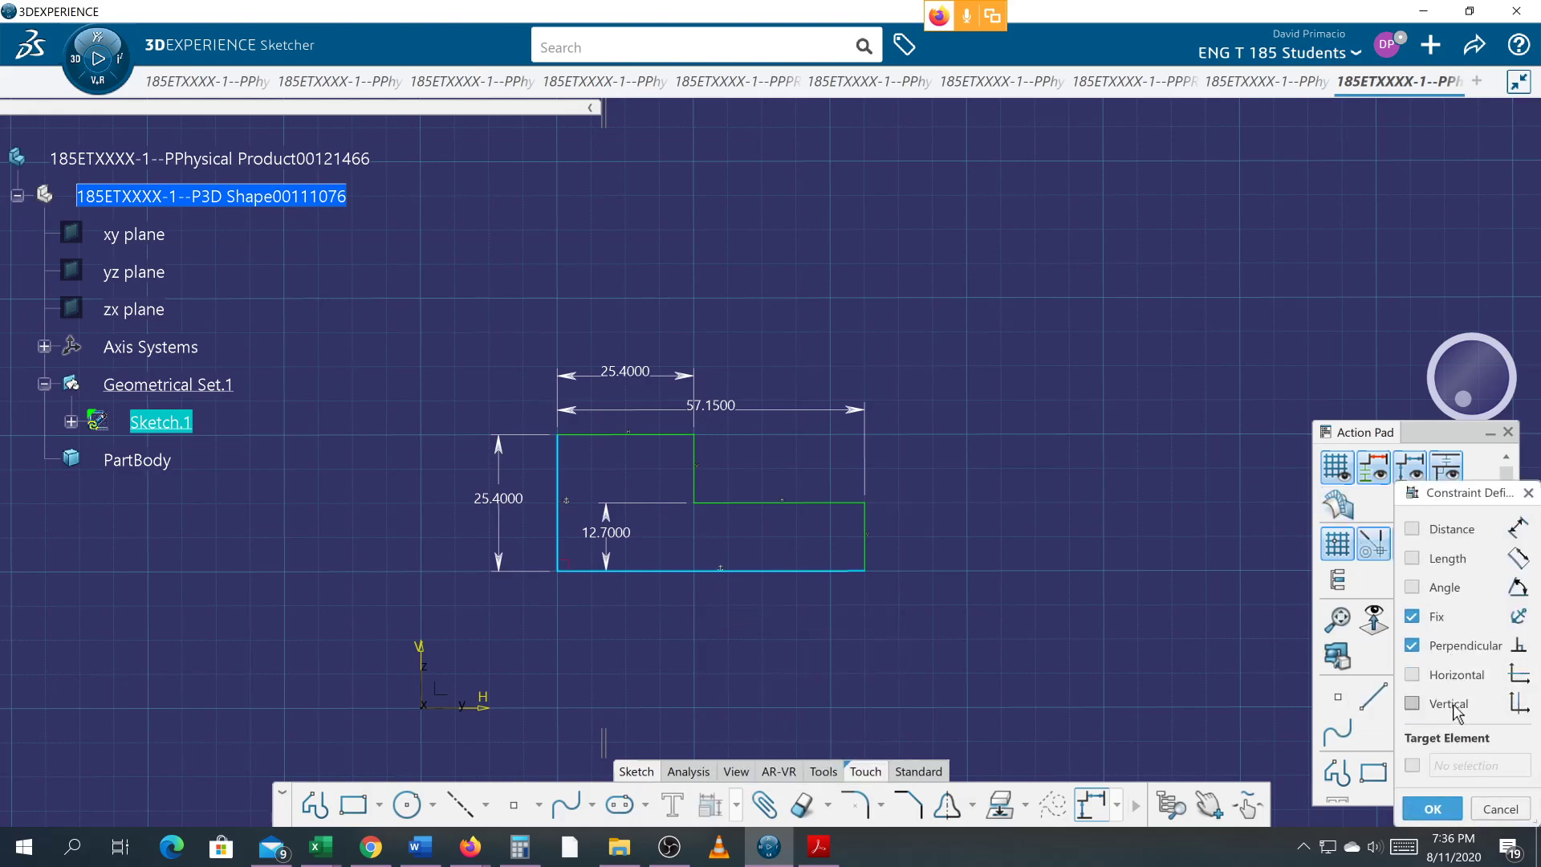
left_click(1466, 647)
left_click(1433, 808)
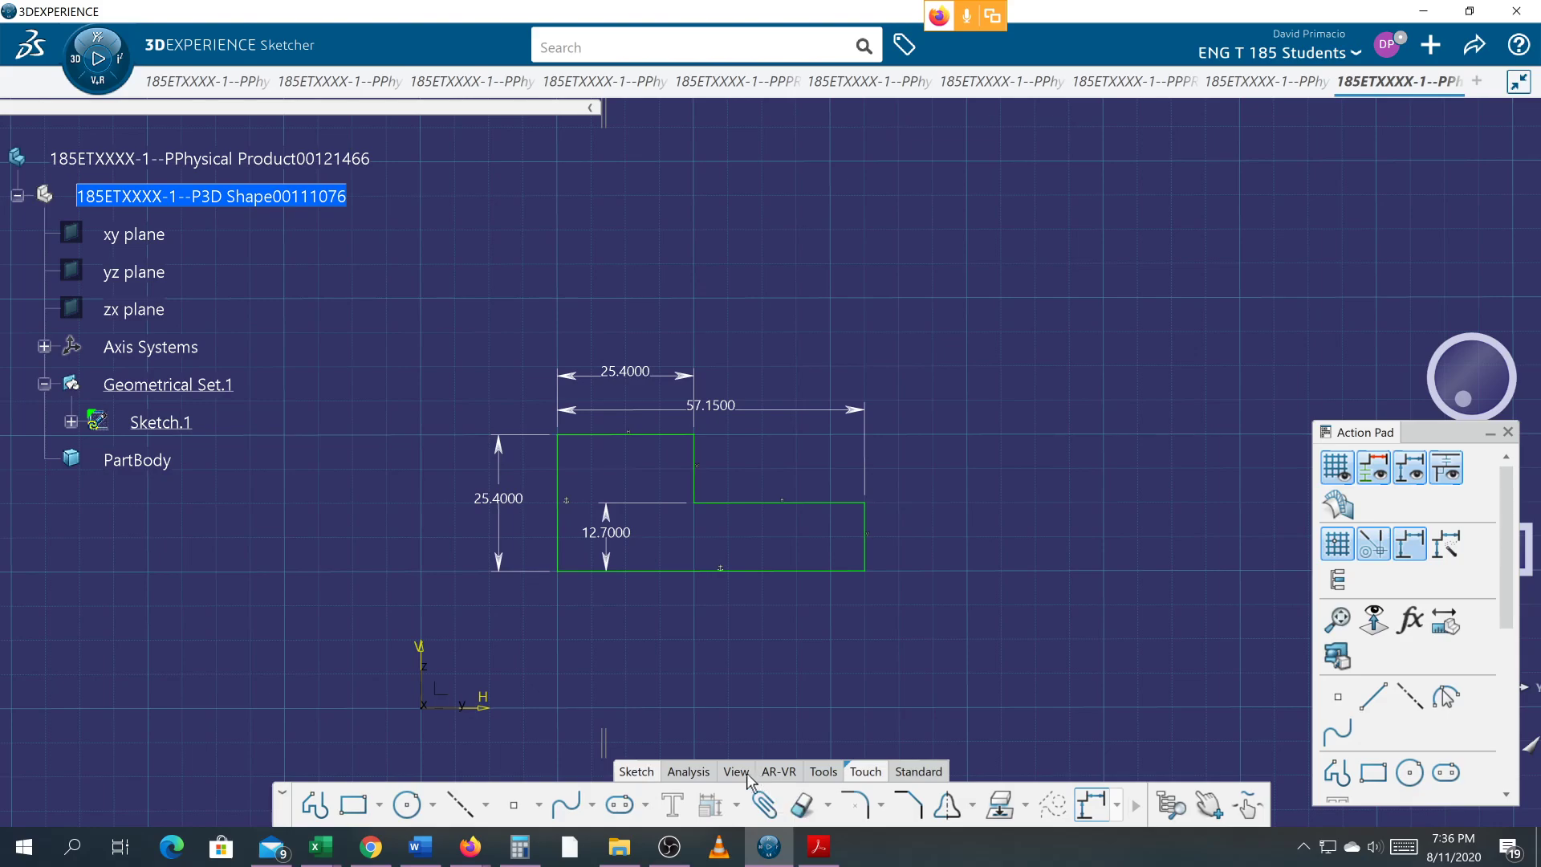
- Exit the sketch and start a Pad of the L-shaped profile with a first-limit length of 2 in
left_click(915, 772)
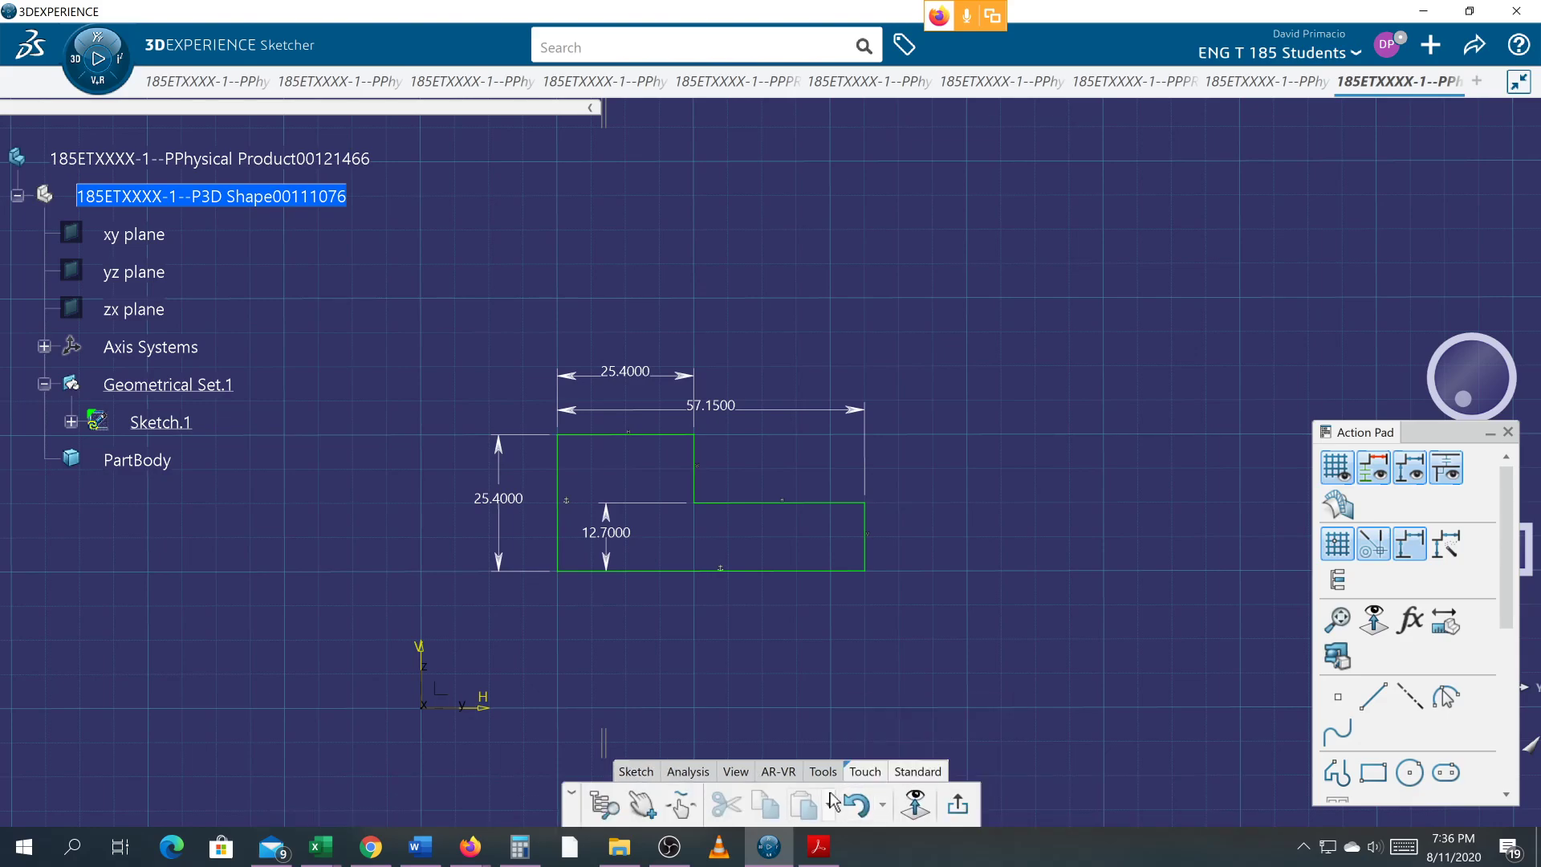
left_click(957, 804)
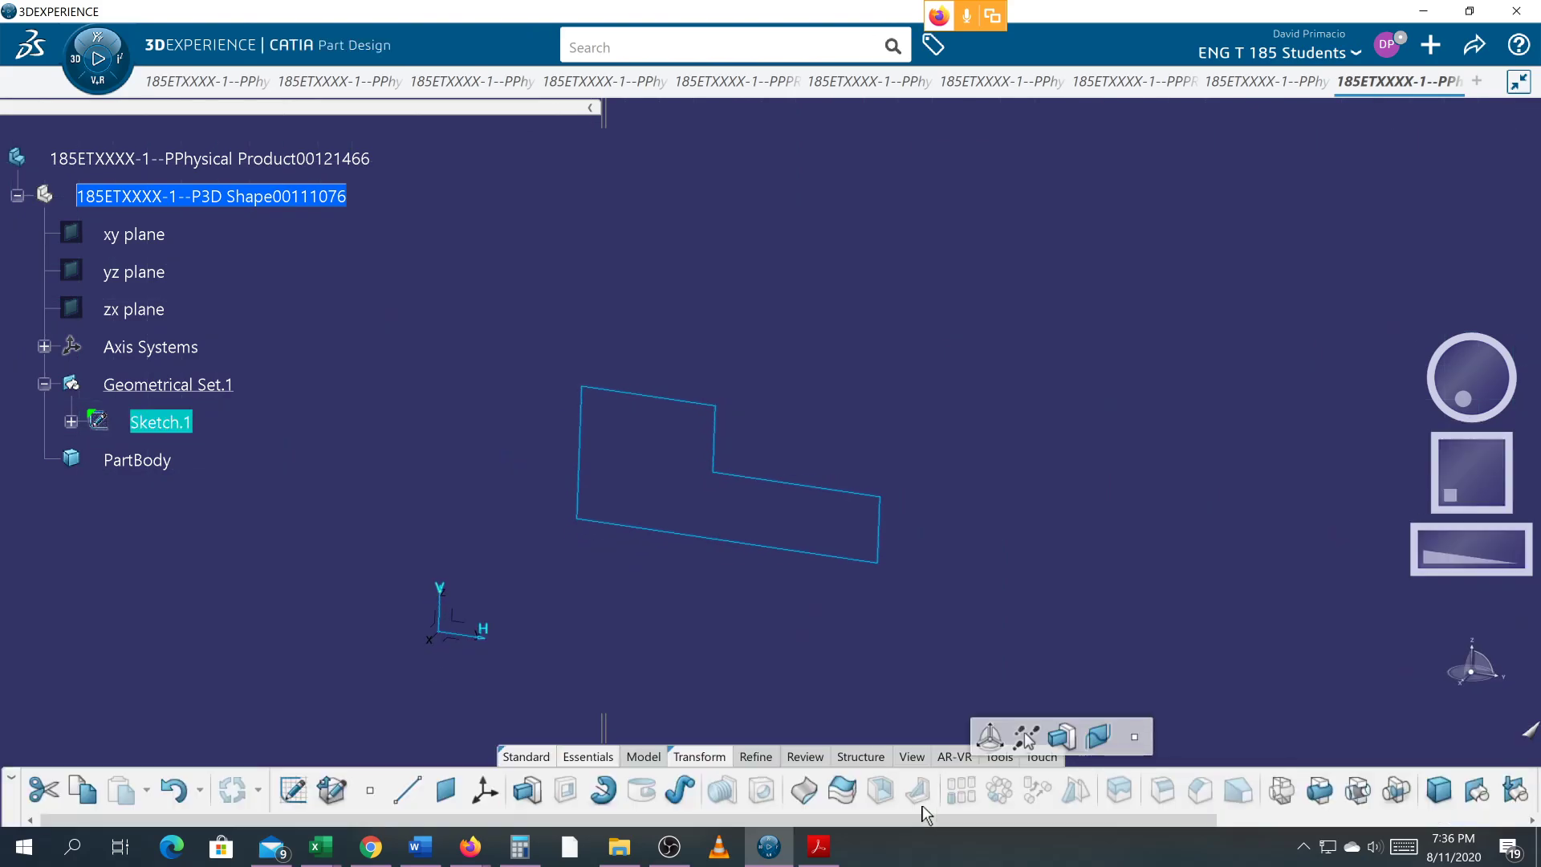
left_click(540, 793)
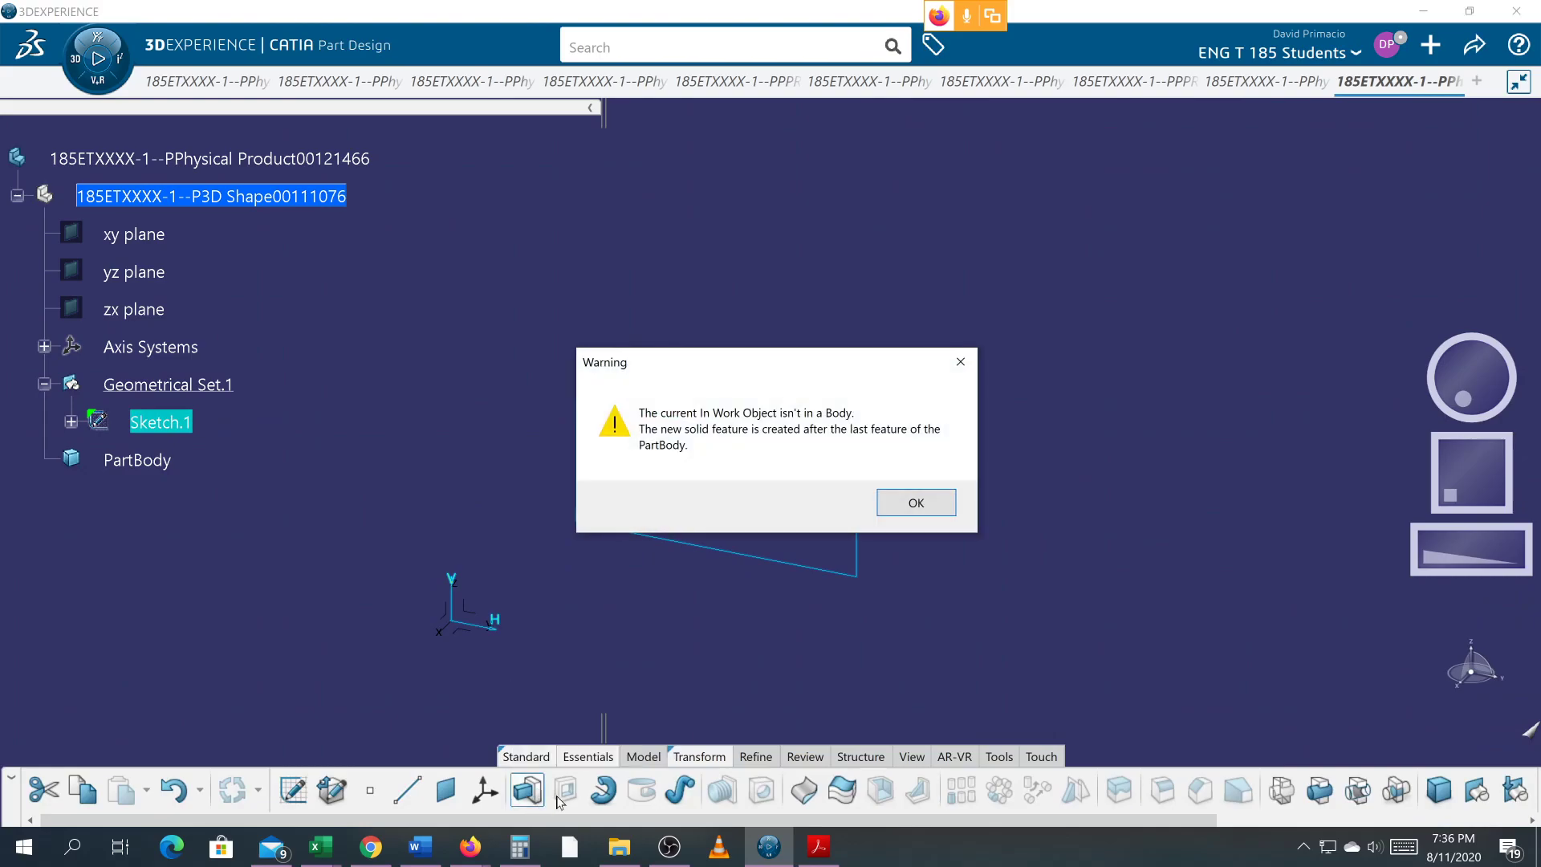
left_click(898, 506)
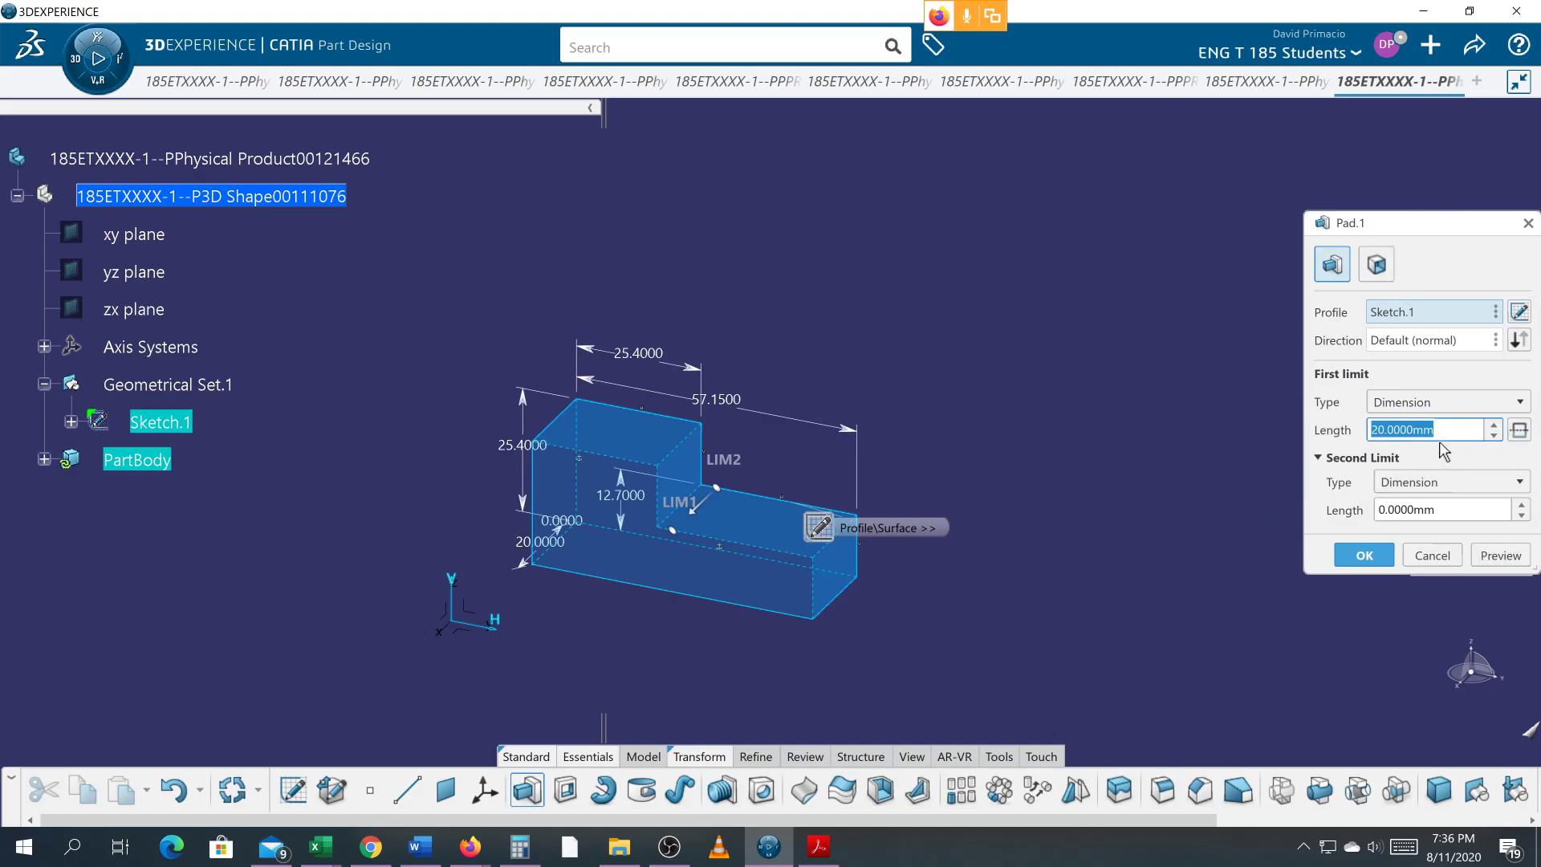
type("2 in")
key("Return")
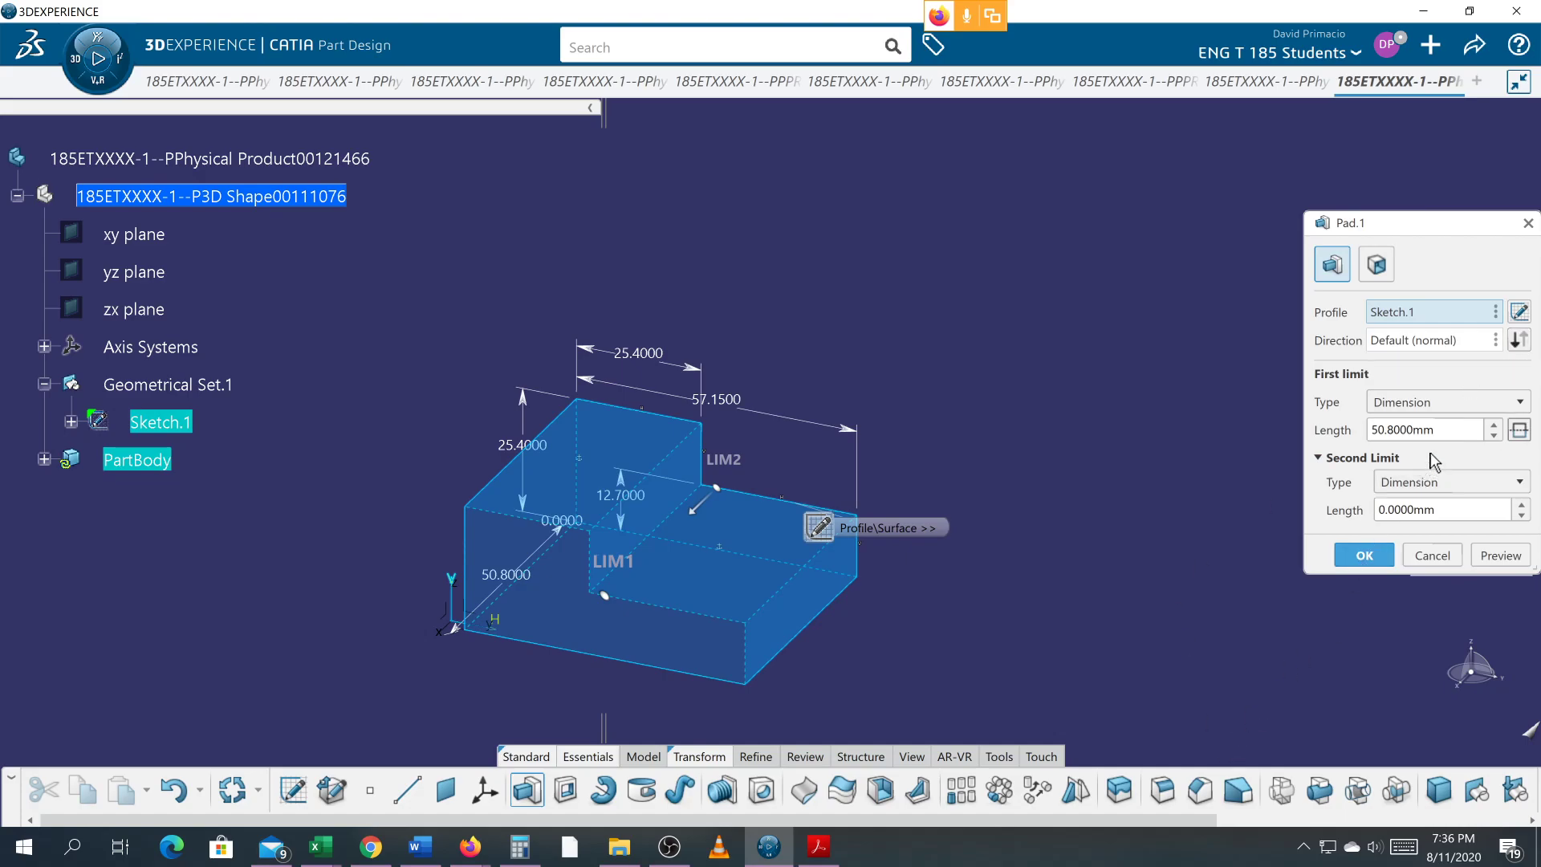
- Set the pad's length to 1 in, reverse its direction and create the solid
triple_click(1443, 436)
type("1")
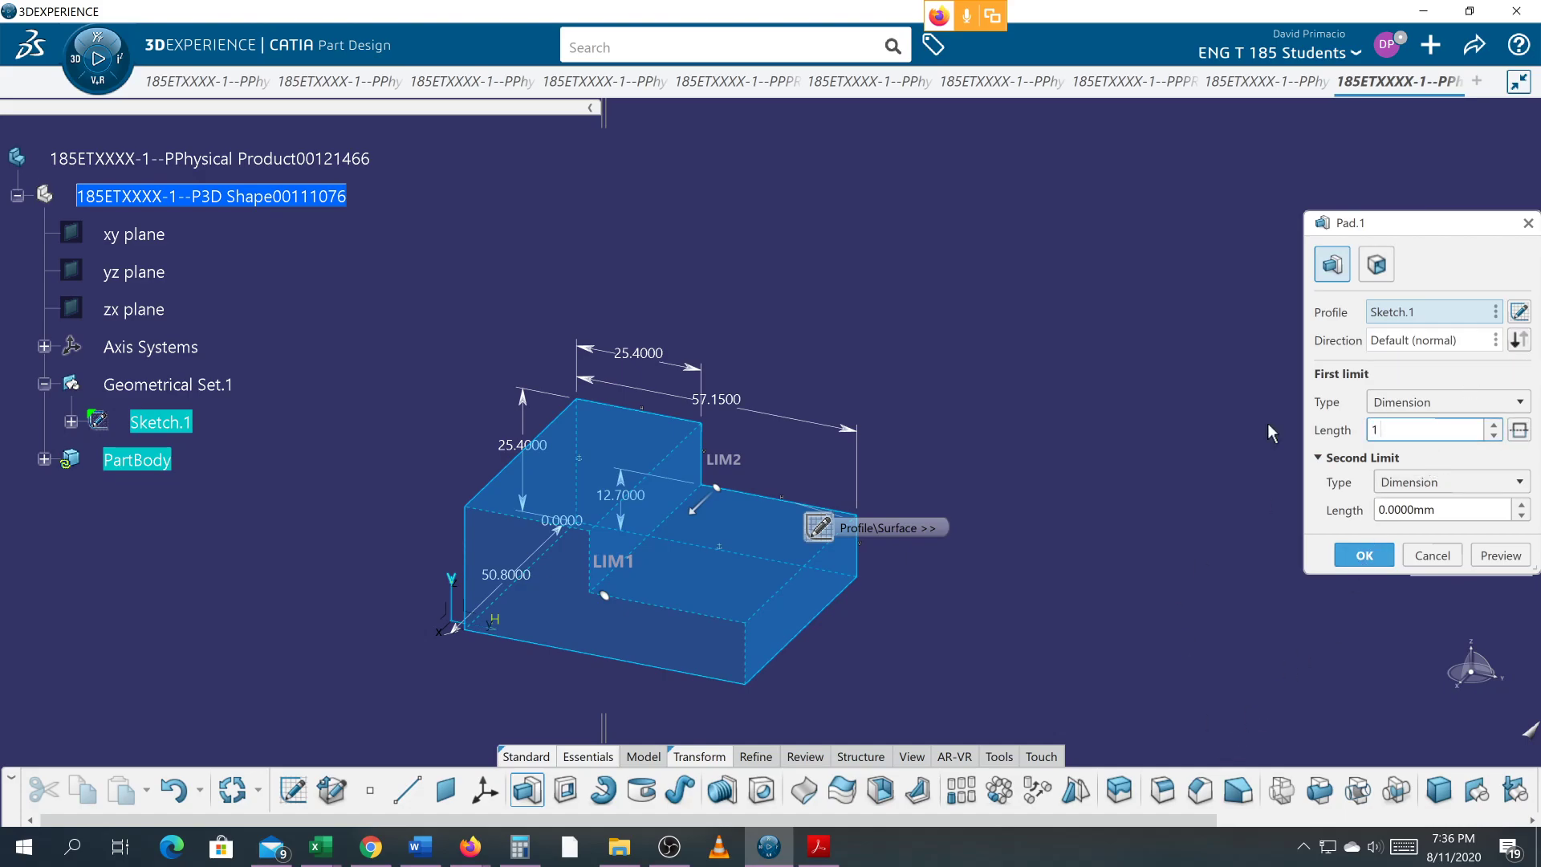
type(" in")
key("Return")
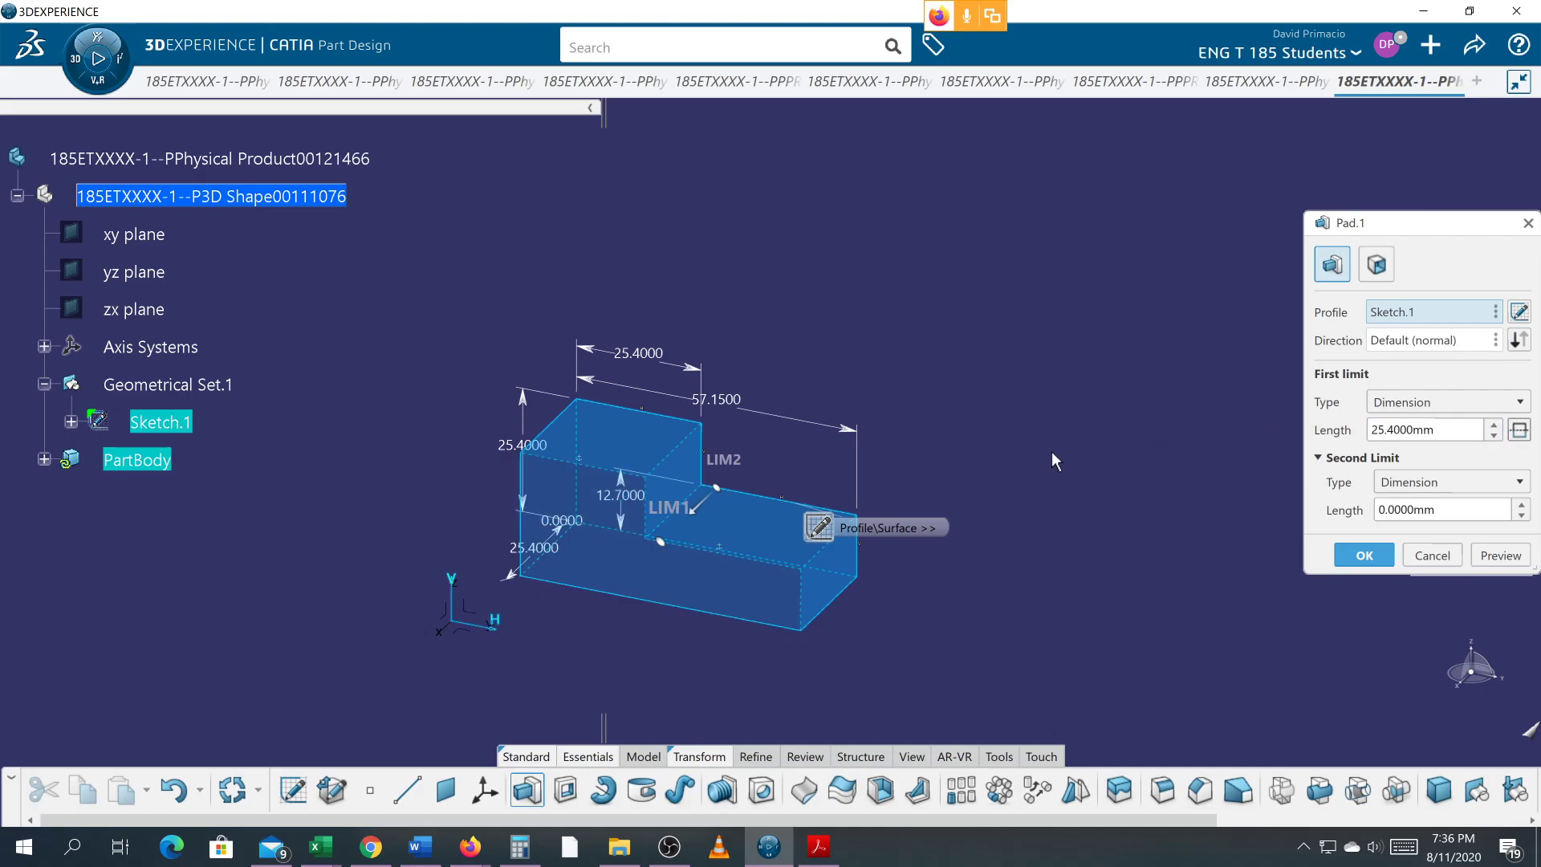
left_click(1519, 340)
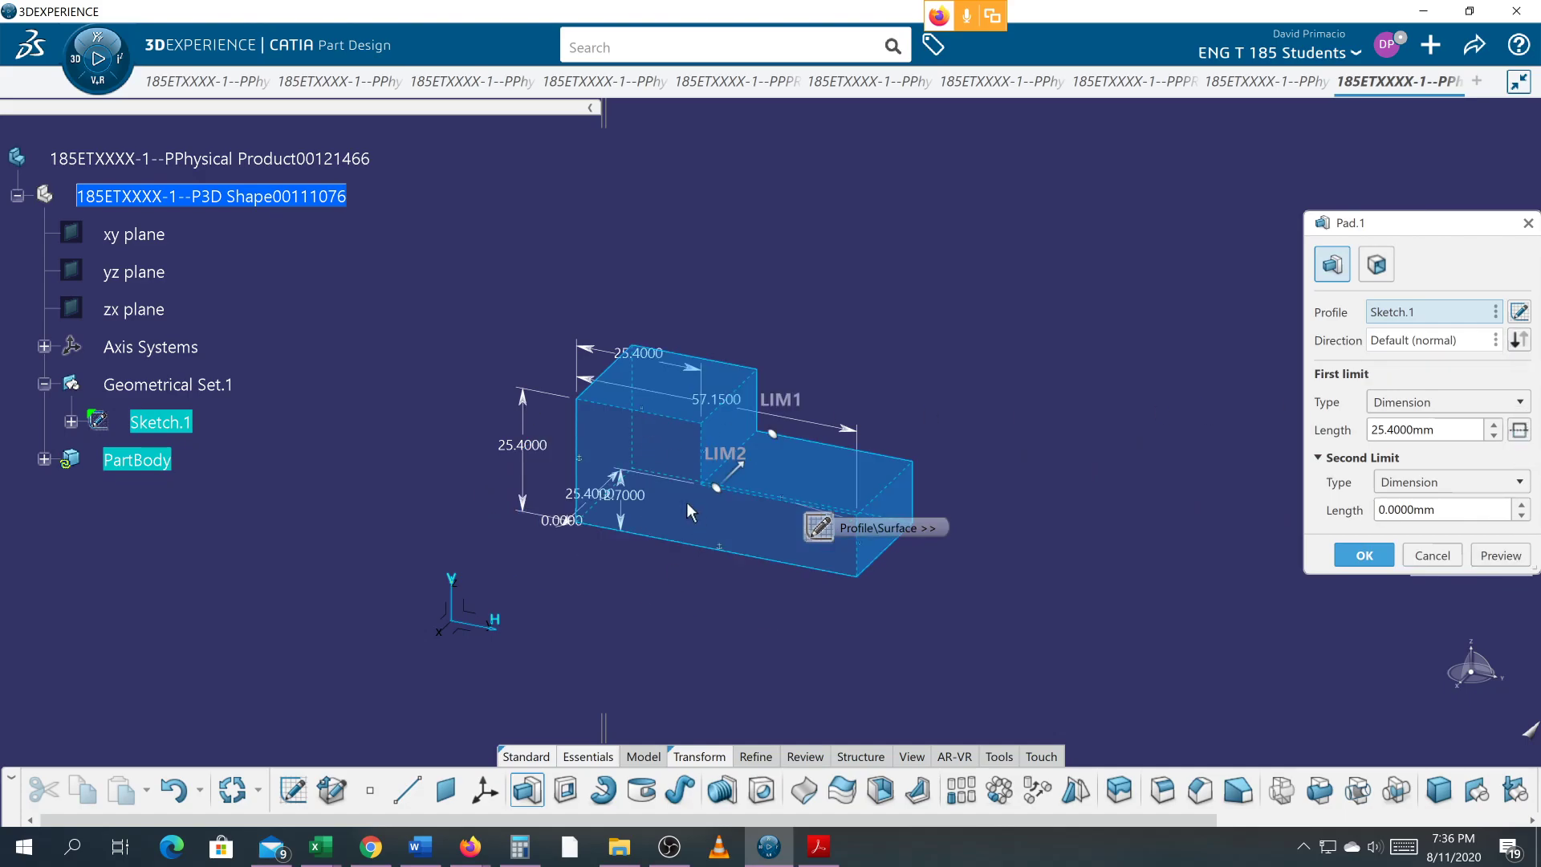
left_click(1347, 559)
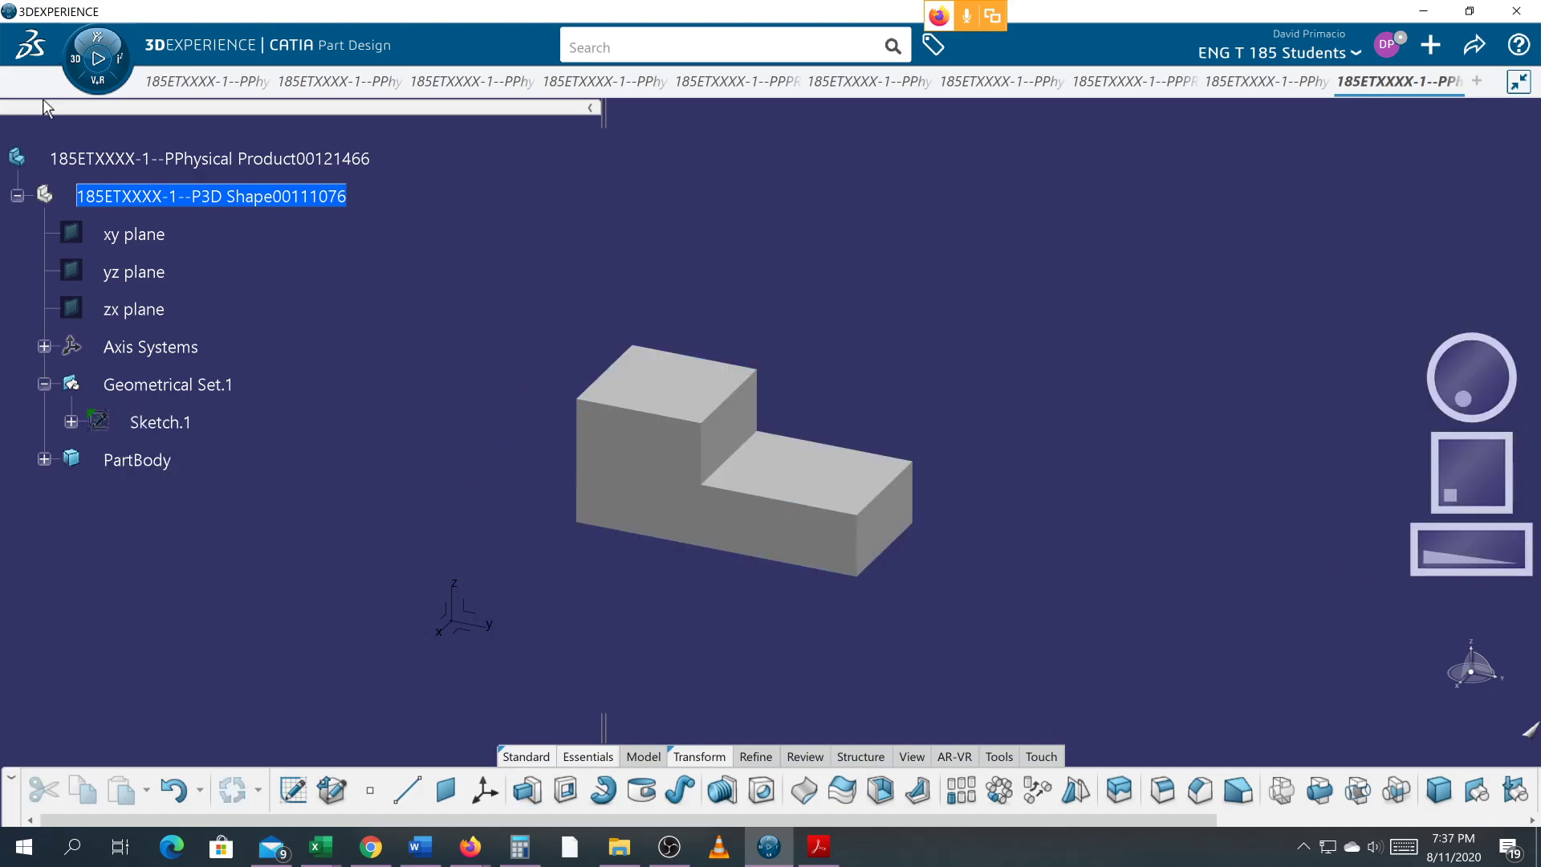
- Create a new drawing by launching the Drafting app from the favorite apps
left_click(97, 39)
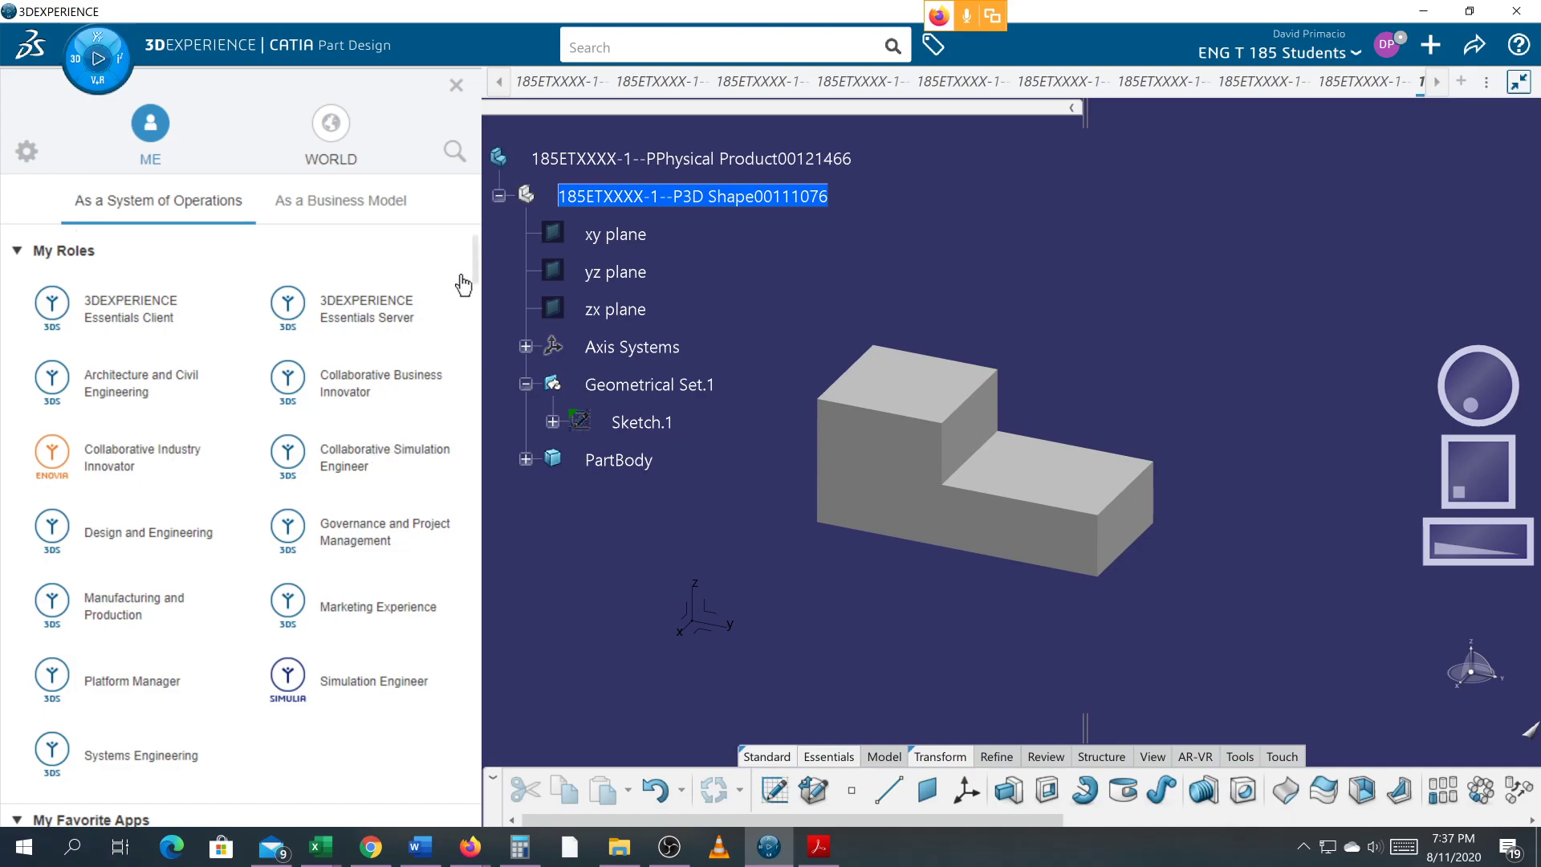
left_click_drag(474, 267, 467, 300)
scroll(467, 301, "down", 2)
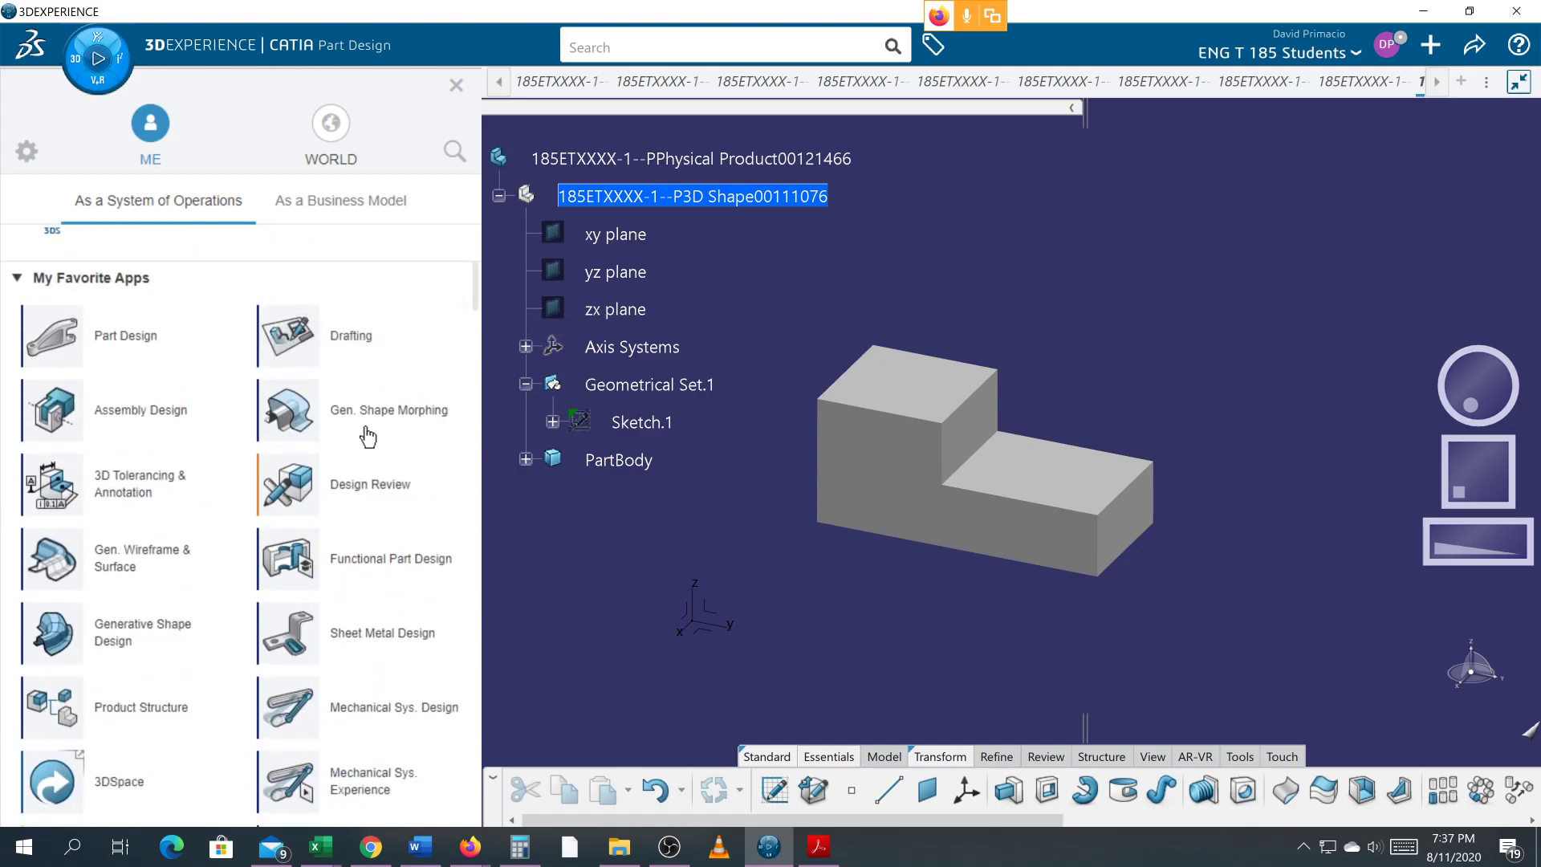
left_click(352, 341)
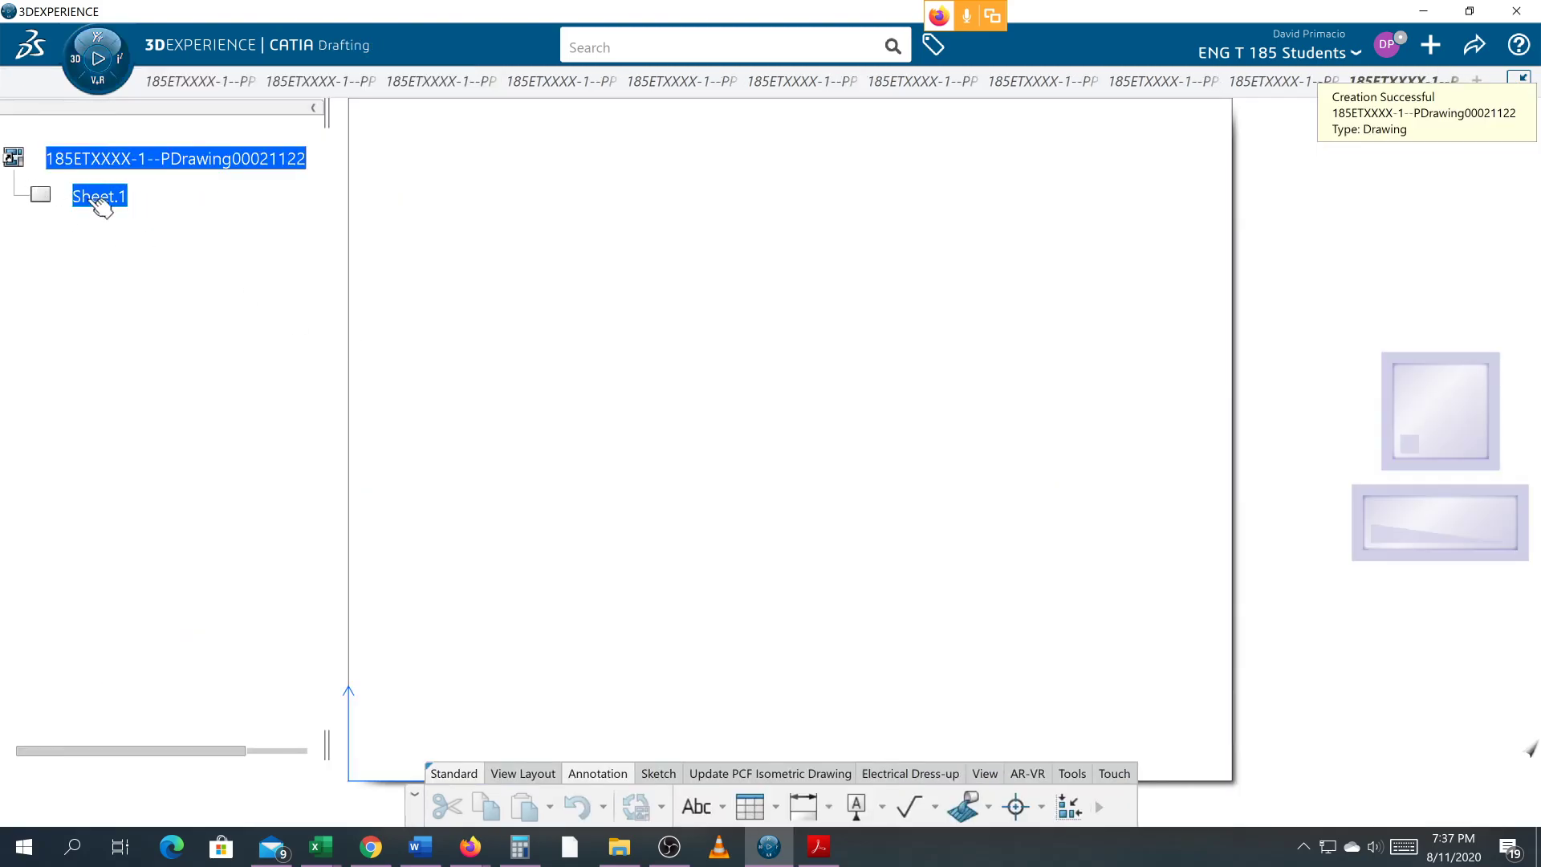
- Apply the C ANSI sheet style to the current drawing sheet through its page layout
left_click(554, 776)
left_click(909, 807)
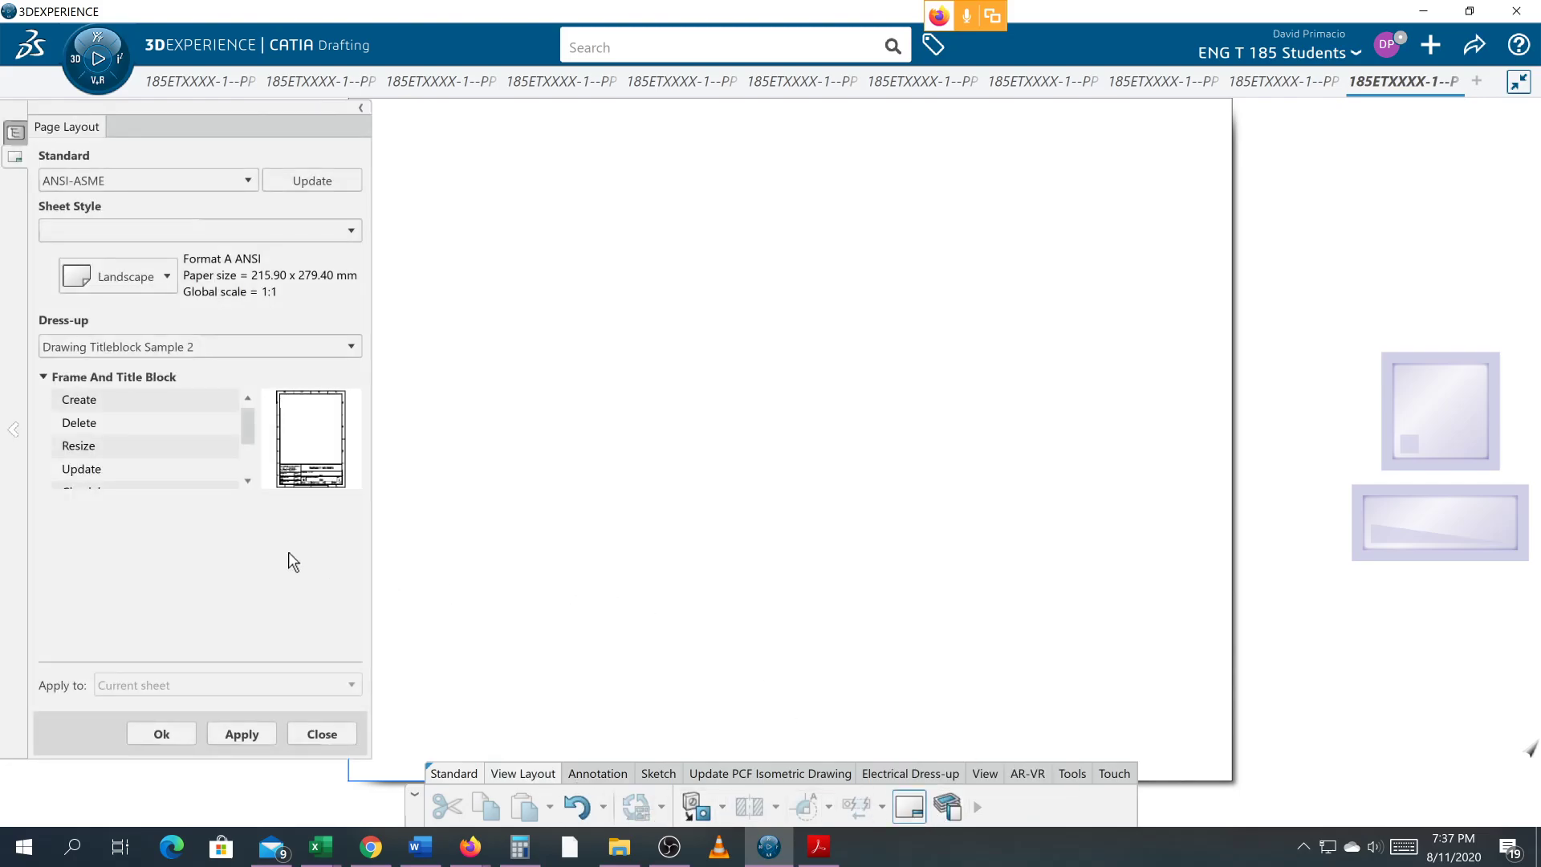
left_click(87, 231)
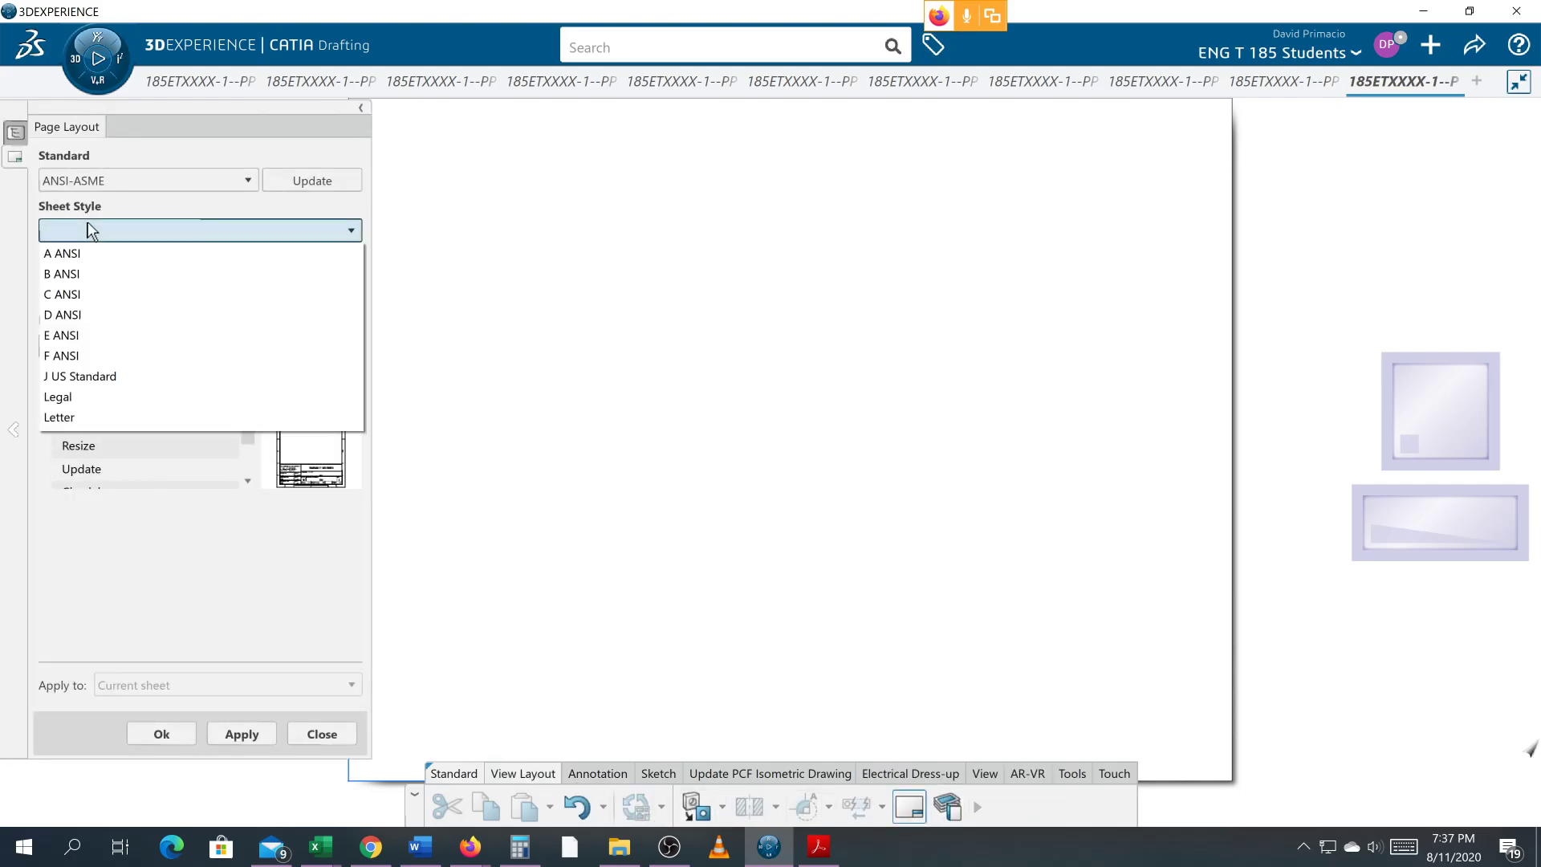
left_click(95, 295)
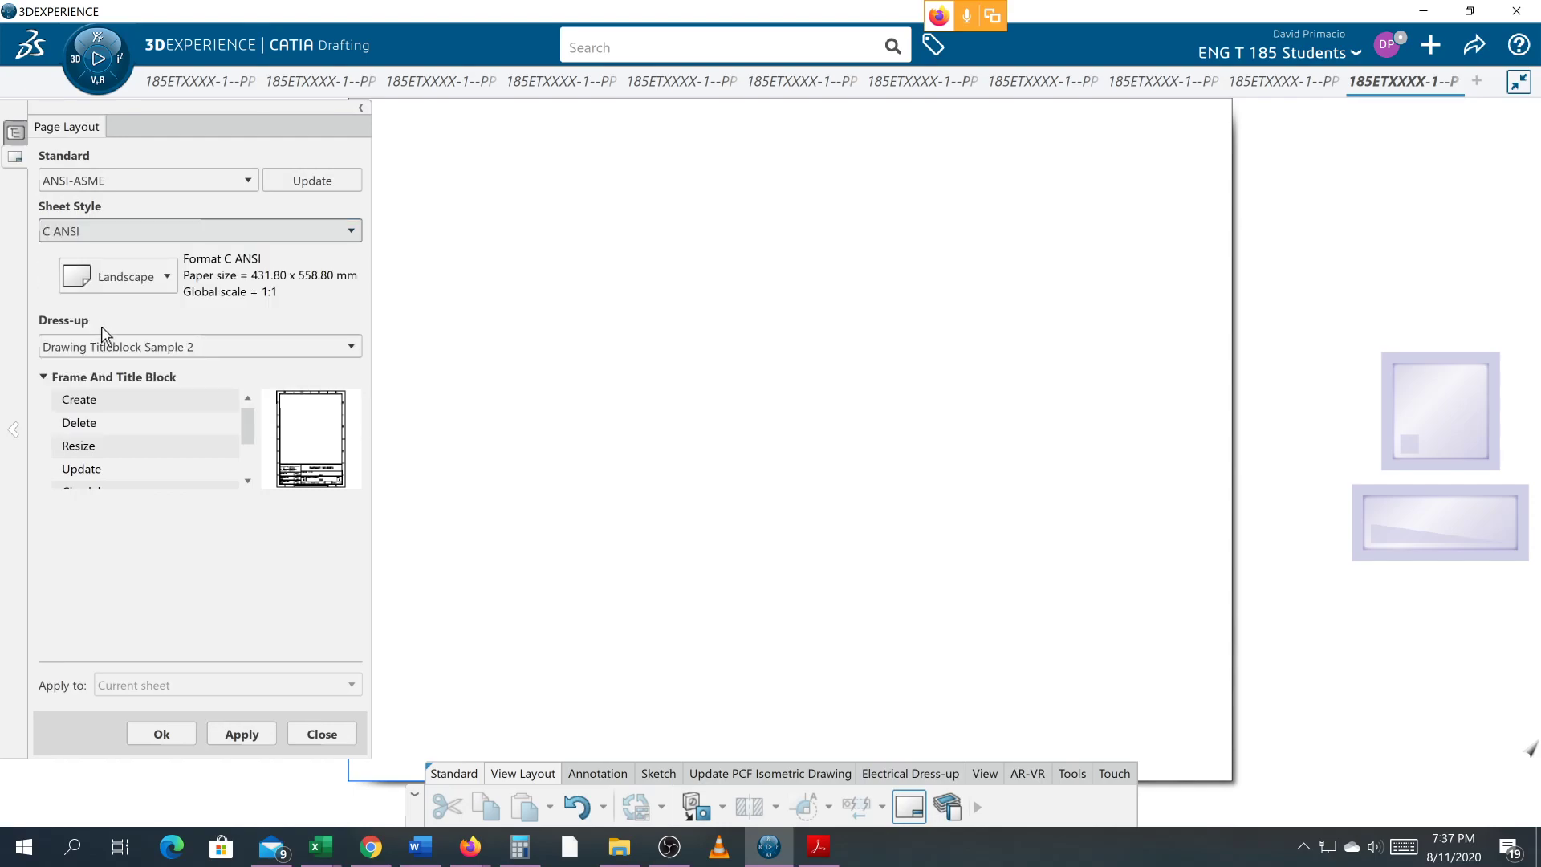
left_click(245, 732)
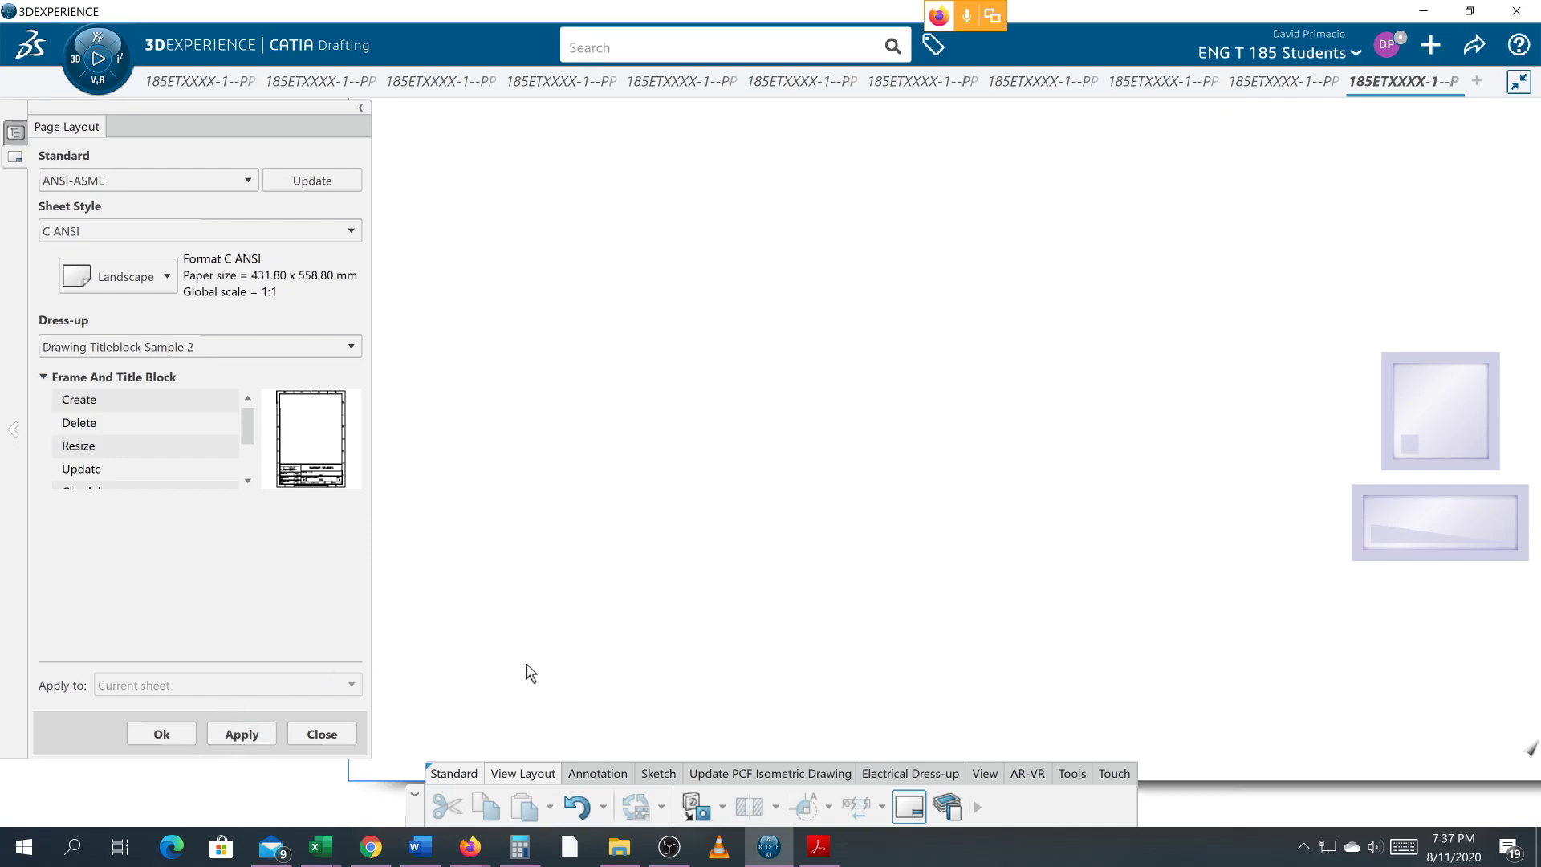
- Create the Drawing Titleblock Sample 2 frame and title block on the landscape C ANSI sheet
mouse_move(799, 401)
middle_mouse_down()
mouse_move(819, 512)
mouse_move(822, 481)
middle_mouse_up()
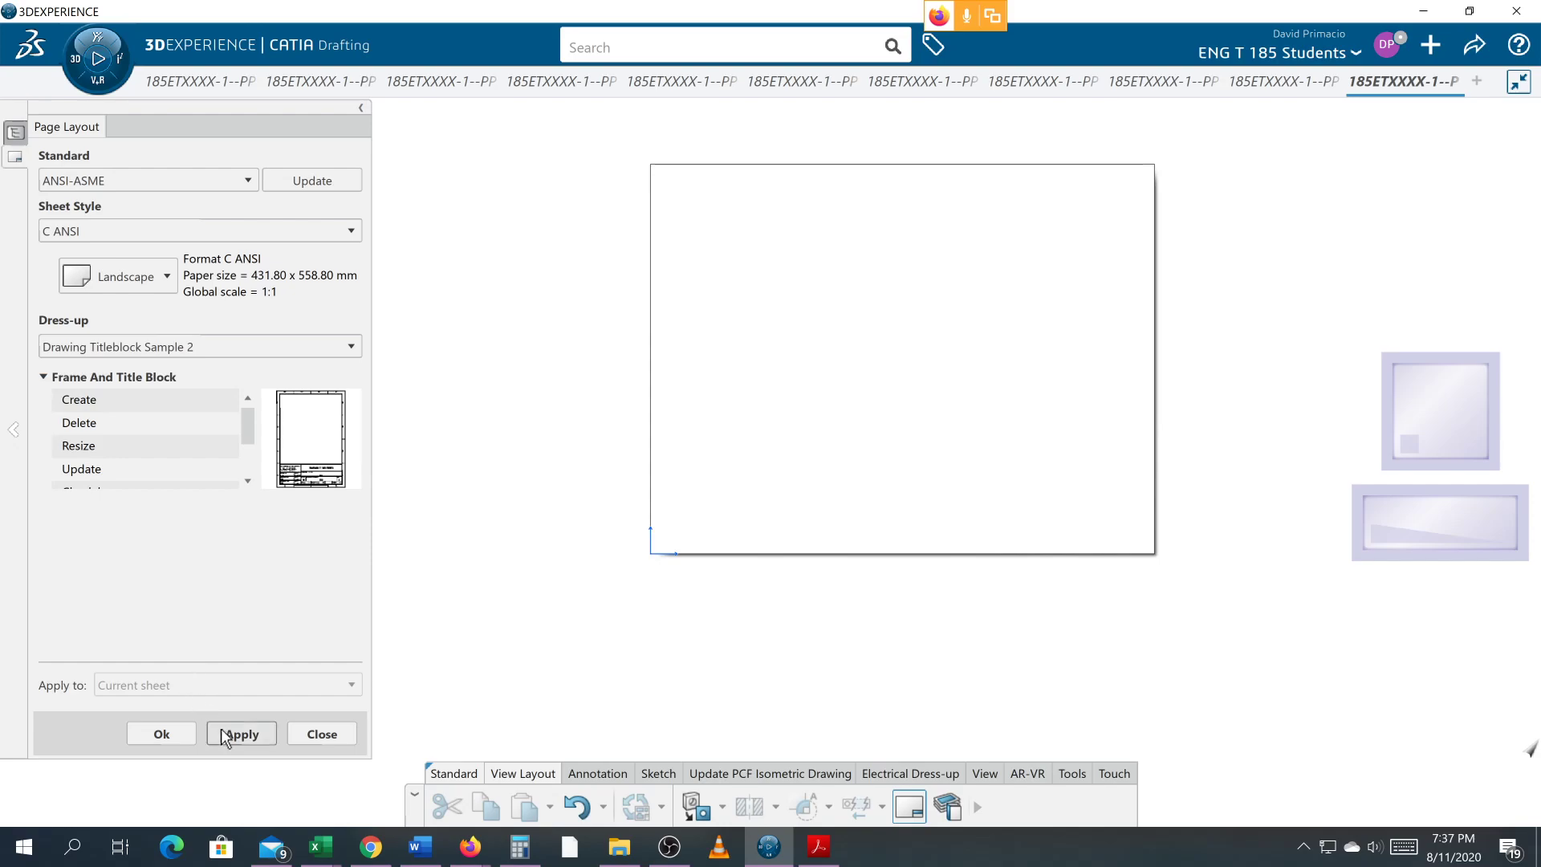
left_click(121, 231)
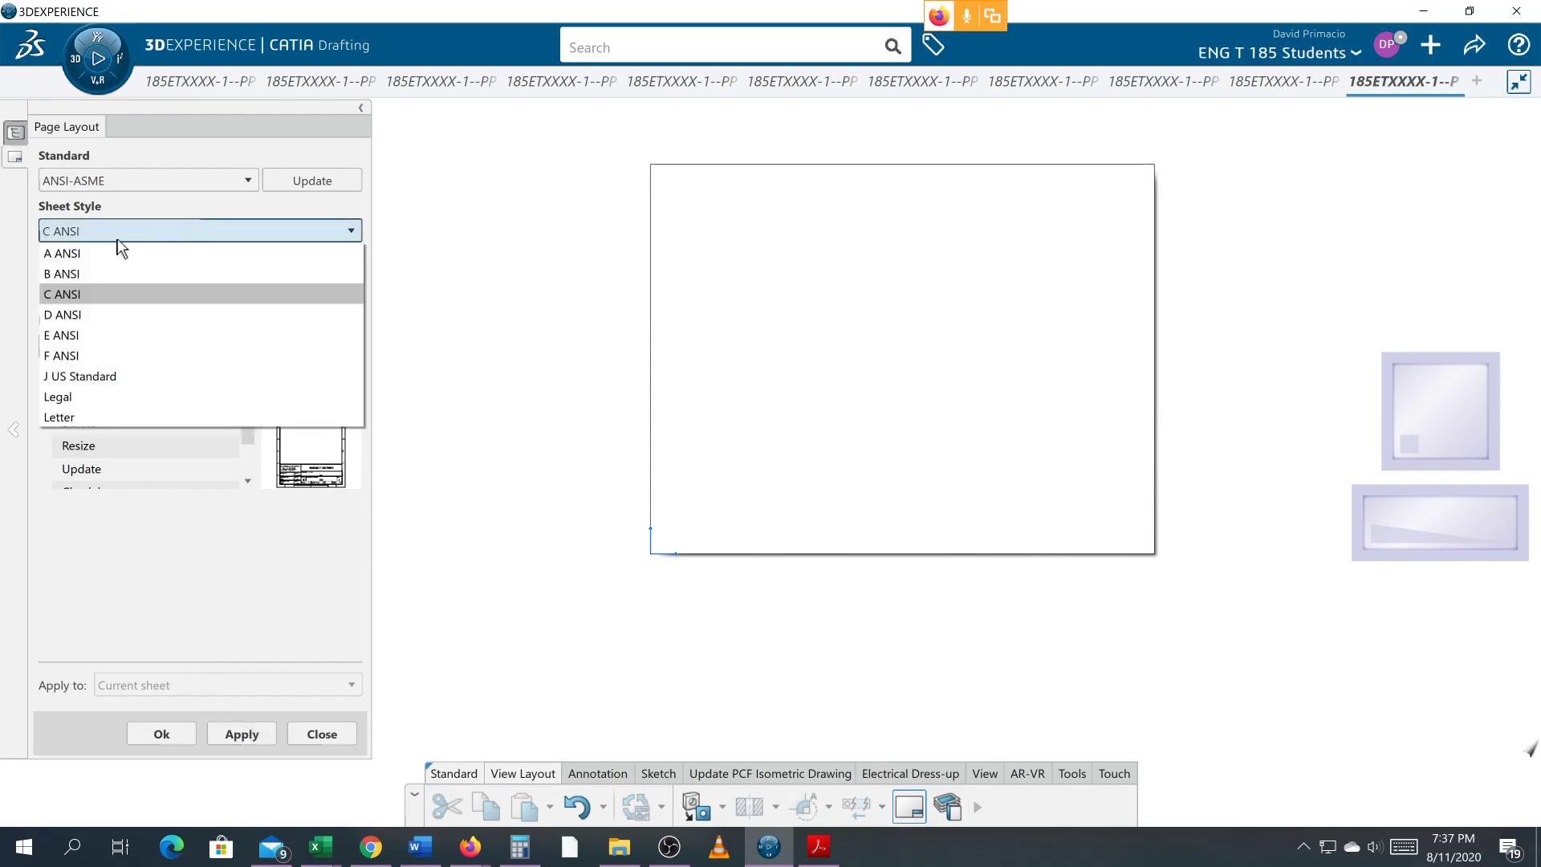
left_click(122, 194)
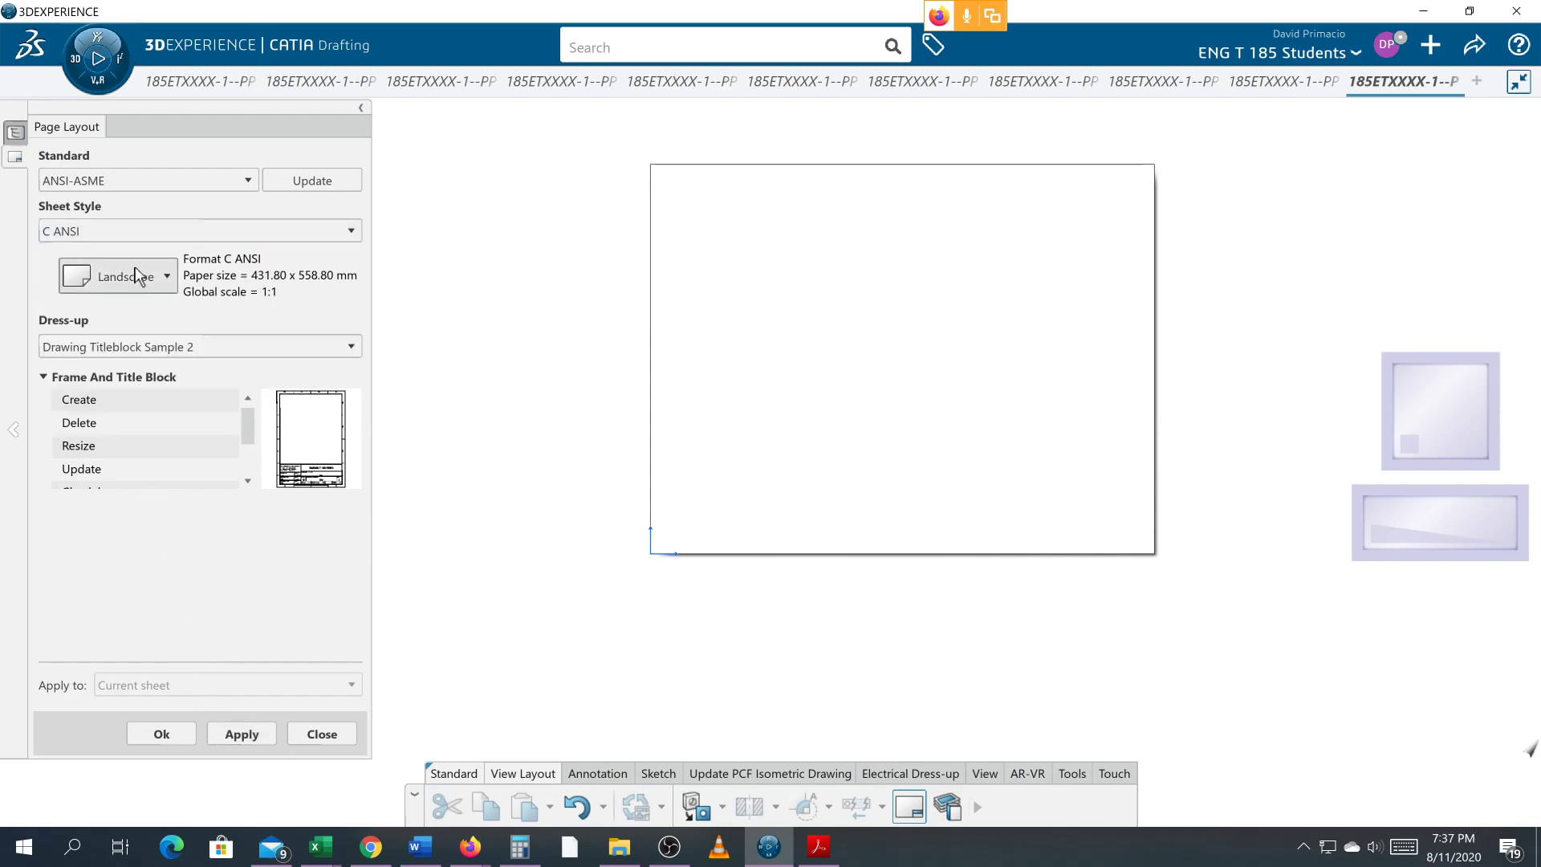
left_click(90, 406)
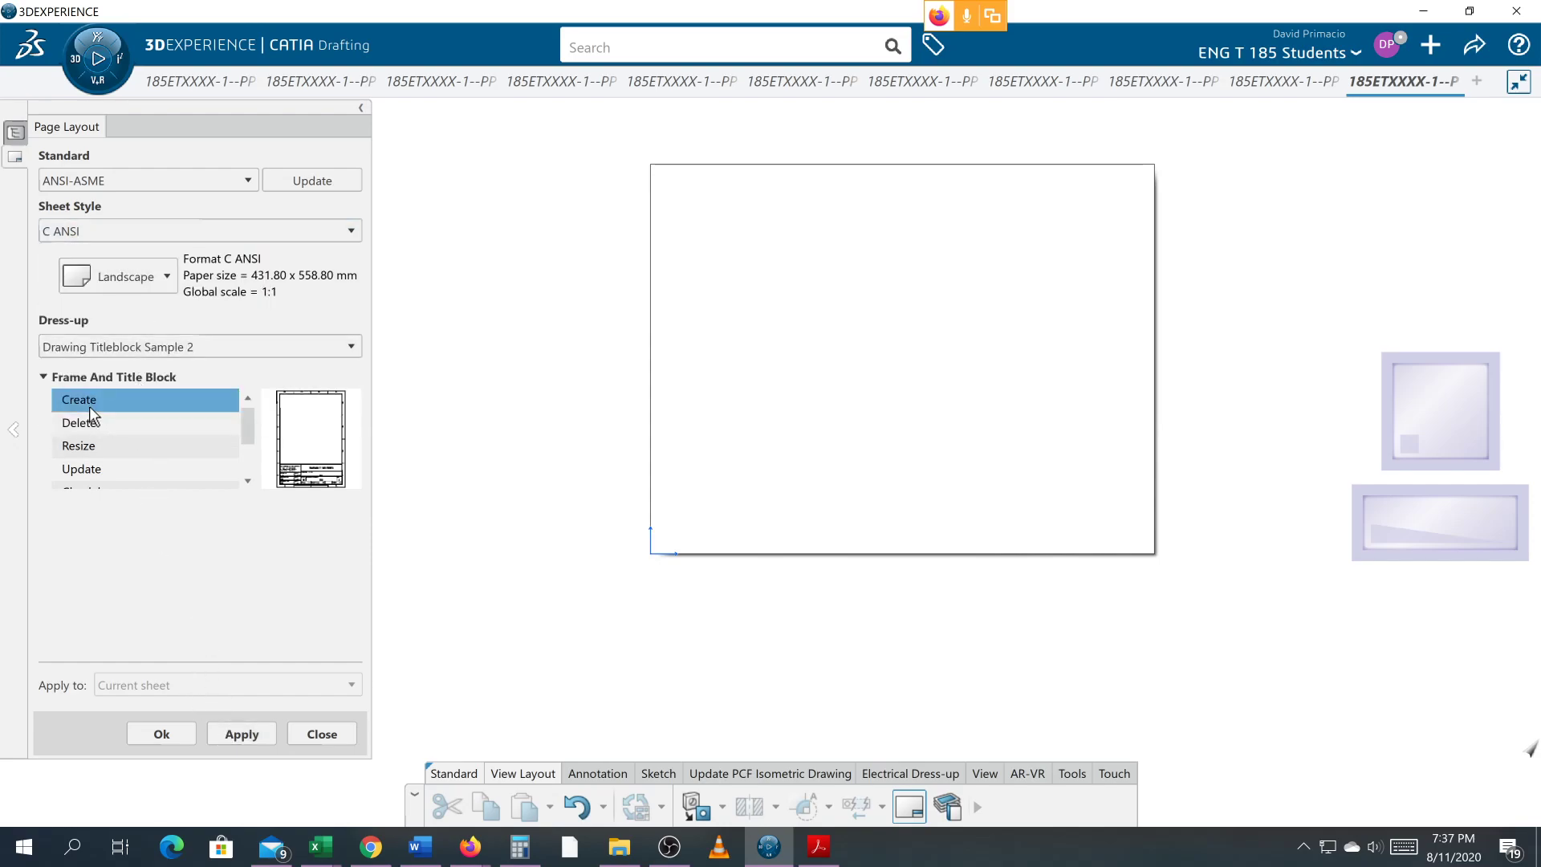
left_click(265, 734)
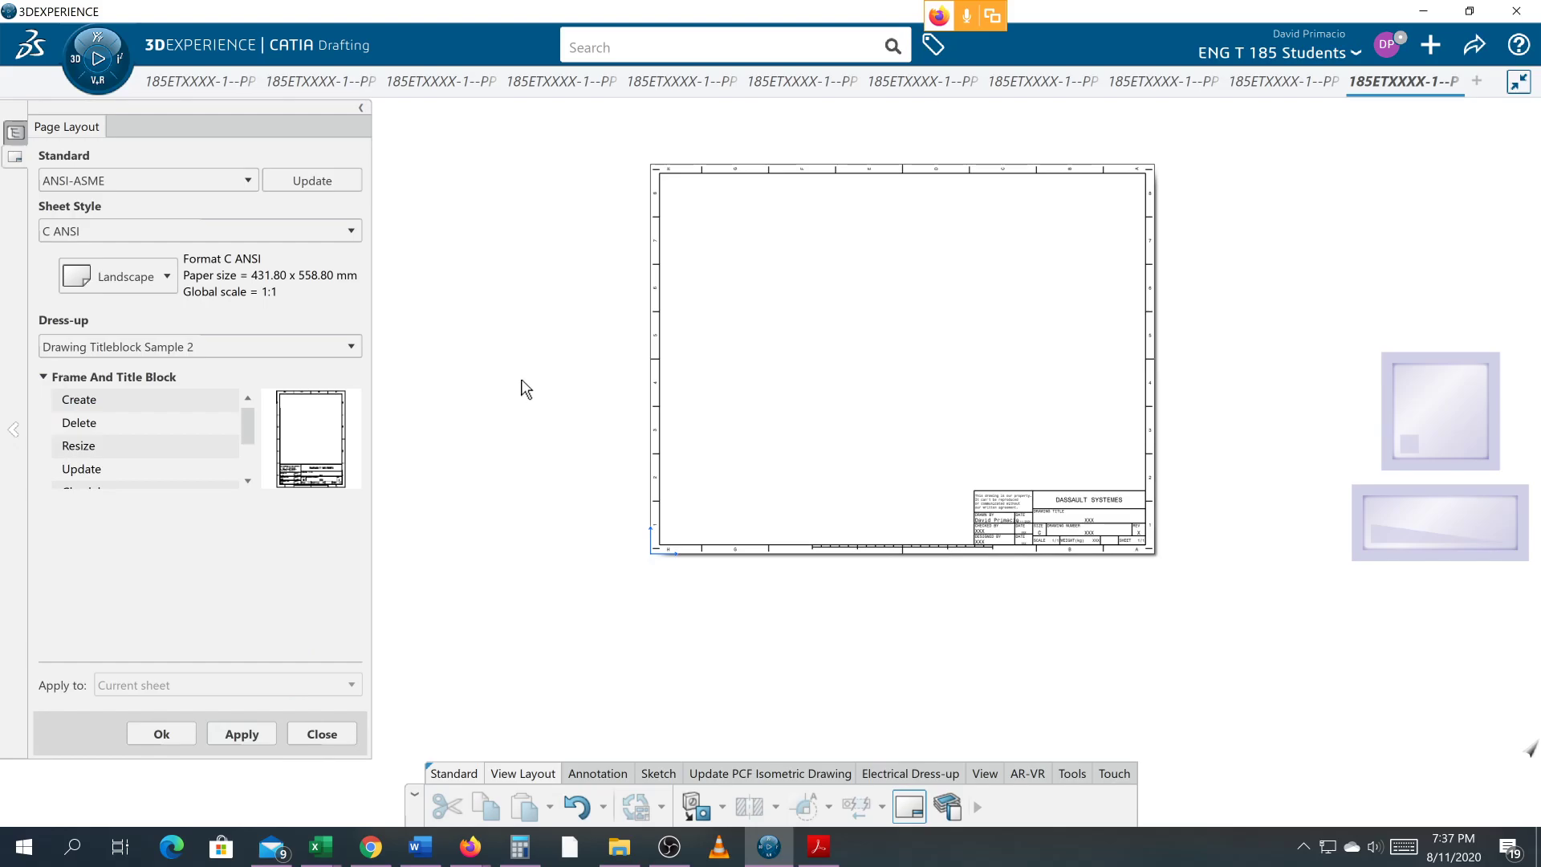
- Create a front view on the sheet from the face of the 3D part that shows the L-shaped profile
mouse_move(533, 358)
middle_mouse_down()
mouse_move(526, 509)
mouse_move(534, 489)
middle_mouse_up()
mouse_move(682, 503)
middle_mouse_down()
mouse_move(629, 324)
mouse_move(596, 334)
middle_mouse_up()
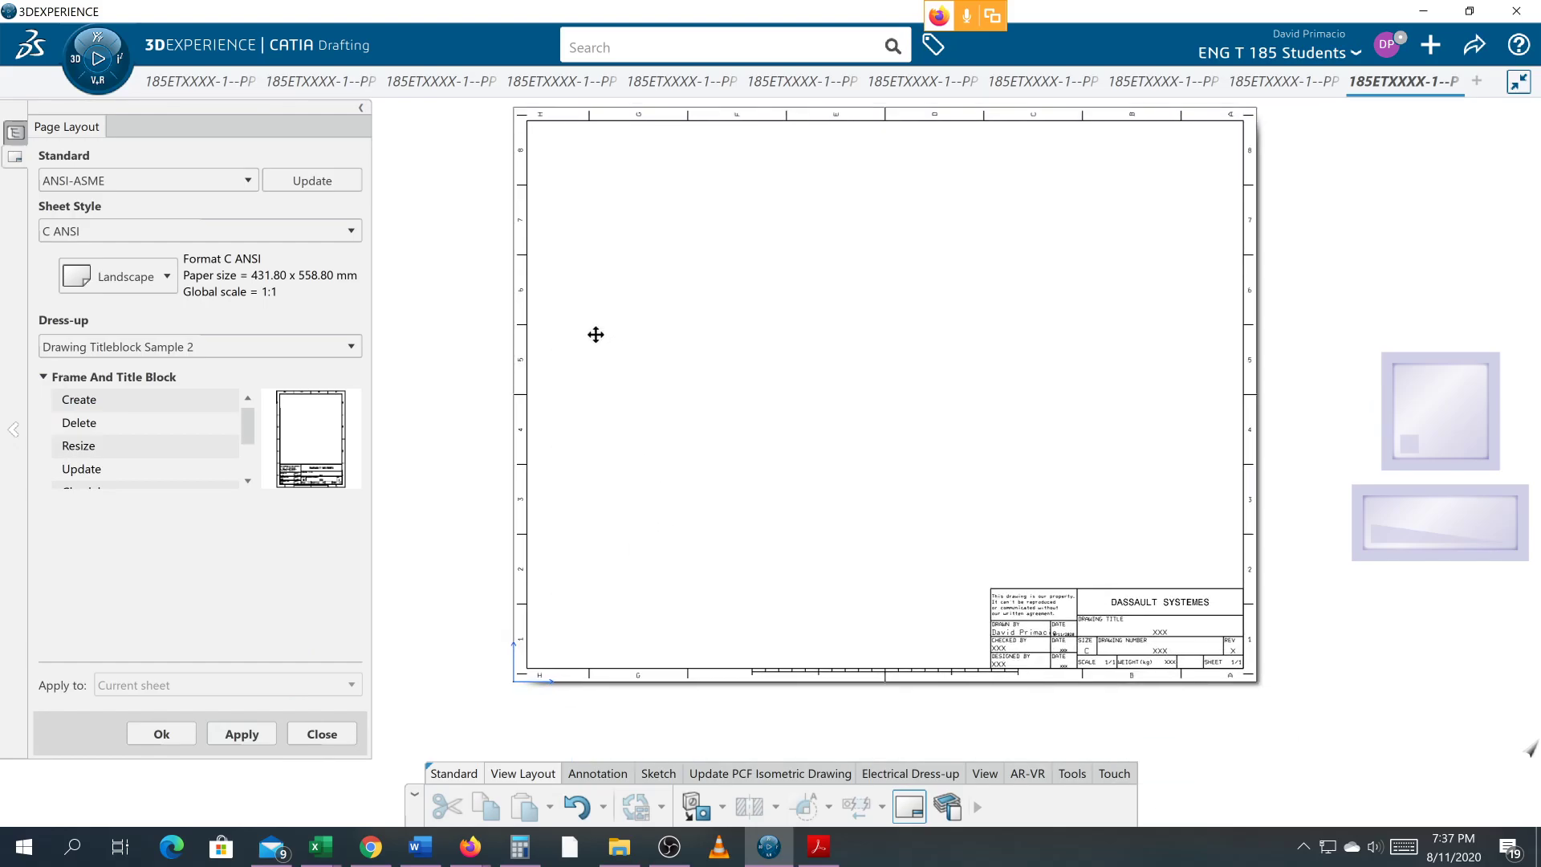
left_click(695, 807)
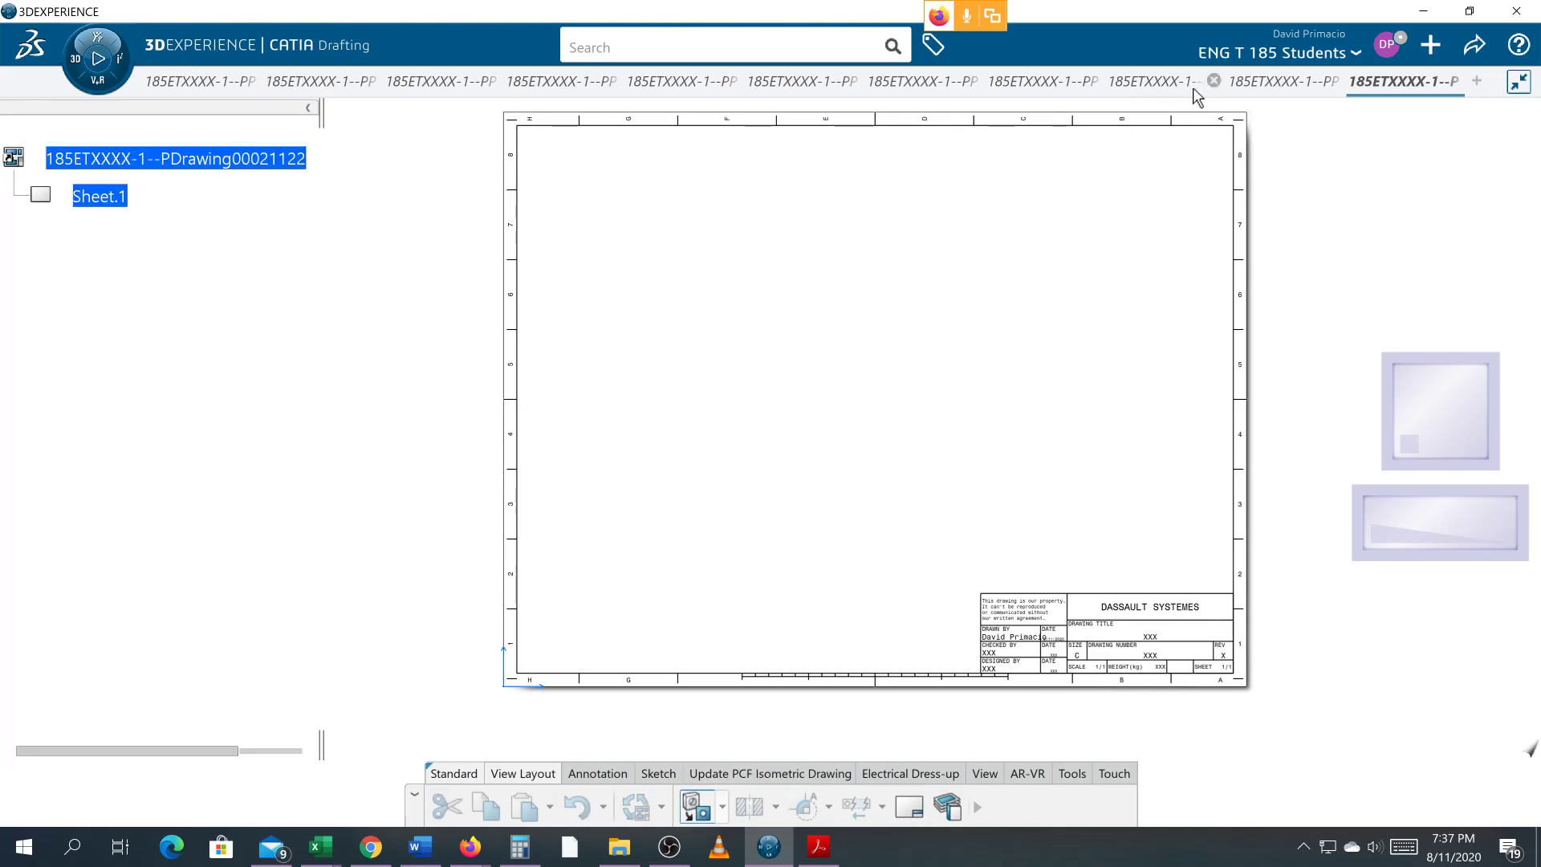
left_click(1266, 79)
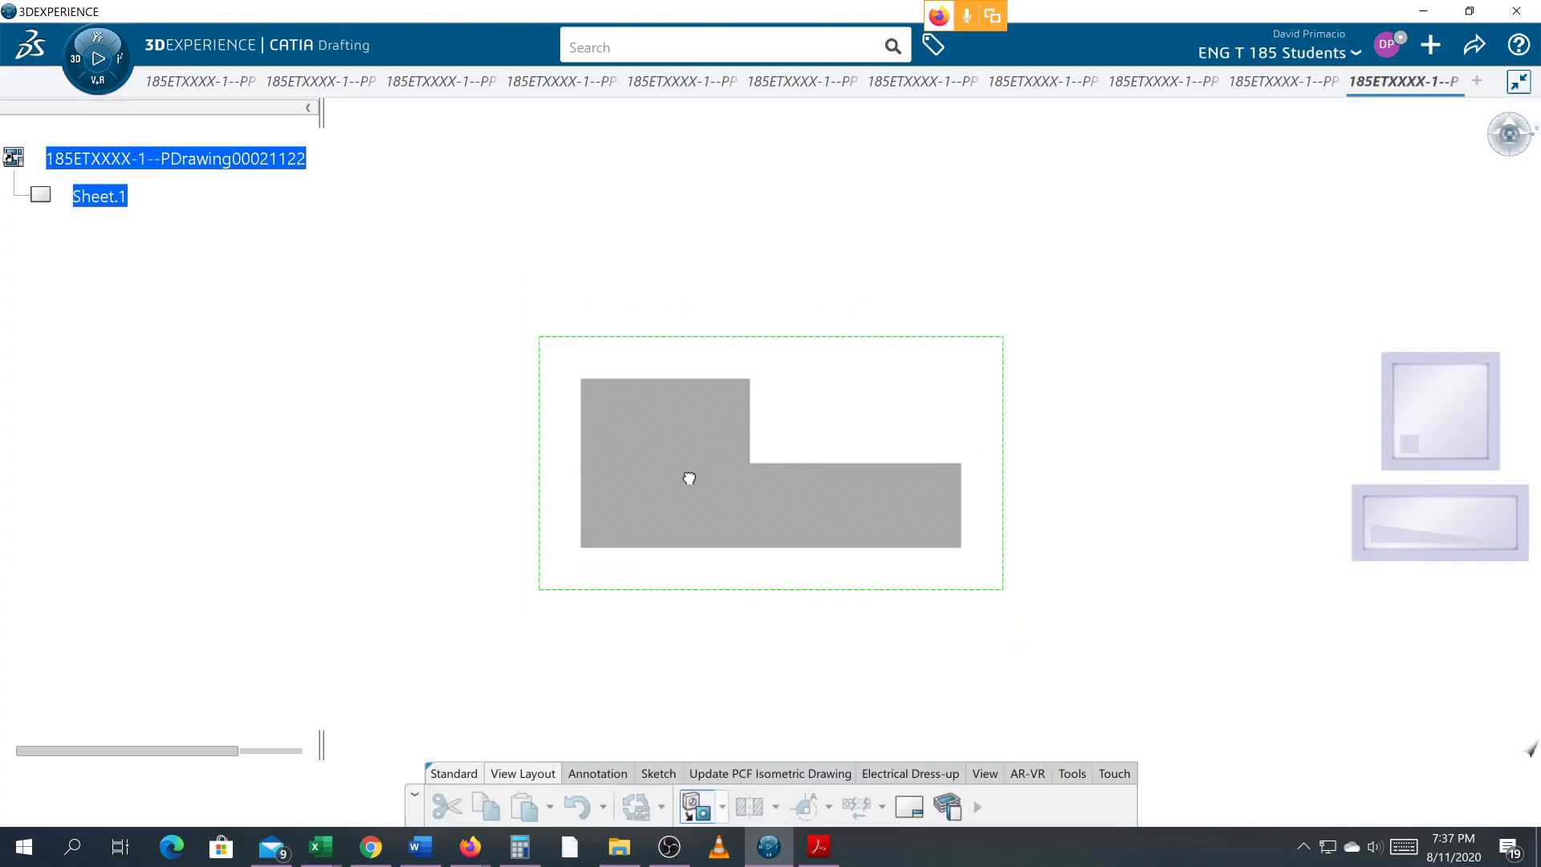
left_click(690, 479)
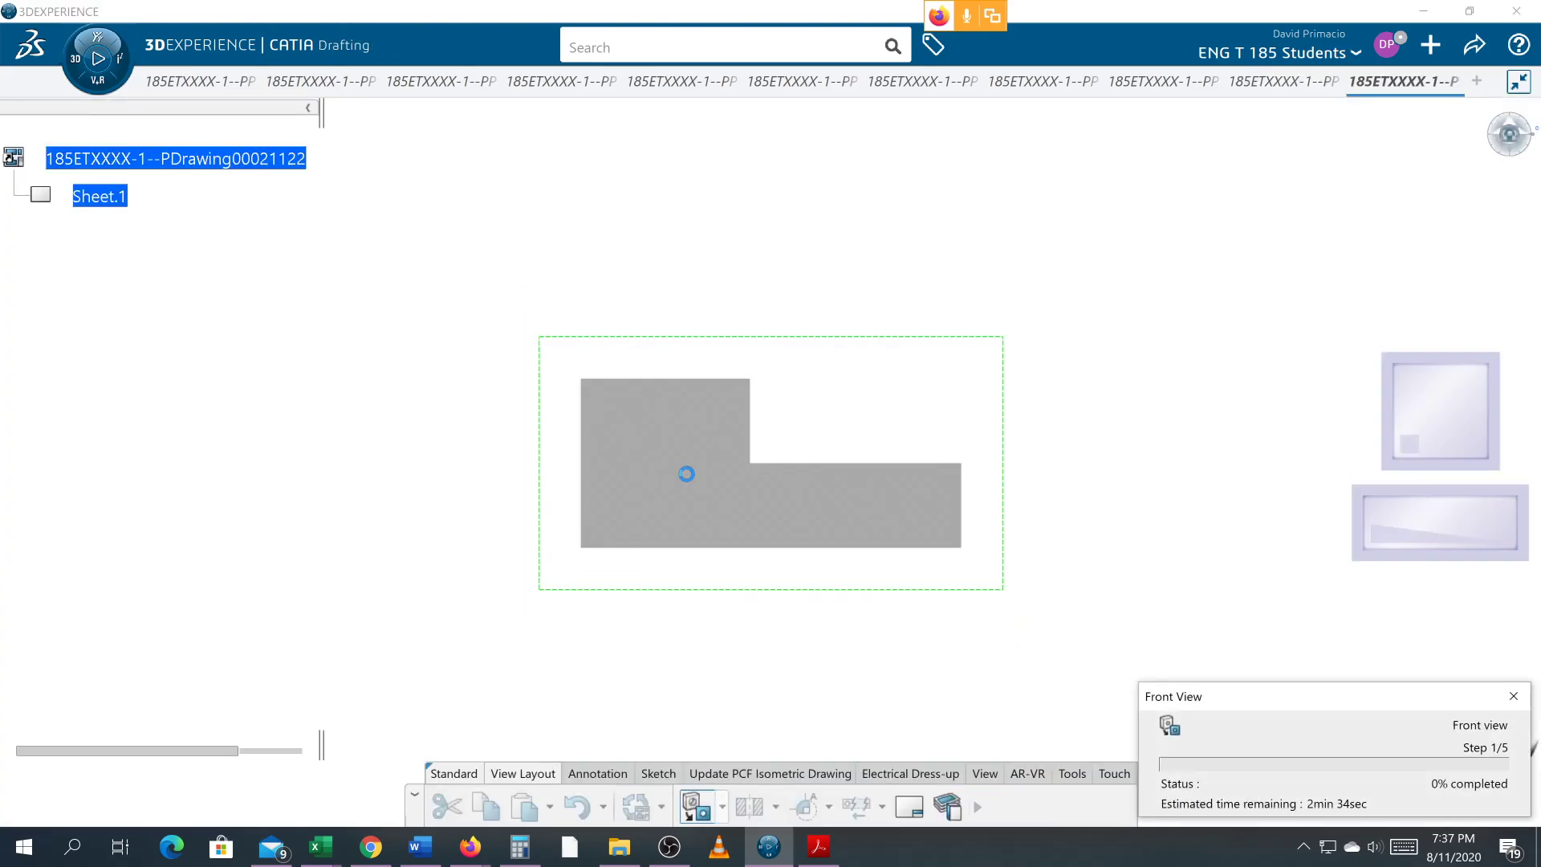
- Display the view frames and move the front view to the lower-left area of the sheet
mouse_move(762, 605)
middle_mouse_down()
mouse_move(688, 571)
mouse_move(703, 632)
mouse_move(678, 679)
middle_mouse_up()
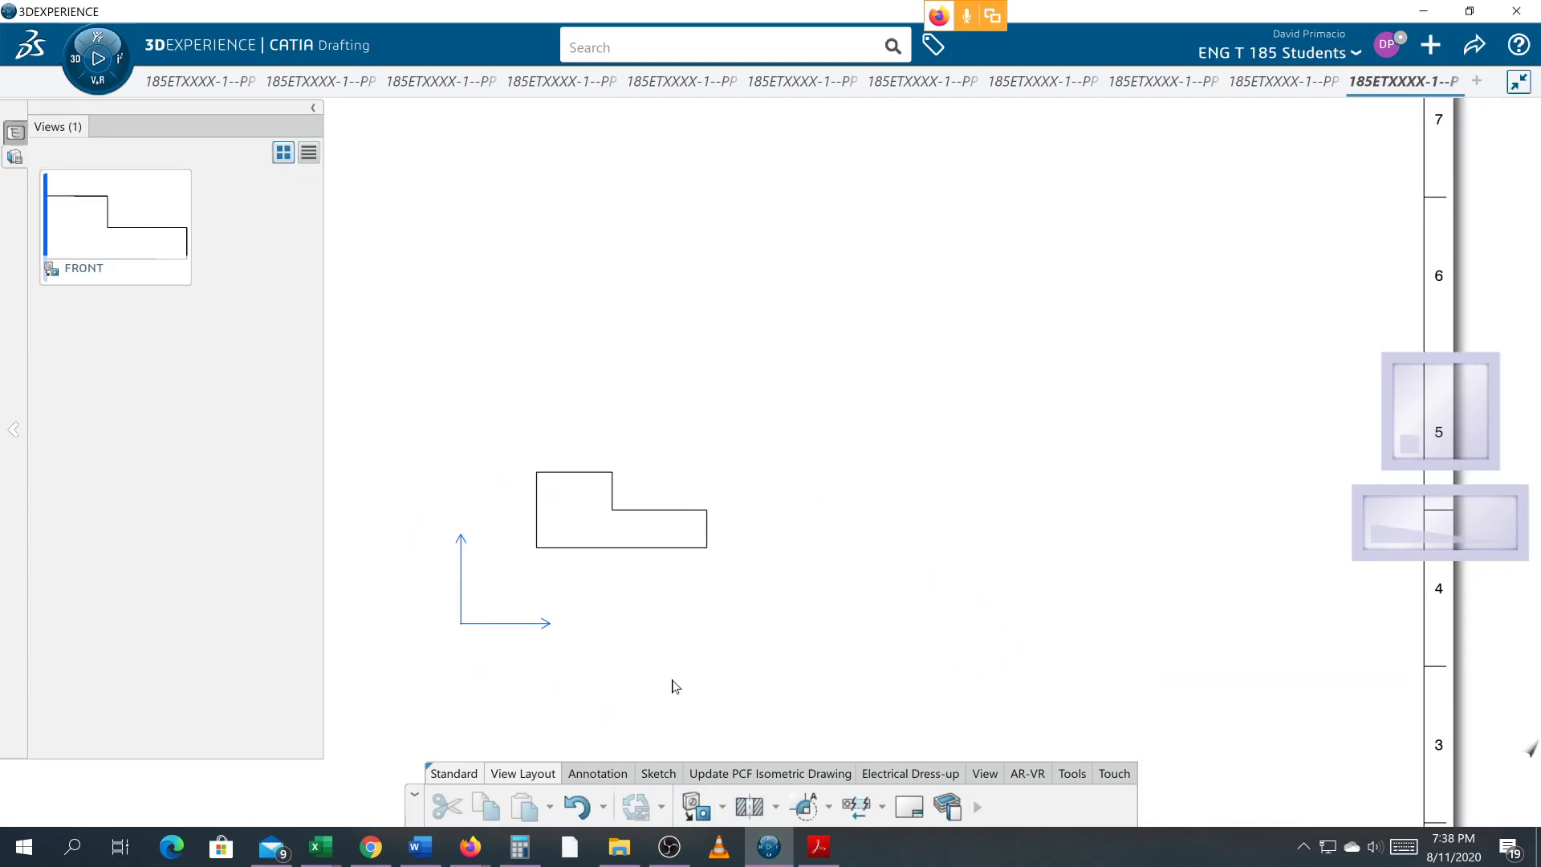
mouse_move(1033, 313)
middle_mouse_down()
mouse_move(1041, 289)
mouse_move(1048, 366)
middle_mouse_up()
middle_click_drag(947, 374, 1042, 341)
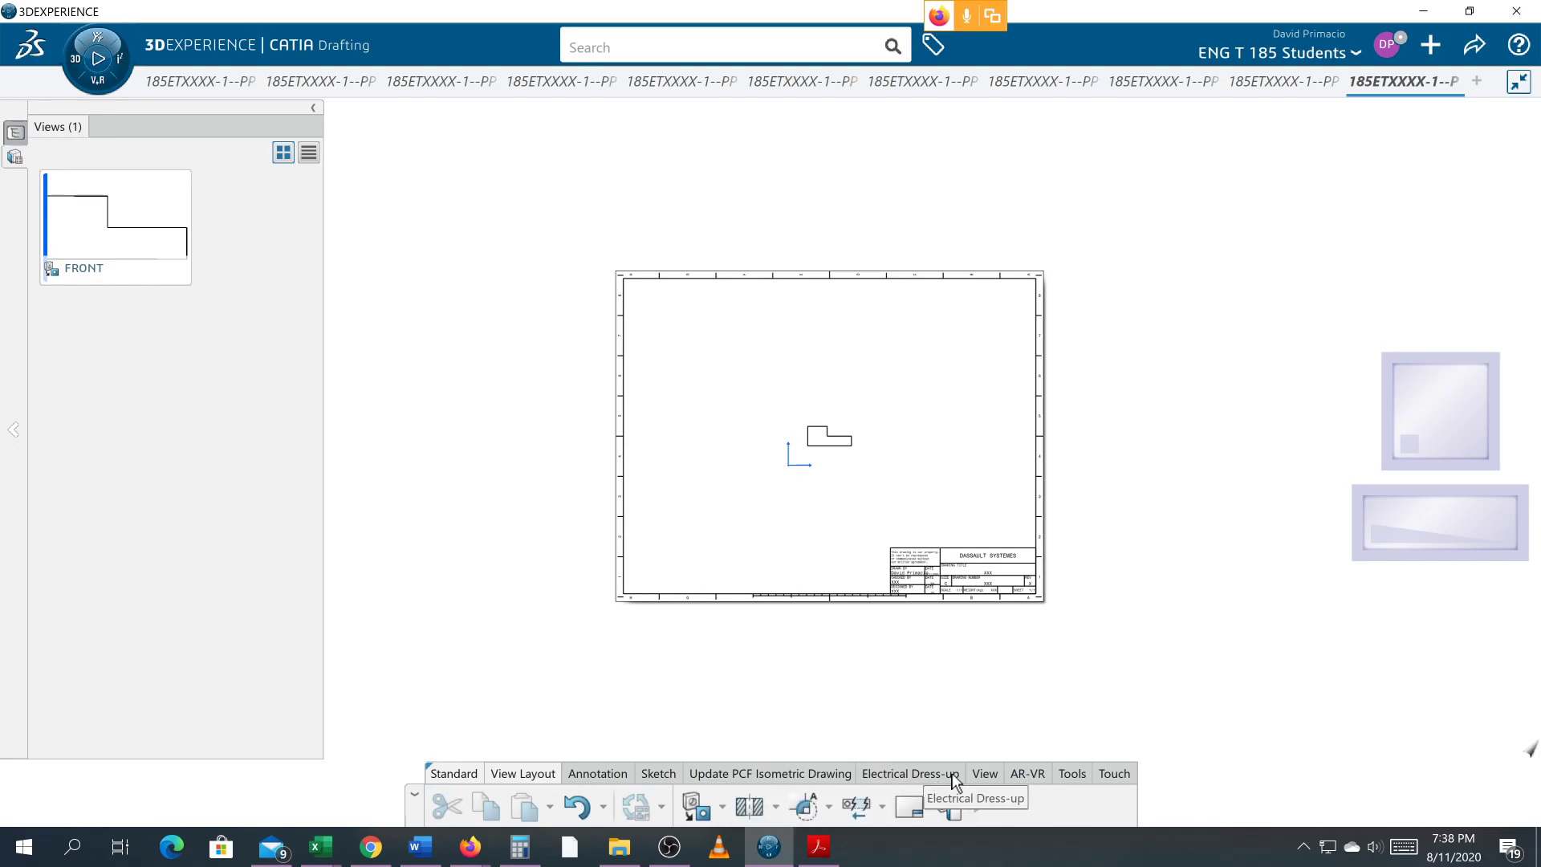
left_click(986, 776)
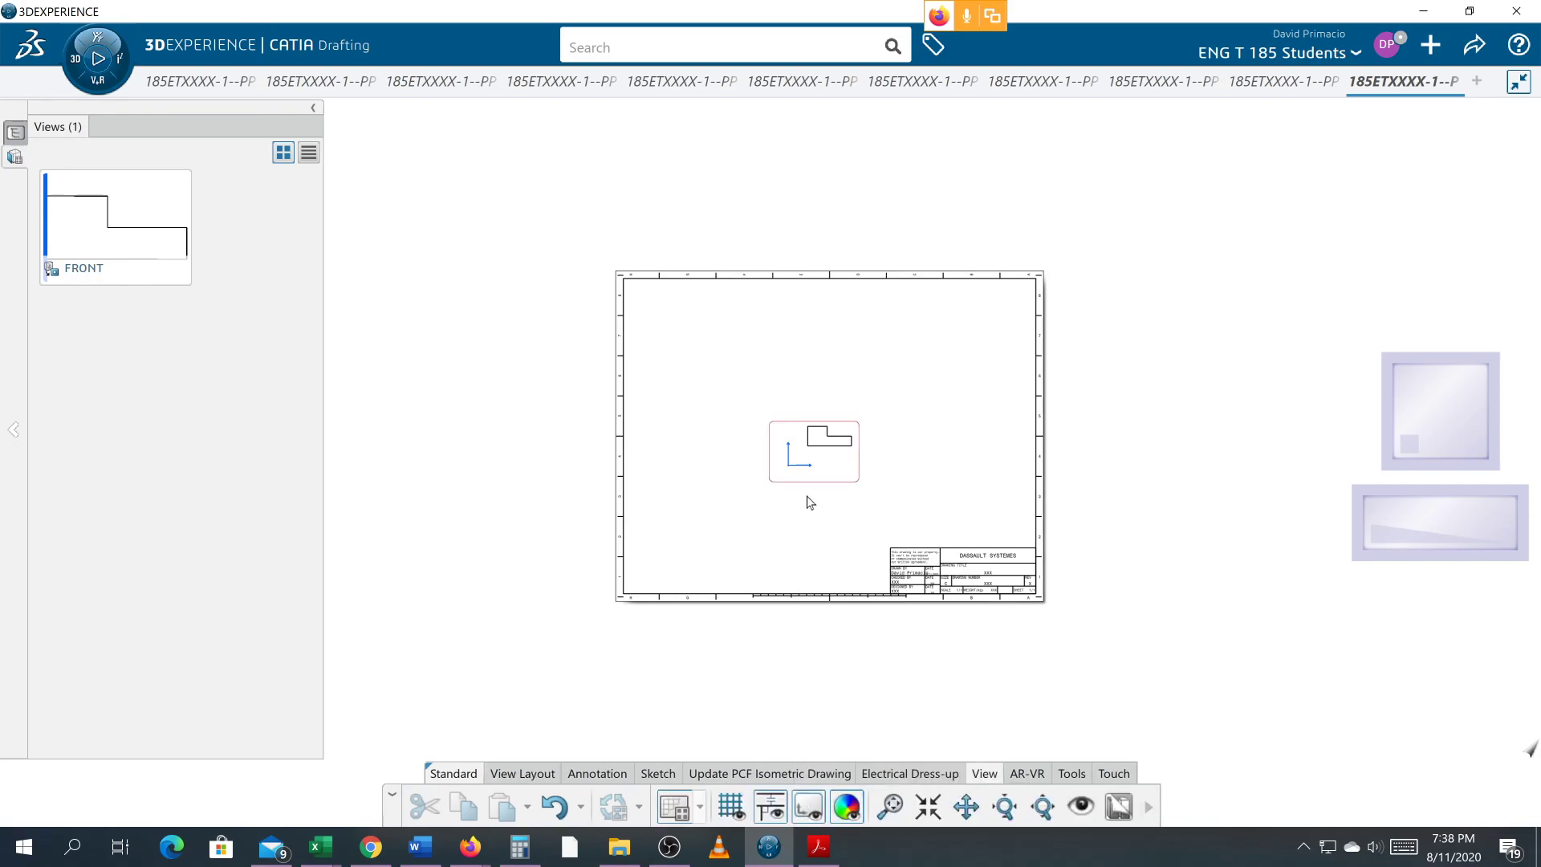
left_click_drag(820, 483, 702, 536)
middle_click_drag(750, 568, 767, 527)
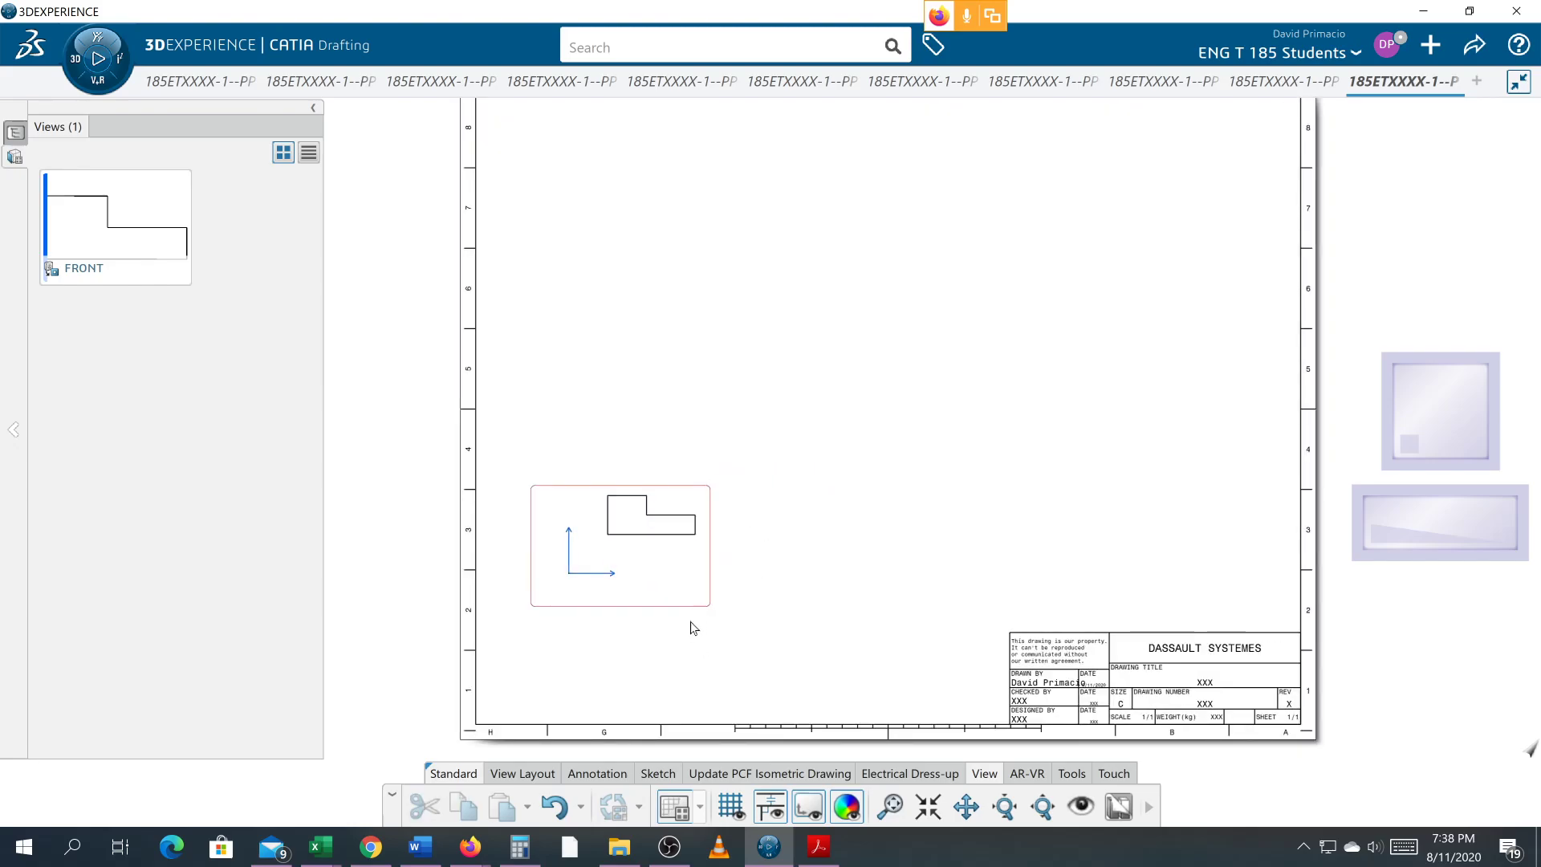
- Set the scale of Sheet.1 to 2:1 in its sheet properties
left_click(14, 155)
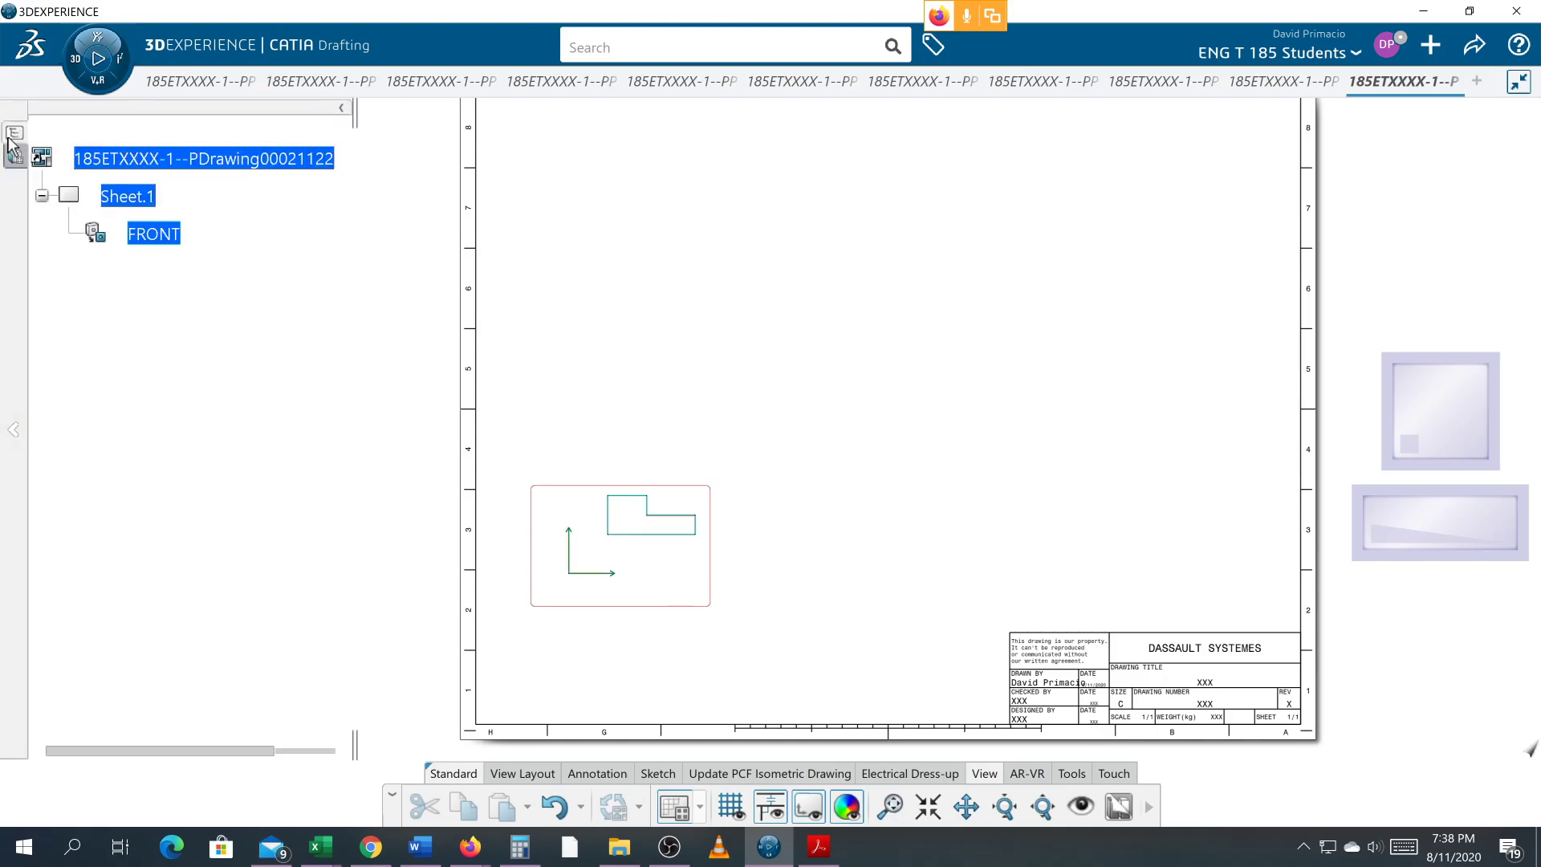
right_click(132, 198)
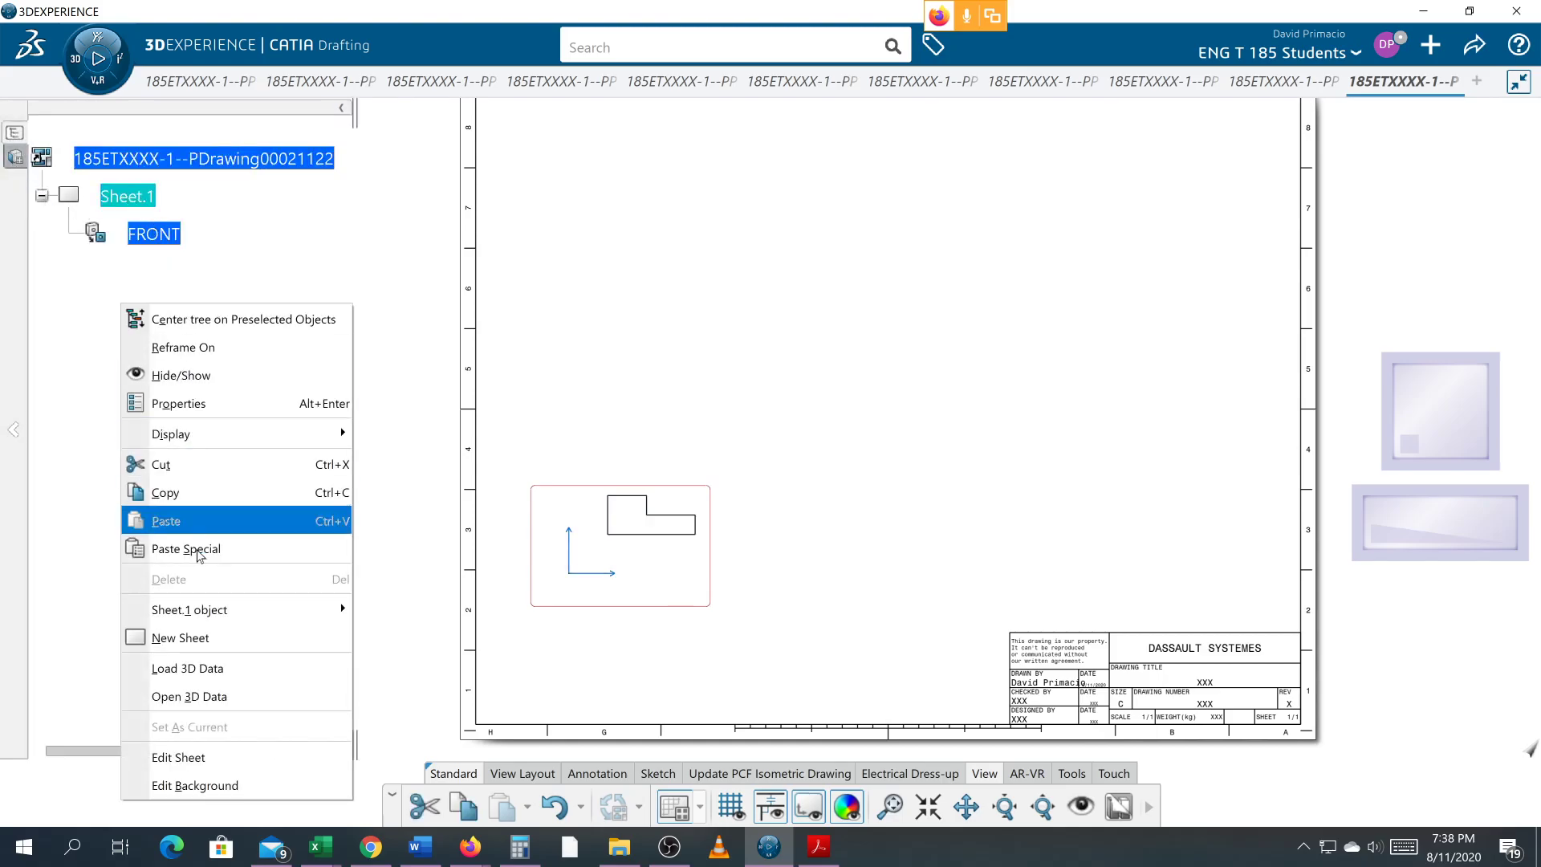
left_click(254, 404)
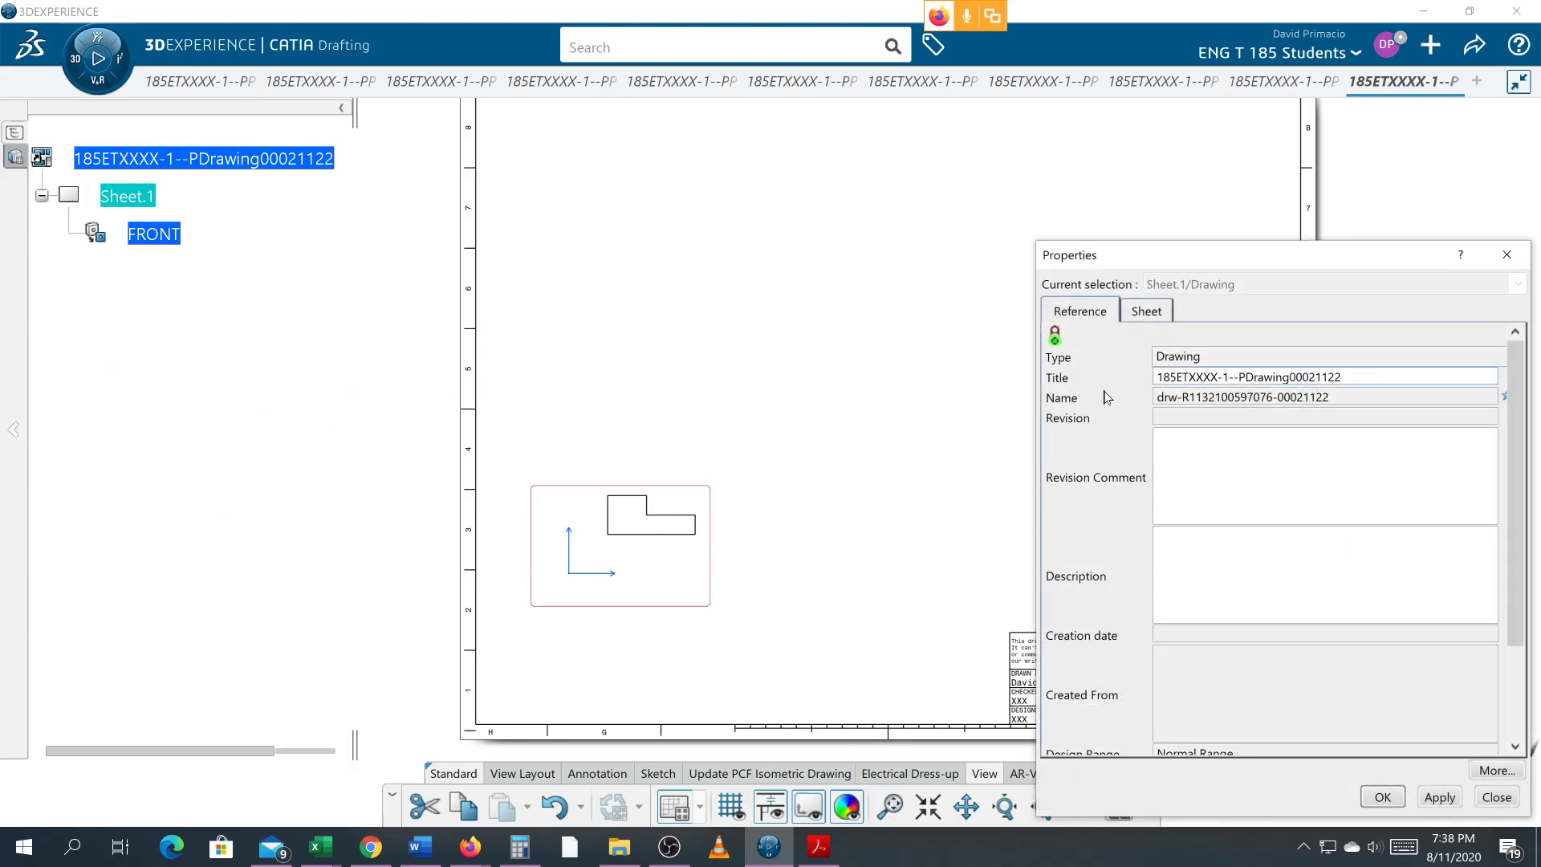
left_click(1135, 313)
left_click_drag(1088, 356, 1018, 374)
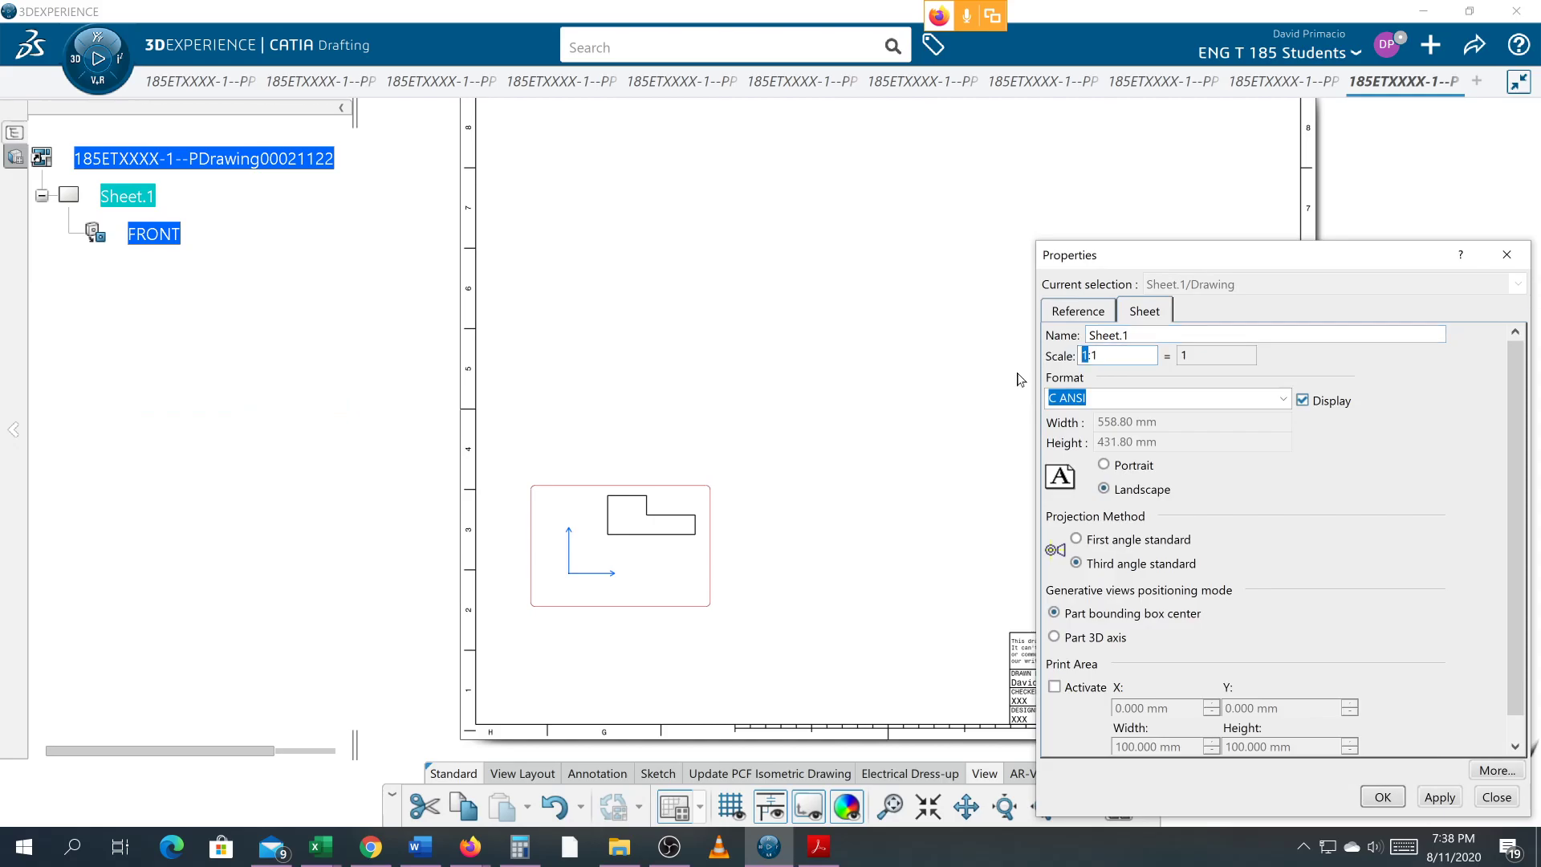
type("2")
key("Return")
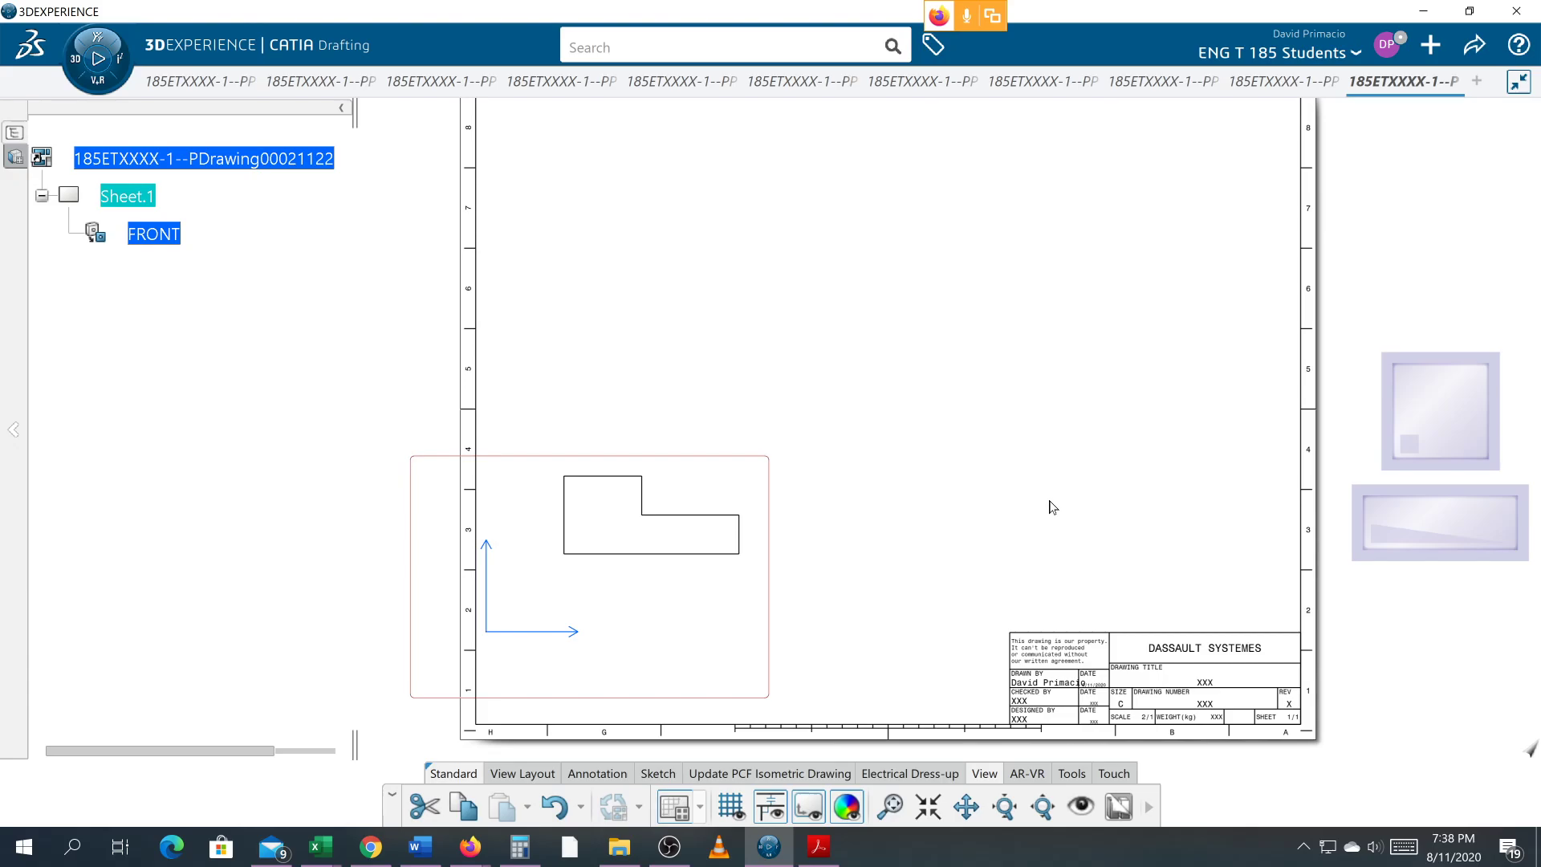
- Project a right view beside the front view and a top view above it
mouse_move(867, 563)
middle_mouse_down()
mouse_move(802, 605)
mouse_move(853, 602)
mouse_move(861, 510)
middle_mouse_up()
left_click(536, 774)
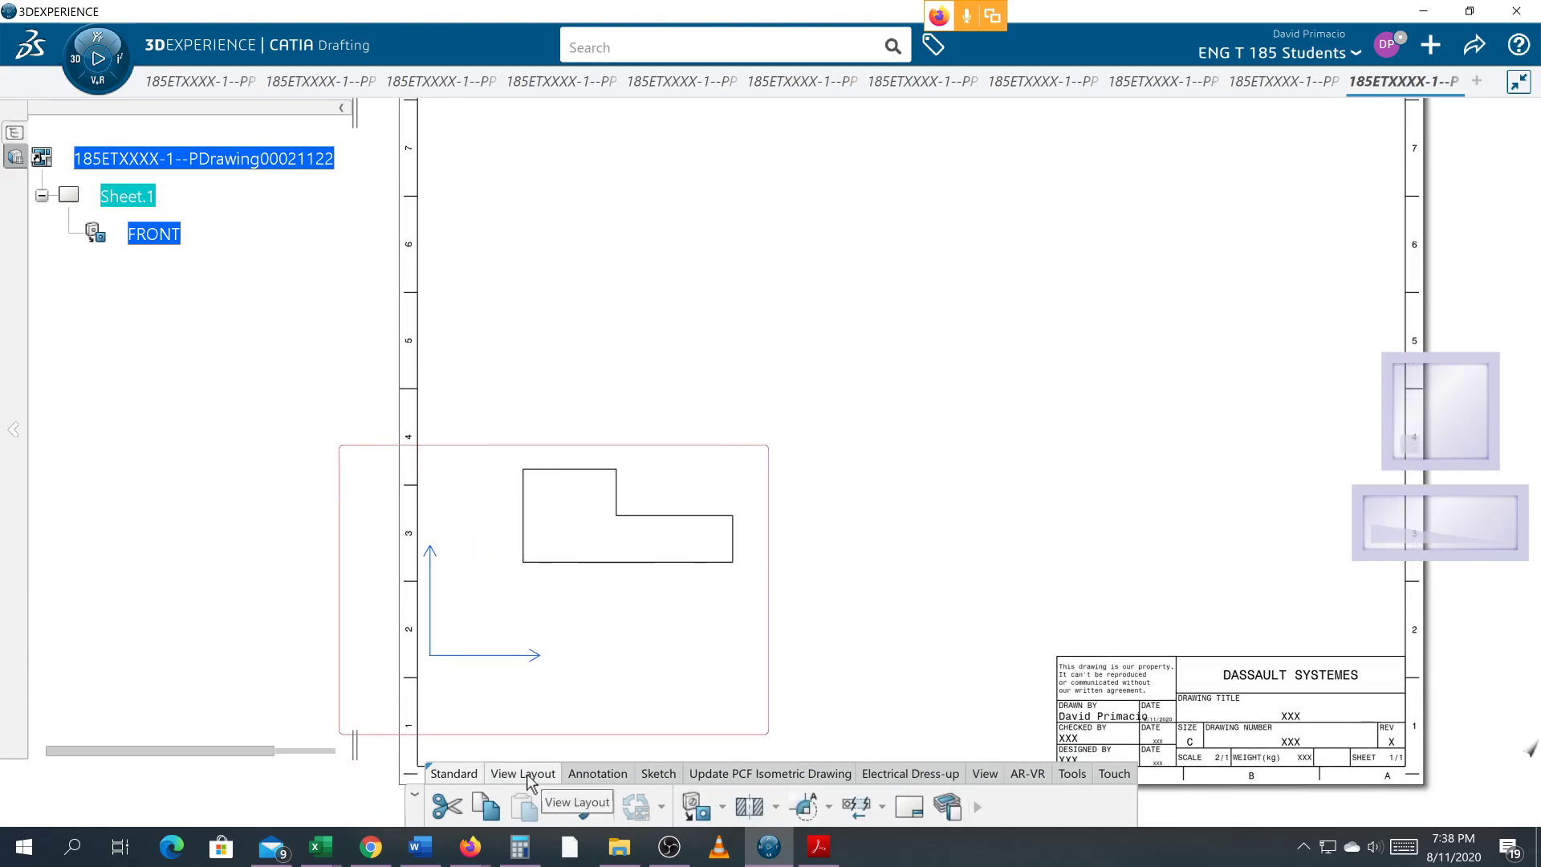
left_click(688, 814)
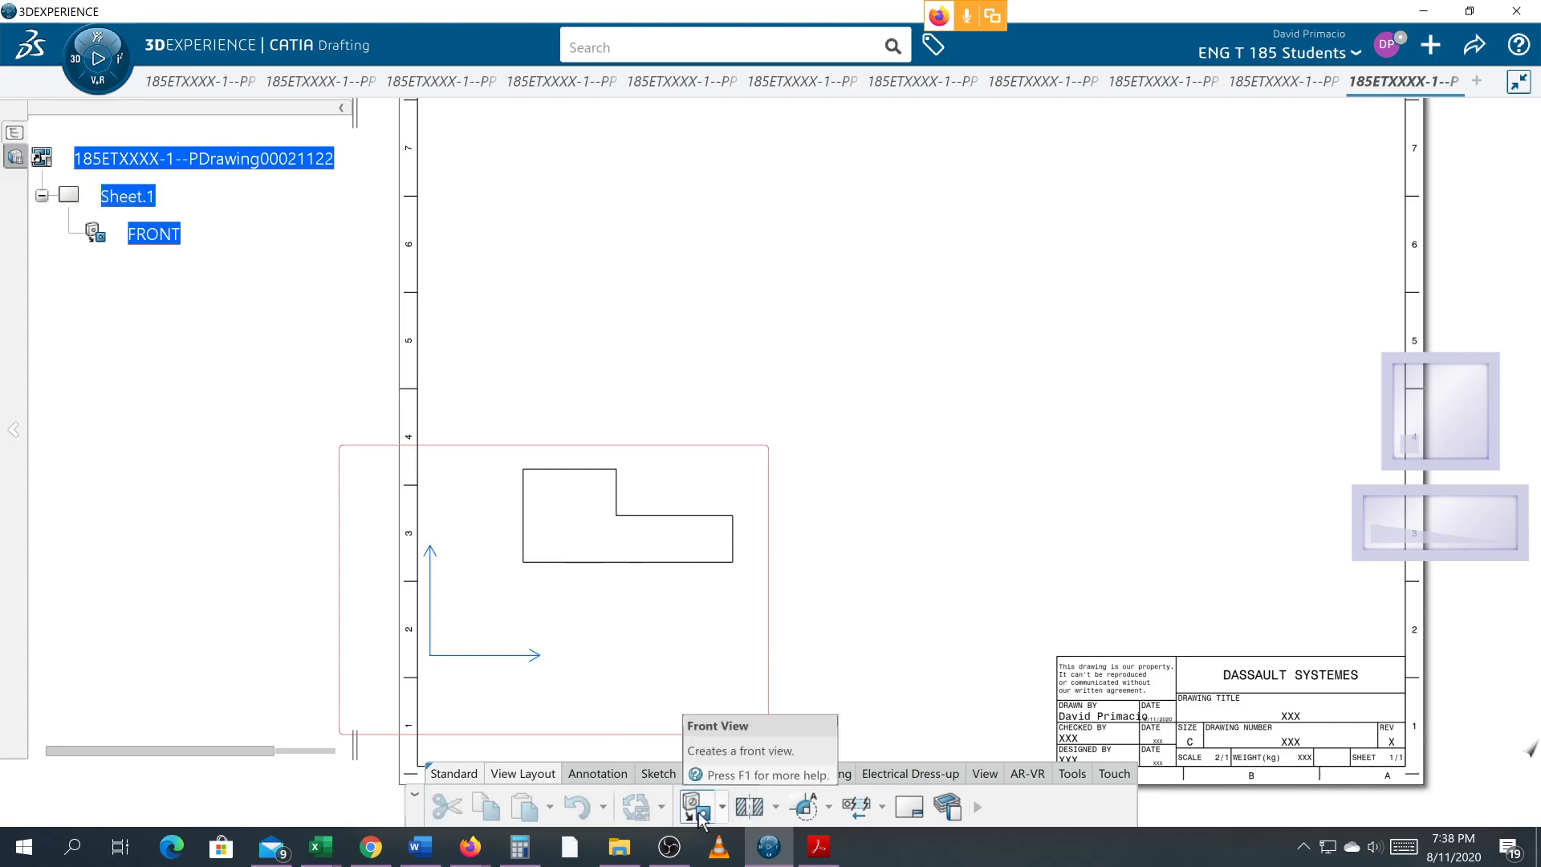
left_click(723, 806)
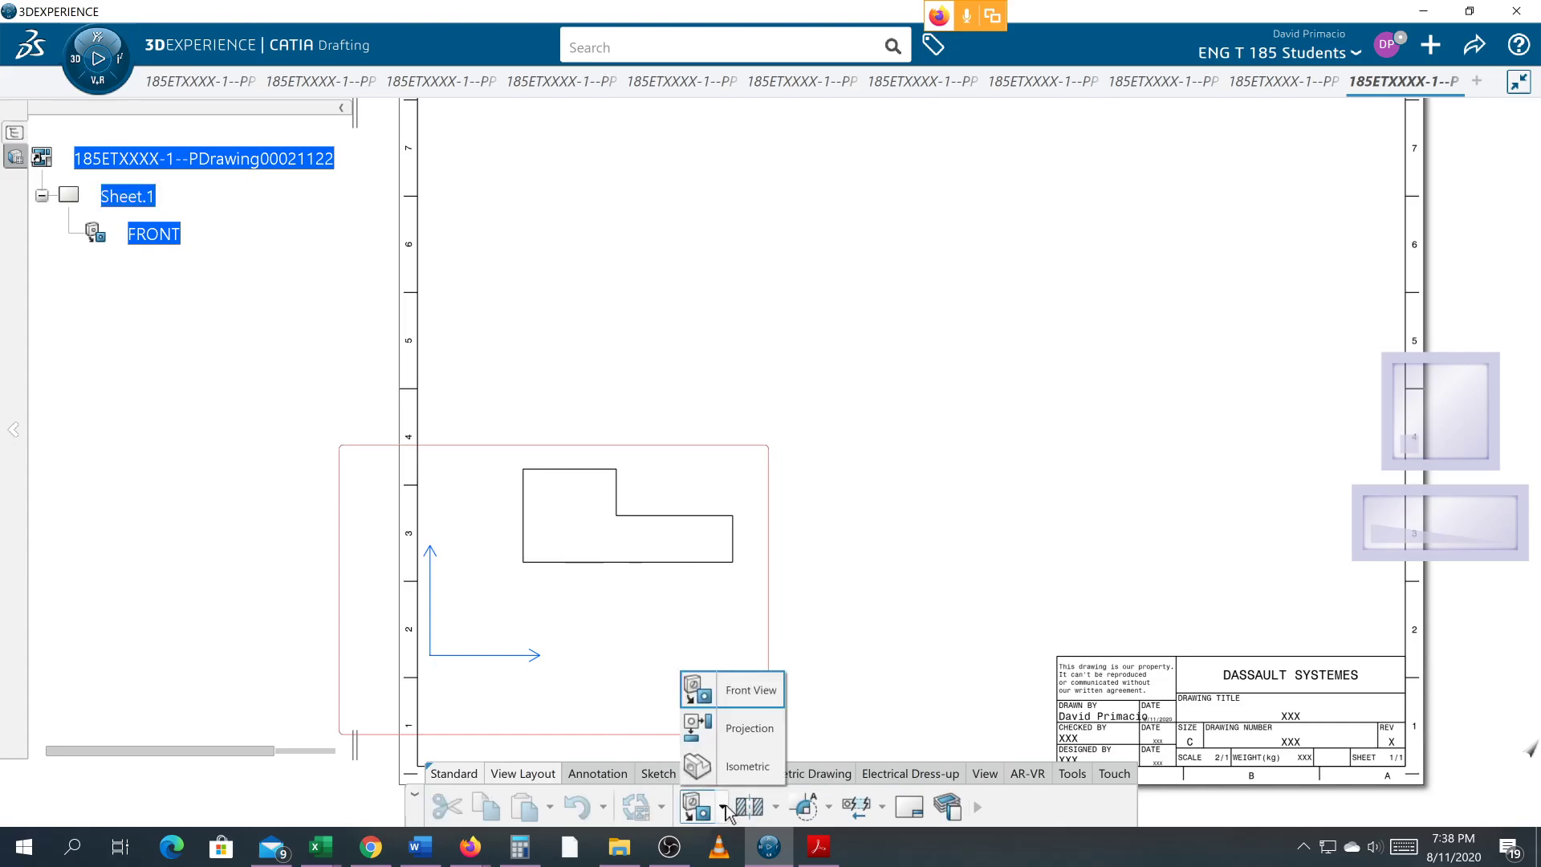
left_click(732, 728)
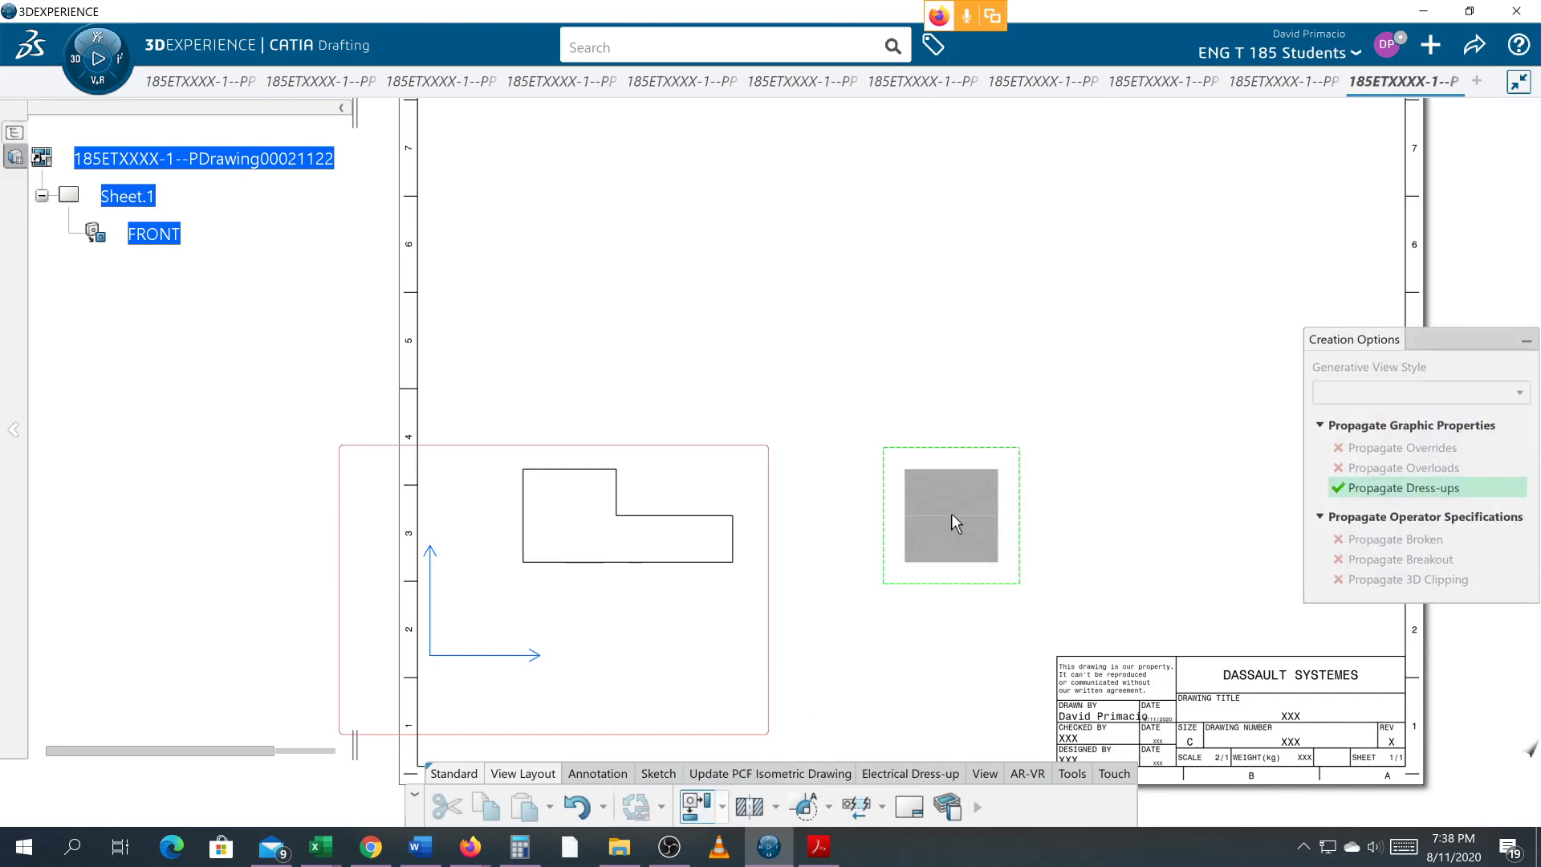
left_click(927, 516)
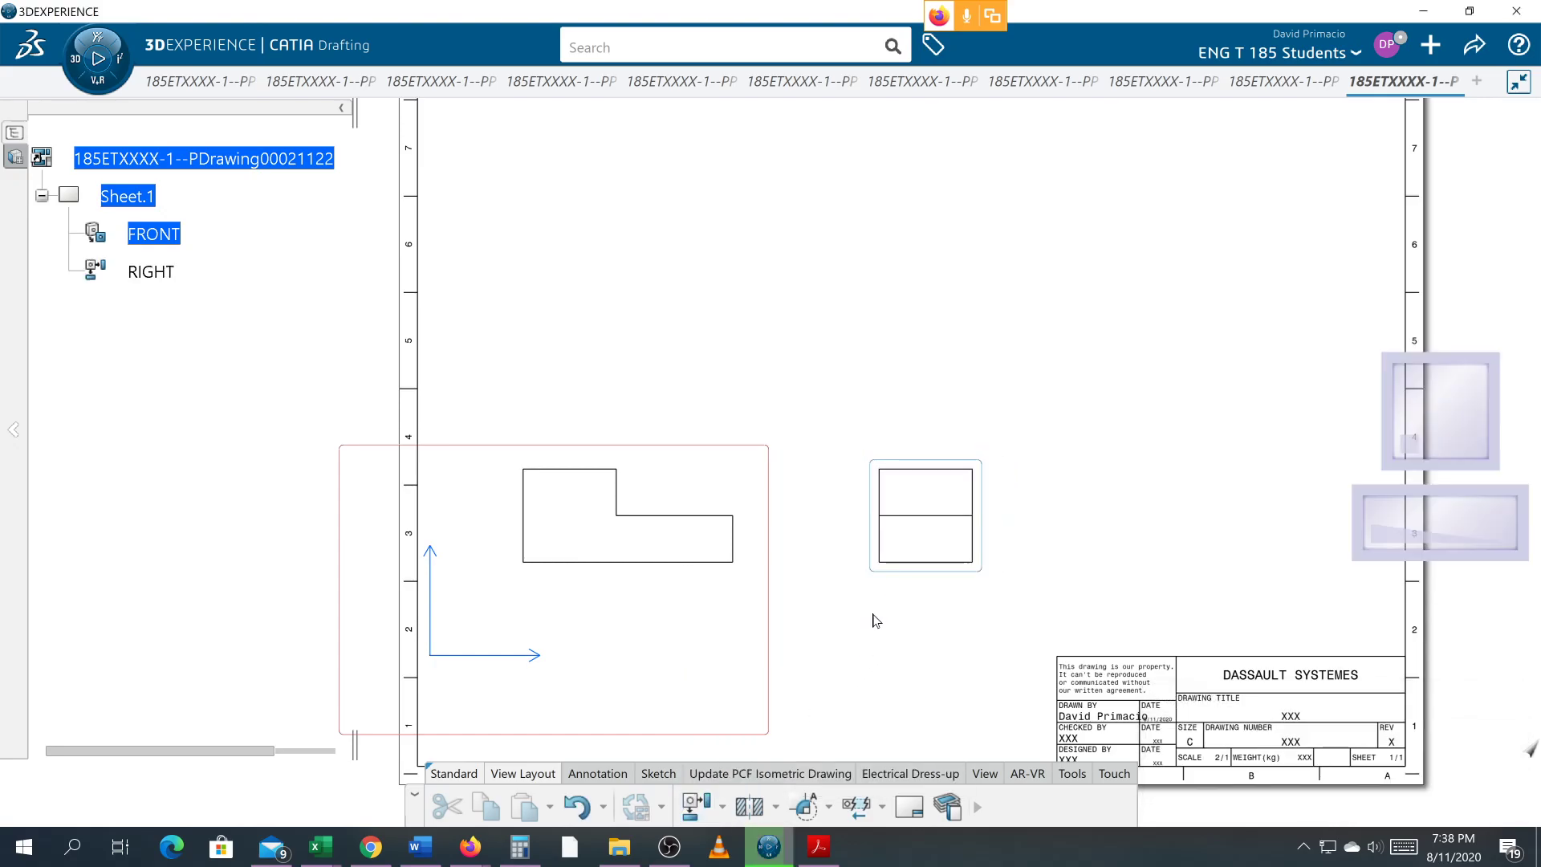
left_click(692, 805)
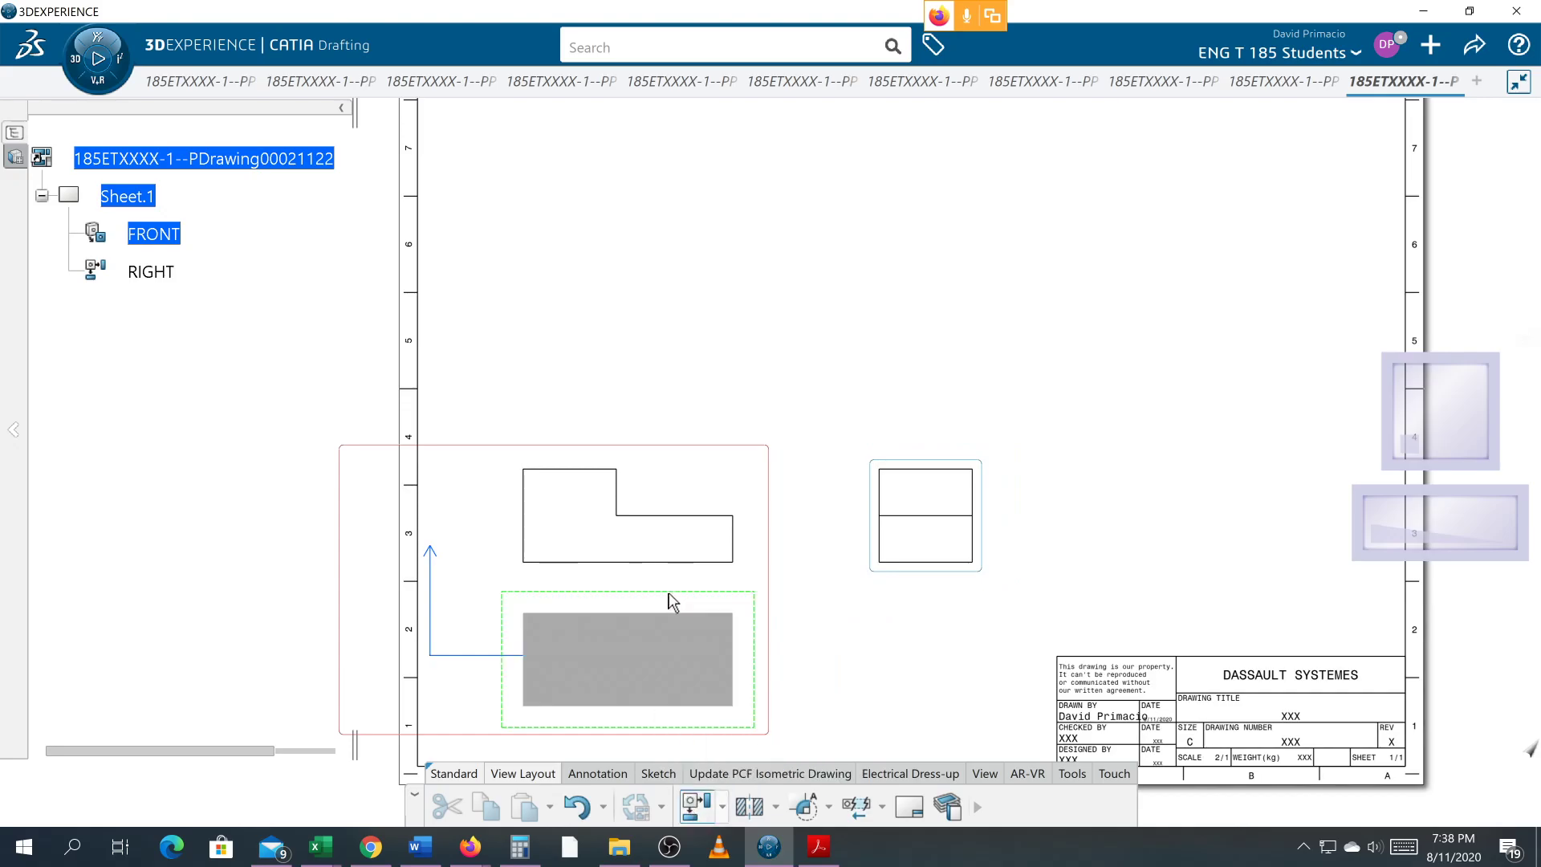
left_click(614, 276)
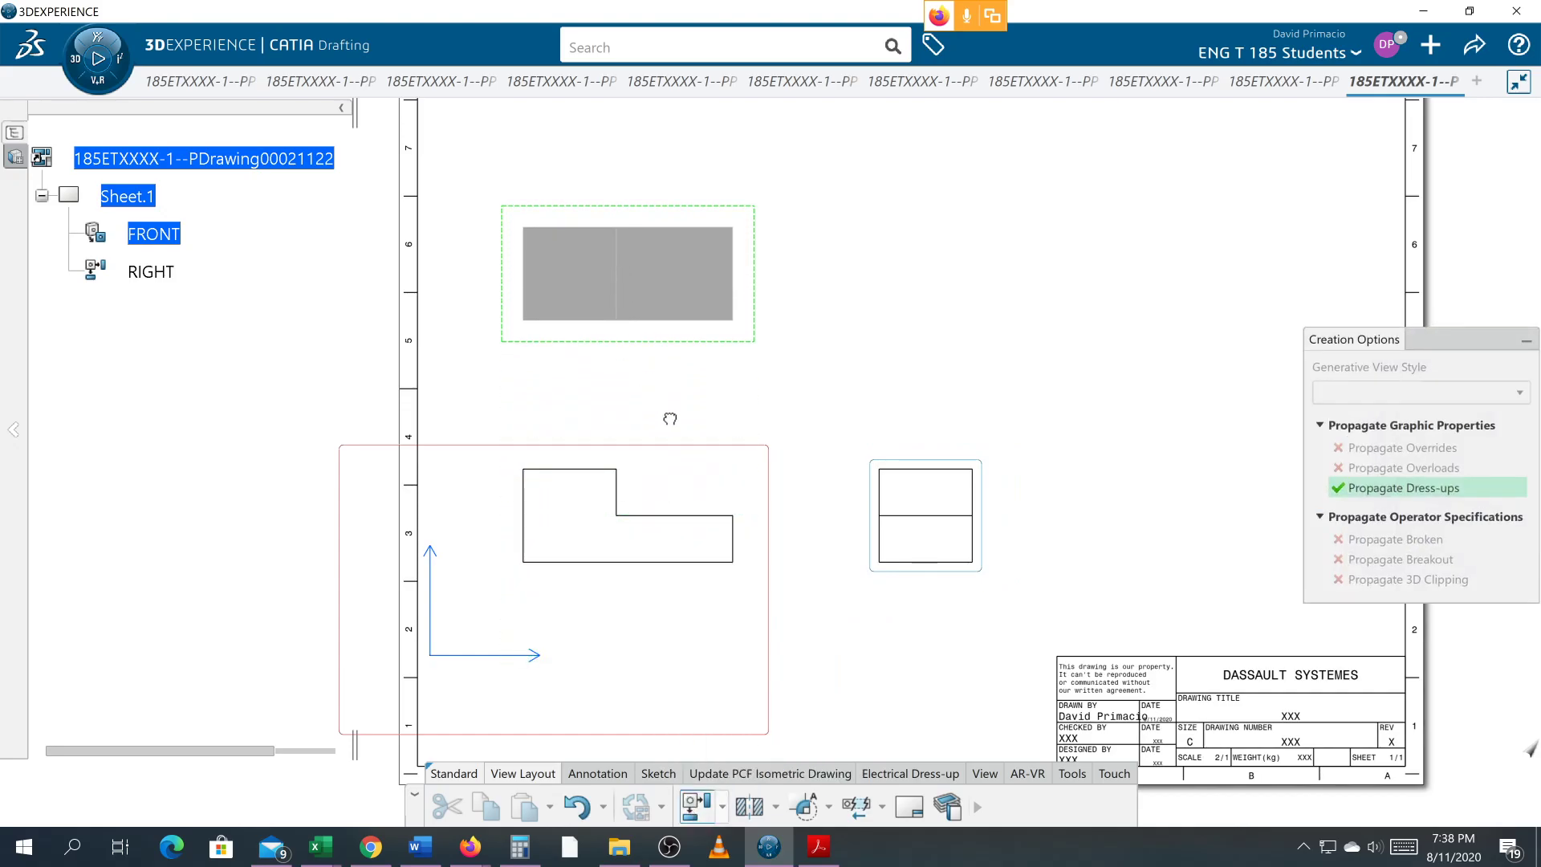
- Create an isometric view from the 3D part set to its isometric orientation, placed in the right half of the sheet
left_click(723, 806)
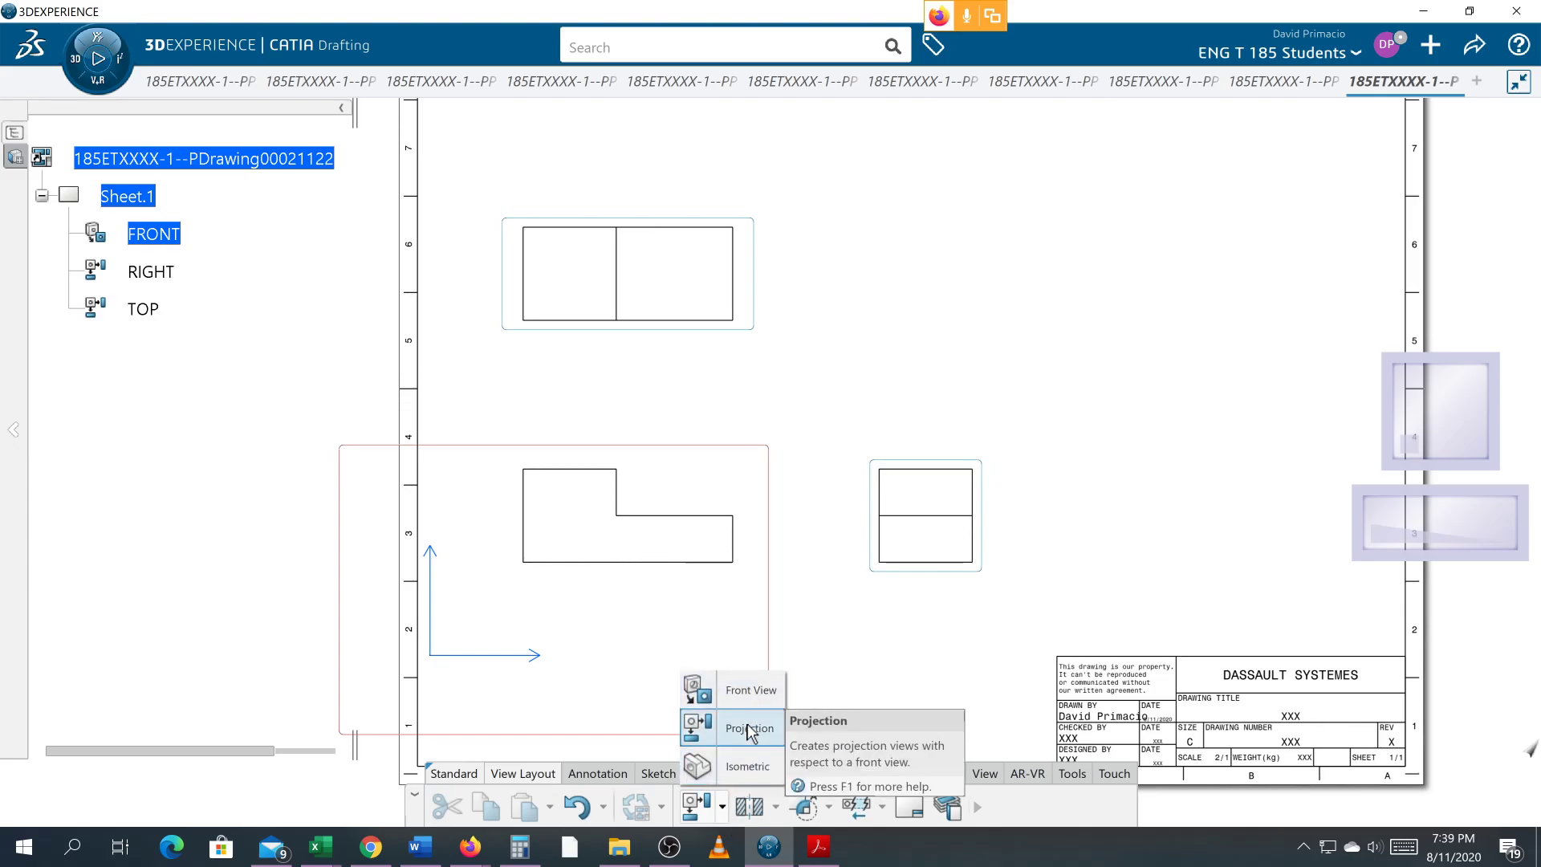
left_click(735, 769)
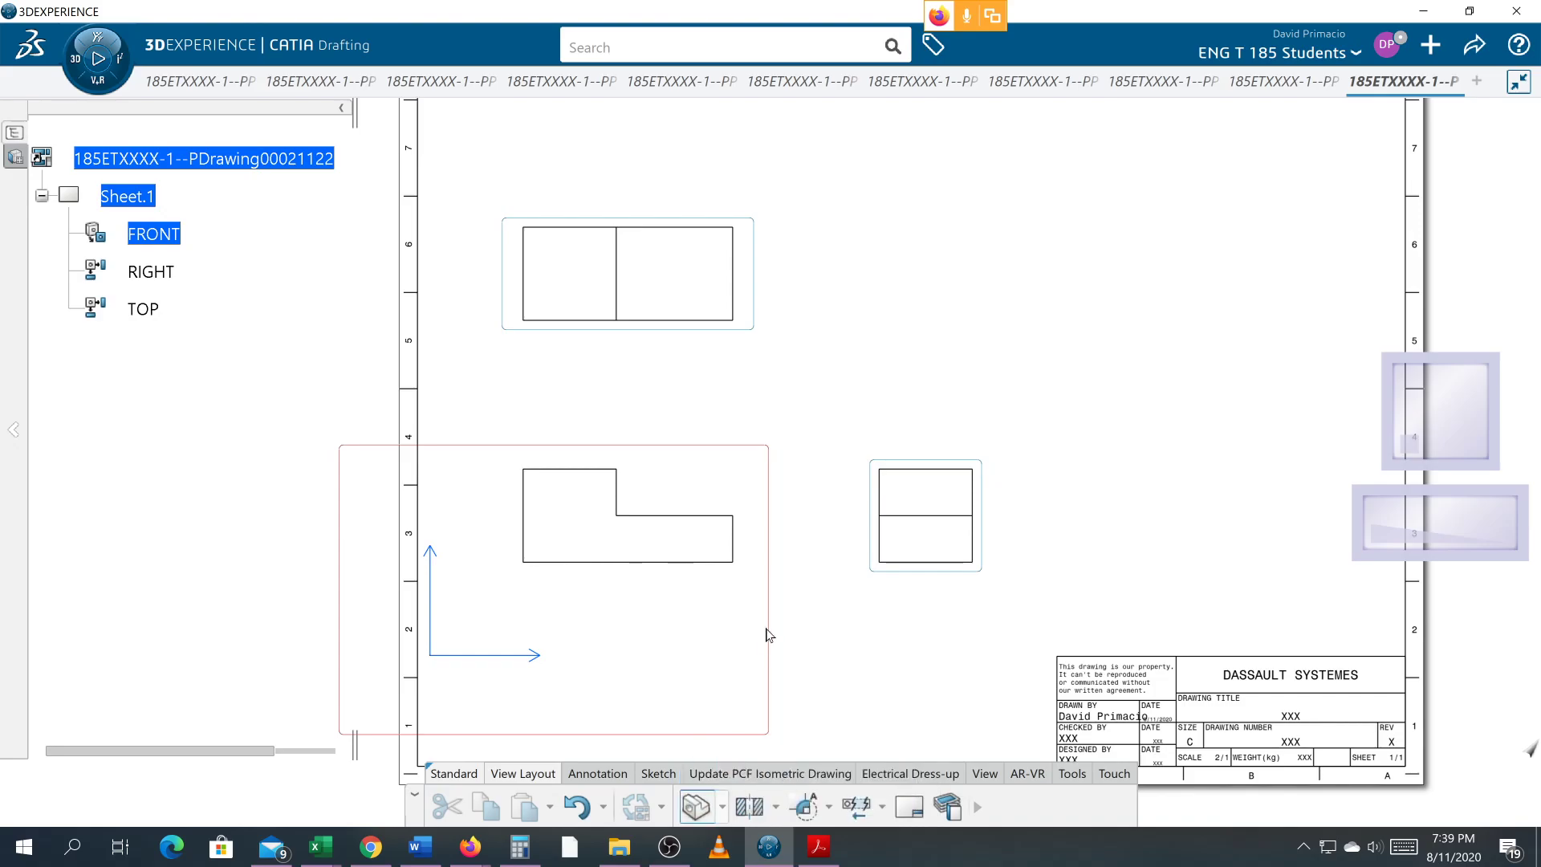
left_click(1245, 81)
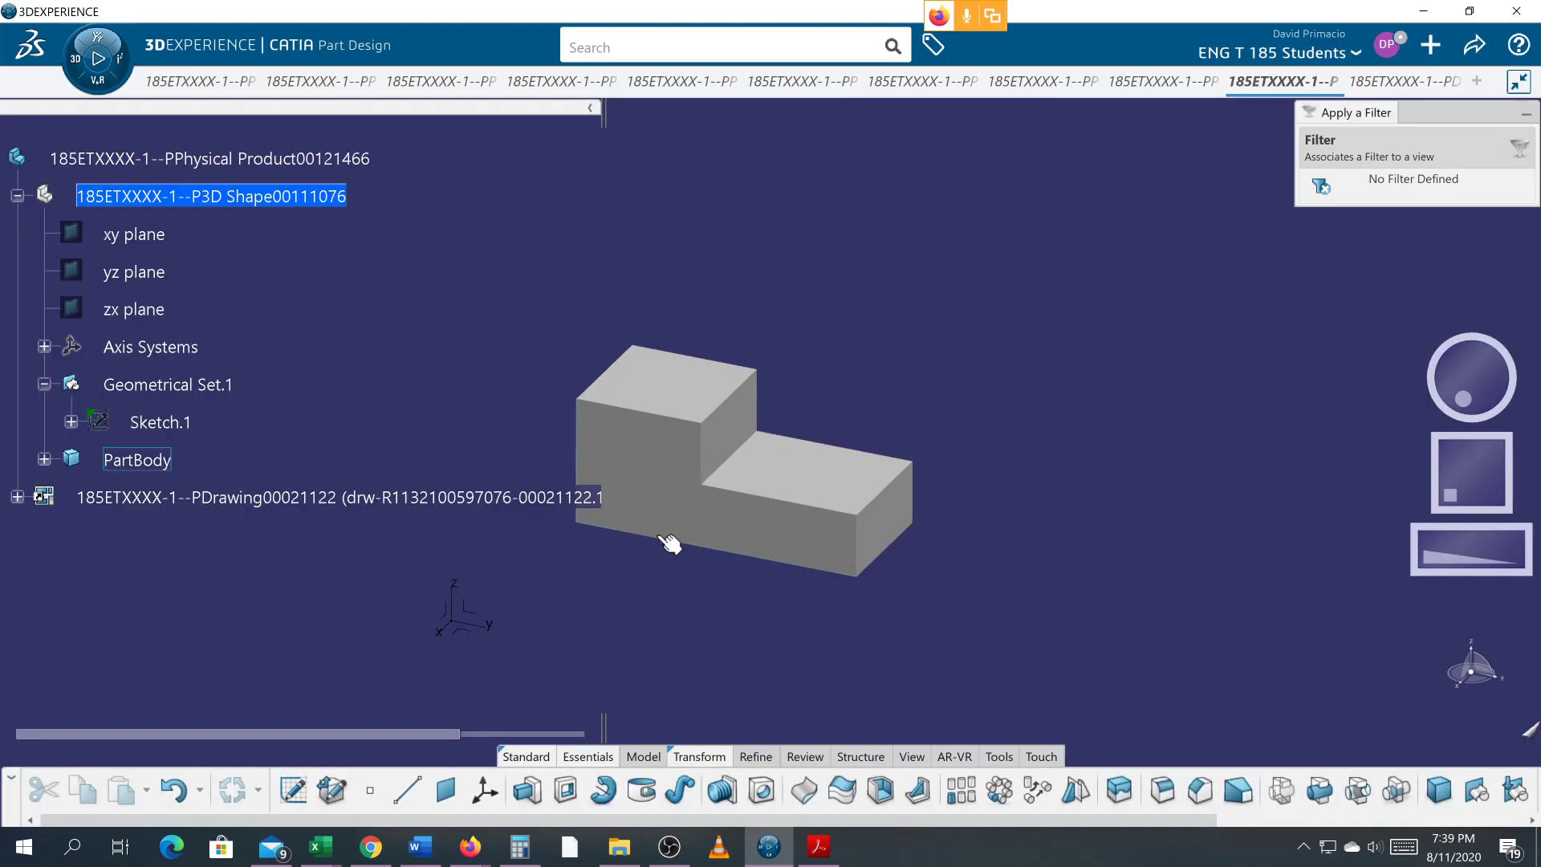
left_click(912, 757)
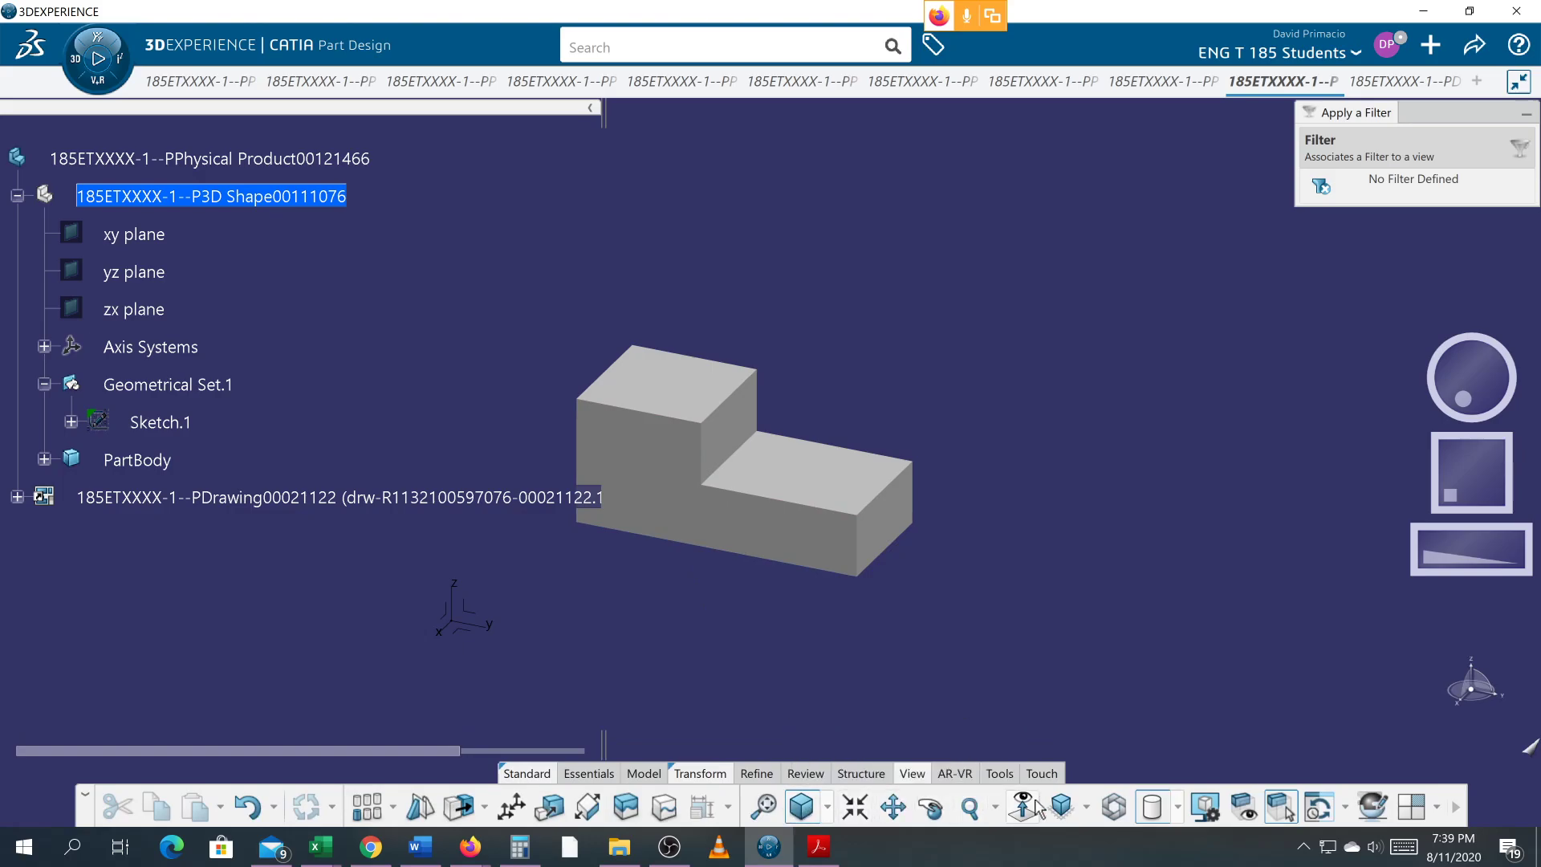
left_click(1062, 806)
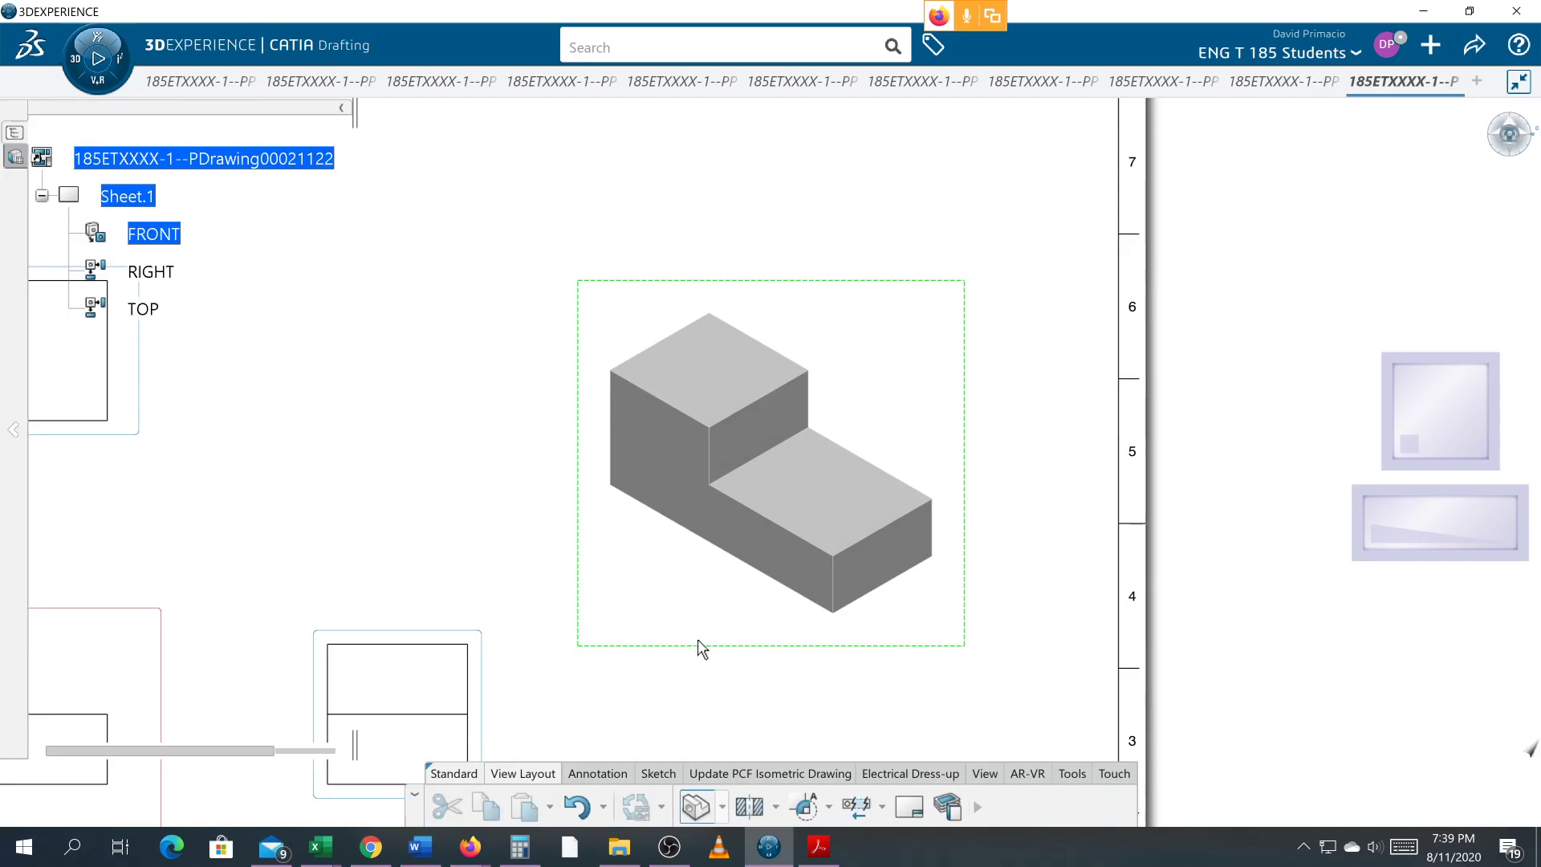
mouse_move(658, 633)
middle_mouse_down("ctrl")
mouse_move(661, 657)
mouse_move(641, 631)
mouse_move(871, 635)
middle_mouse_up("ctrl")
left_click(880, 480)
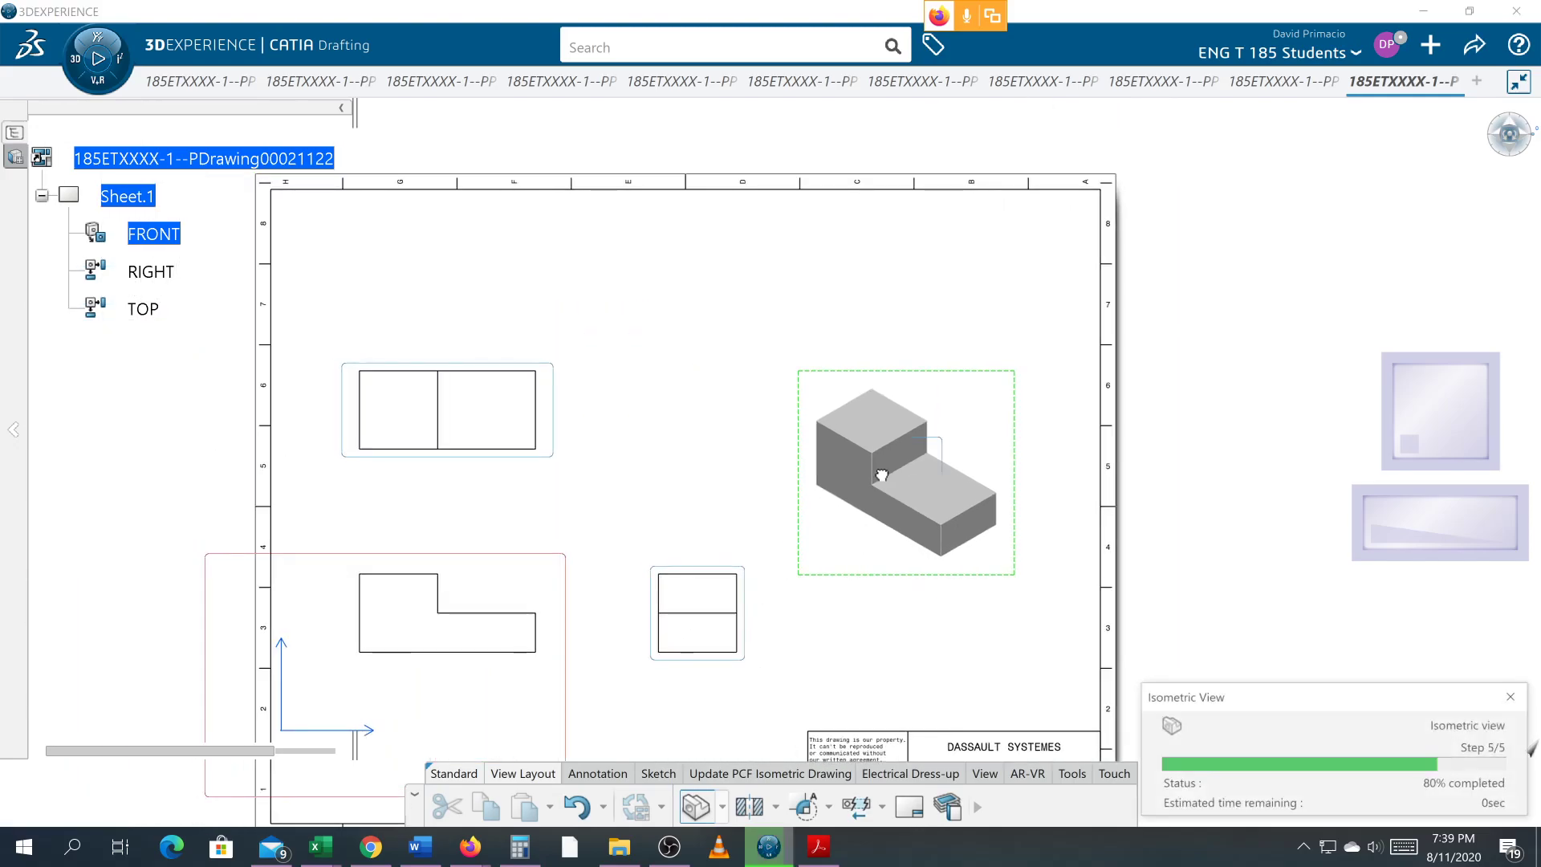
- Move the isometric view up and closer to the top view, above the right view
left_click(859, 585)
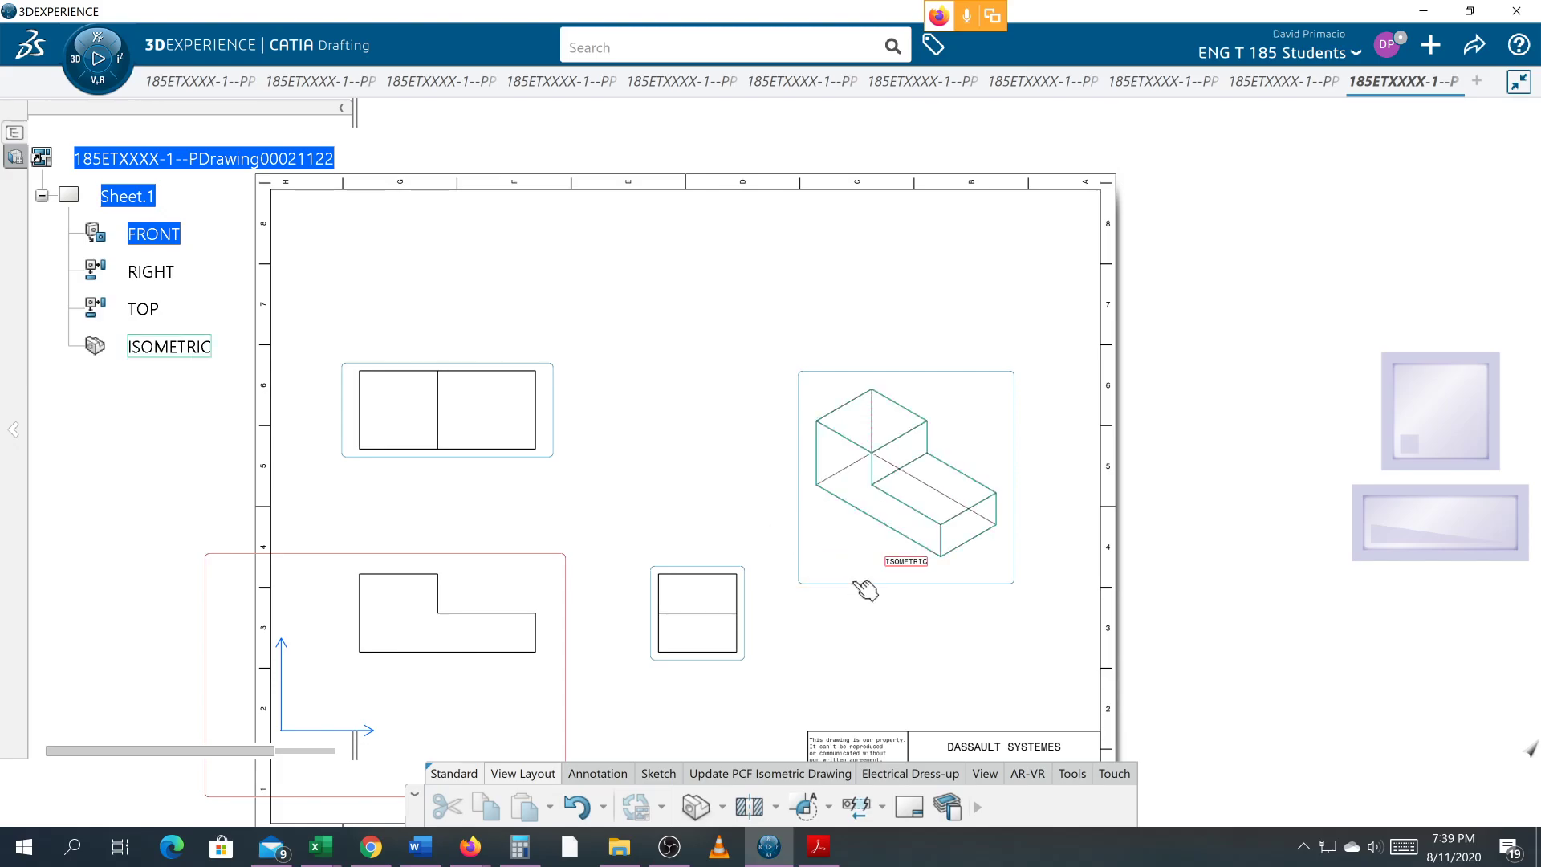
left_click_drag(863, 587, 673, 487)
left_click(946, 623)
- Turn off hidden lines, axis, center line and fillets in the generation properties of the isometric view
middle_click_drag(671, 510, 666, 469)
middle_click_drag(663, 410, 830, 485)
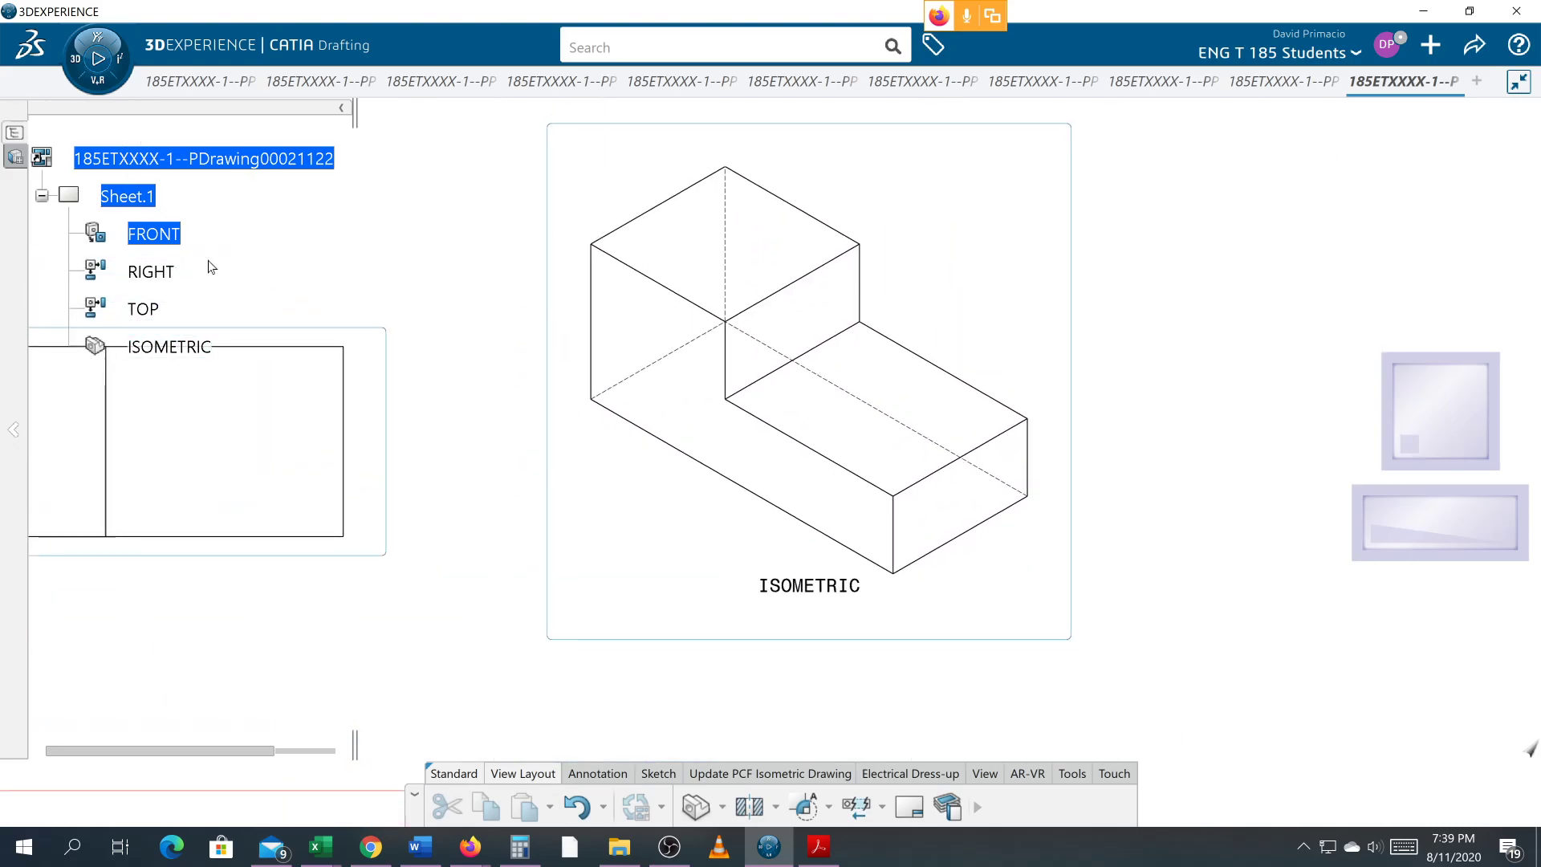
right_click(144, 348)
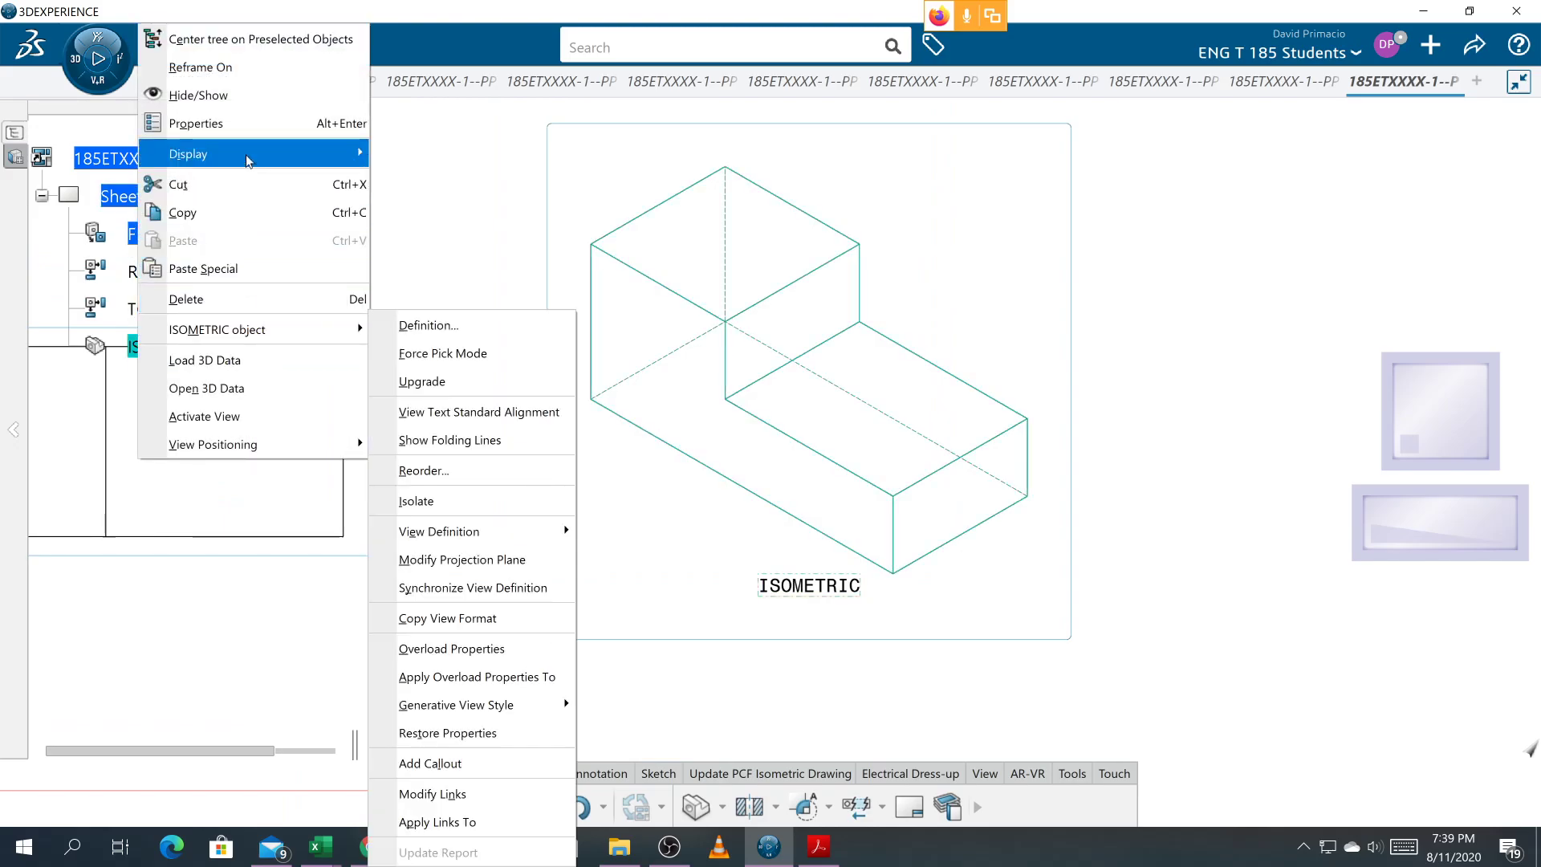
left_click(244, 124)
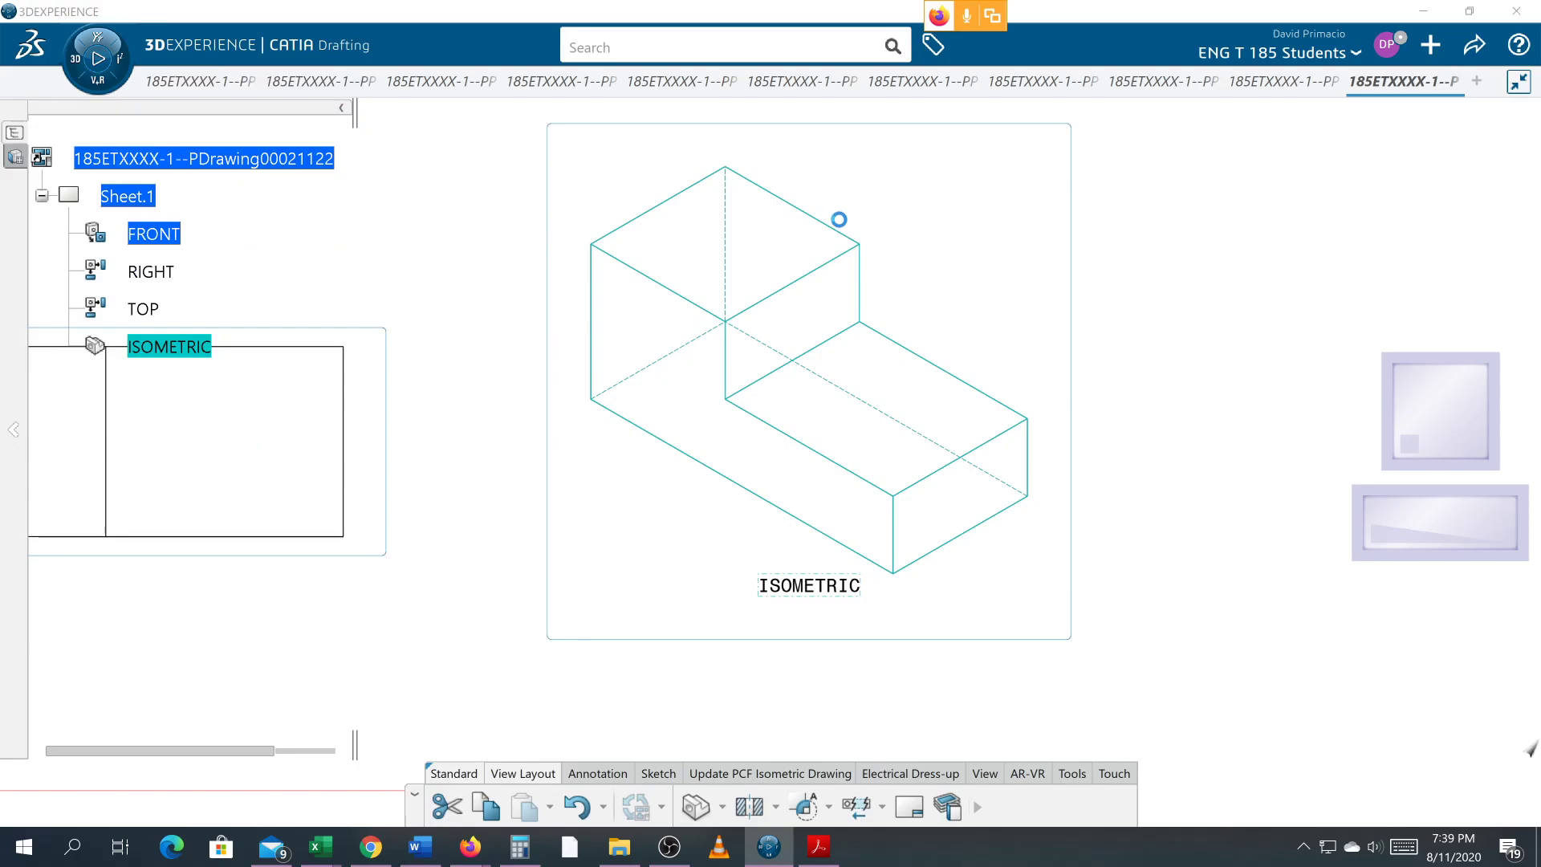
left_click(1164, 314)
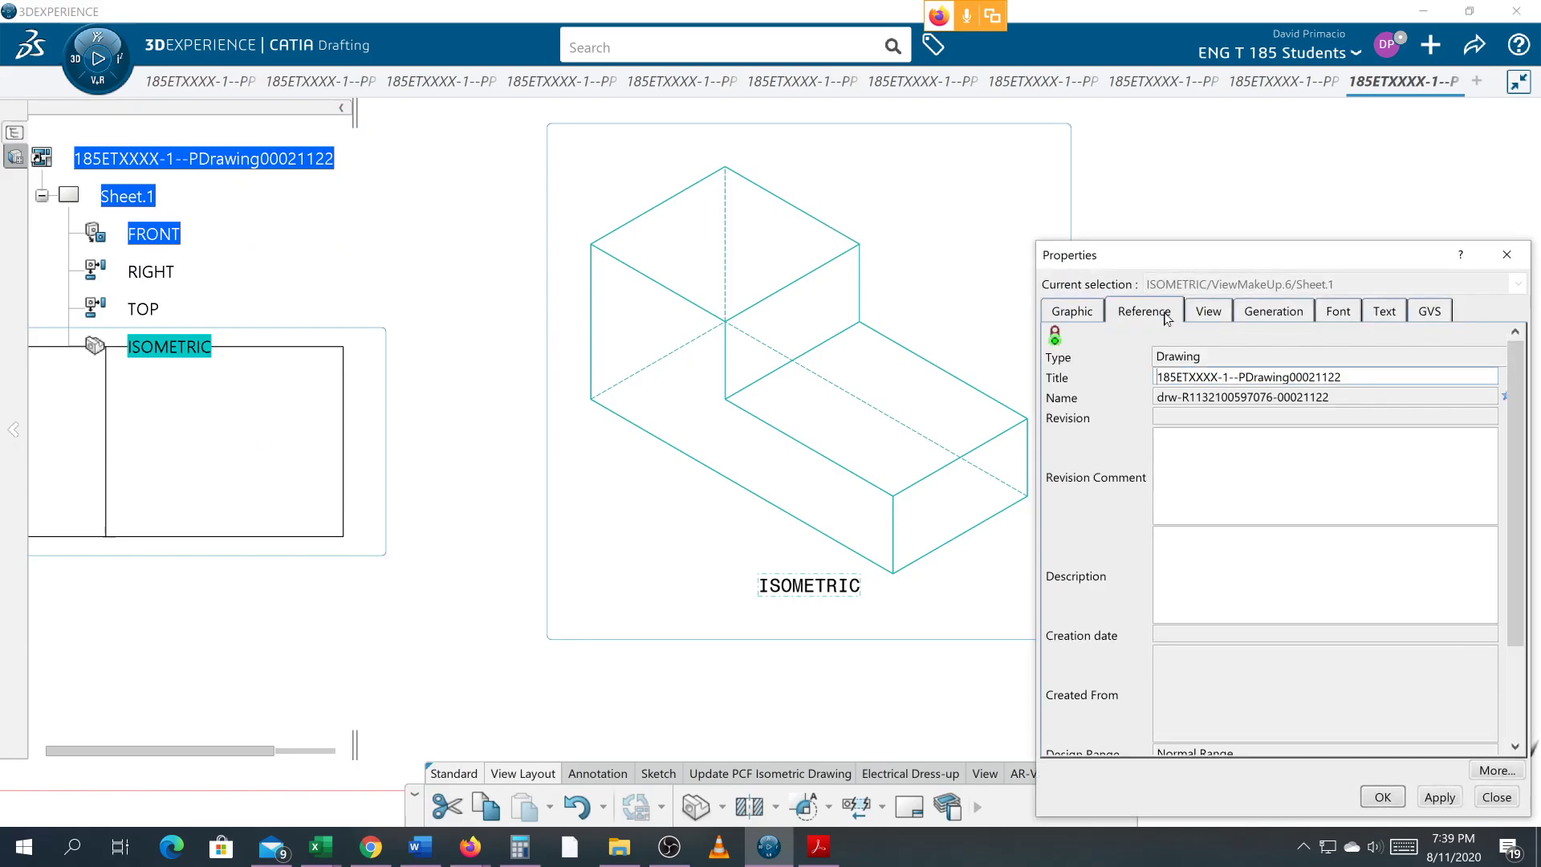
left_click(1214, 313)
left_click(1258, 313)
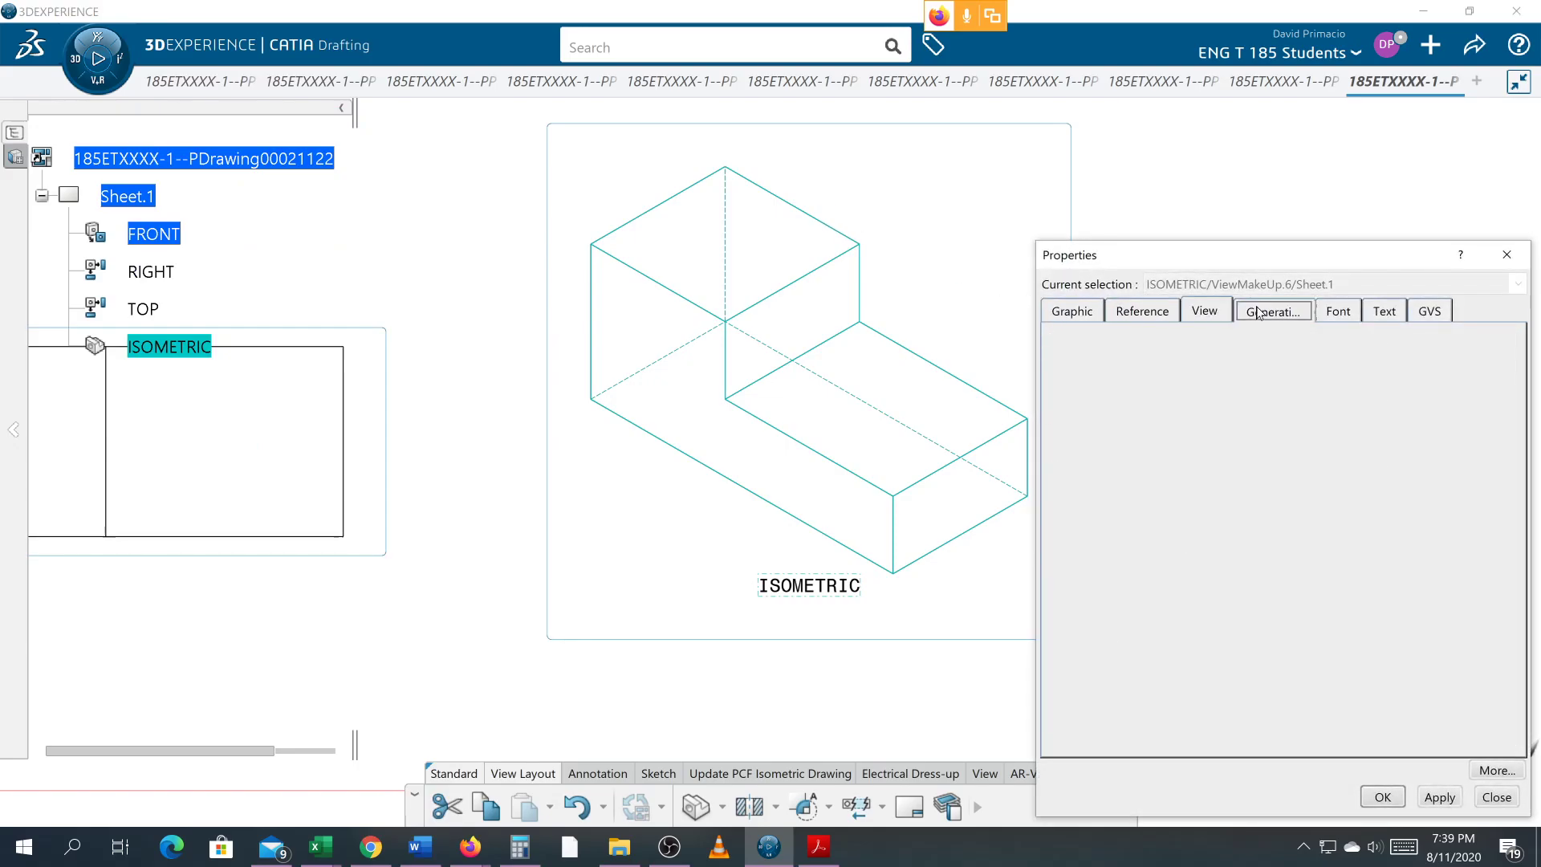
left_click(1116, 363)
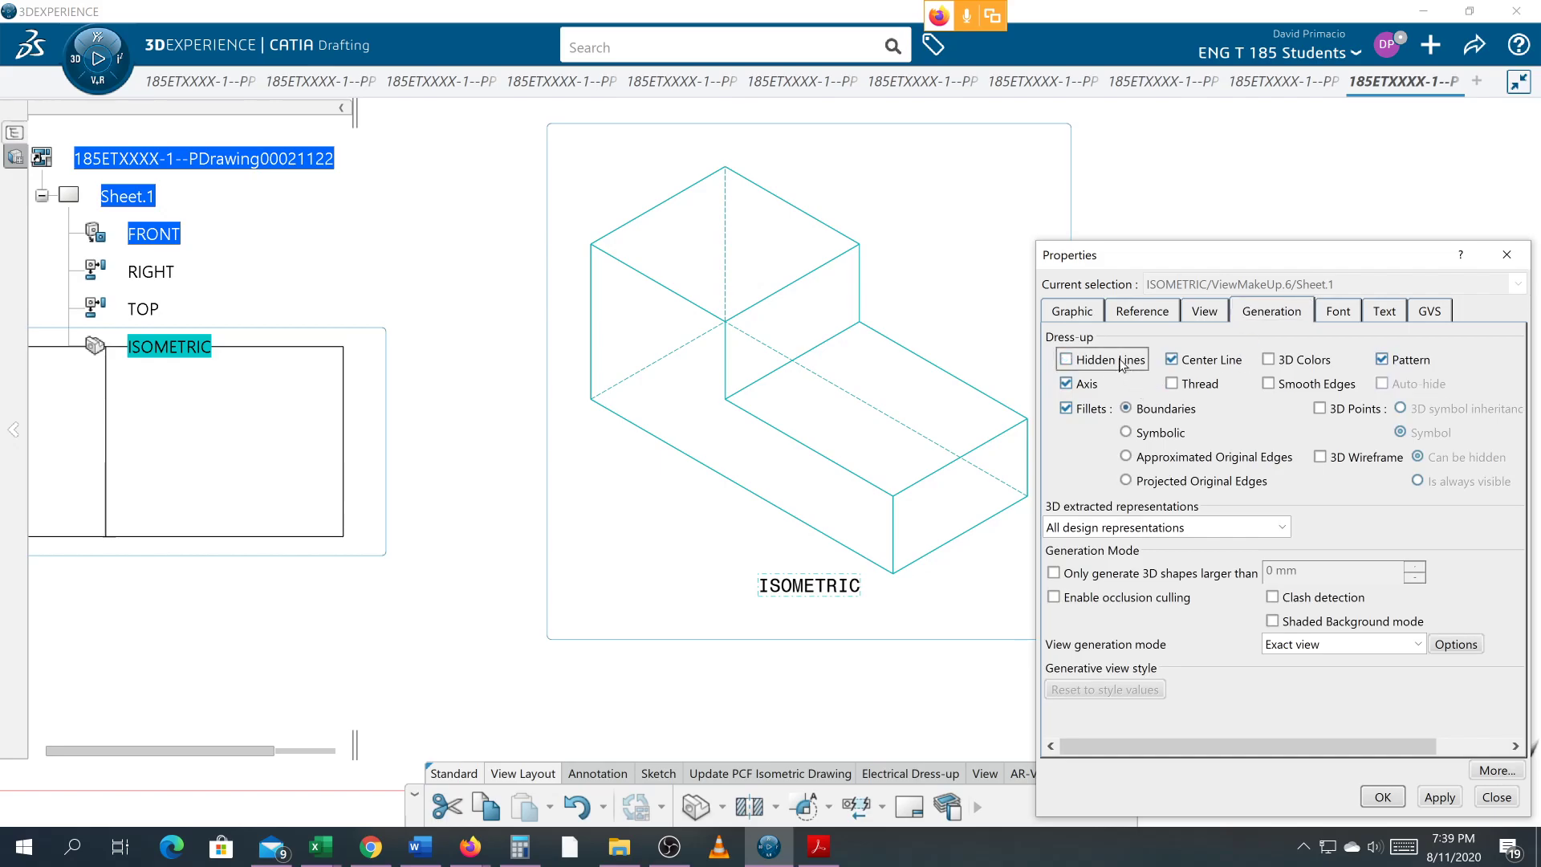
left_click(1097, 387)
left_click(1110, 408)
left_click(1178, 362)
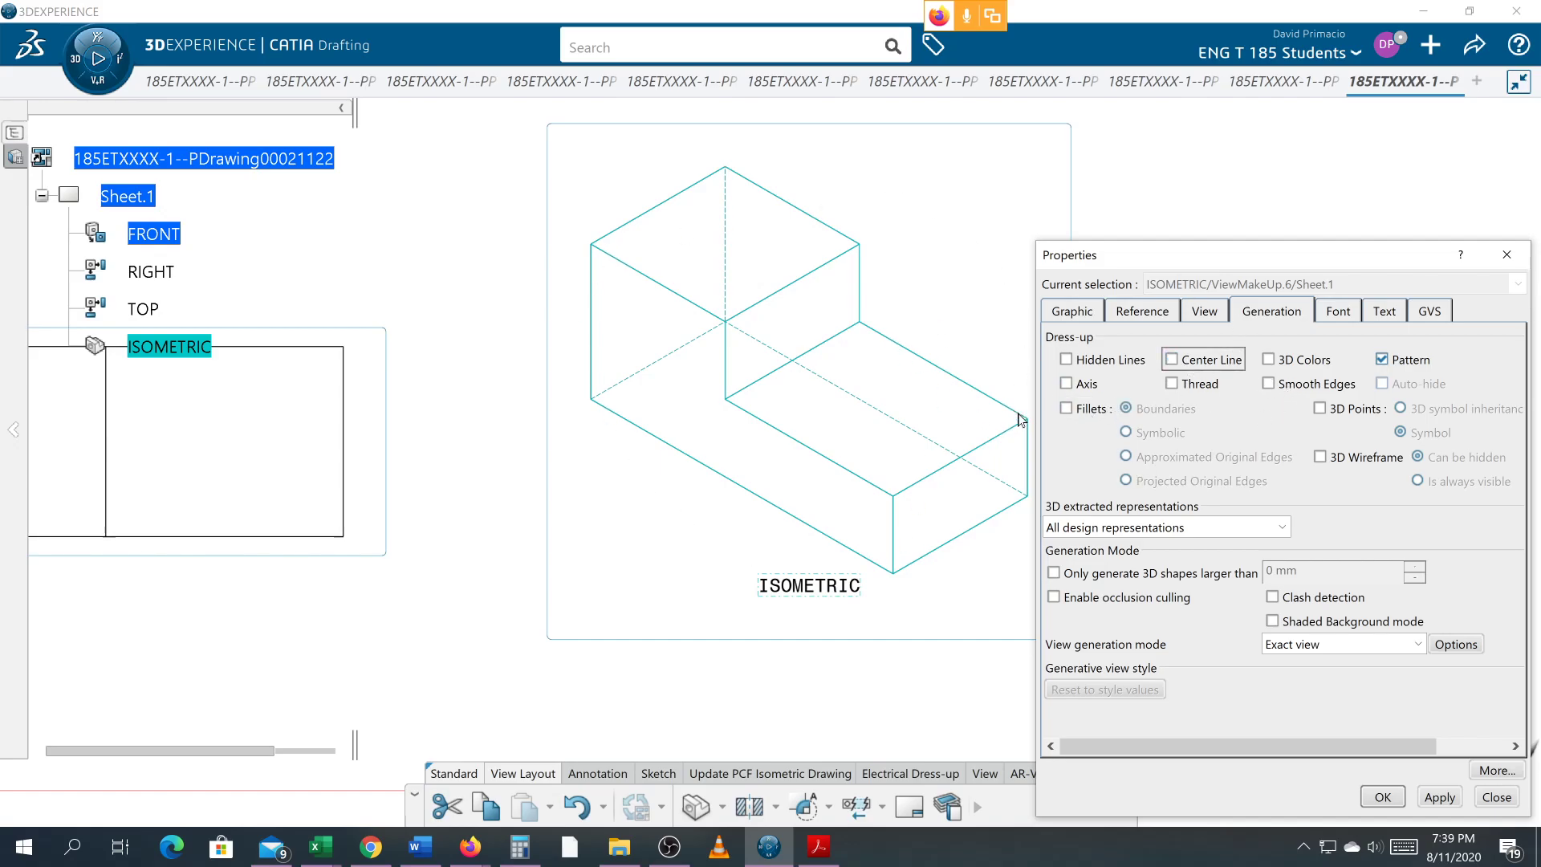
left_click(1383, 797)
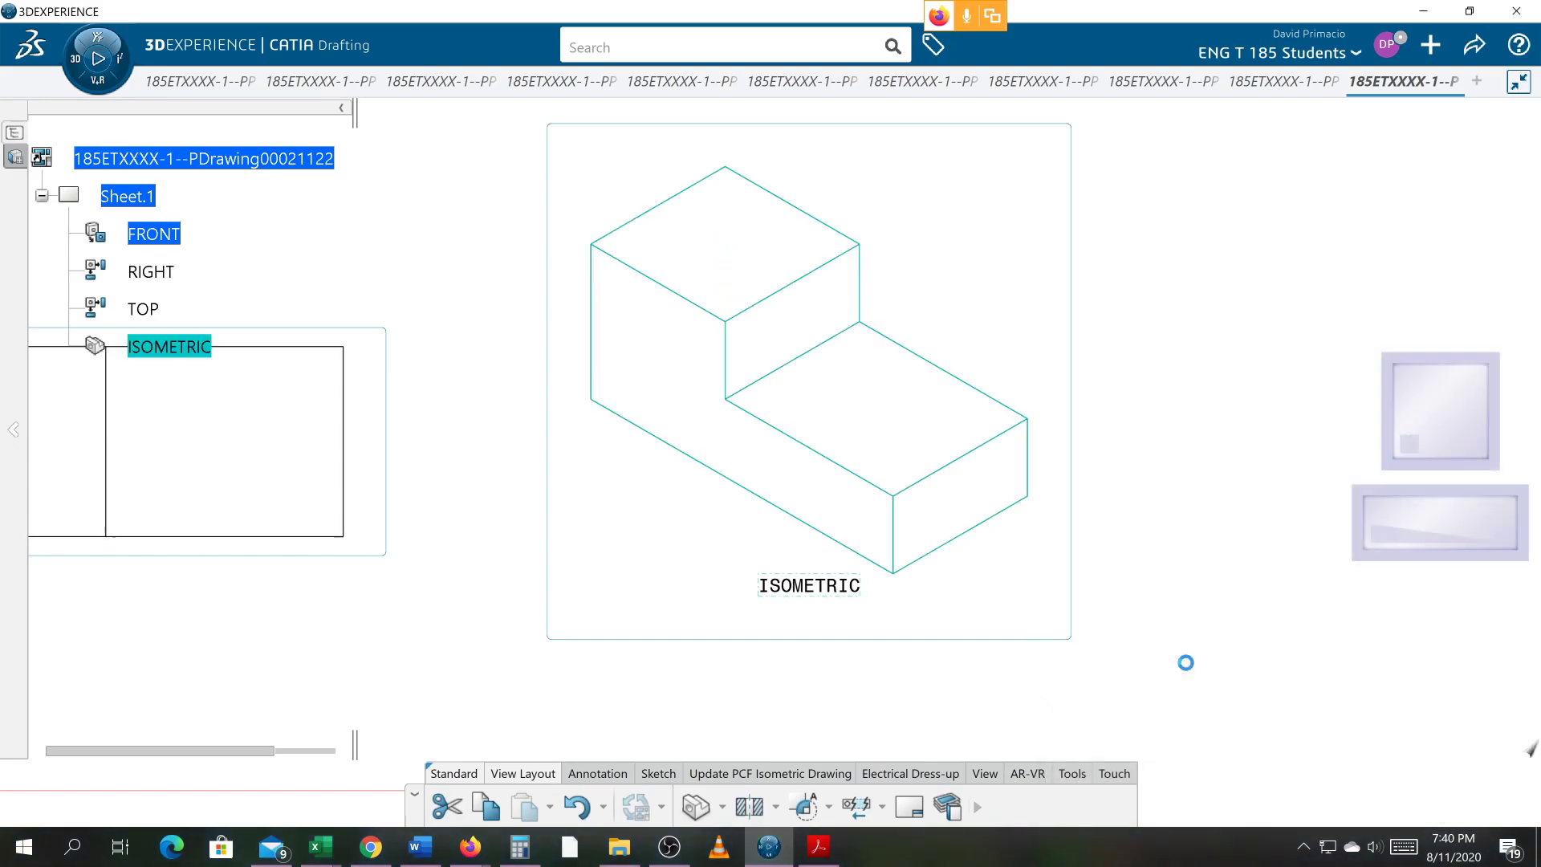
left_click(1043, 542)
- Dimension the block's depth between the two vertical edges of its lower end face in the isometric view, placing it below the face
mouse_move(942, 526)
middle_mouse_down()
mouse_move(950, 492)
mouse_move(950, 586)
middle_mouse_up()
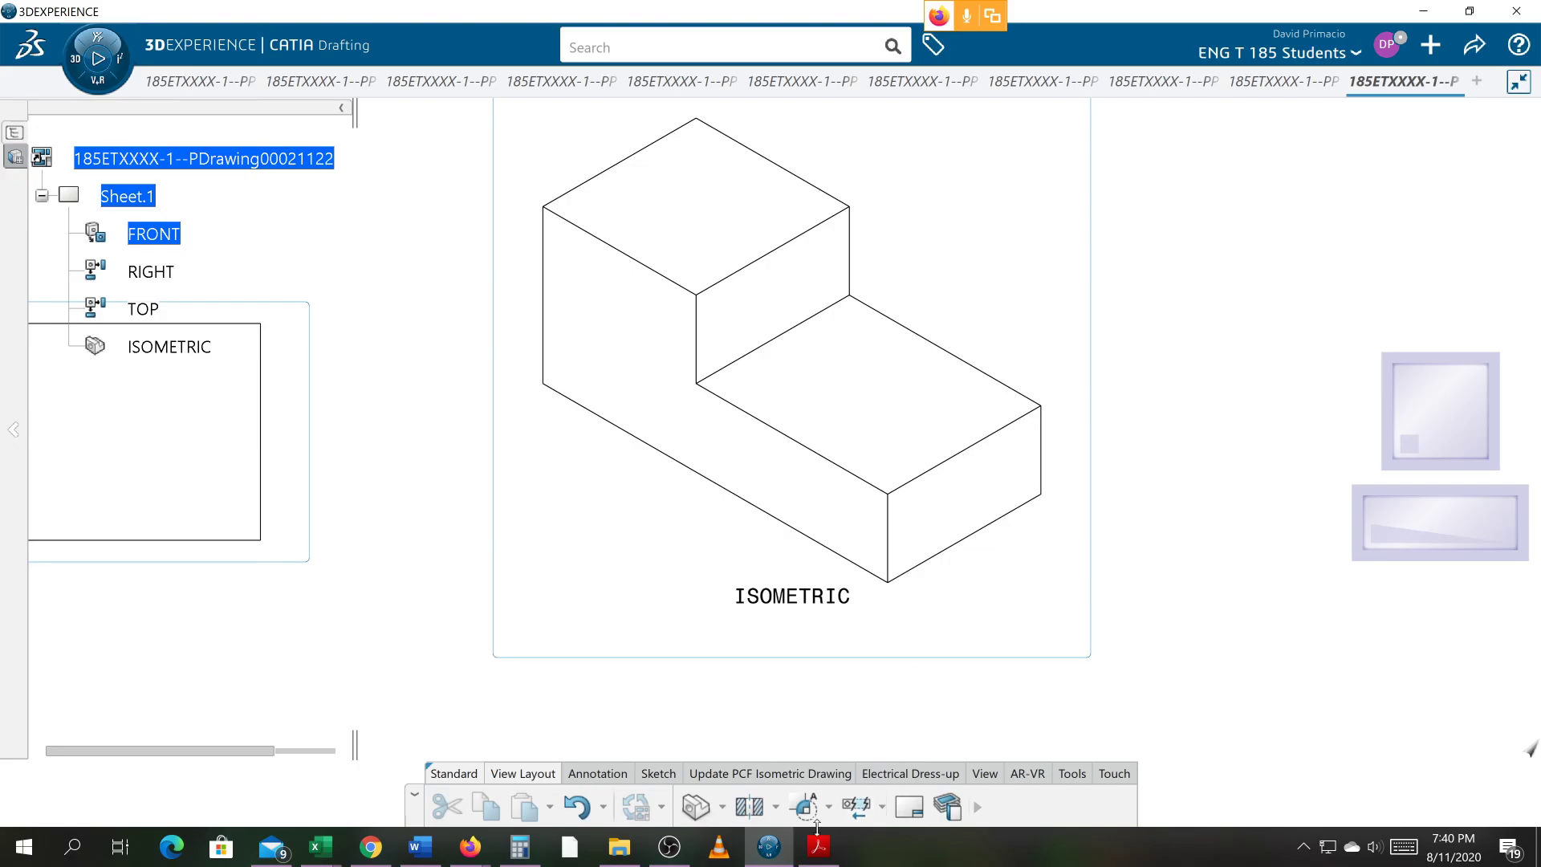
left_click(599, 773)
left_click(804, 807)
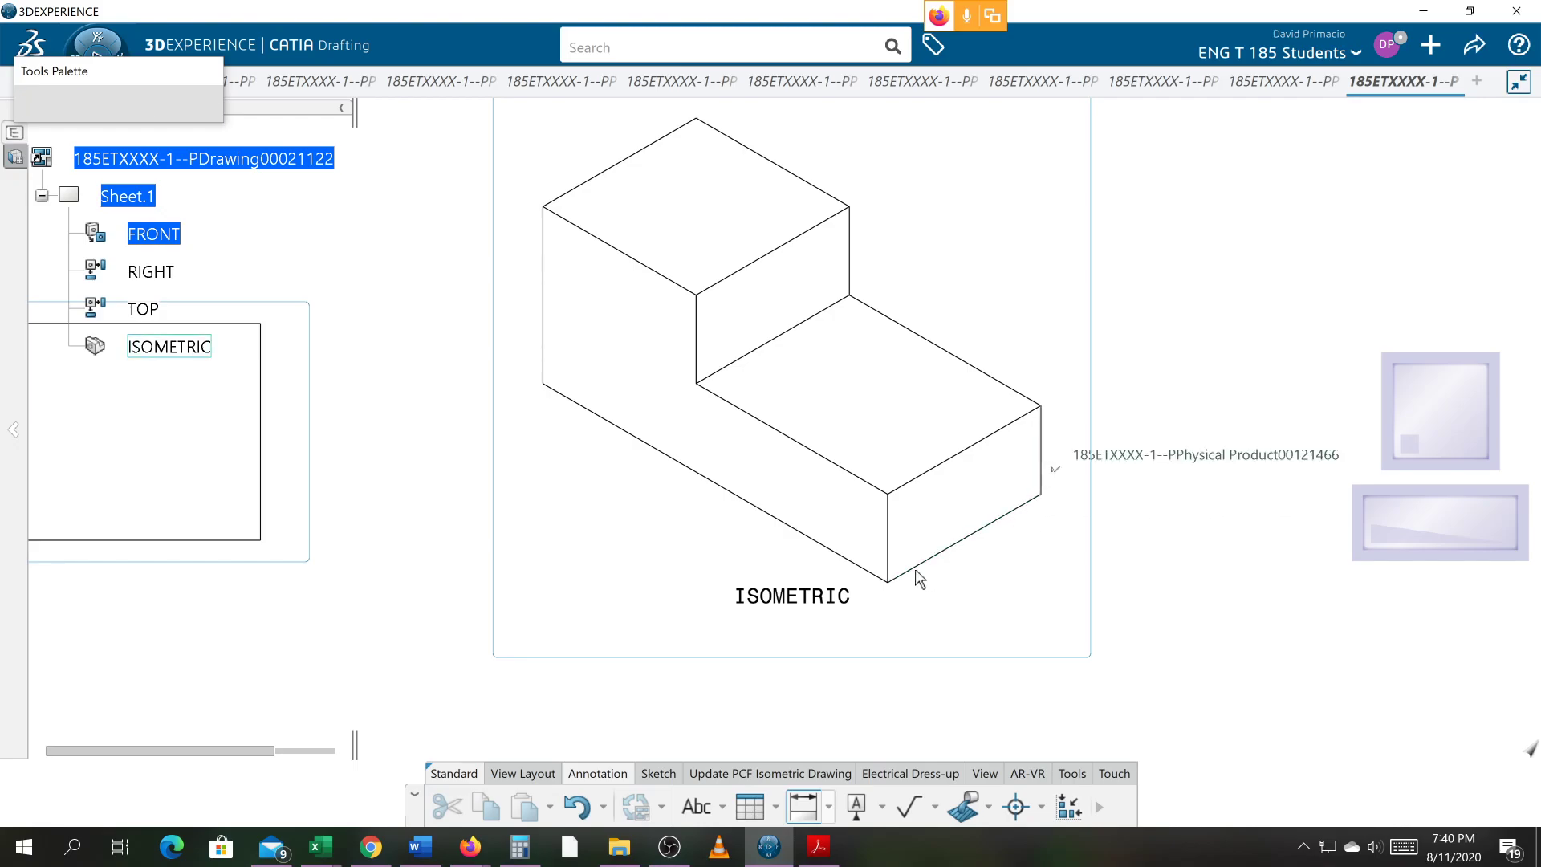
left_click(887, 558)
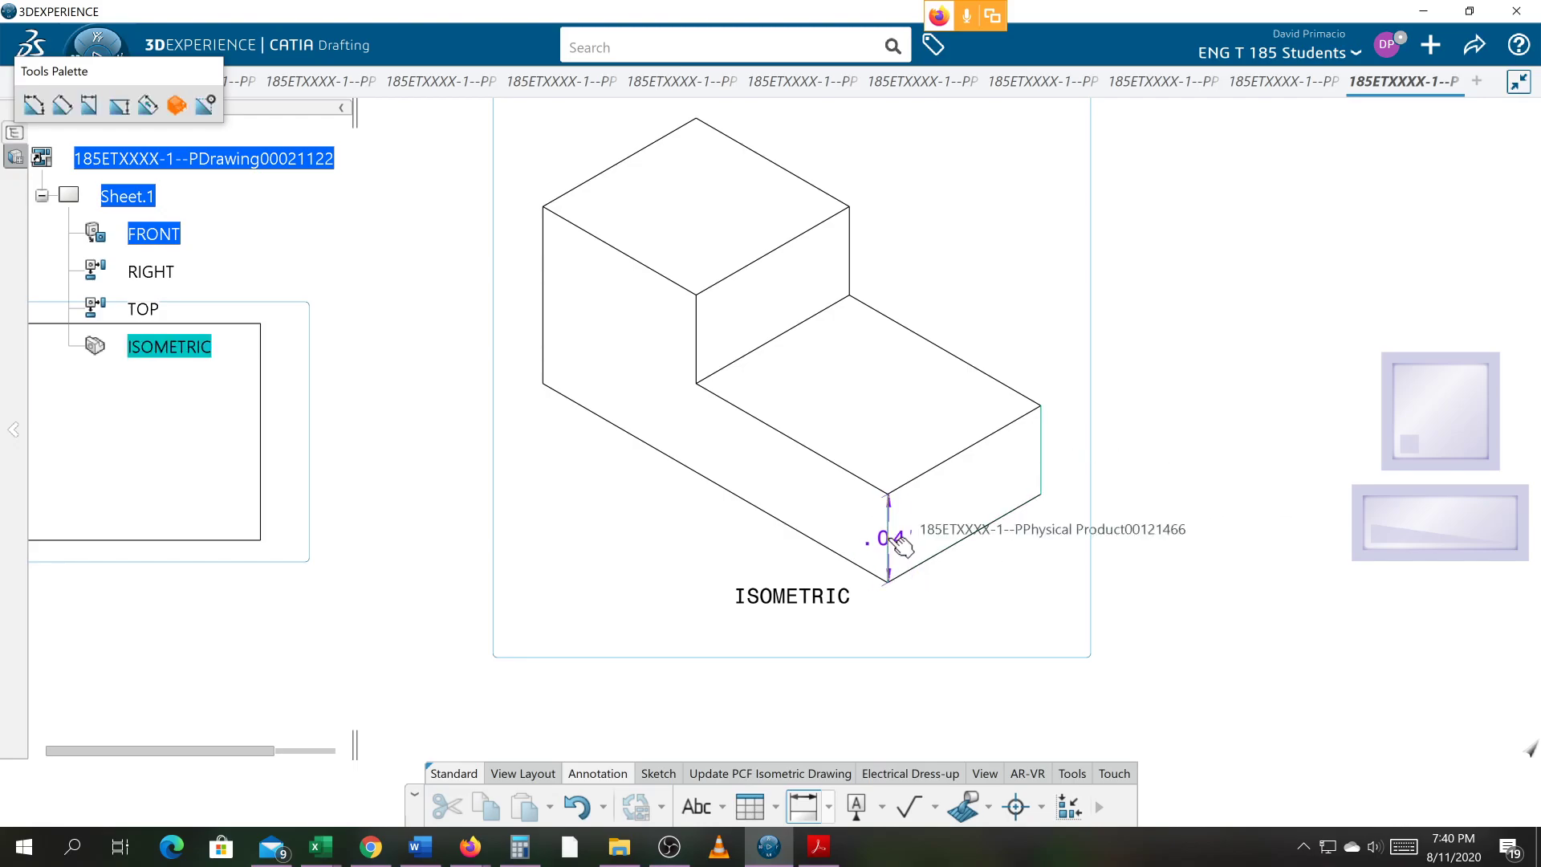
left_click(953, 651)
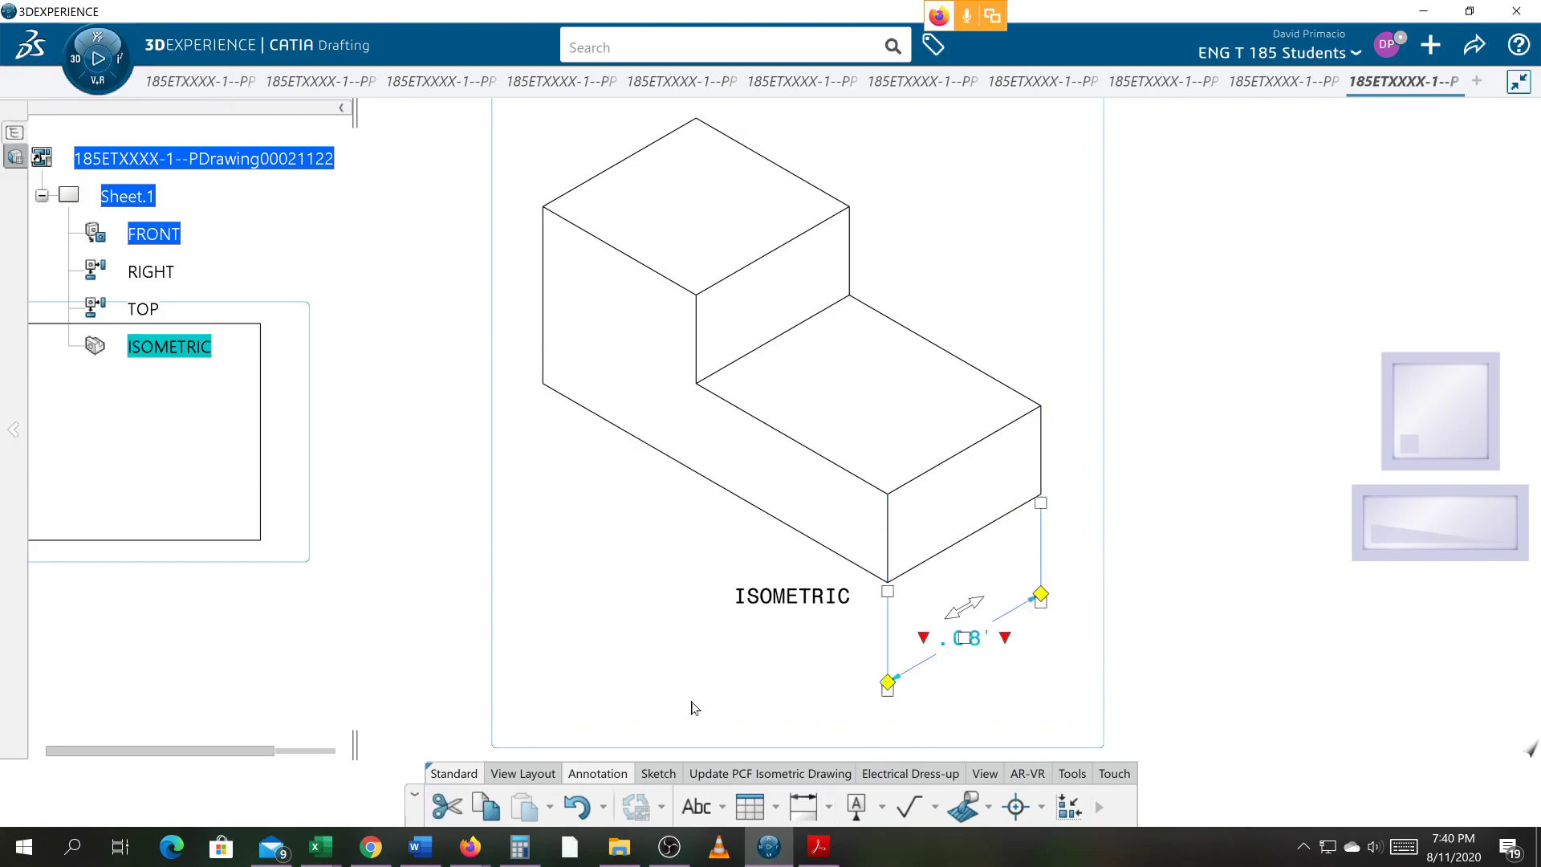
- Try to dimension the block's length, depth and height from single edges of the isometric view
left_click(804, 806)
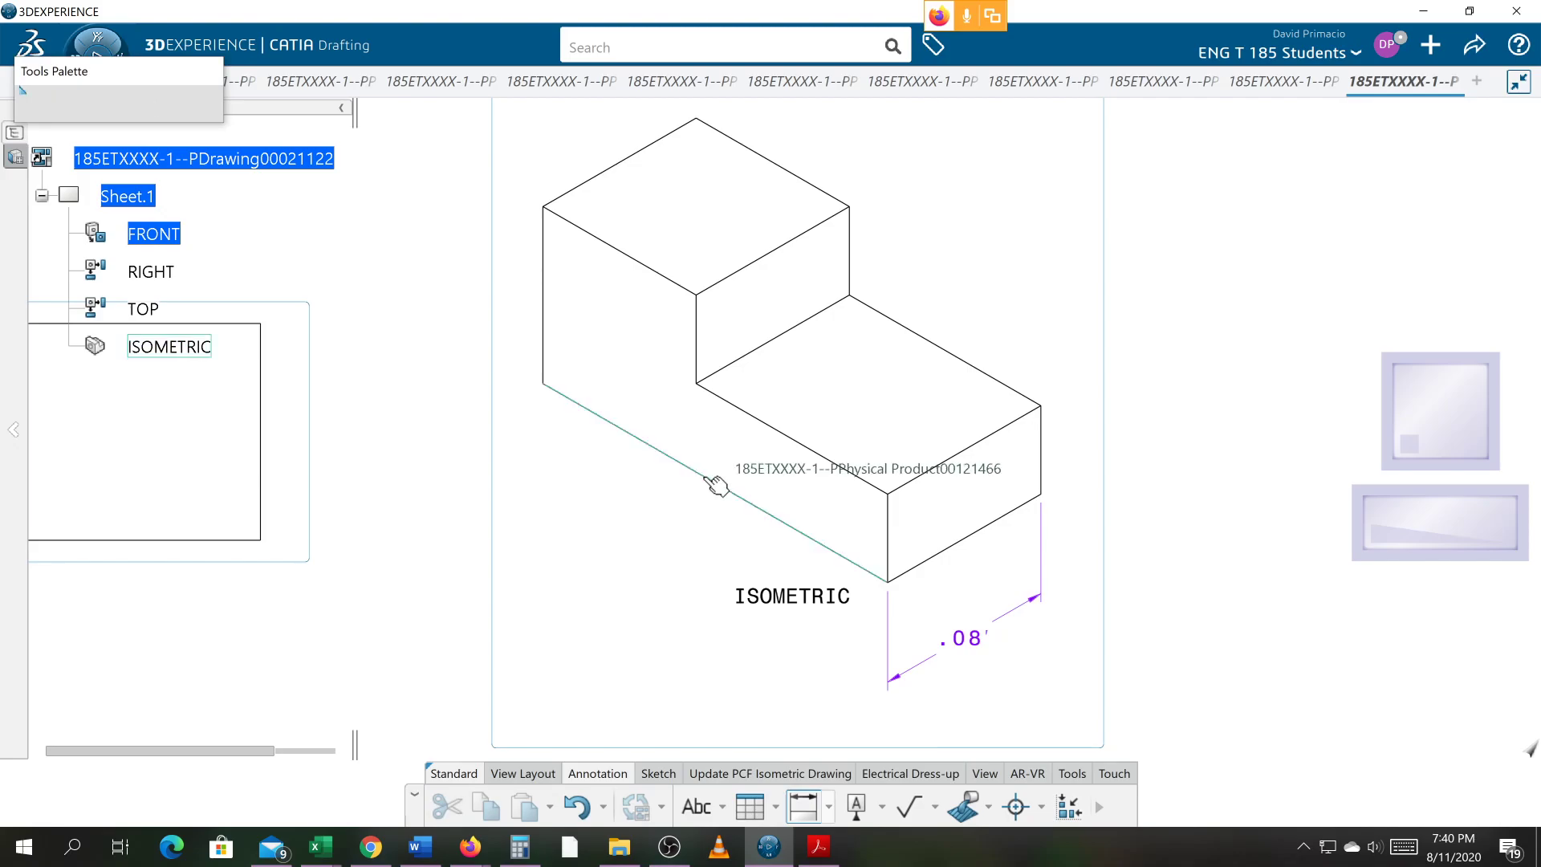
left_click(710, 482)
left_click(640, 554)
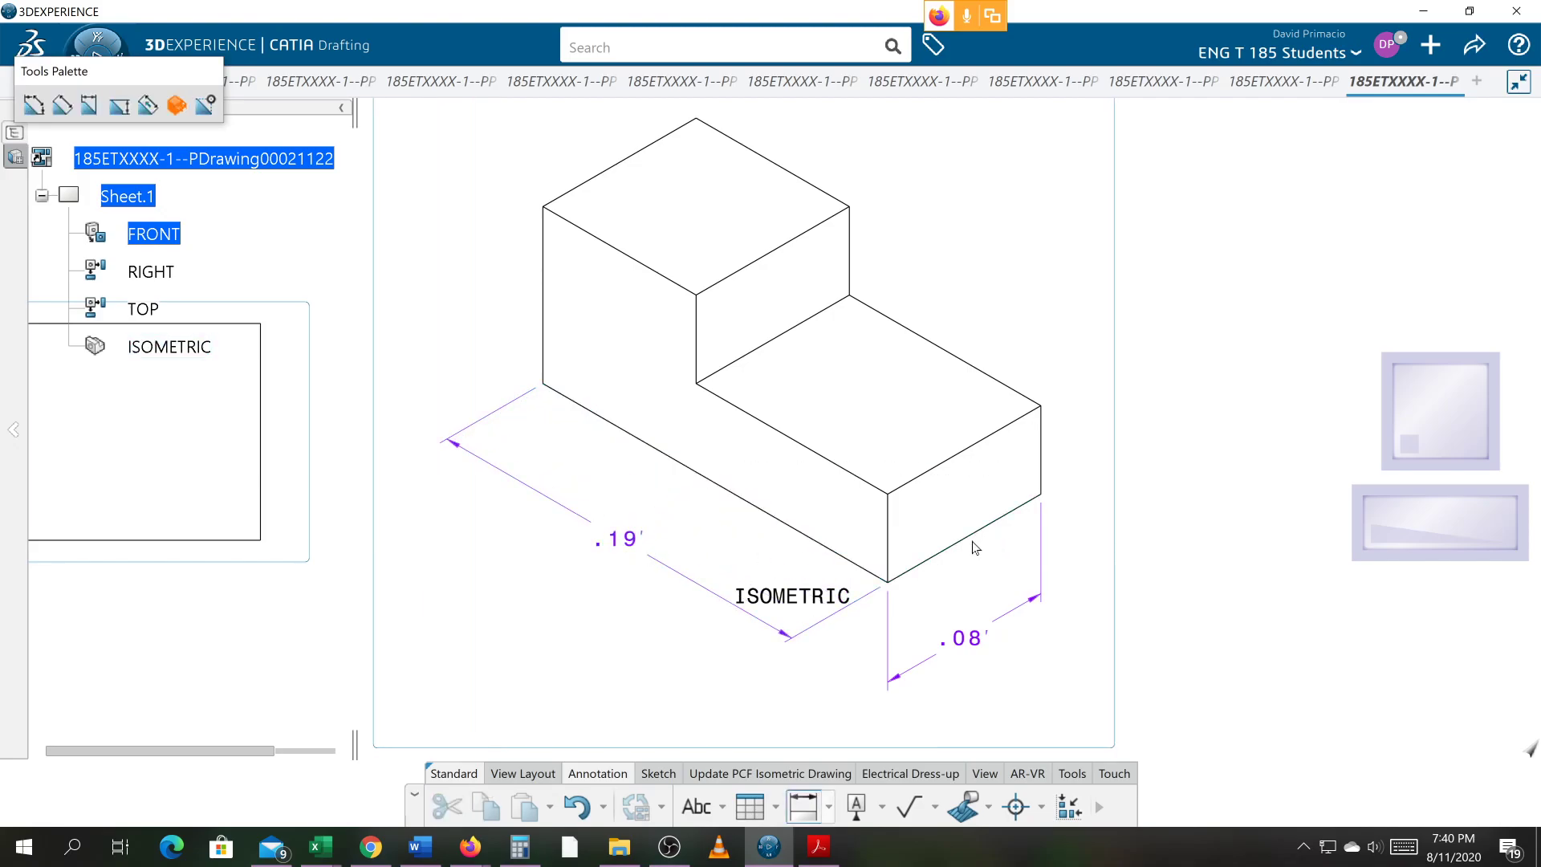
left_click(996, 522)
left_click(1075, 571)
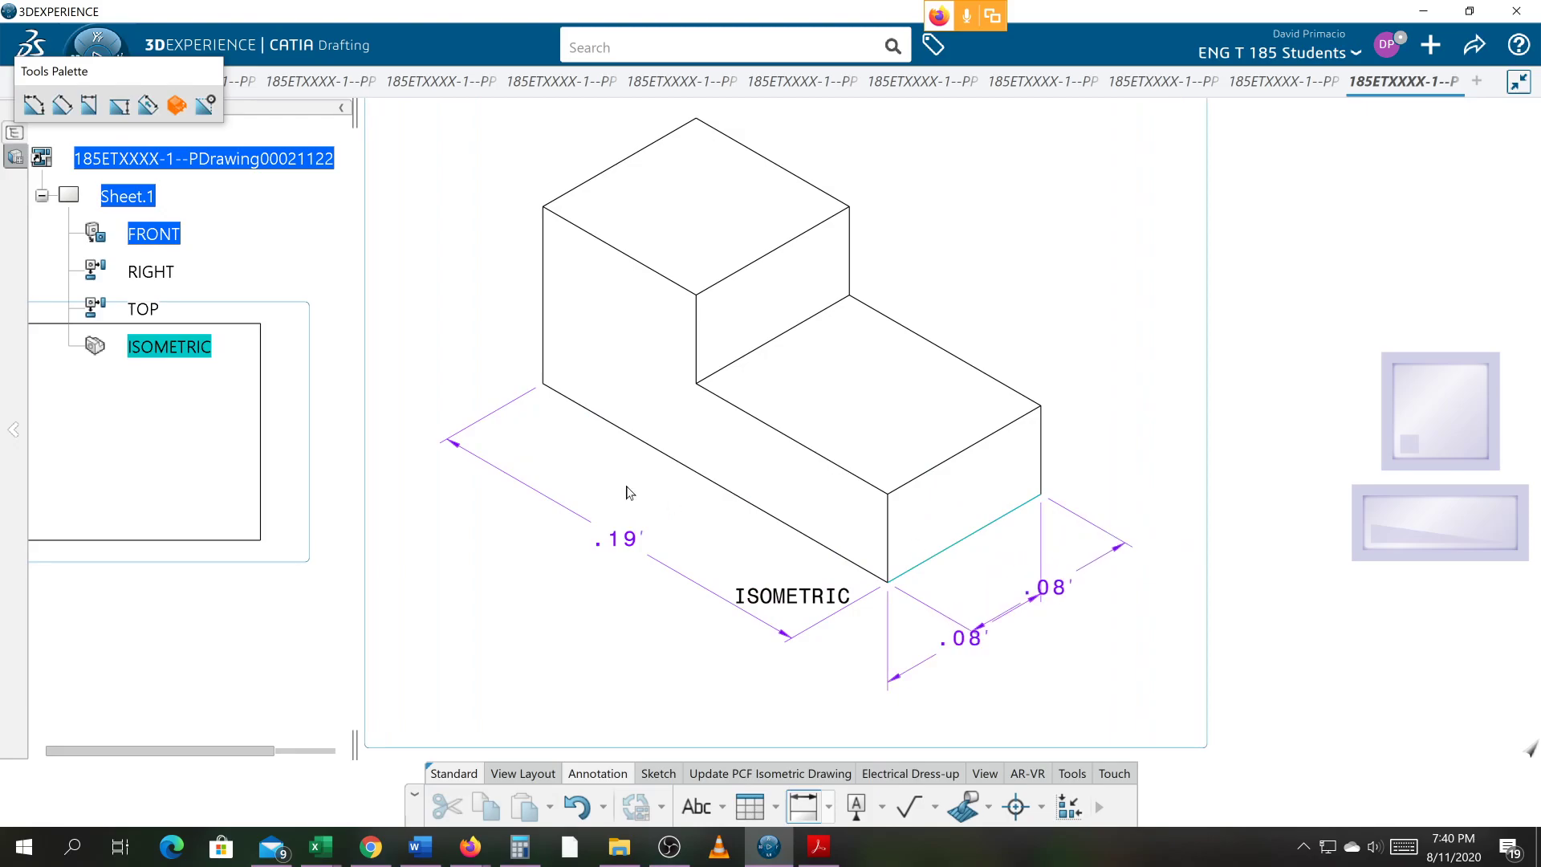
left_click(541, 344)
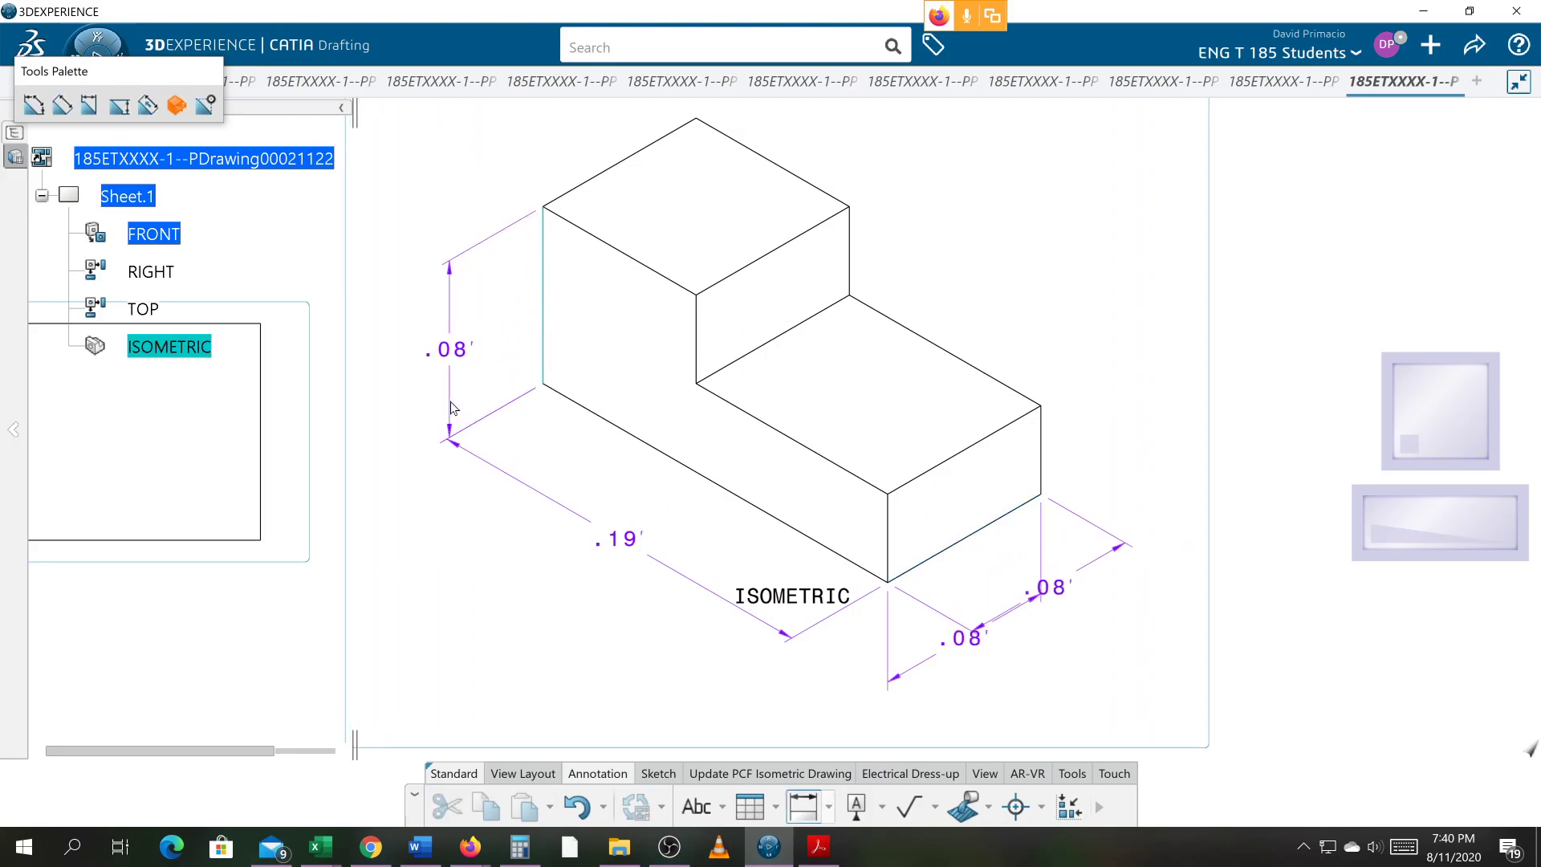
left_click(448, 409)
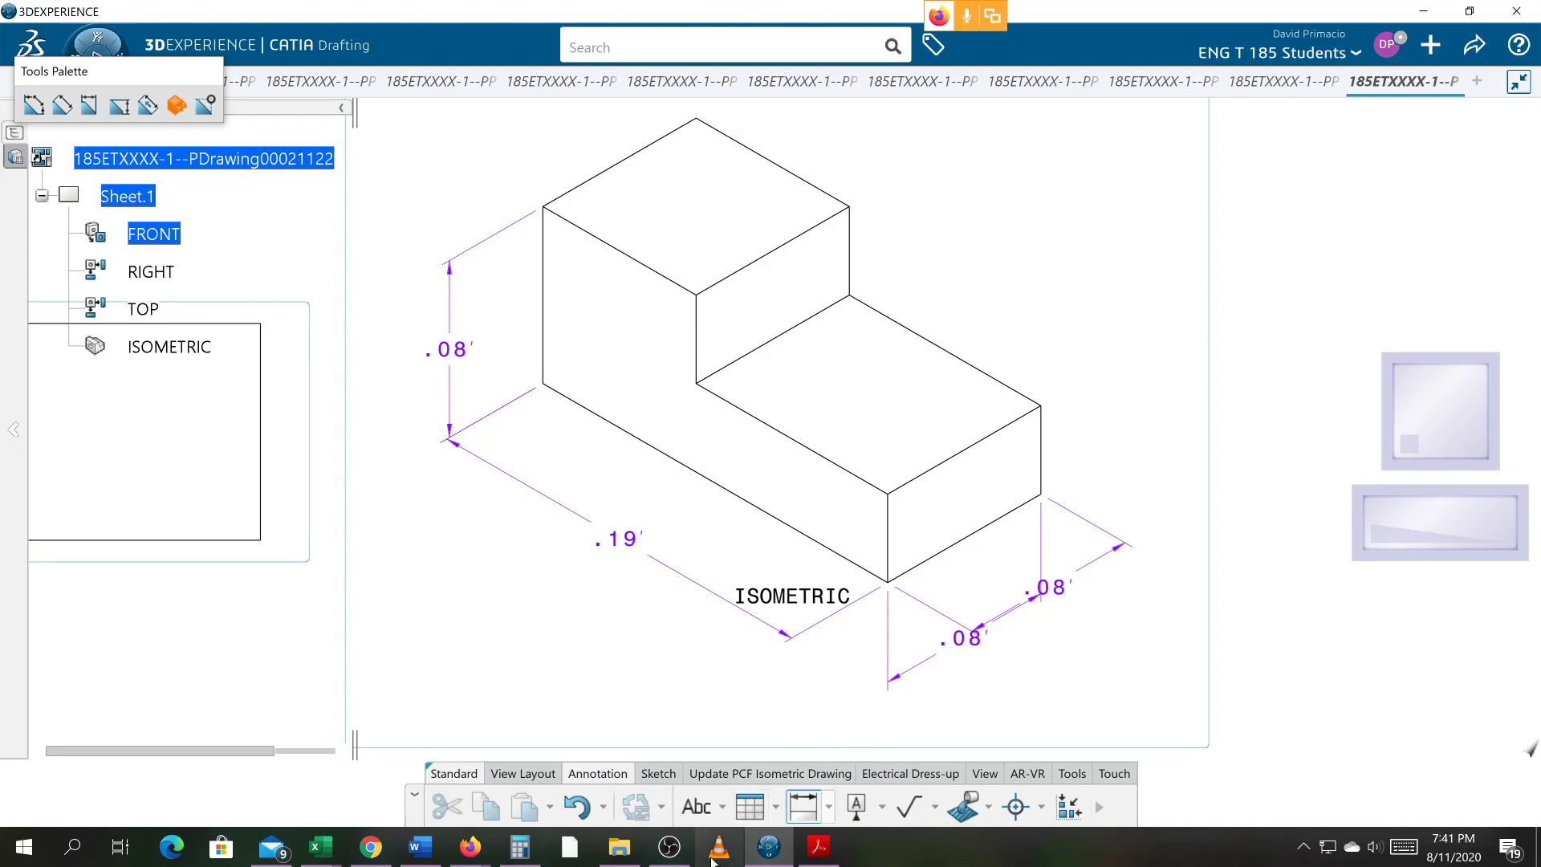
key("ctrl+z")
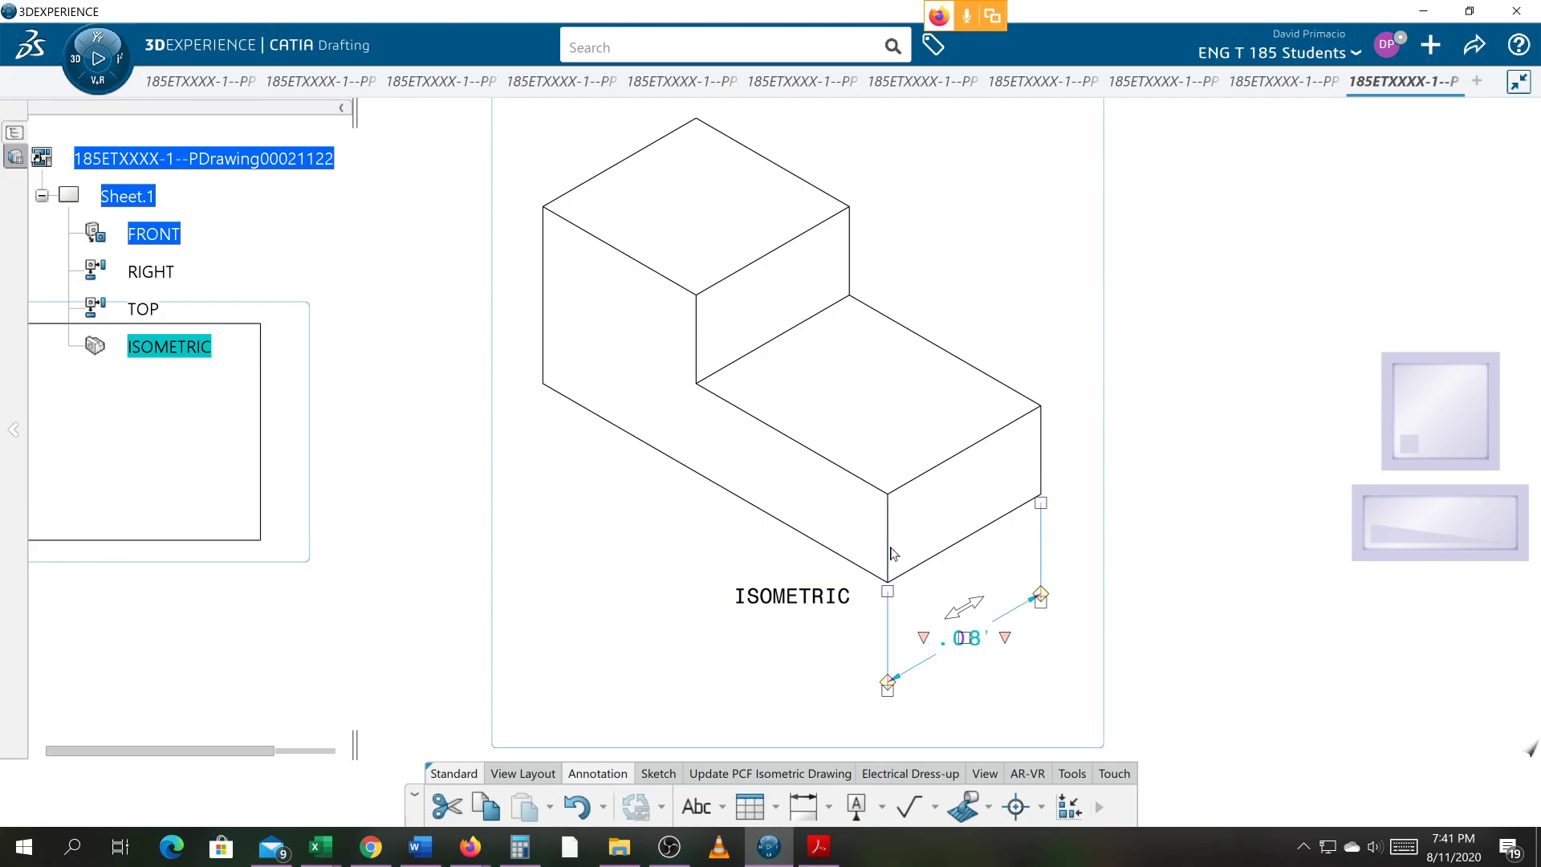
- Dimension the block's overall length between its outer vertical edges in the isometric view, placing it below the long bottom edge
left_click(803, 806)
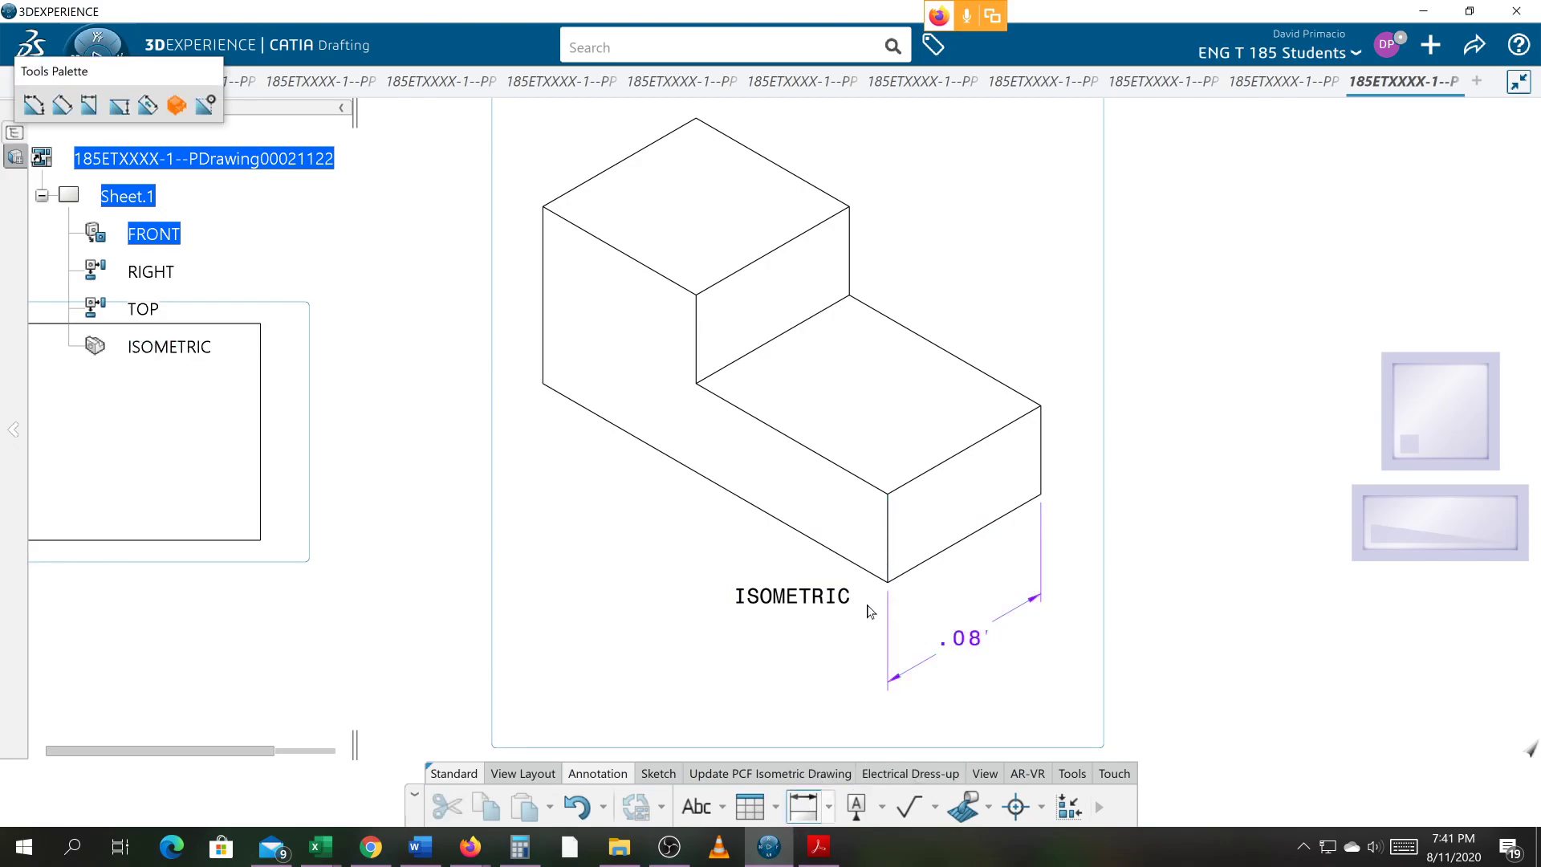
left_click(888, 546)
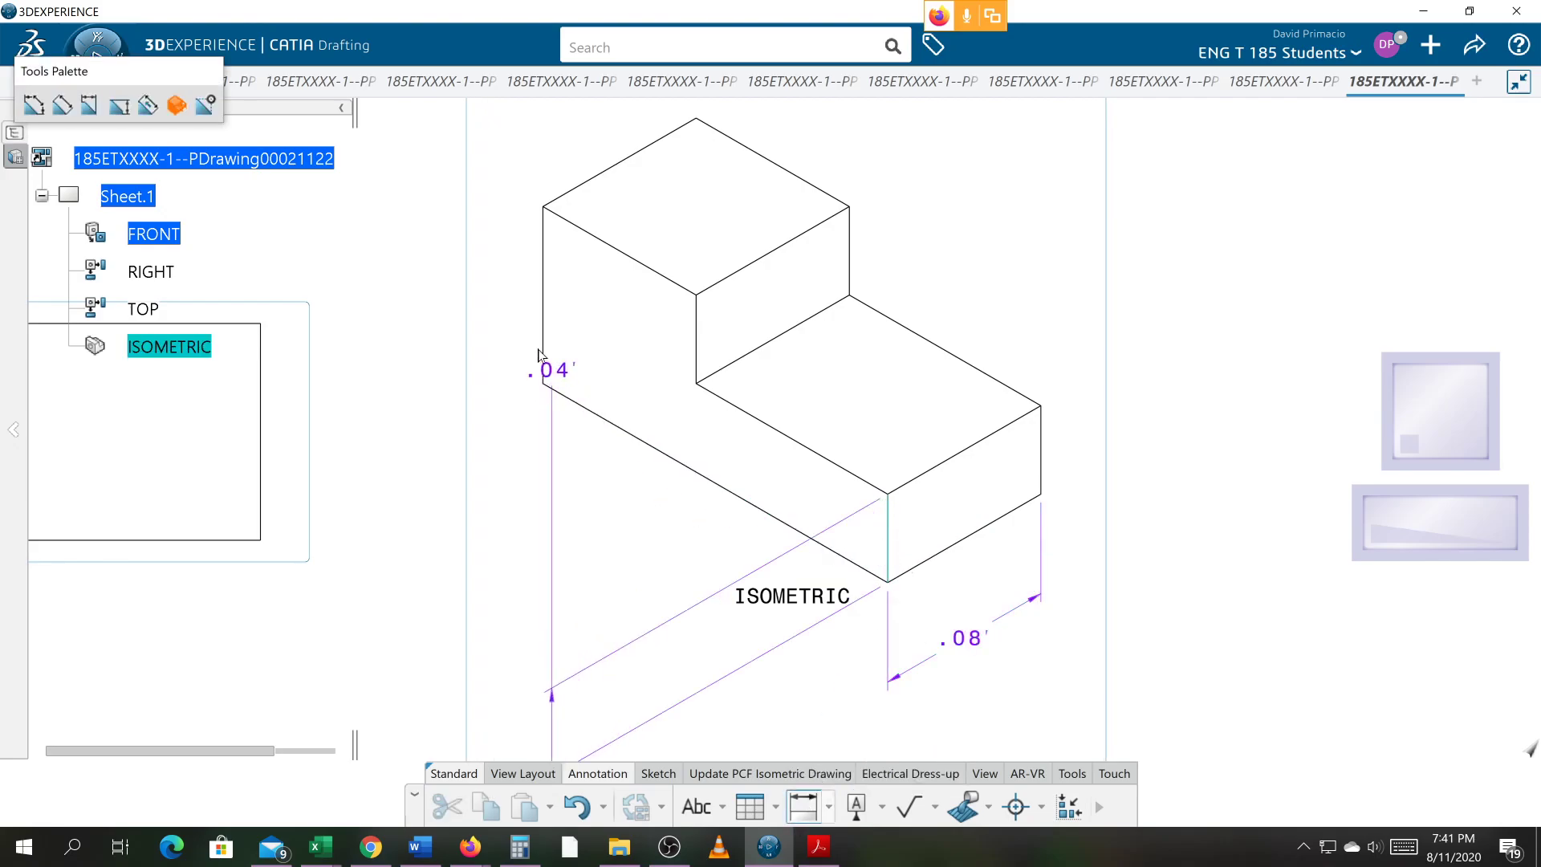
left_click(544, 321)
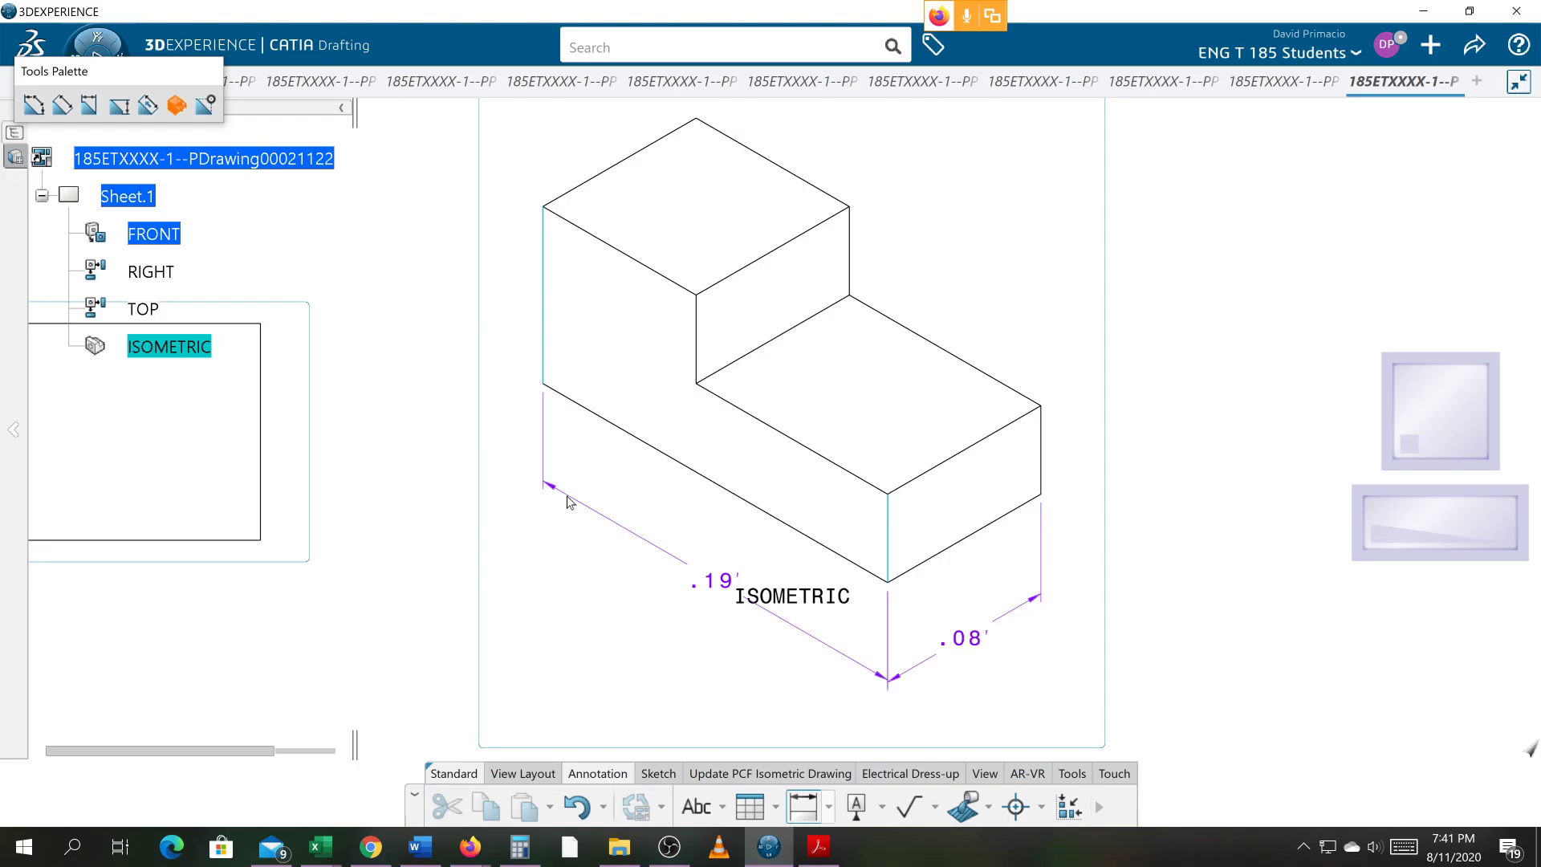
left_click(567, 504)
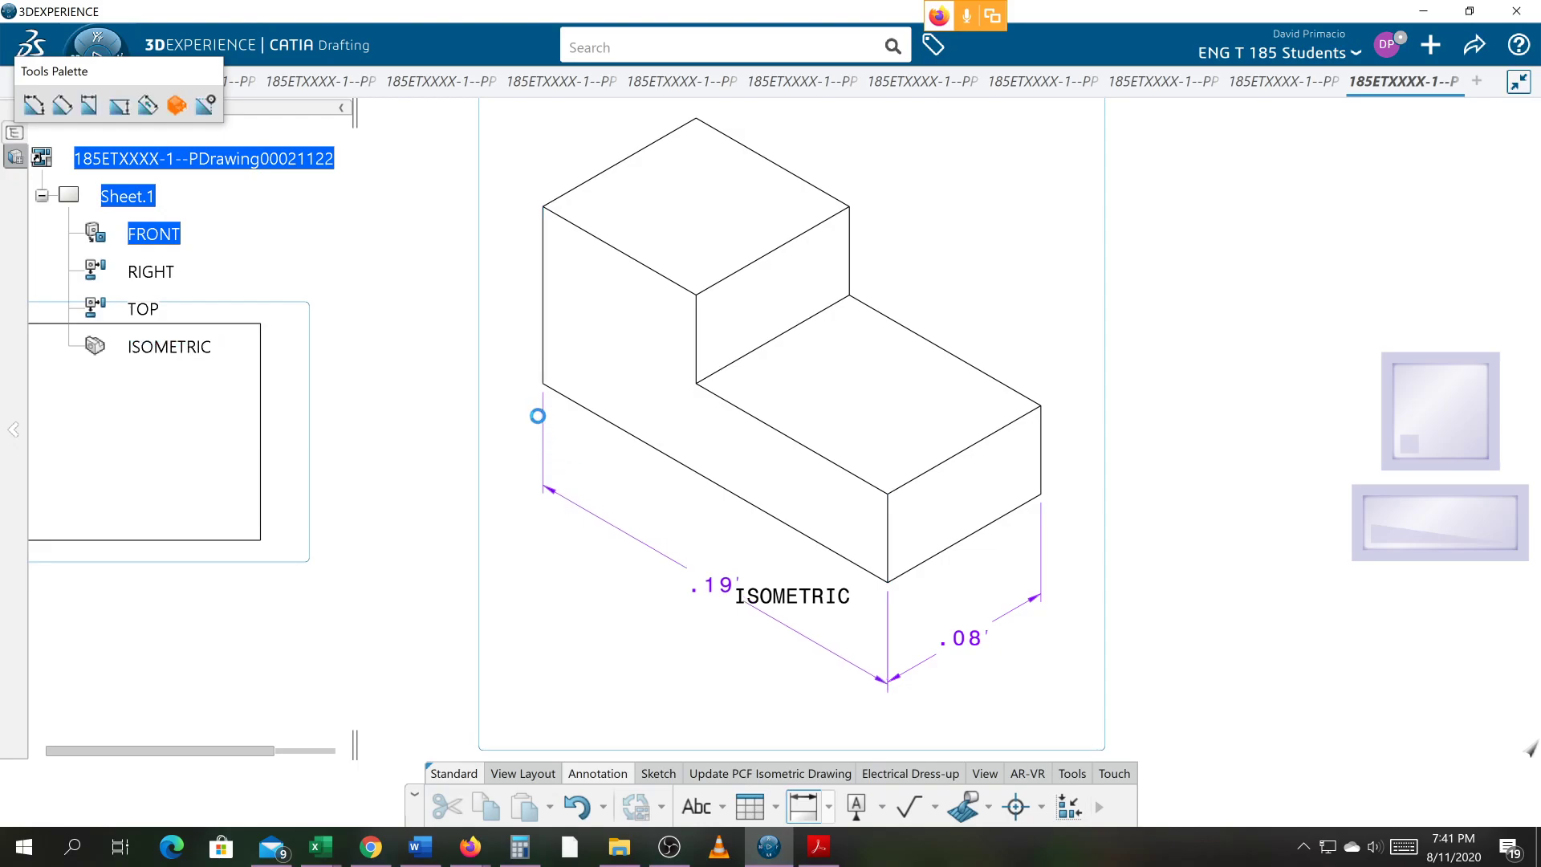
- Dimension the block's full height between its parallel bottom and top edges, and move the ISOMETRIC label below the length dimension
left_click(596, 415)
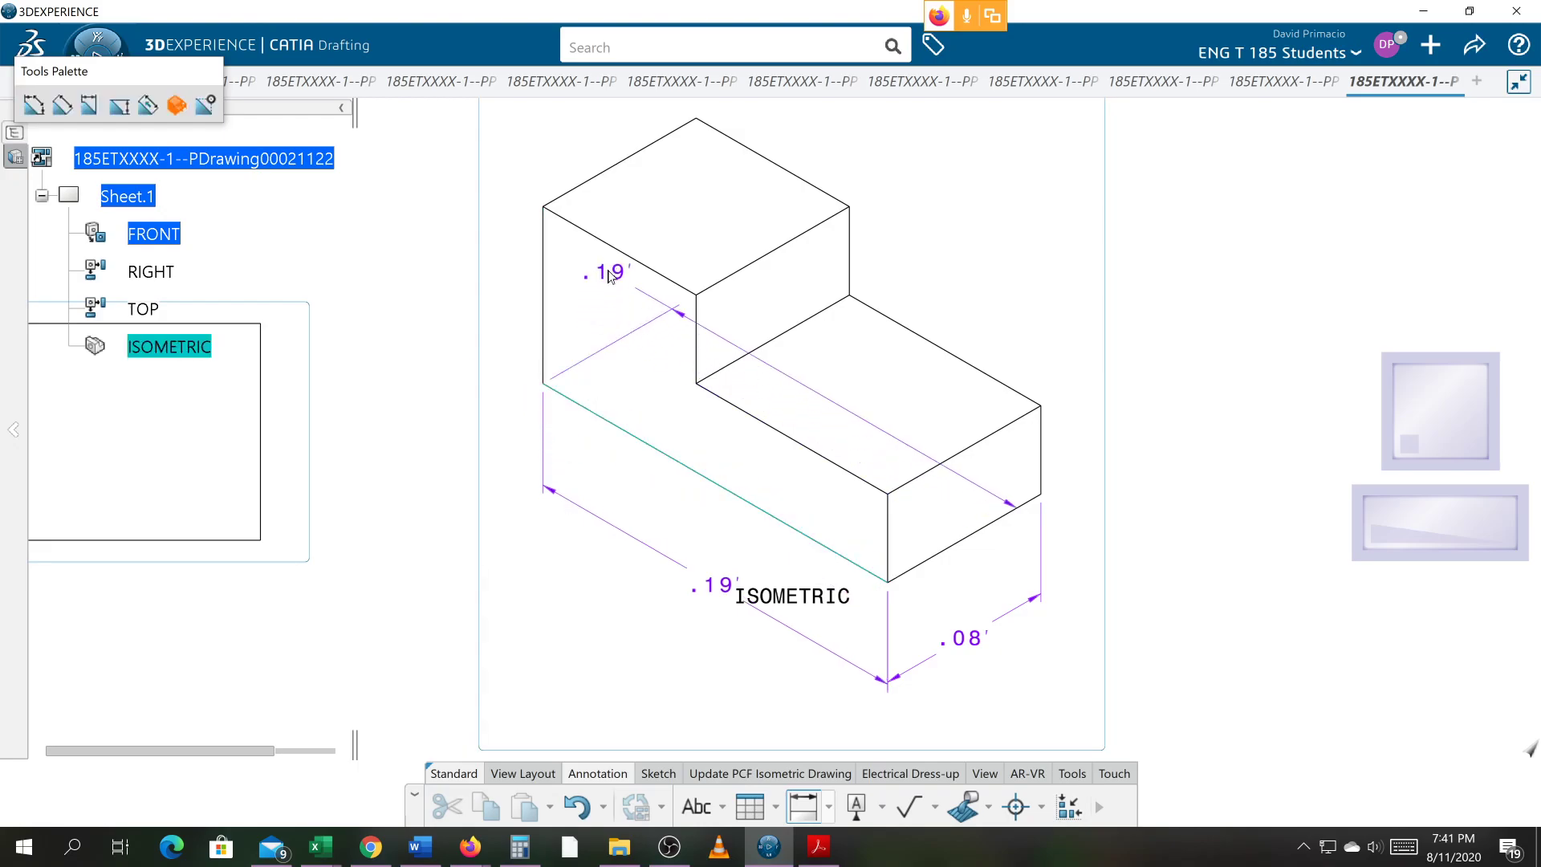
left_click(562, 217)
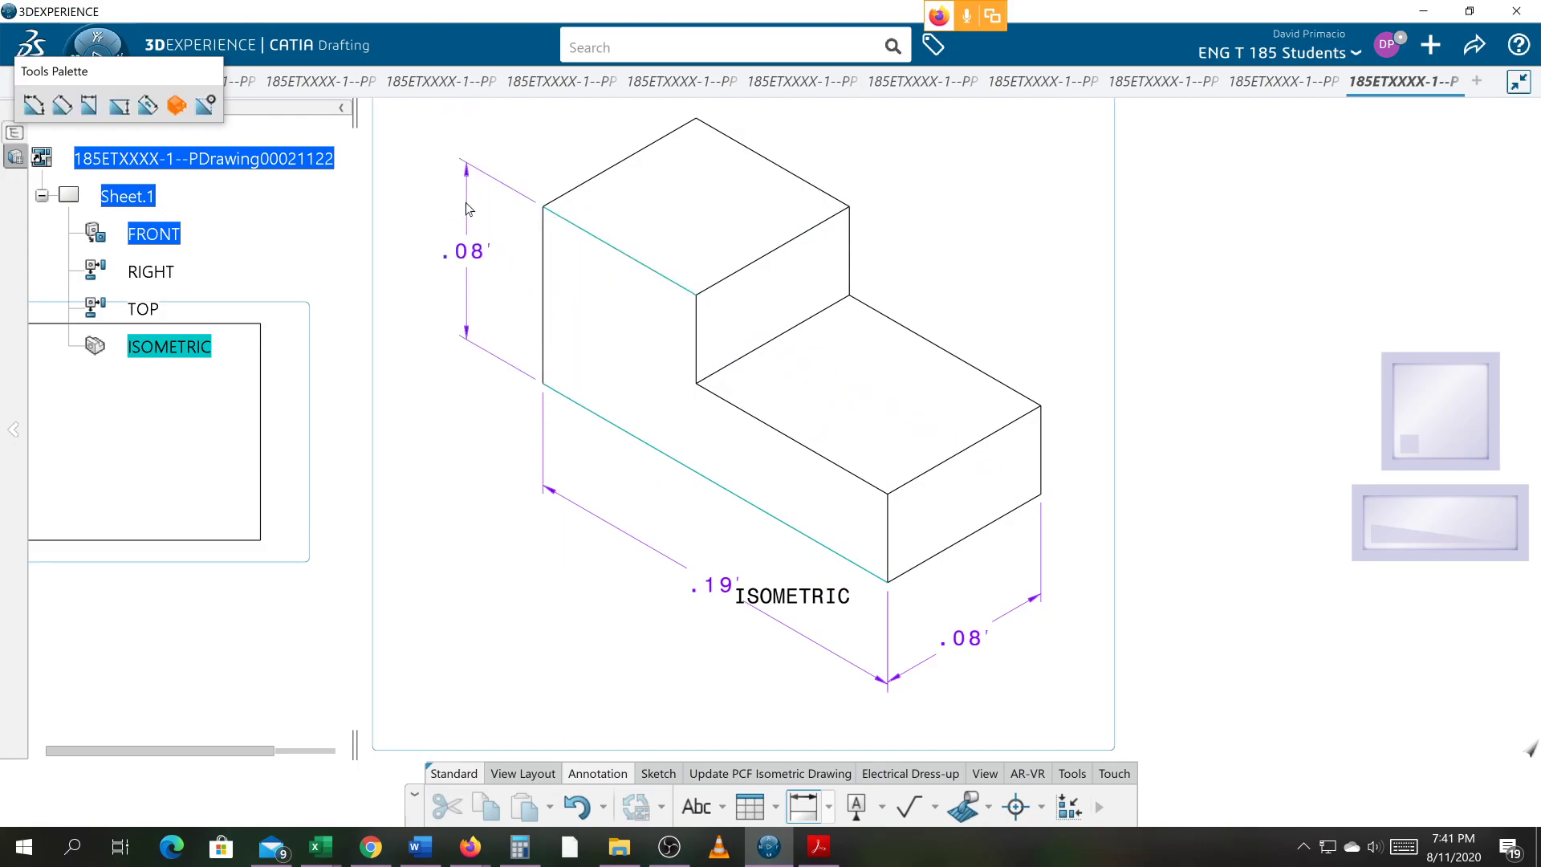
left_click(468, 208)
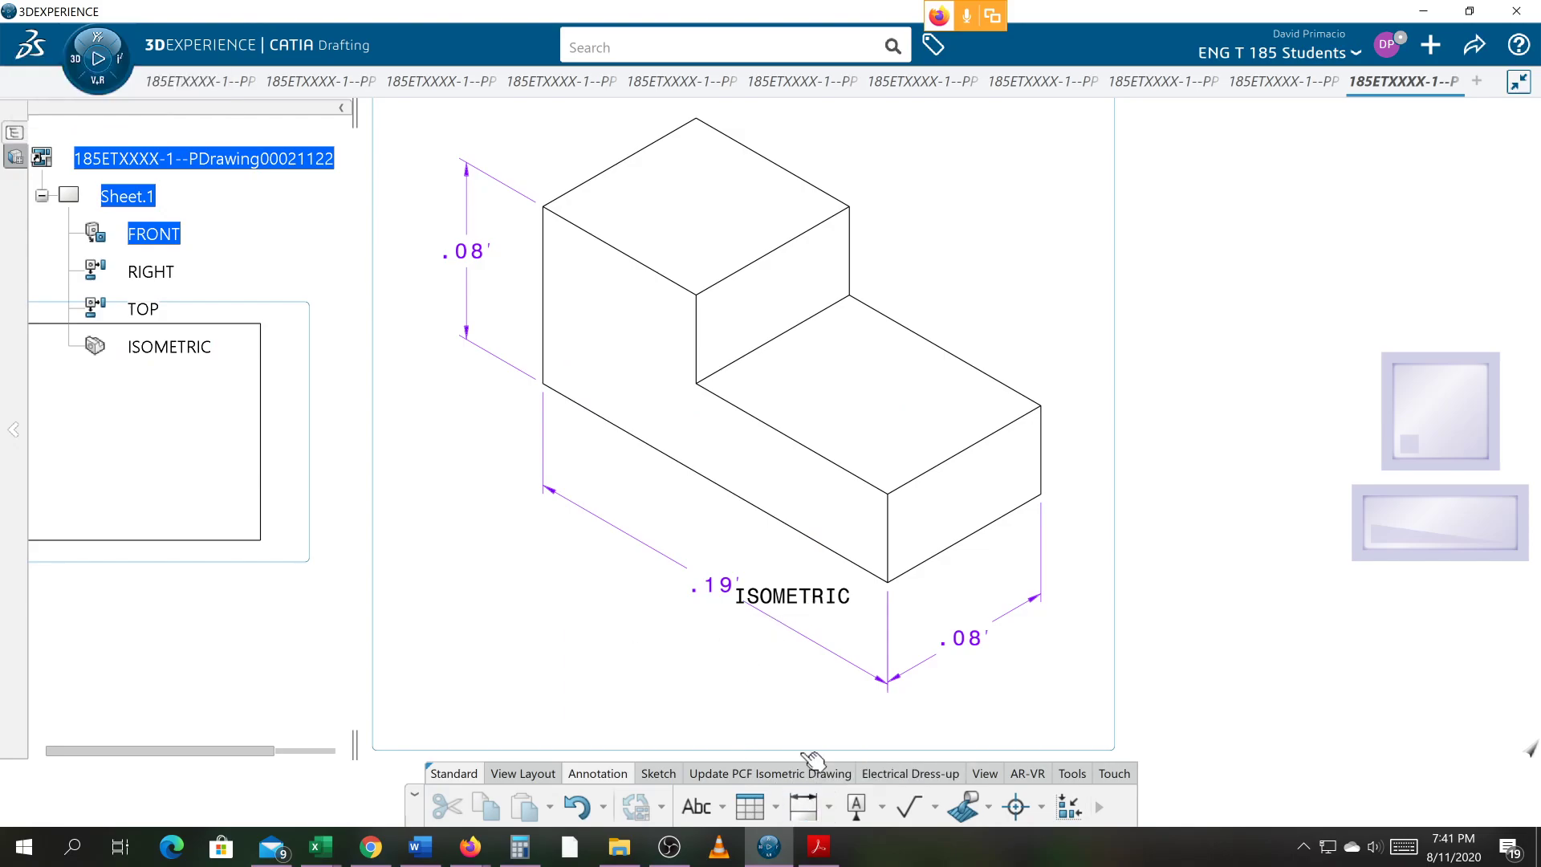
mouse_move(826, 605)
left_mouse_down()
mouse_move(681, 713)
mouse_move(593, 692)
left_mouse_up()
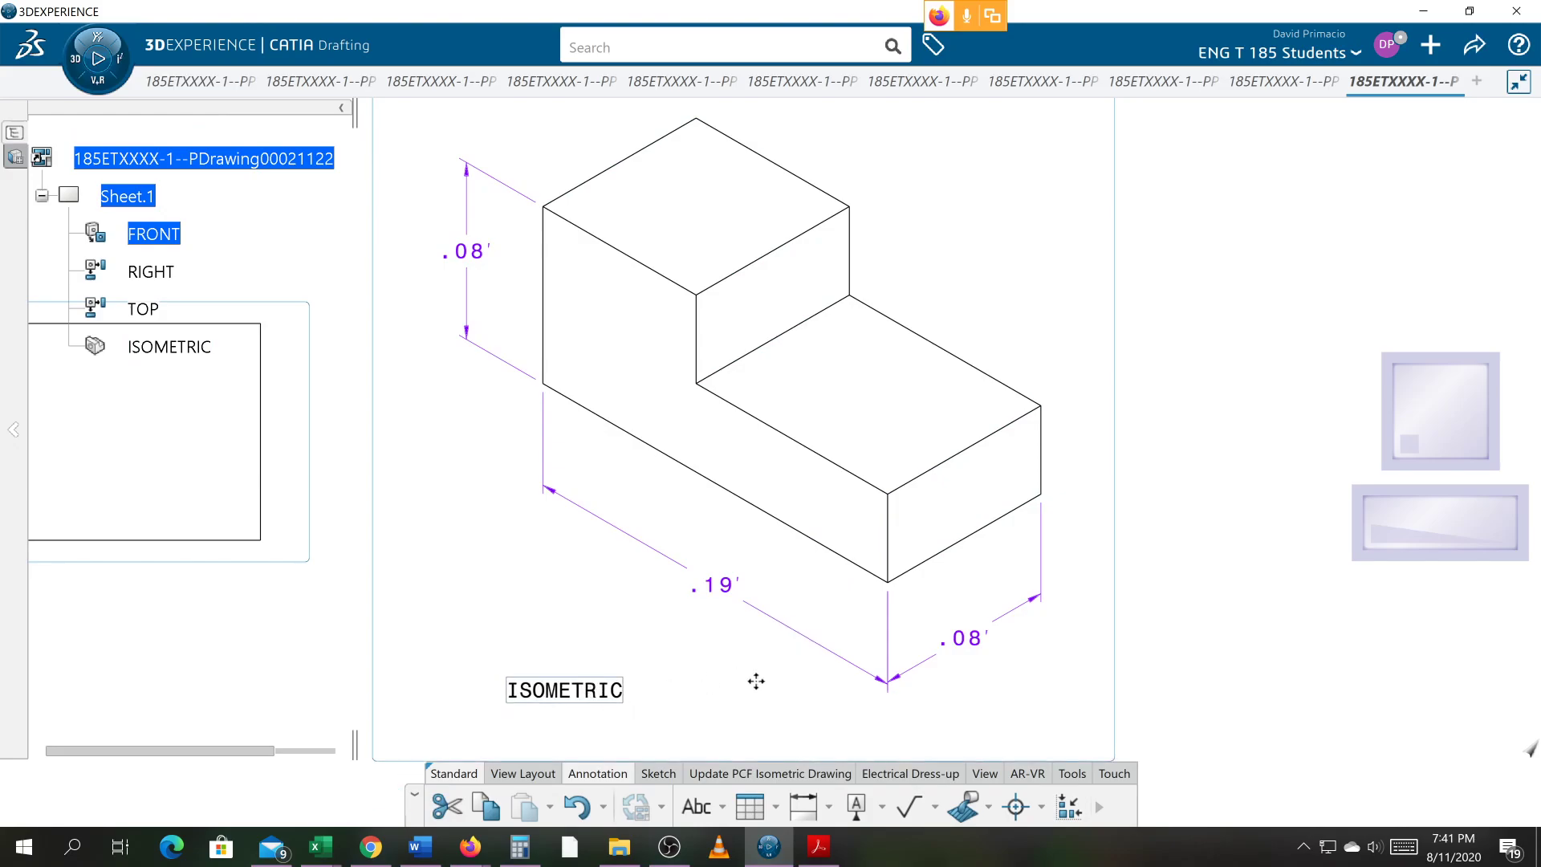
- Set the main value description of all dimensions in the isometric view to NUM.DINC
mouse_move(829, 650)
middle_mouse_down()
mouse_move(869, 608)
mouse_move(894, 613)
mouse_move(870, 695)
middle_mouse_up()
left_click_drag(589, 228, 1002, 639)
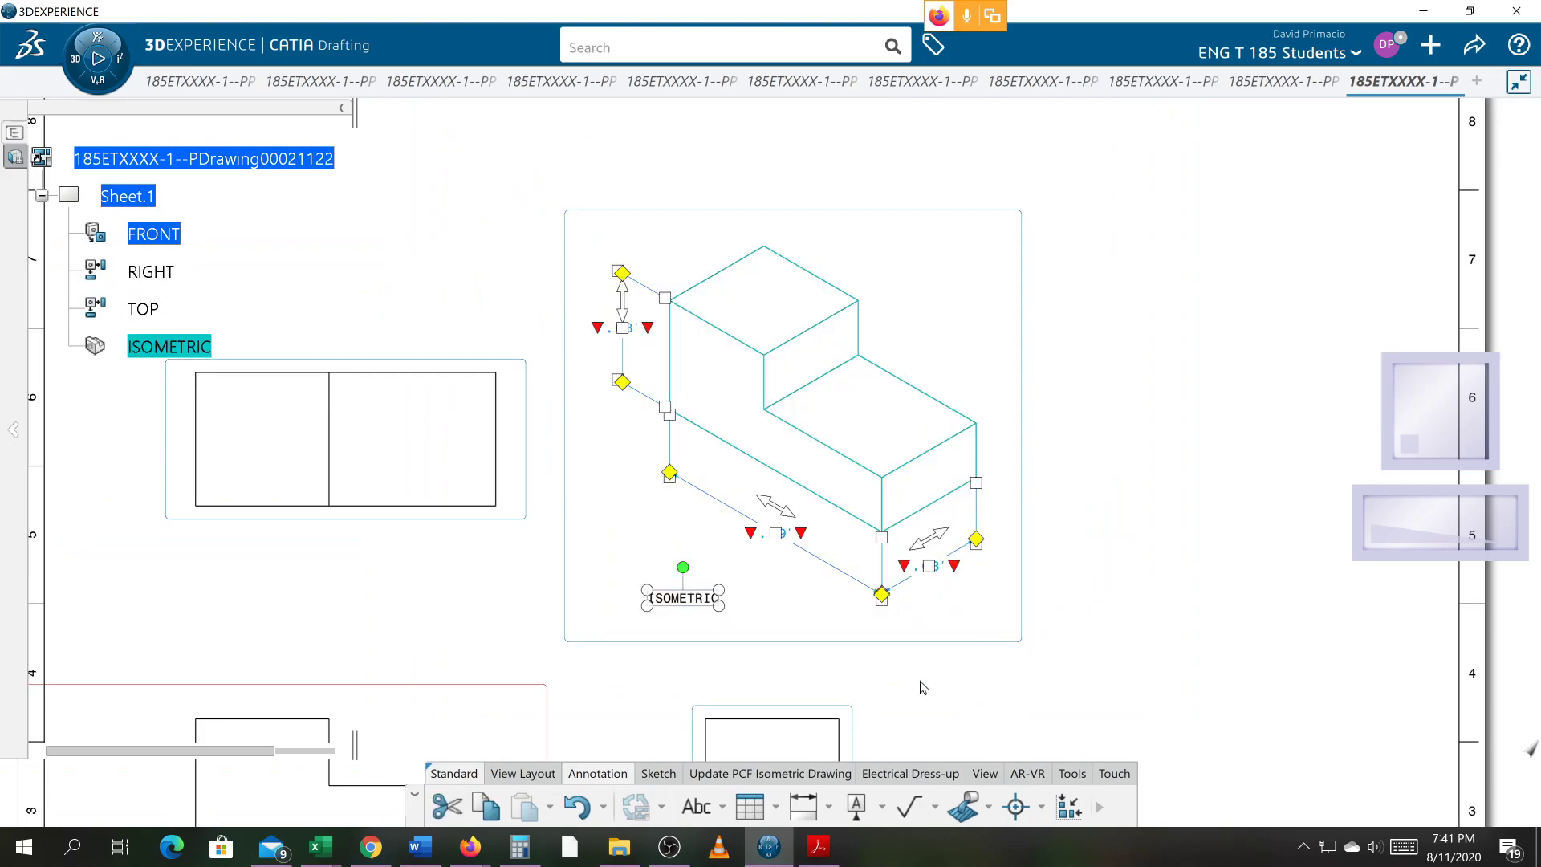
right_click(932, 572)
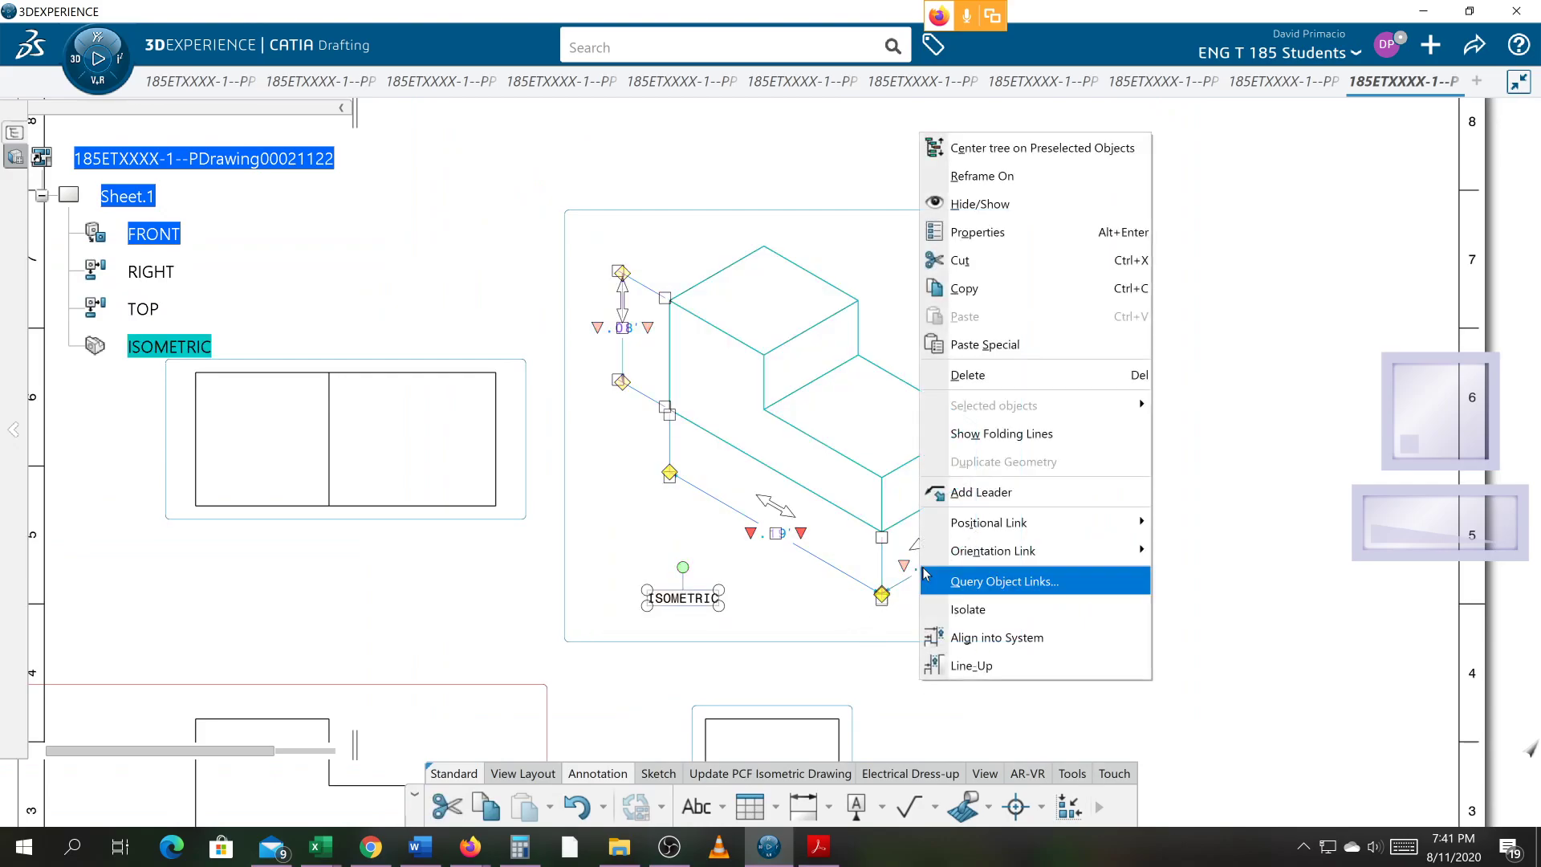
left_click(1022, 251)
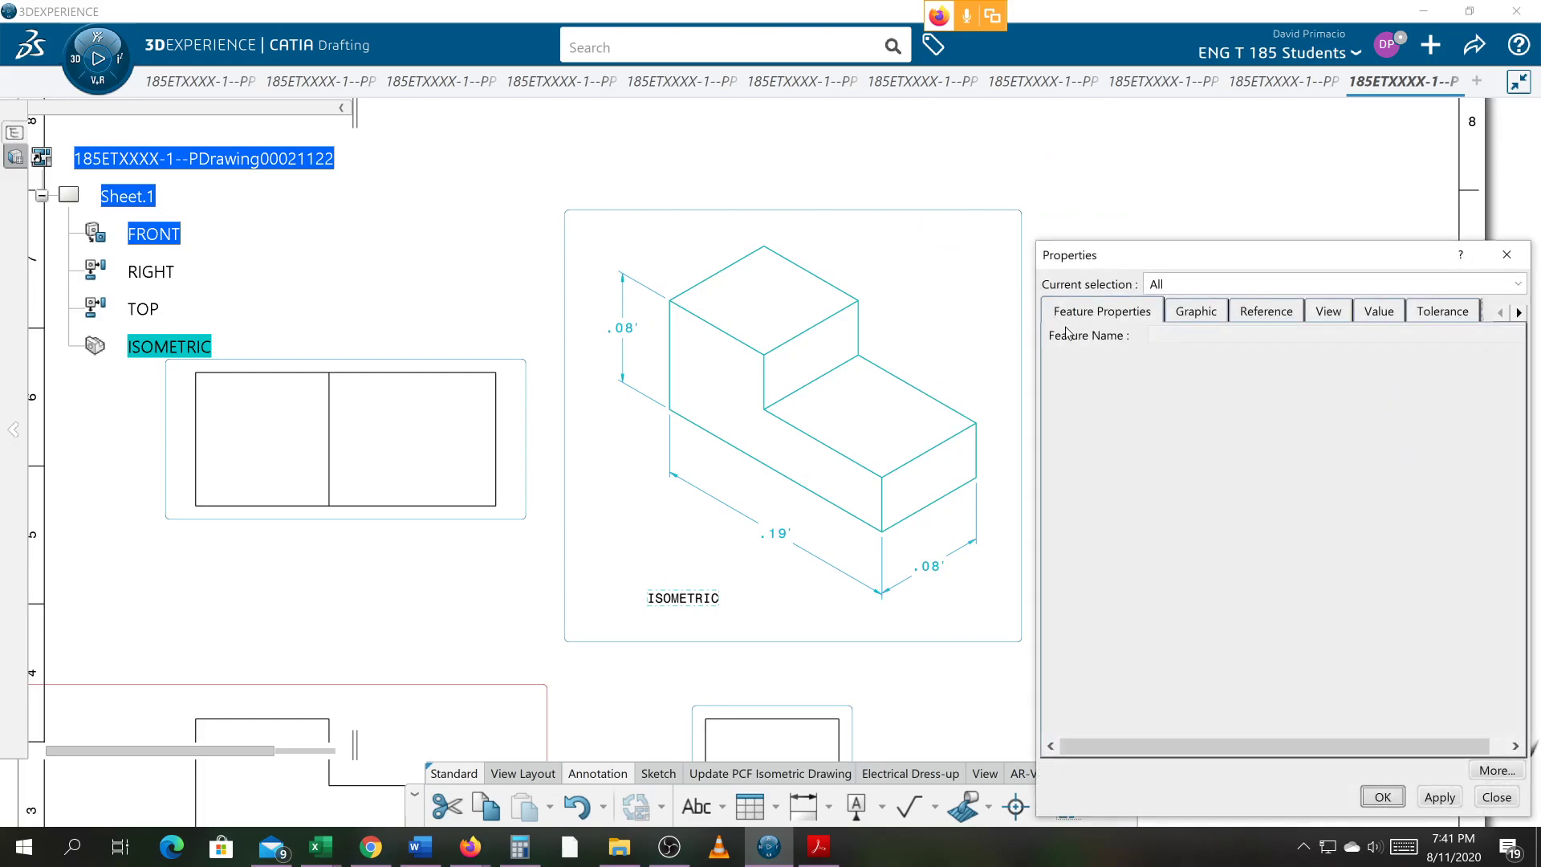
left_click(1196, 312)
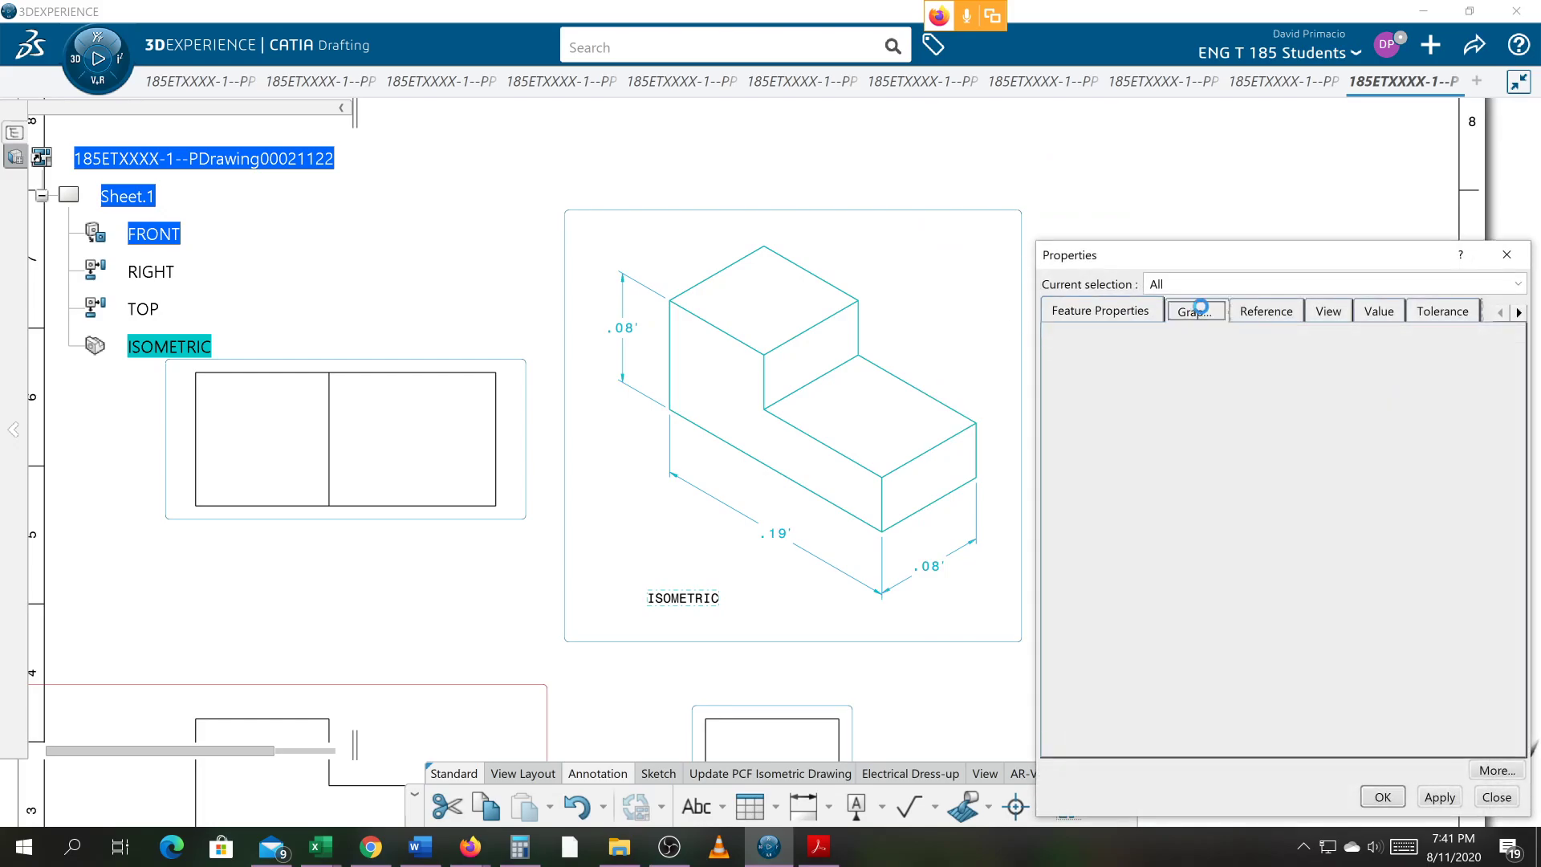
left_click(1261, 313)
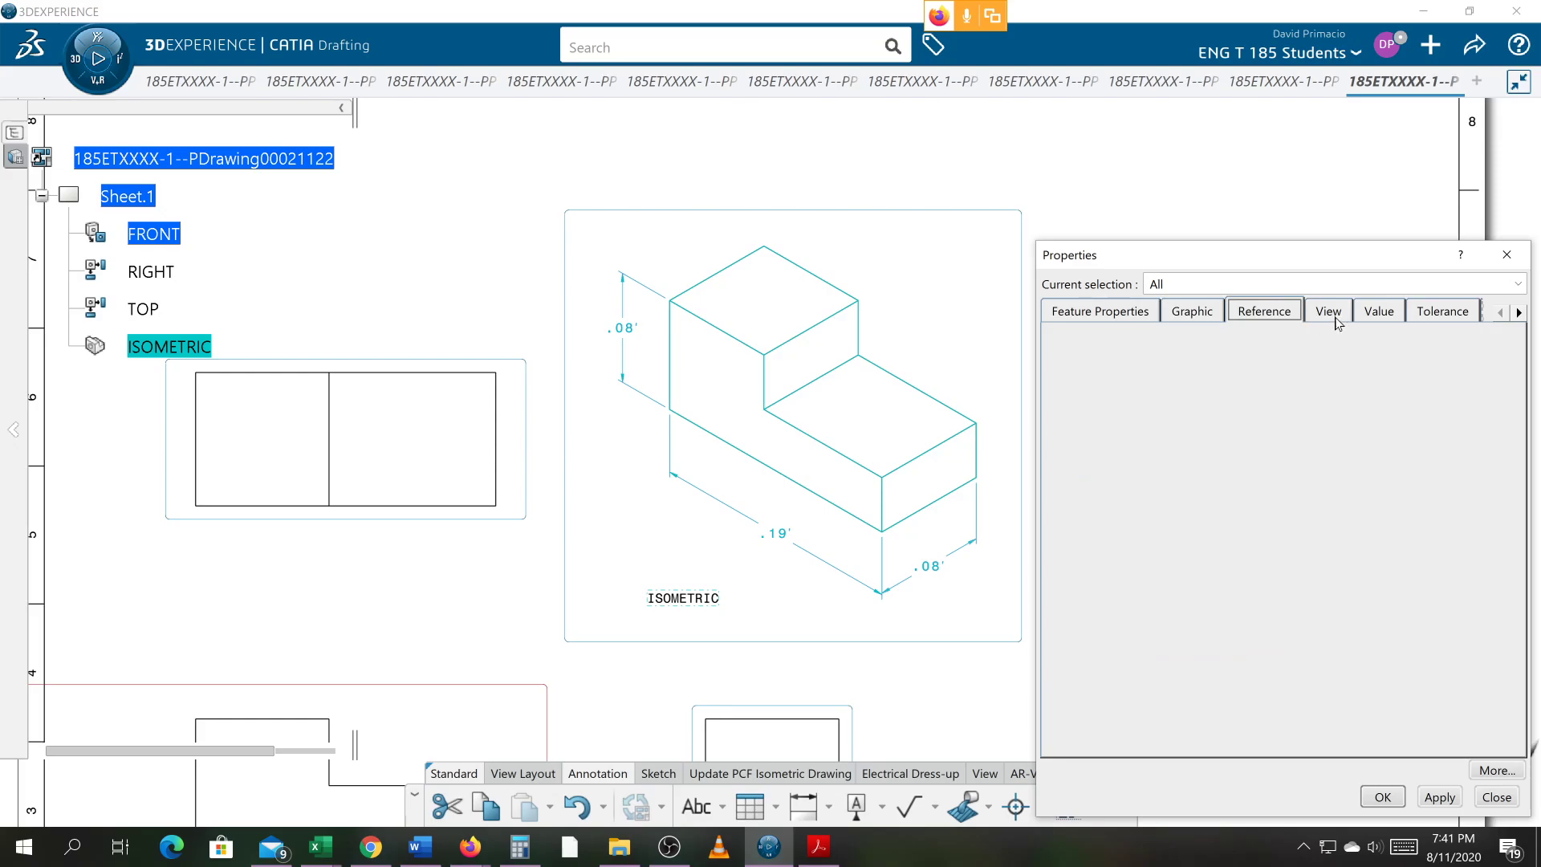
left_click(1368, 315)
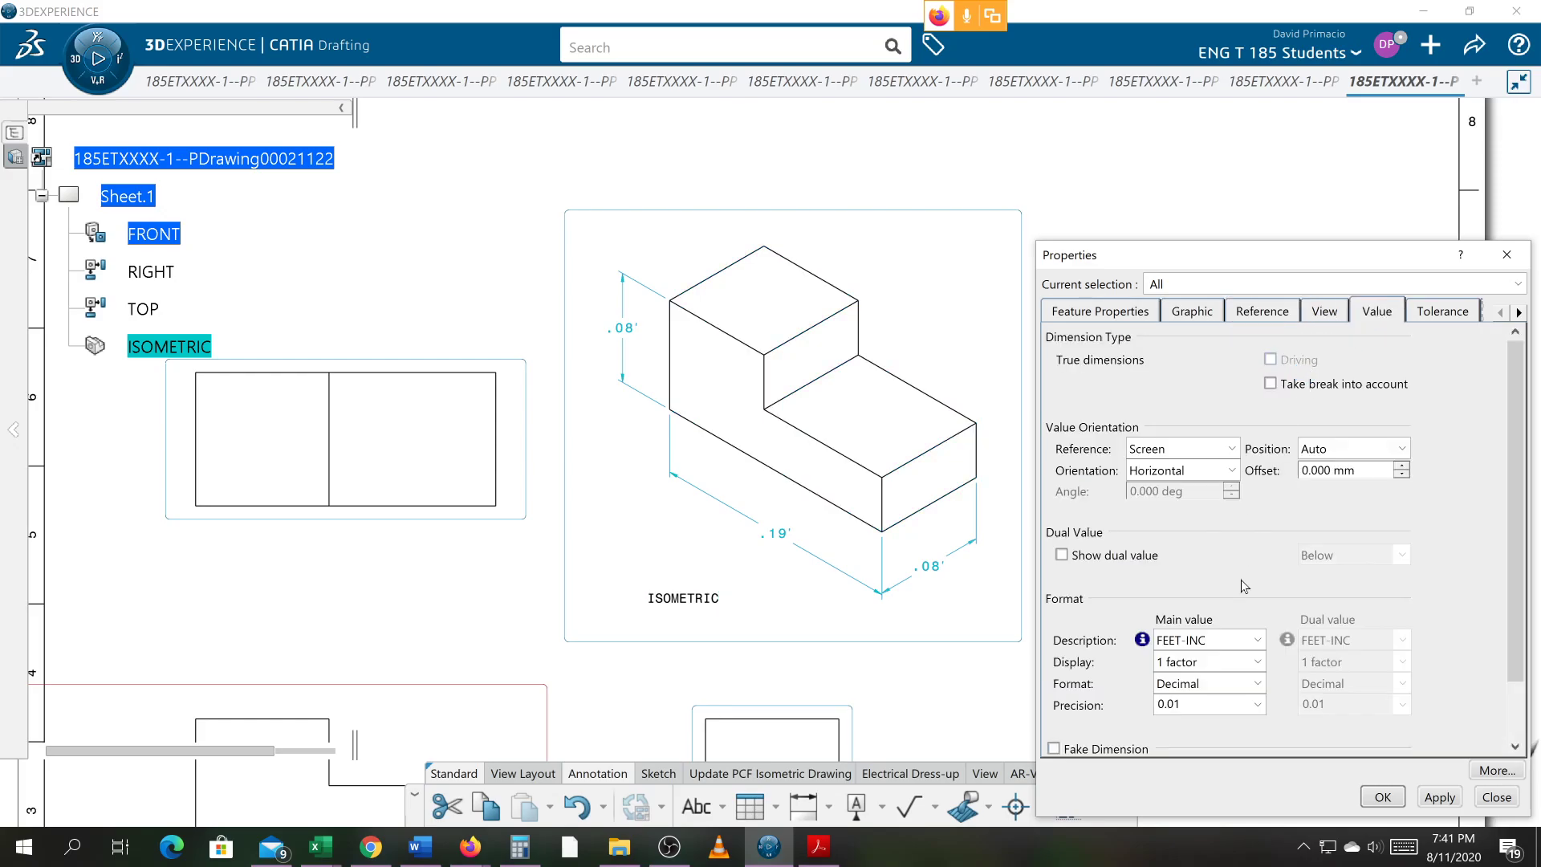
left_click(1258, 640)
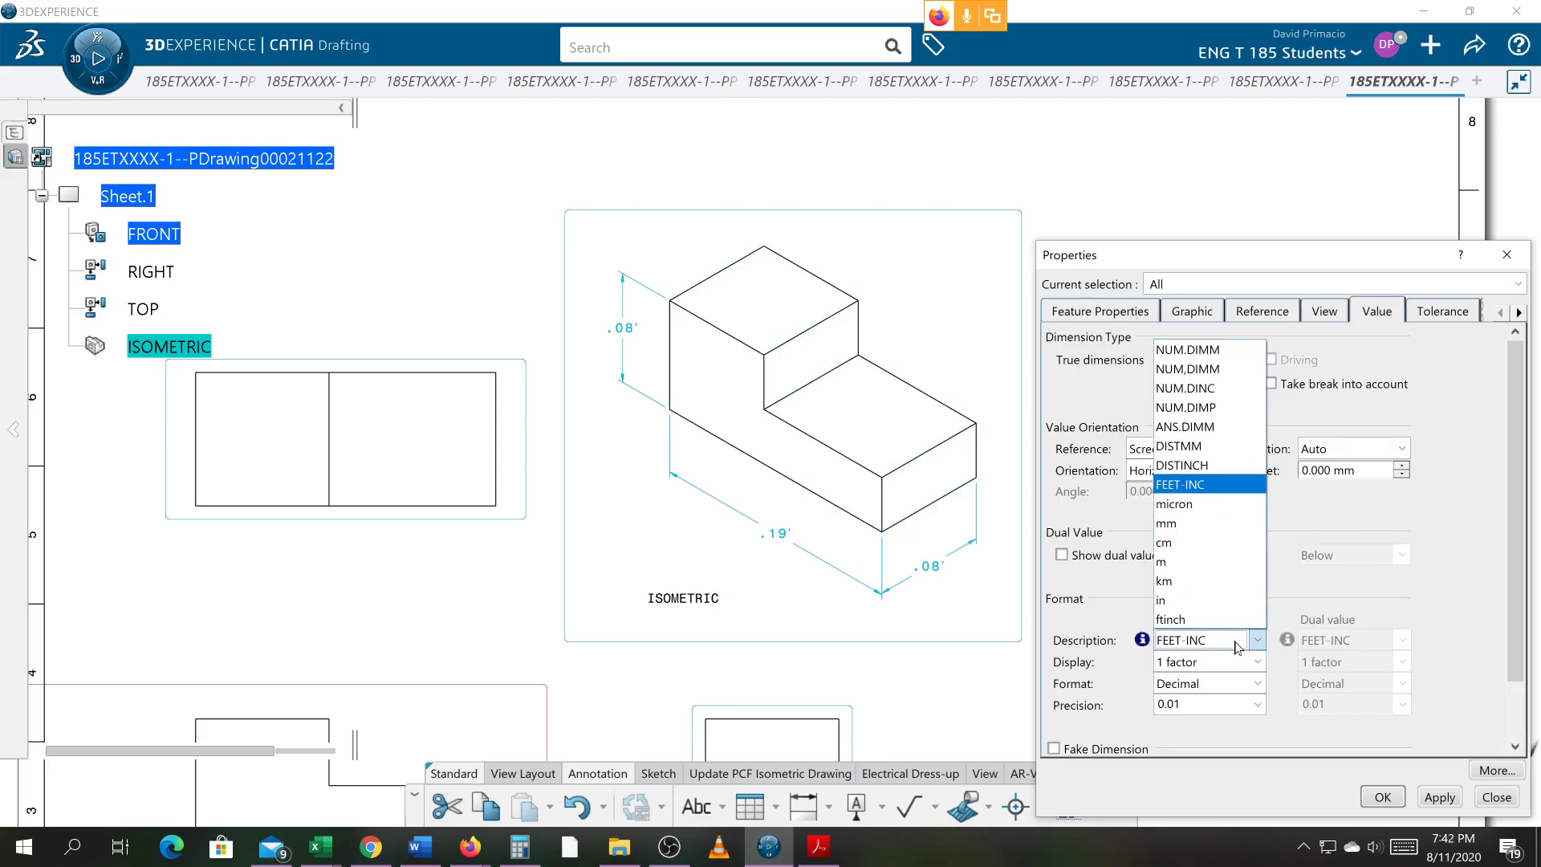
left_click(1243, 389)
left_click(1419, 796)
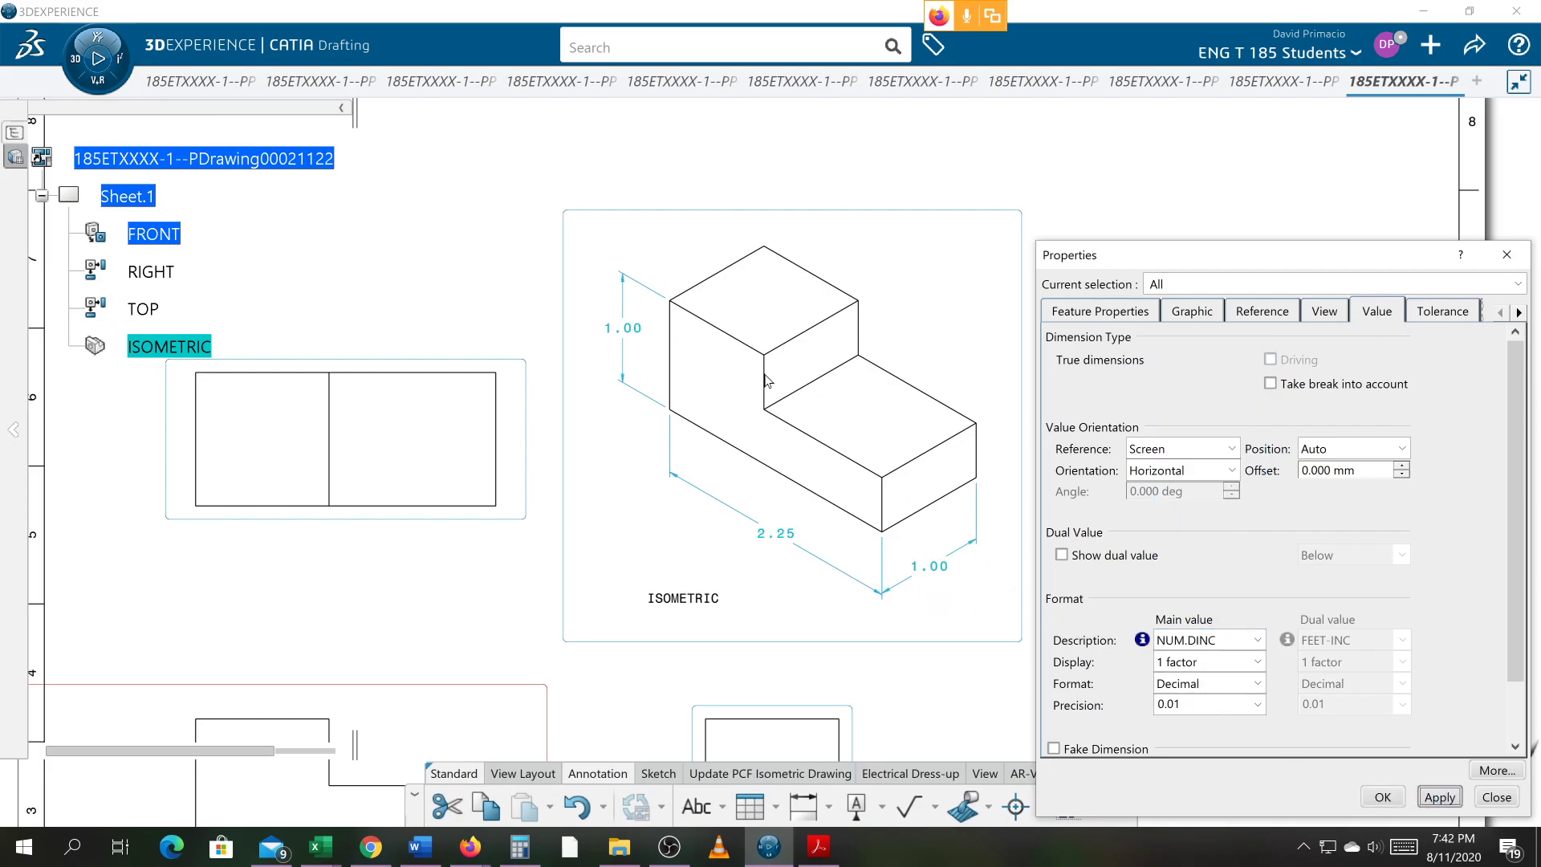
left_click(1369, 796)
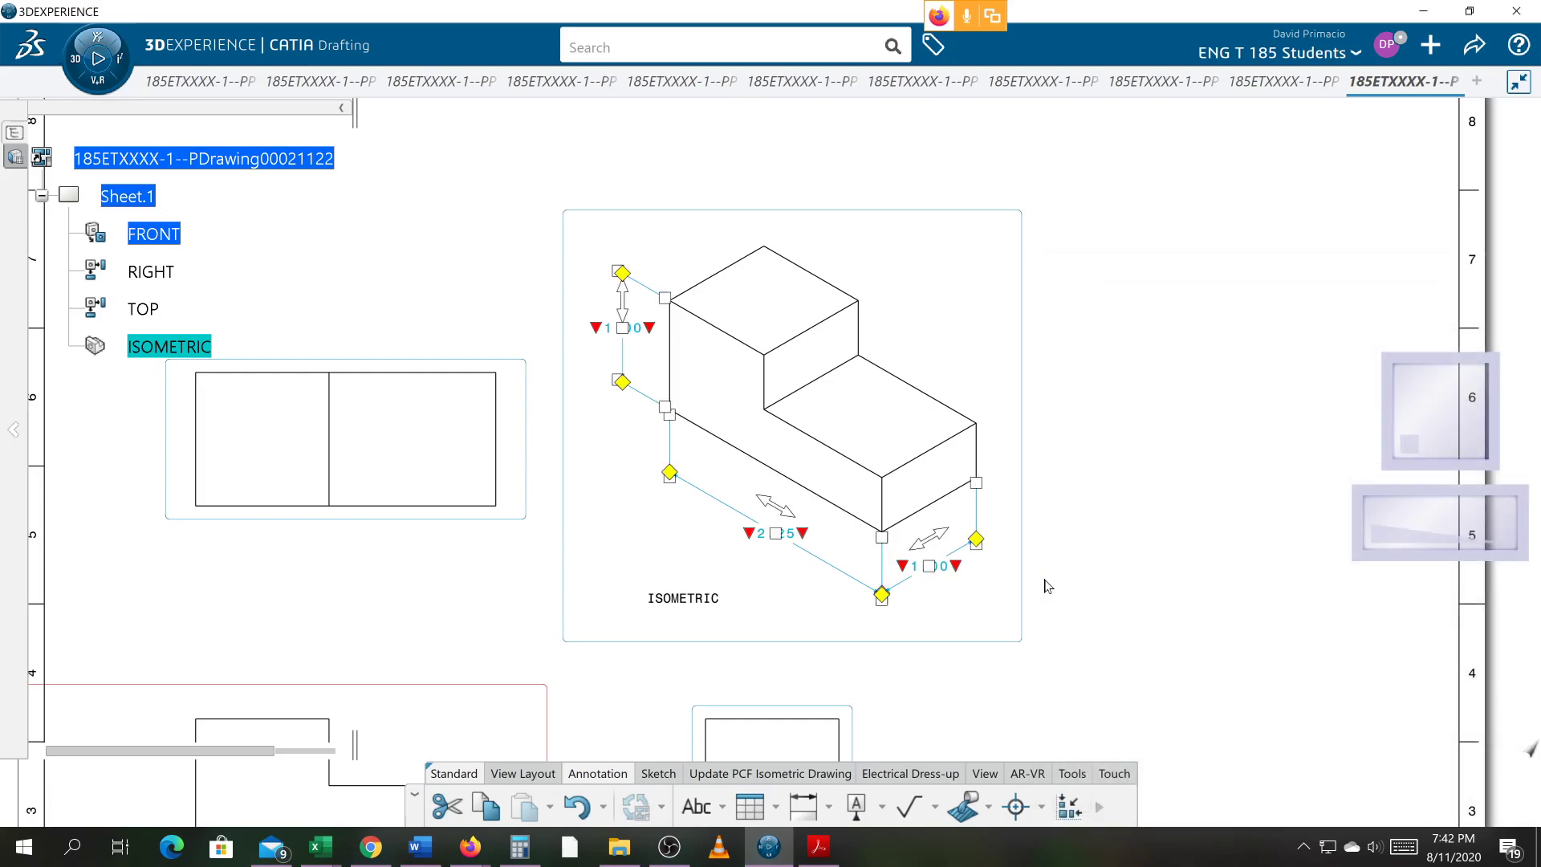
- Insert a closing parenthesis after the value of the block's height dimension in the isometric view
scroll(1158, 542, "up", 2)
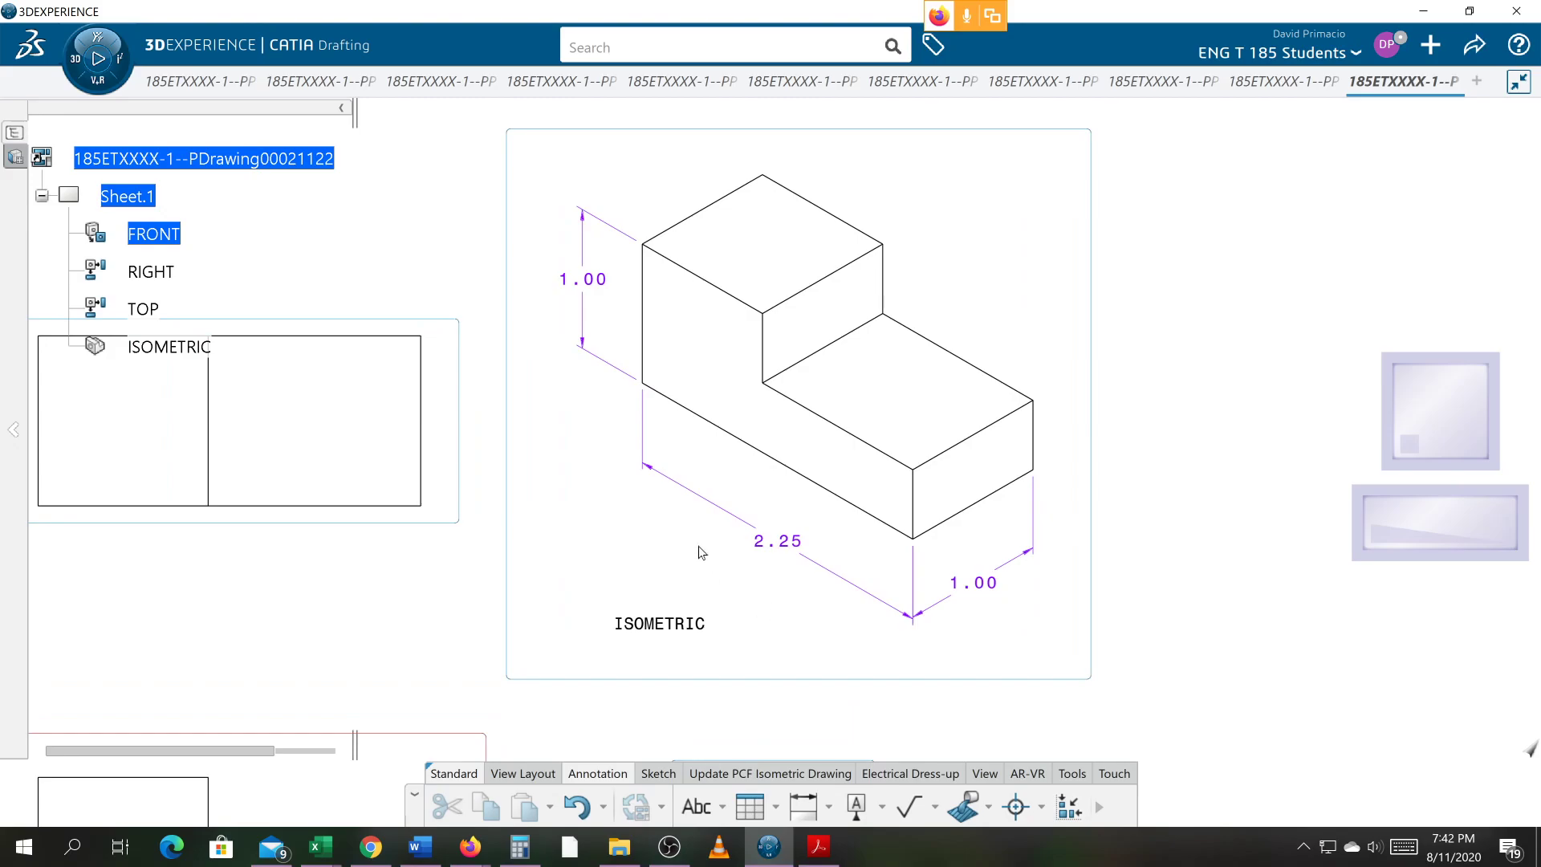
scroll(695, 558, "down", 3)
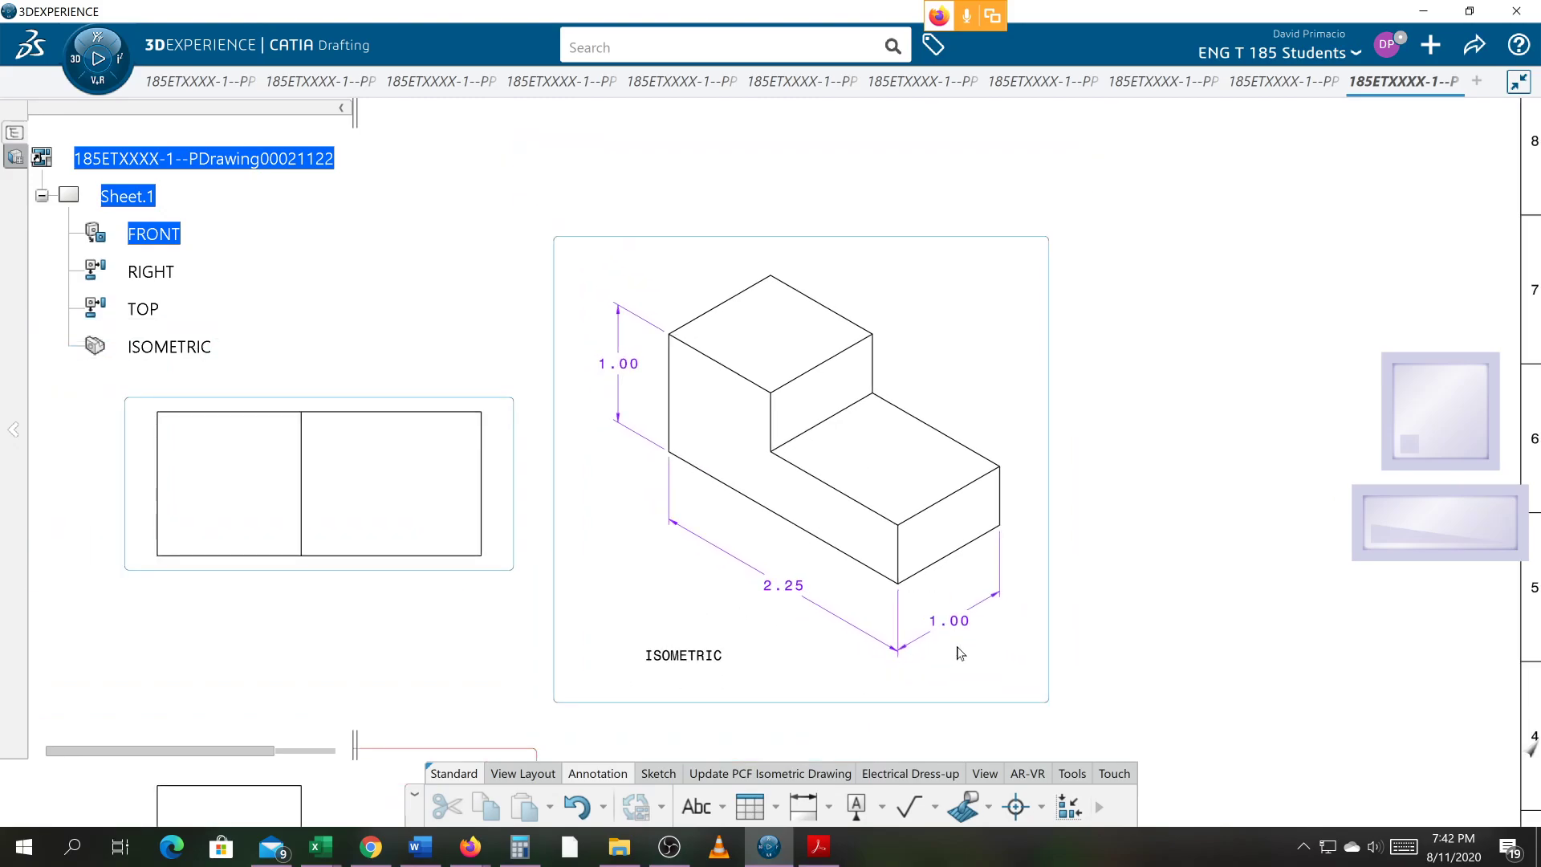
scroll(983, 586, "up", 3)
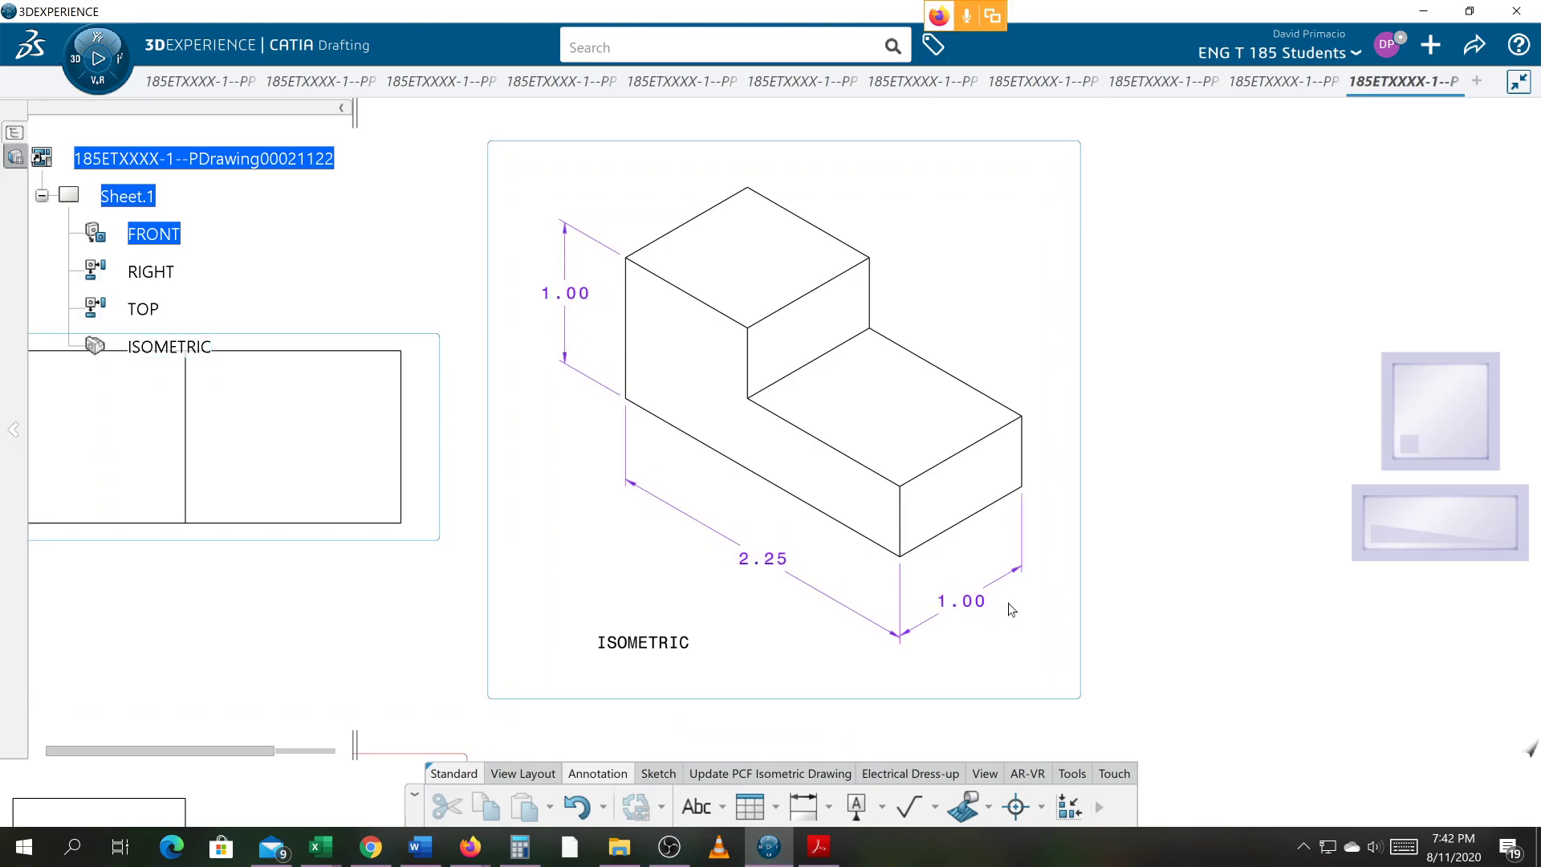
double_click(567, 293)
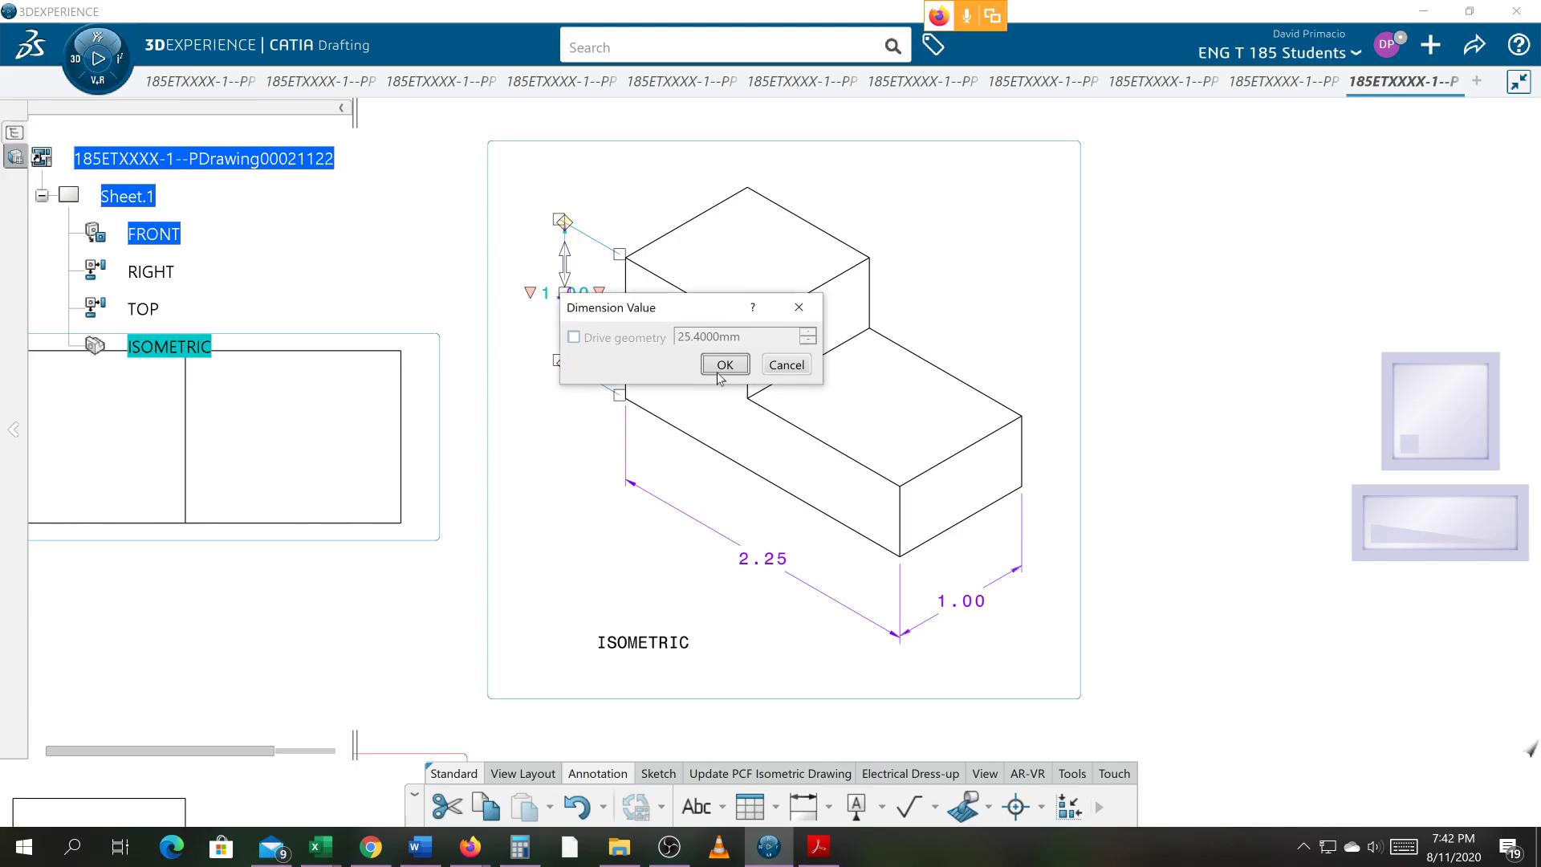
mouse_move(696, 302)
left_mouse_down()
mouse_move(1036, 244)
mouse_move(1087, 192)
left_mouse_up()
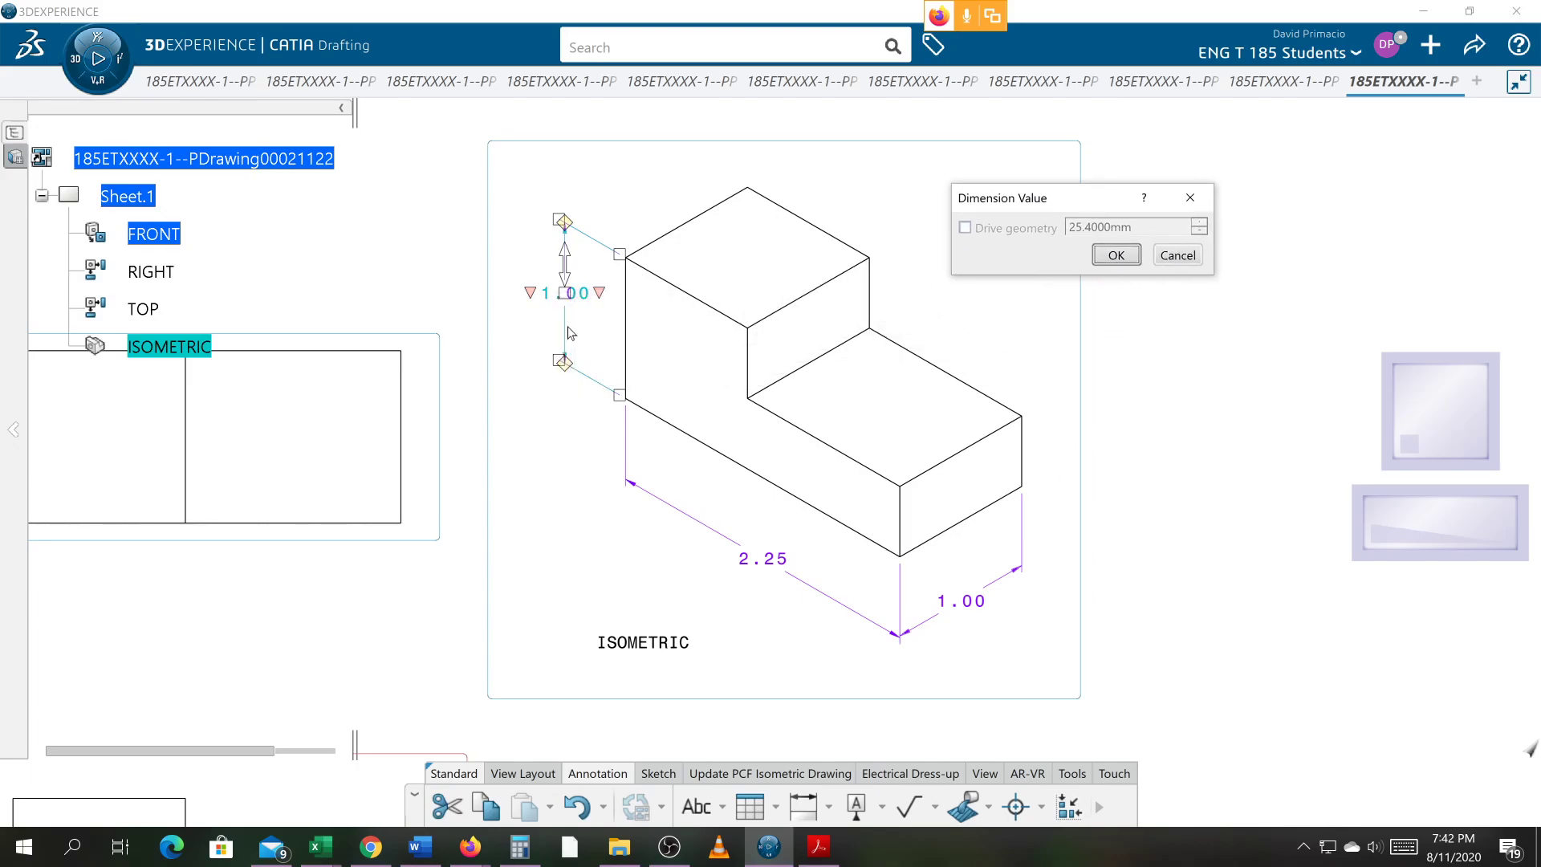
left_click(1110, 257)
left_click(600, 294)
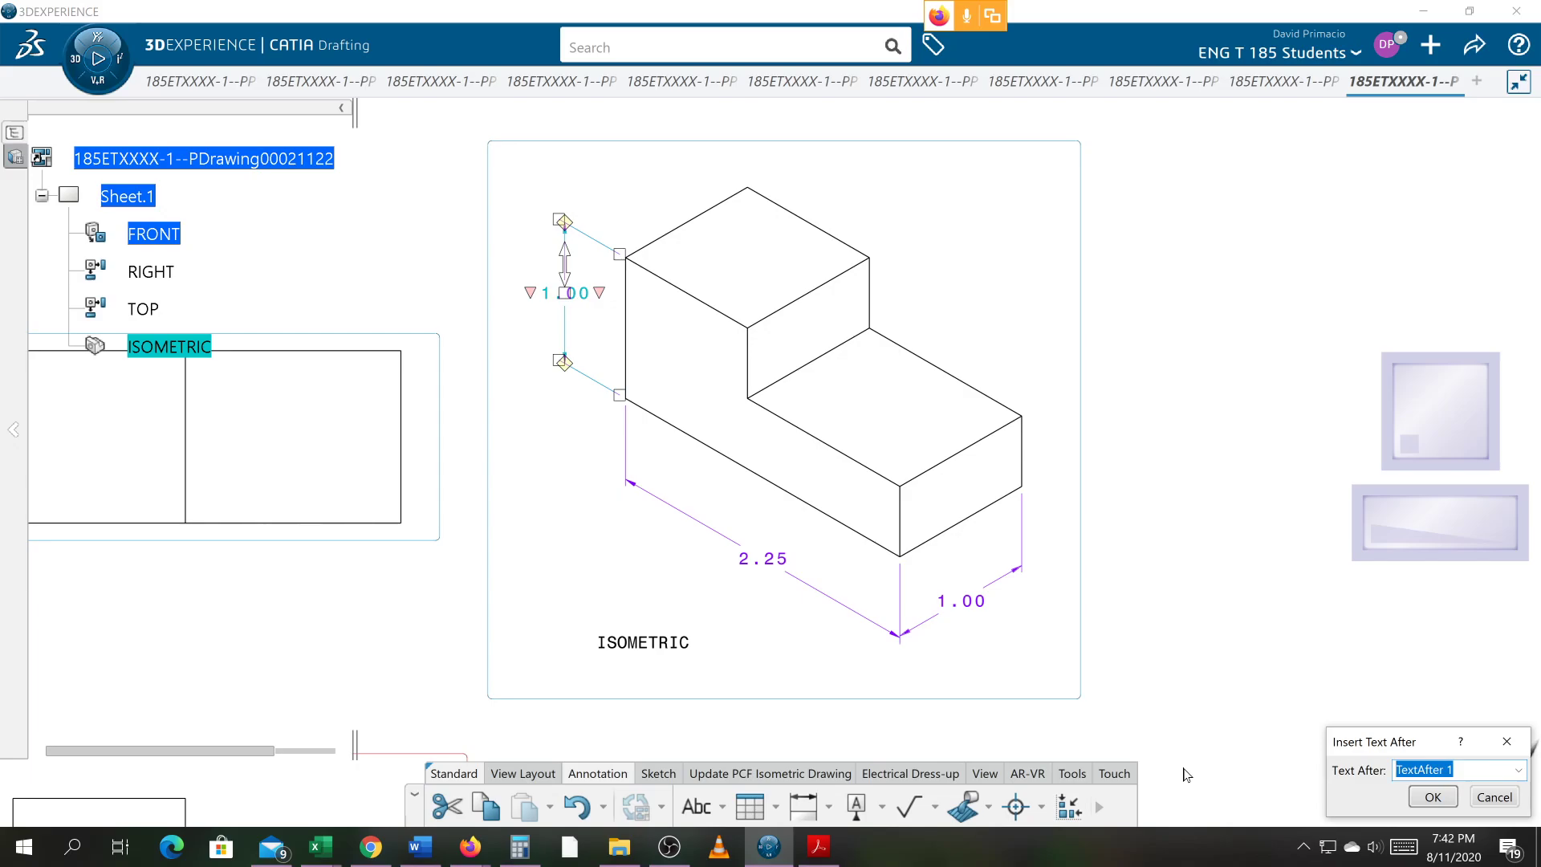
type(")")
key("Return")
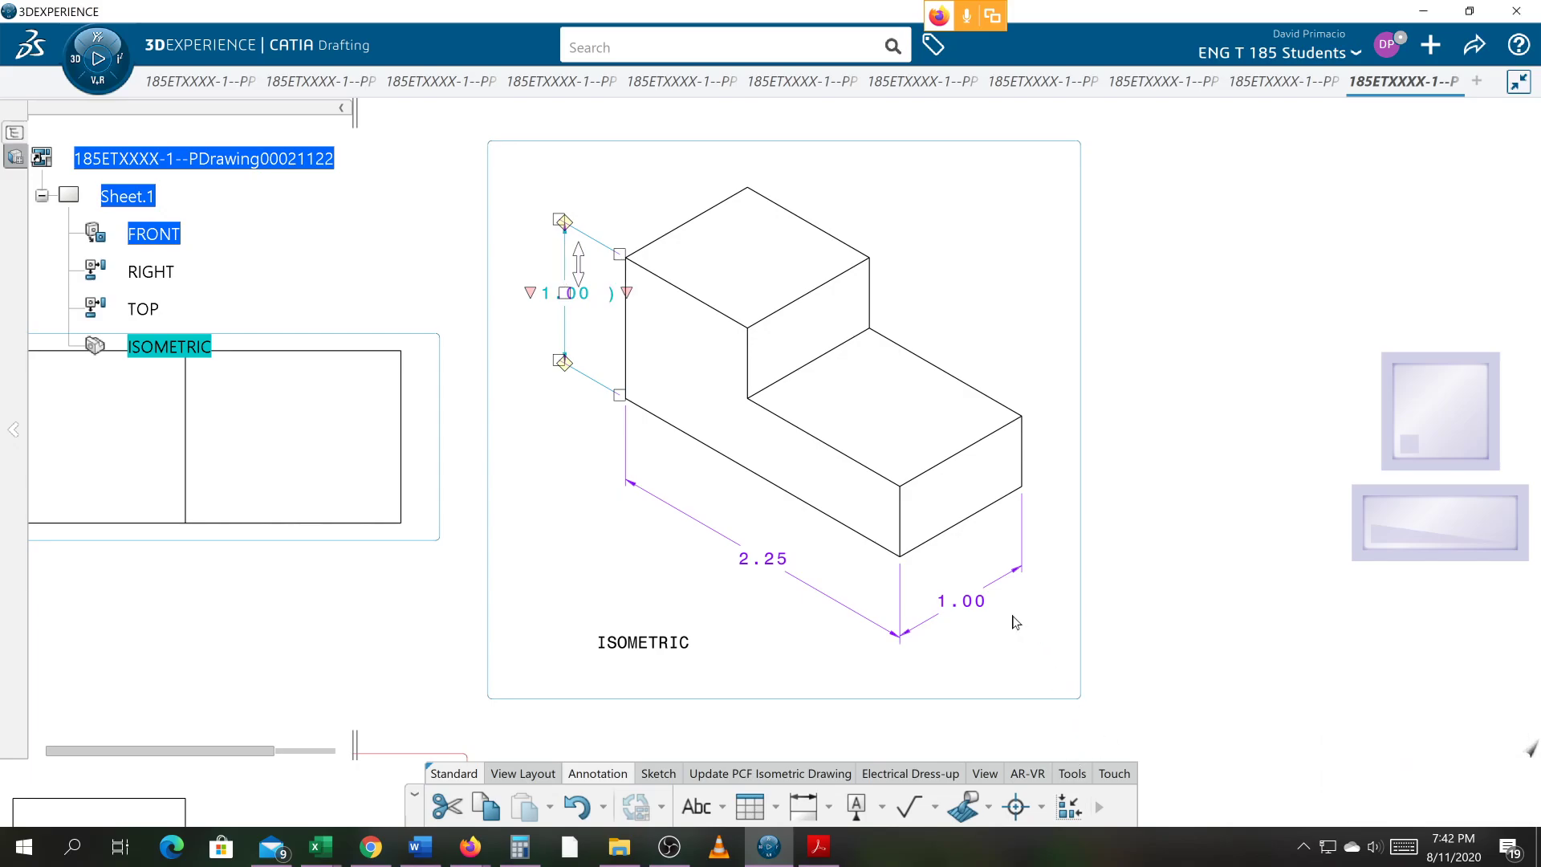
- Insert an opening parenthesis before the height dimension's value and move the dimension farther away from the block
left_click(530, 292)
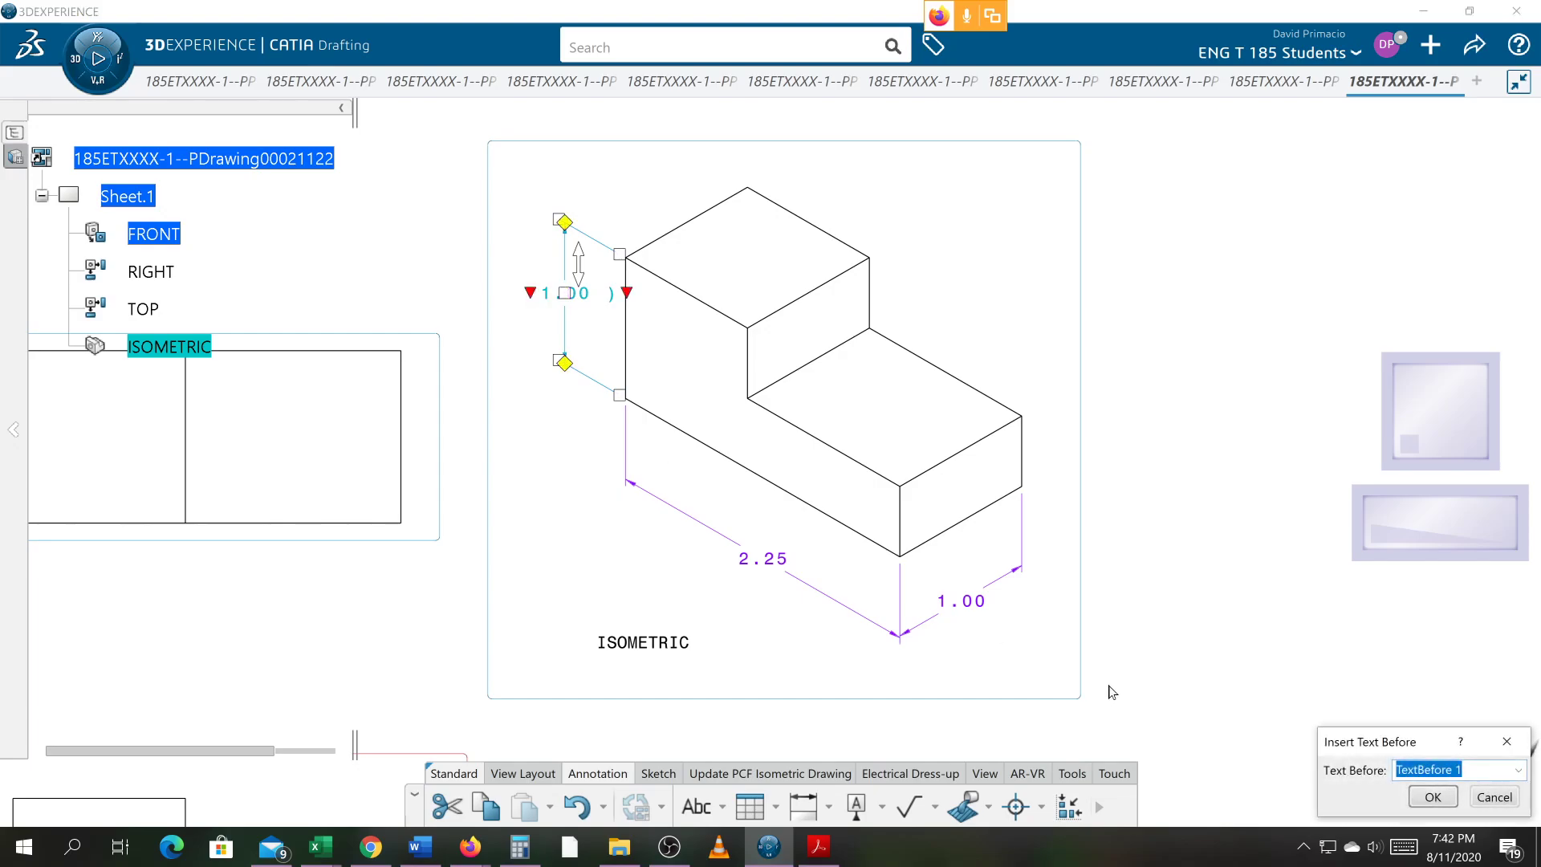
type("(")
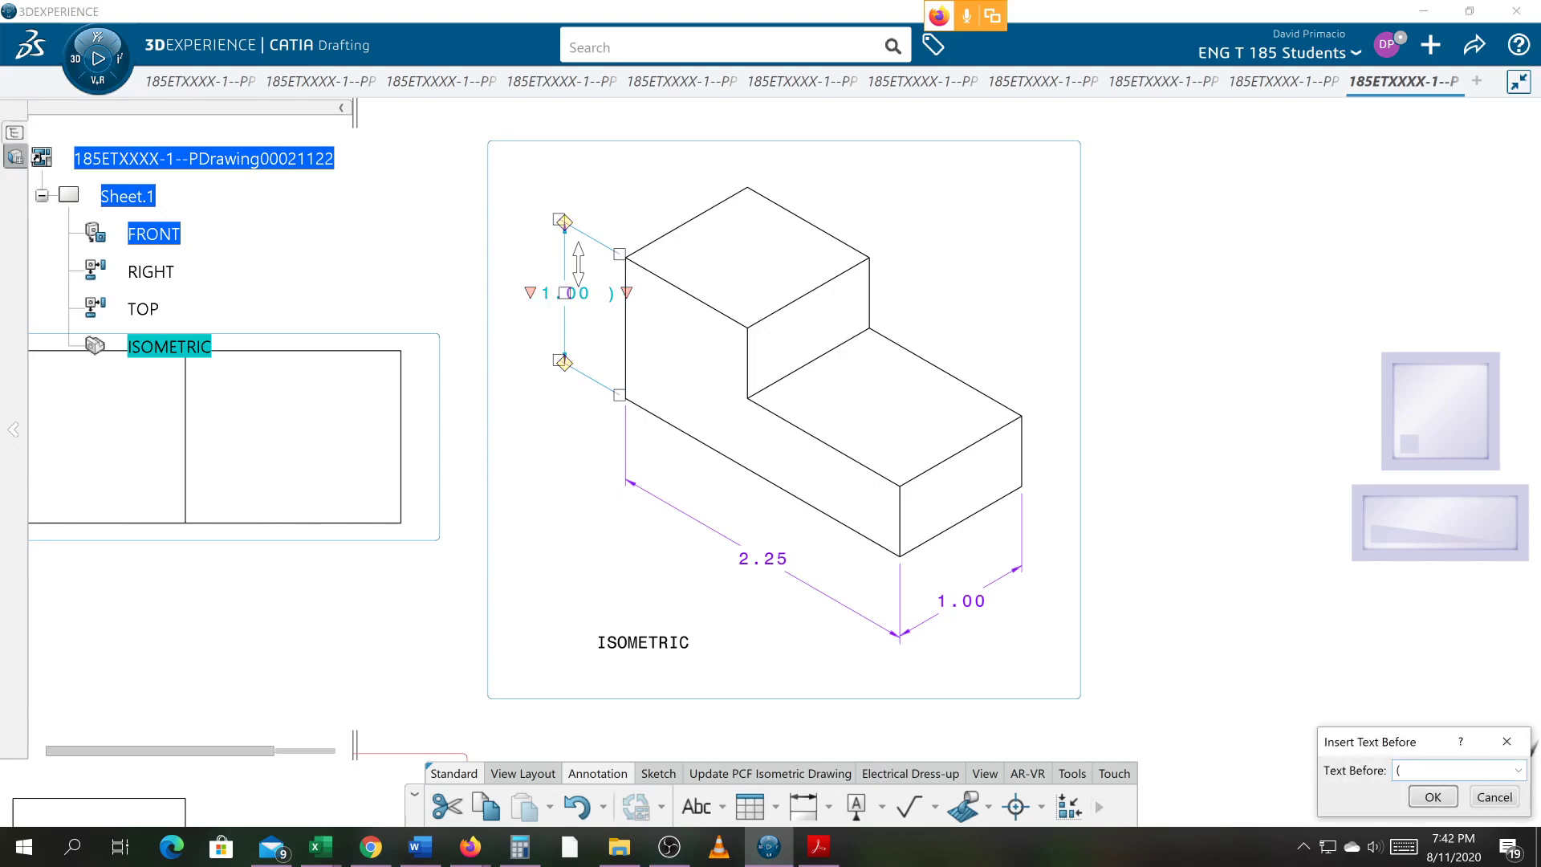
key("Return")
left_click(562, 491)
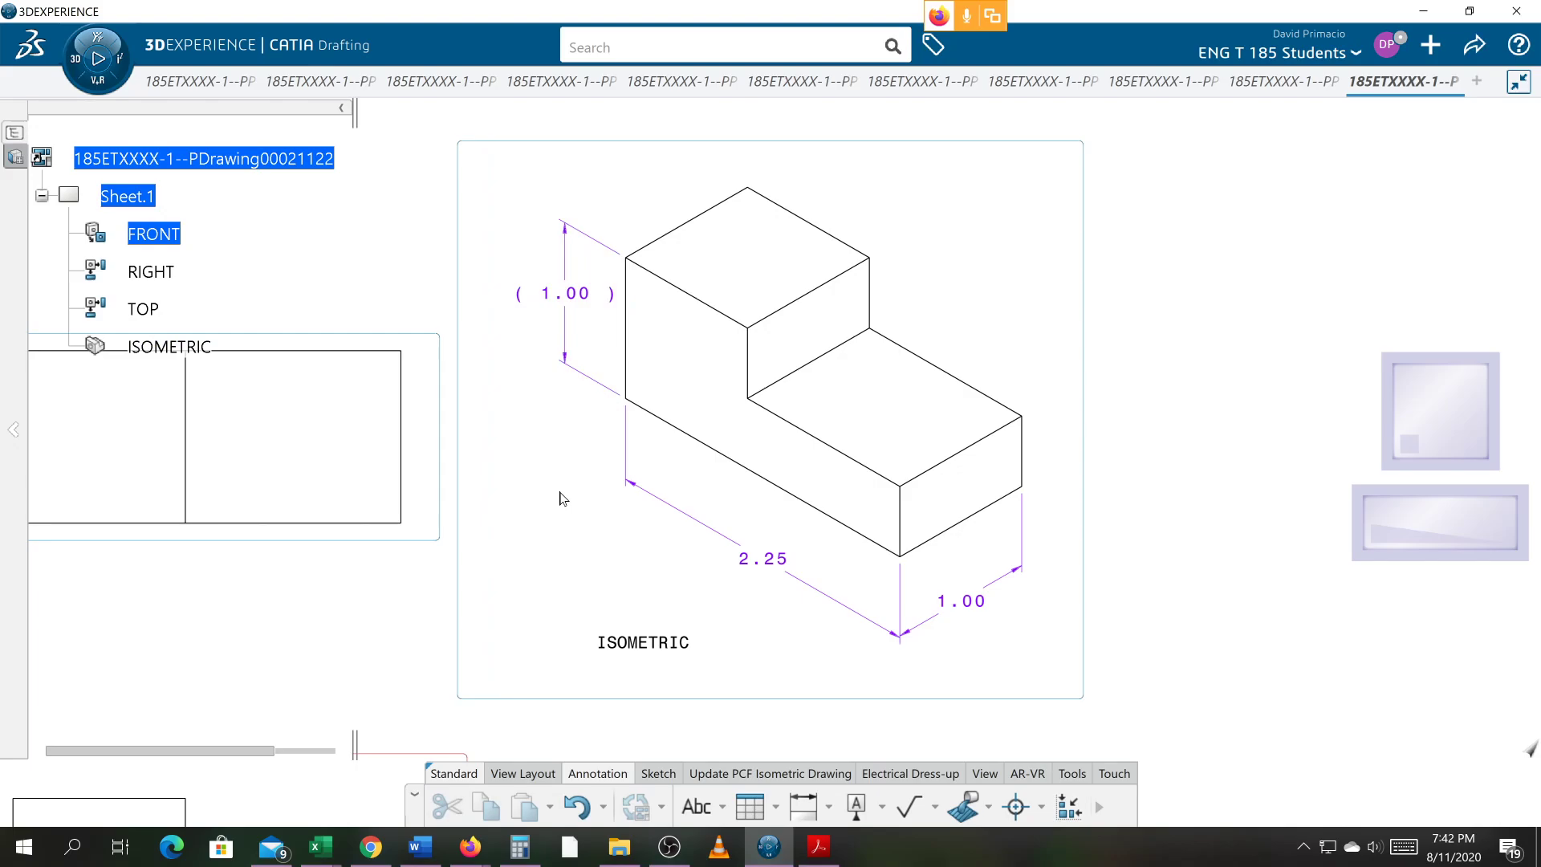
left_click_drag(570, 336, 550, 334)
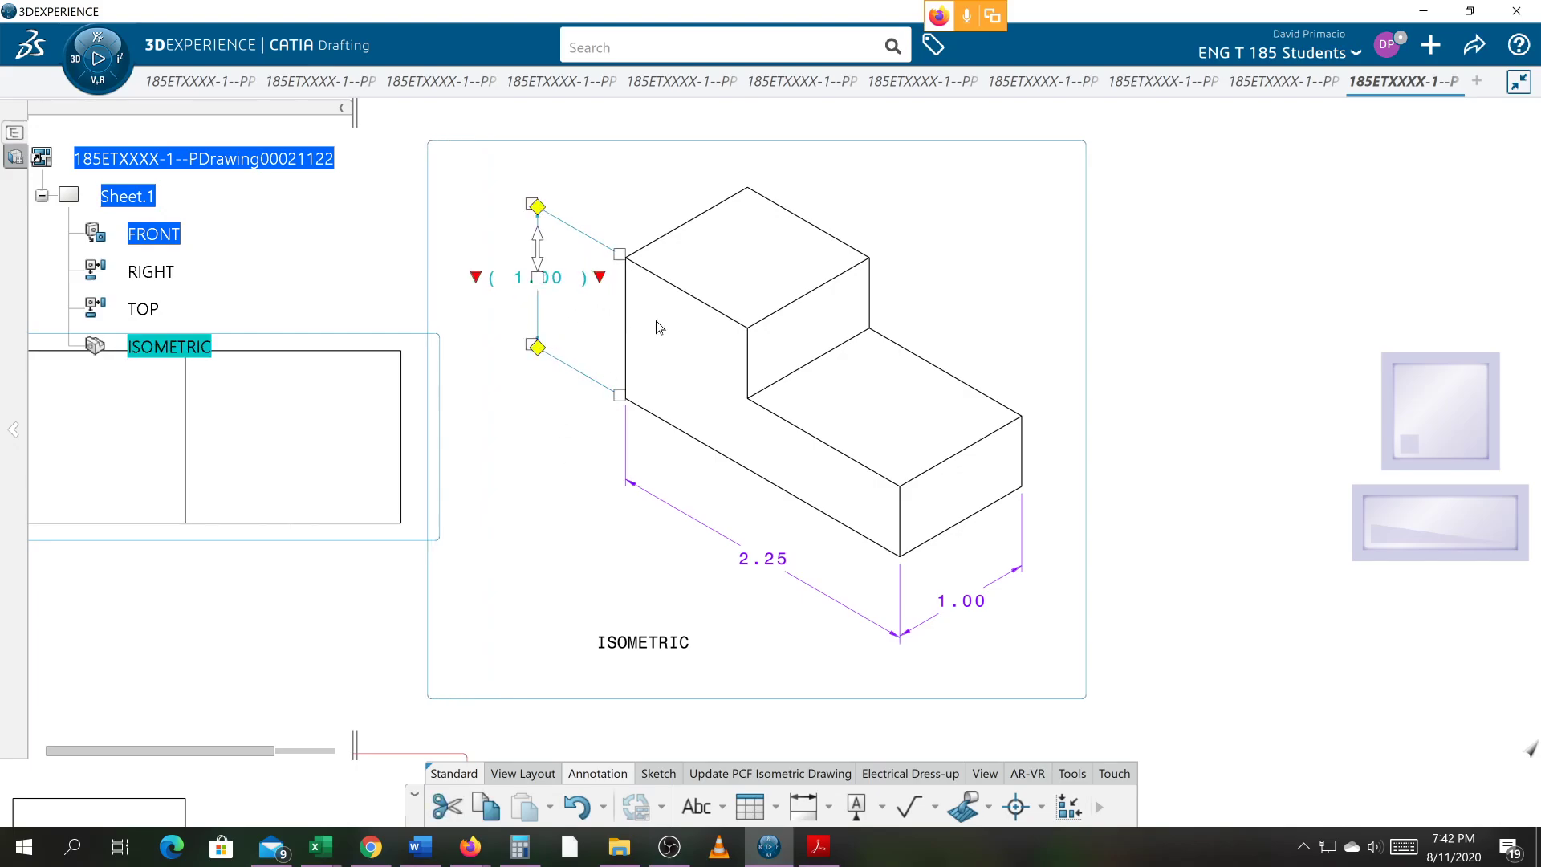
left_click(1234, 559)
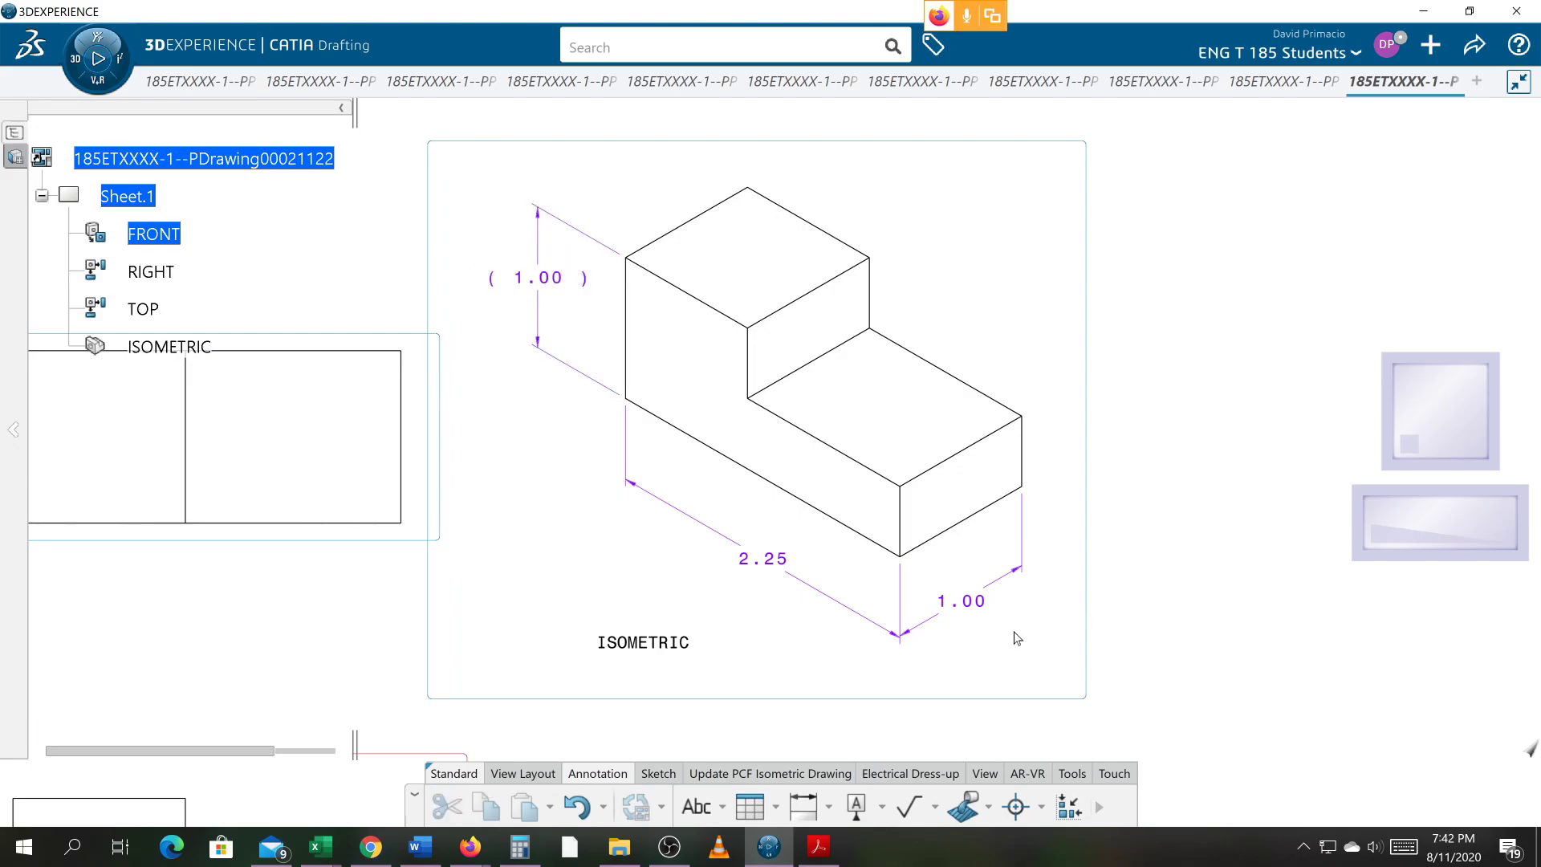
- Enclose the value of the block's depth dimension in the isometric view in parentheses
left_click(971, 602)
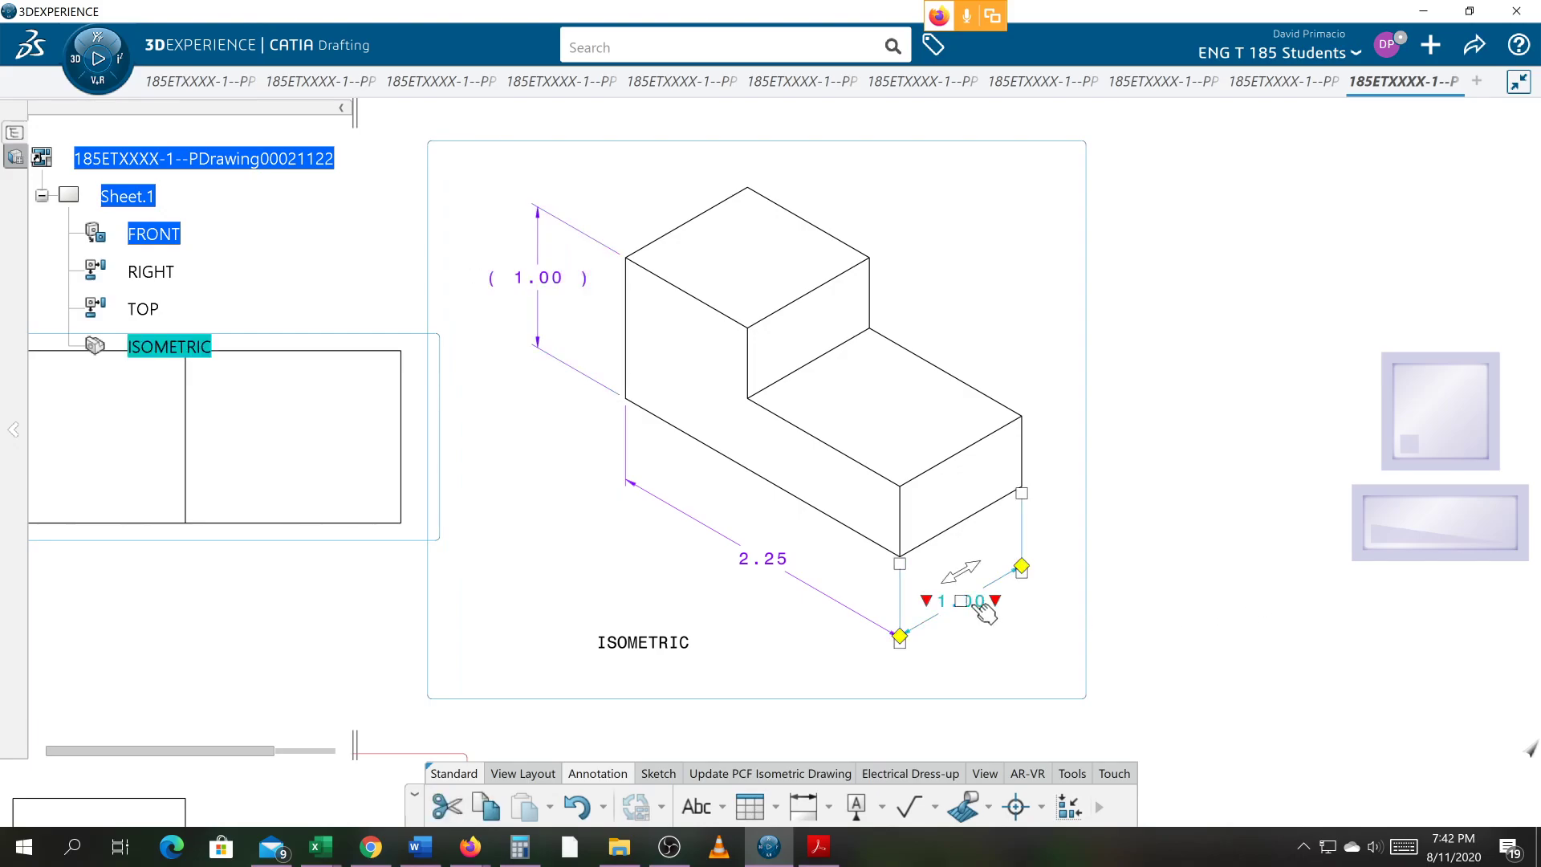
left_click(927, 601)
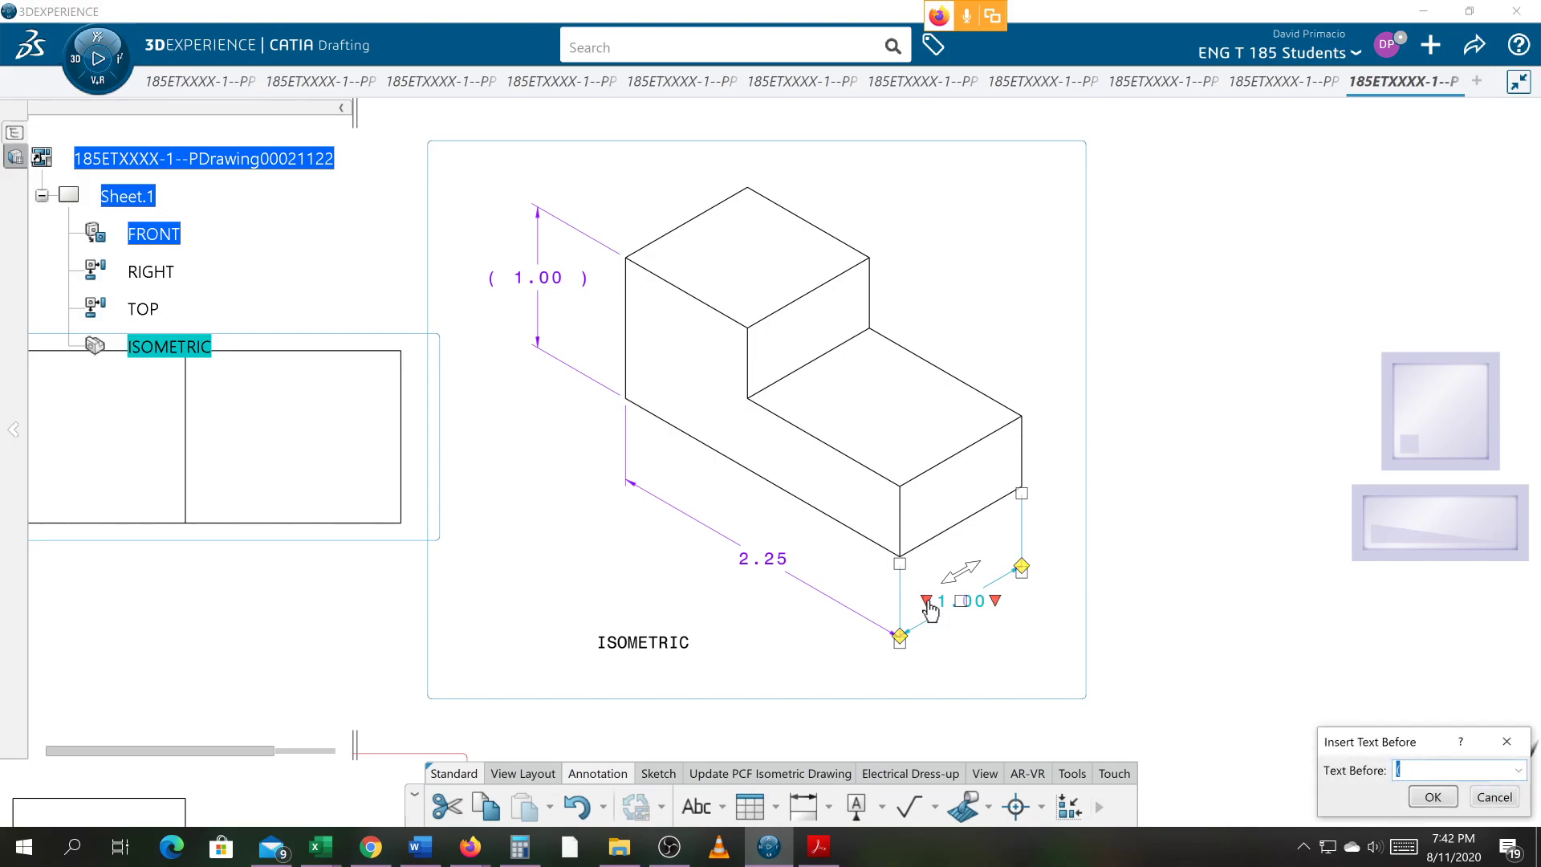
type("(")
key("Return")
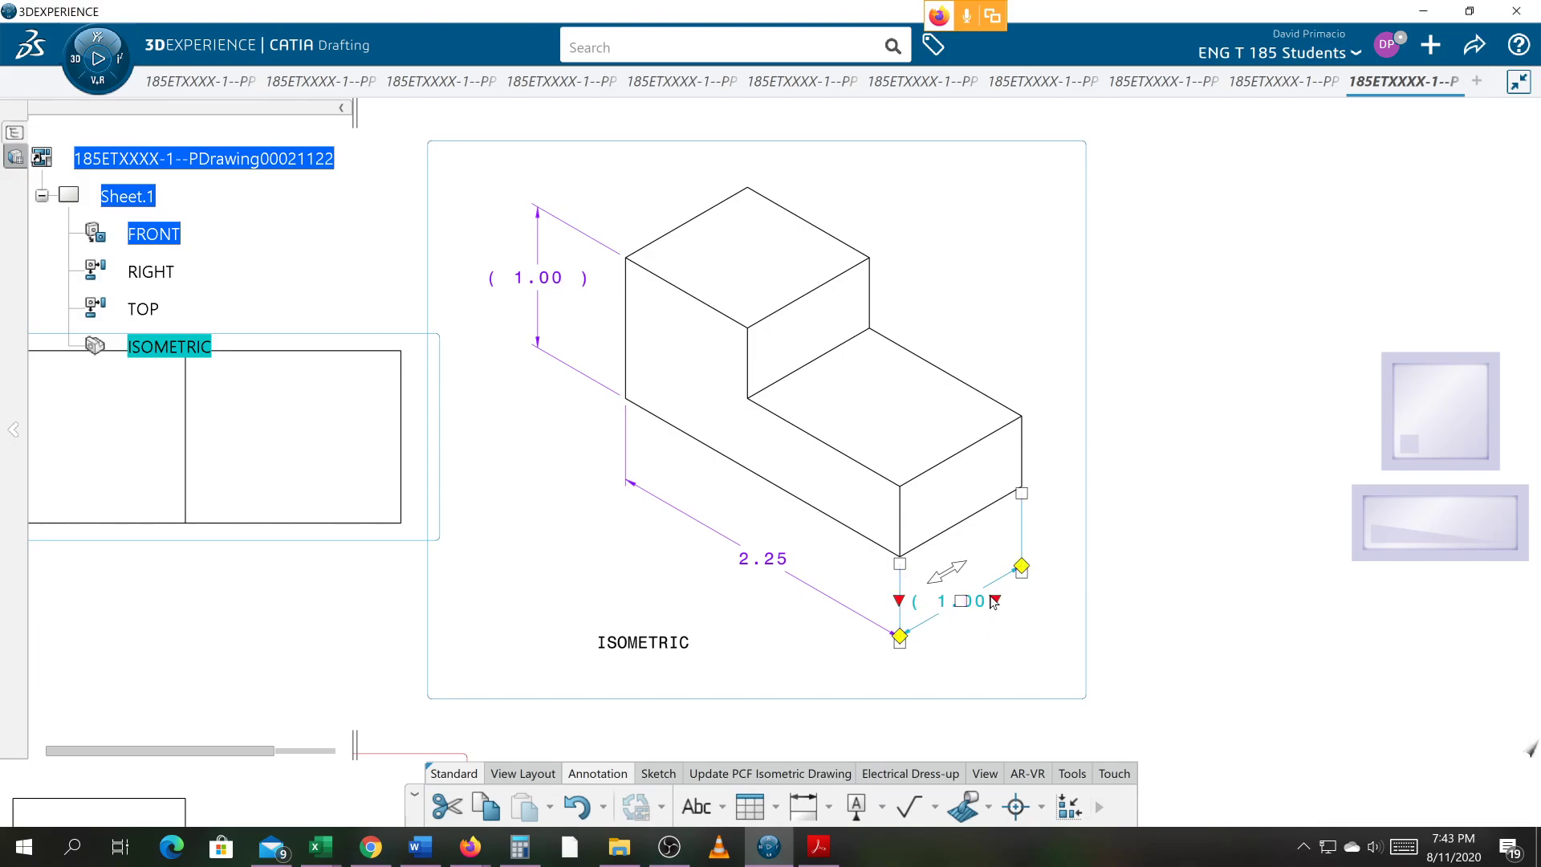
left_click(995, 601)
key("Return")
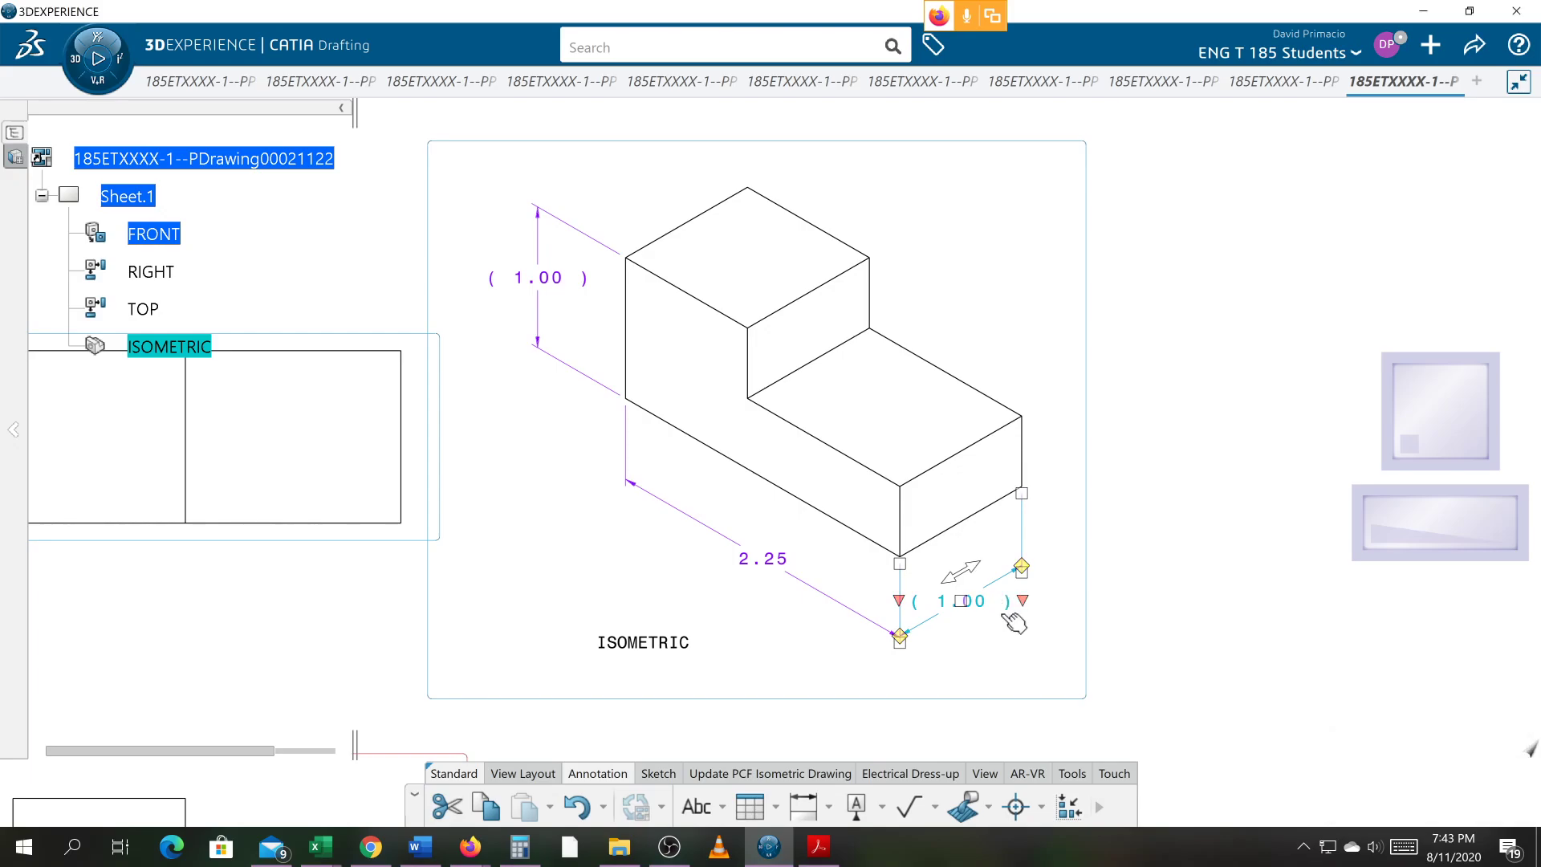
left_click(765, 641)
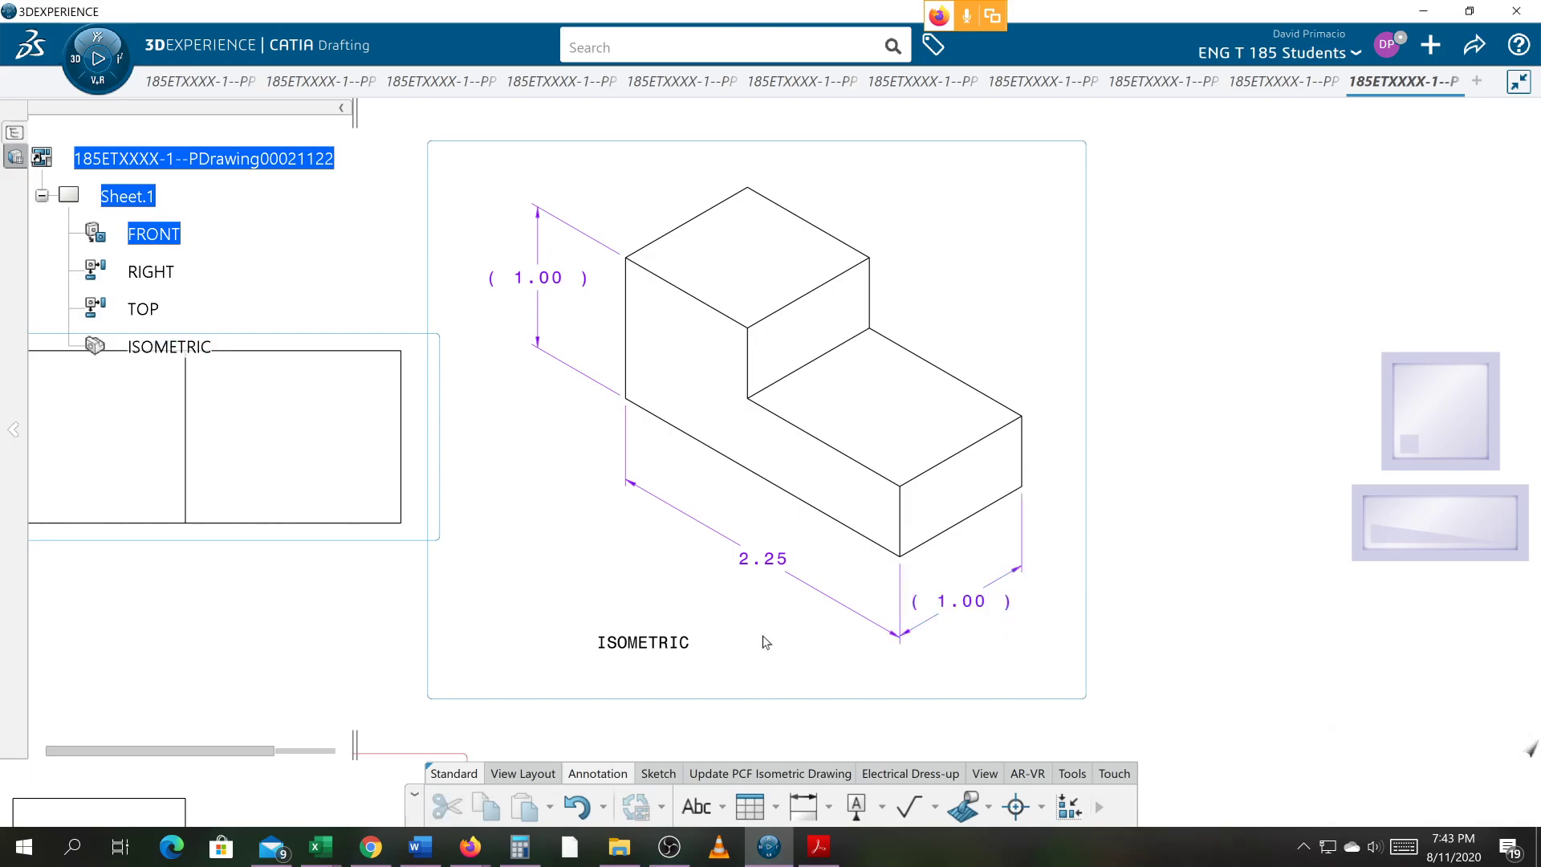
- Add the text REF after the value of the block's length dimension in the isometric view
left_click(785, 564)
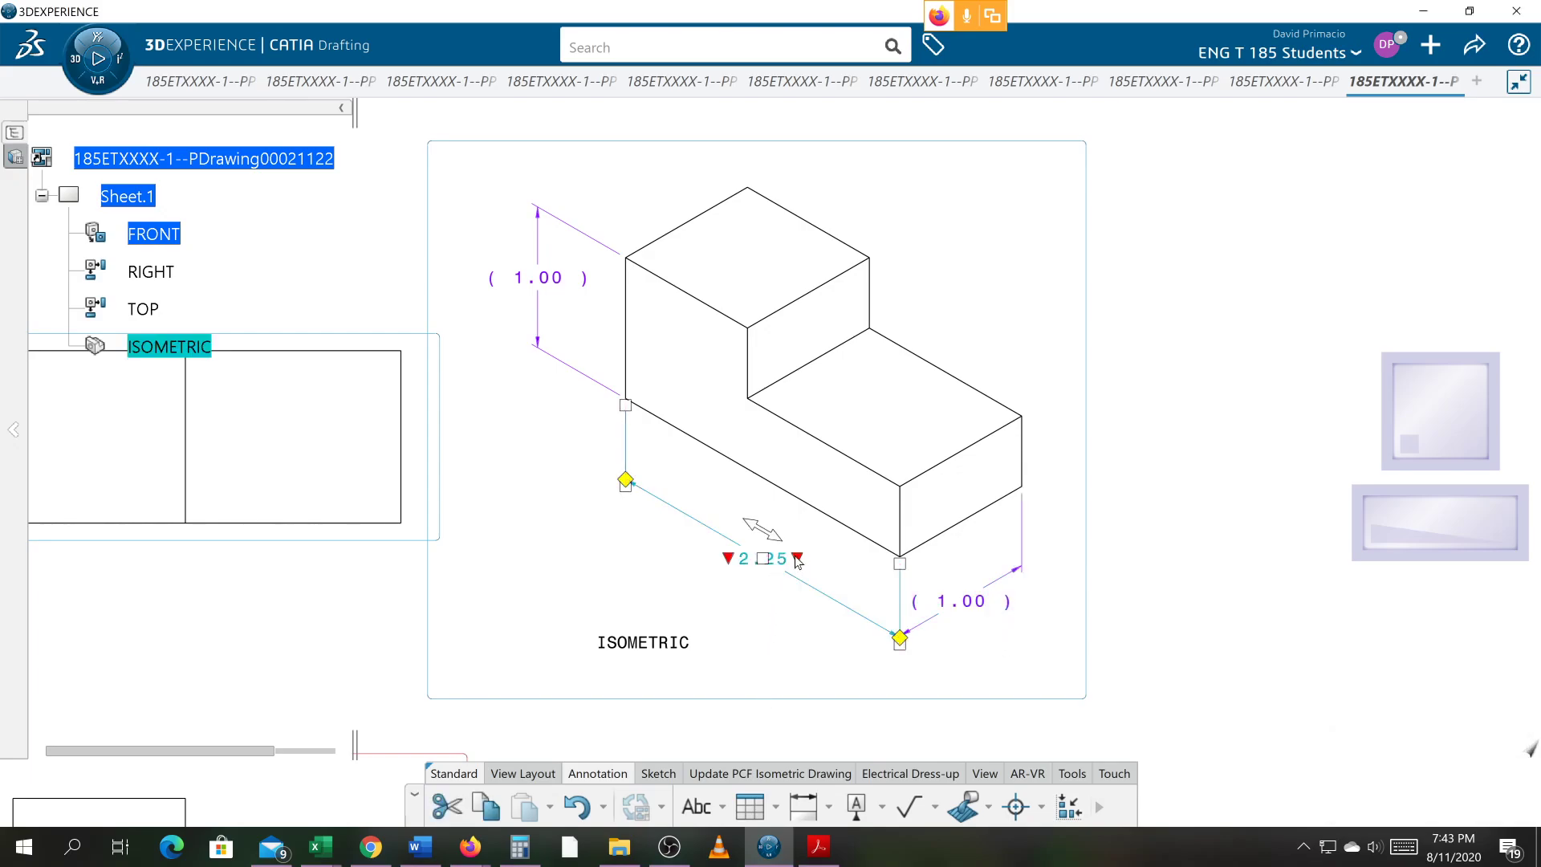
left_click(798, 559)
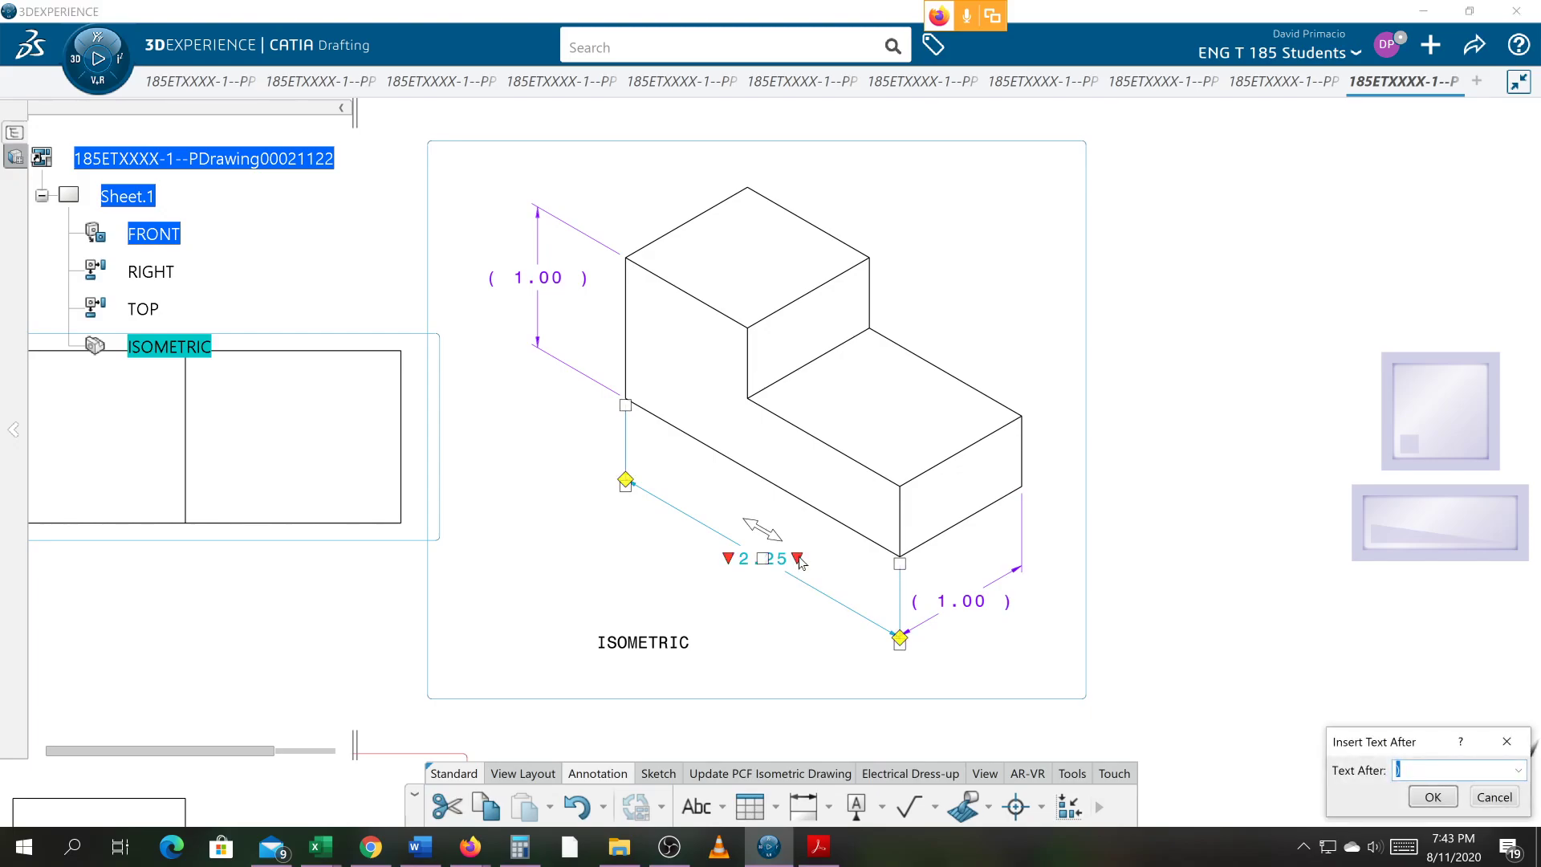
key("Caps_Lock")
type("REF")
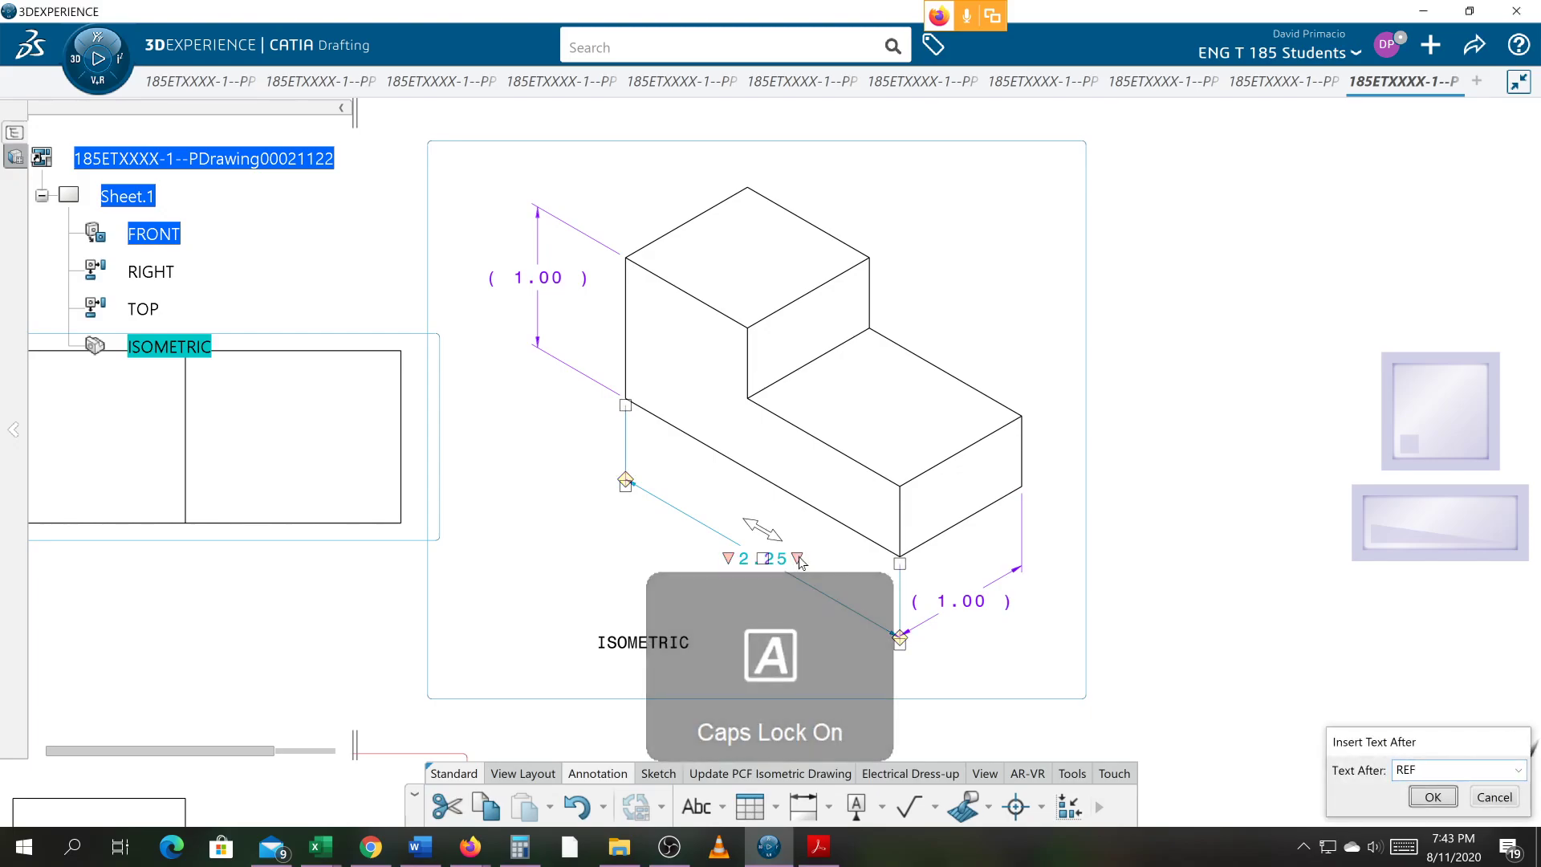
key("Return")
left_click(689, 632)
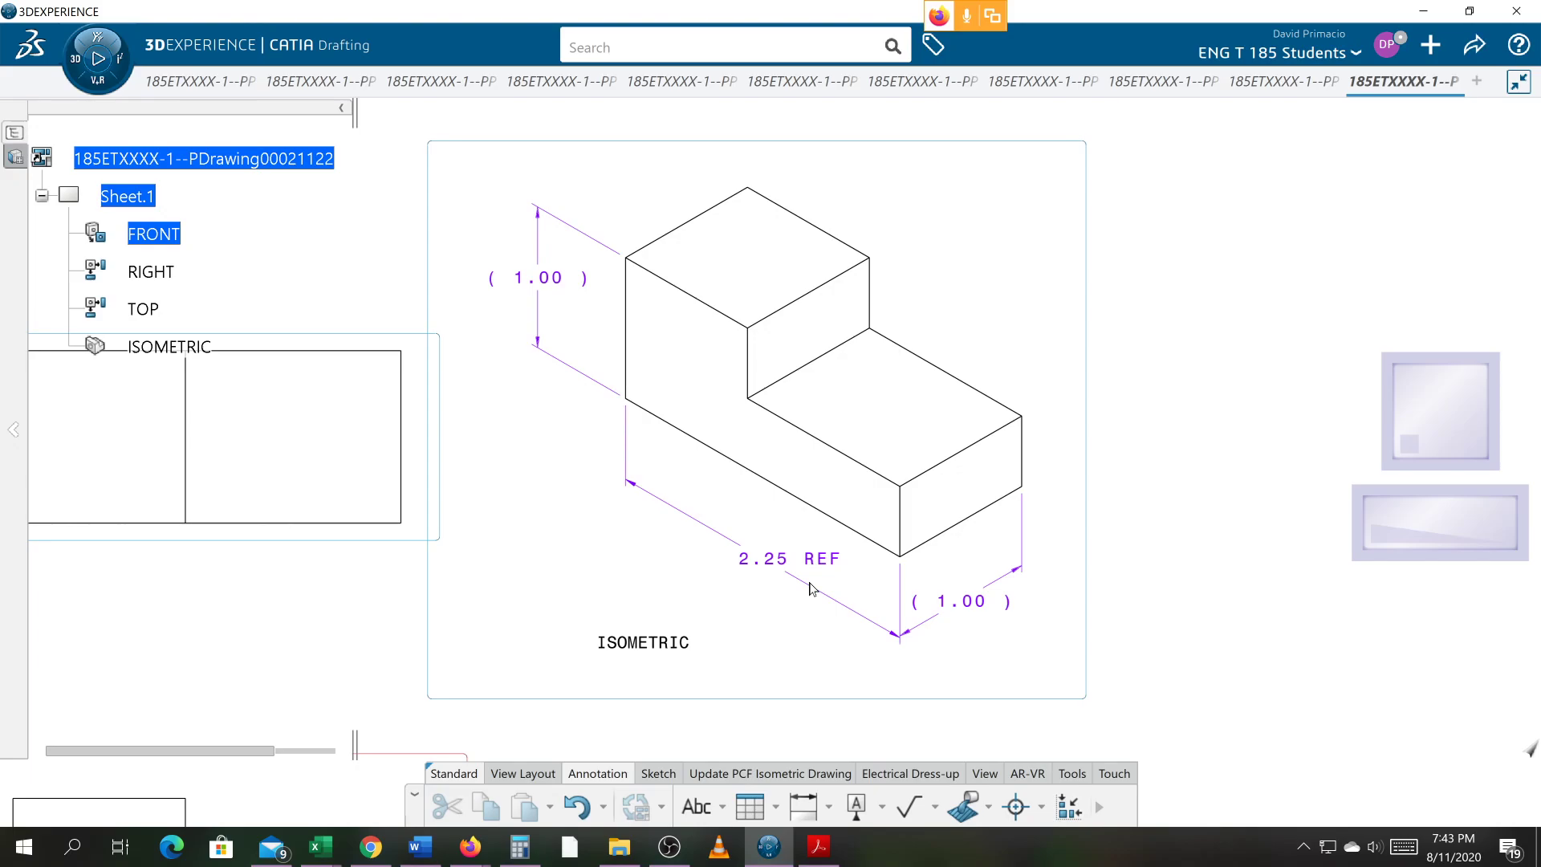
mouse_move(526, 527)
middle_mouse_down()
mouse_move(525, 553)
mouse_move(479, 581)
mouse_move(661, 444)
middle_mouse_up()
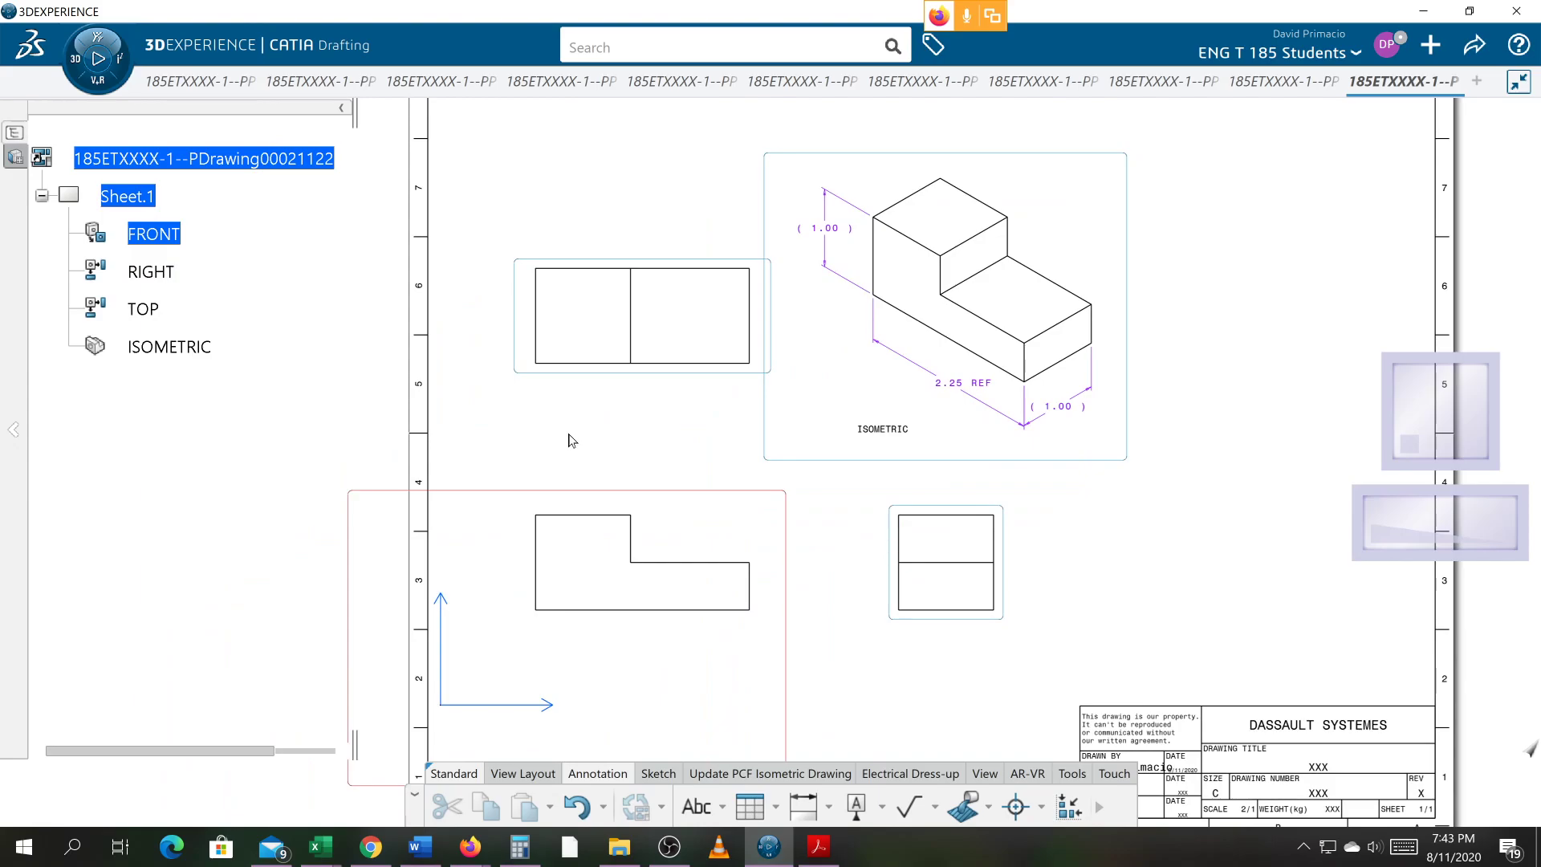
mouse_move(779, 422)
middle_mouse_down()
mouse_move(550, 533)
mouse_move(554, 520)
mouse_move(685, 543)
middle_mouse_up()
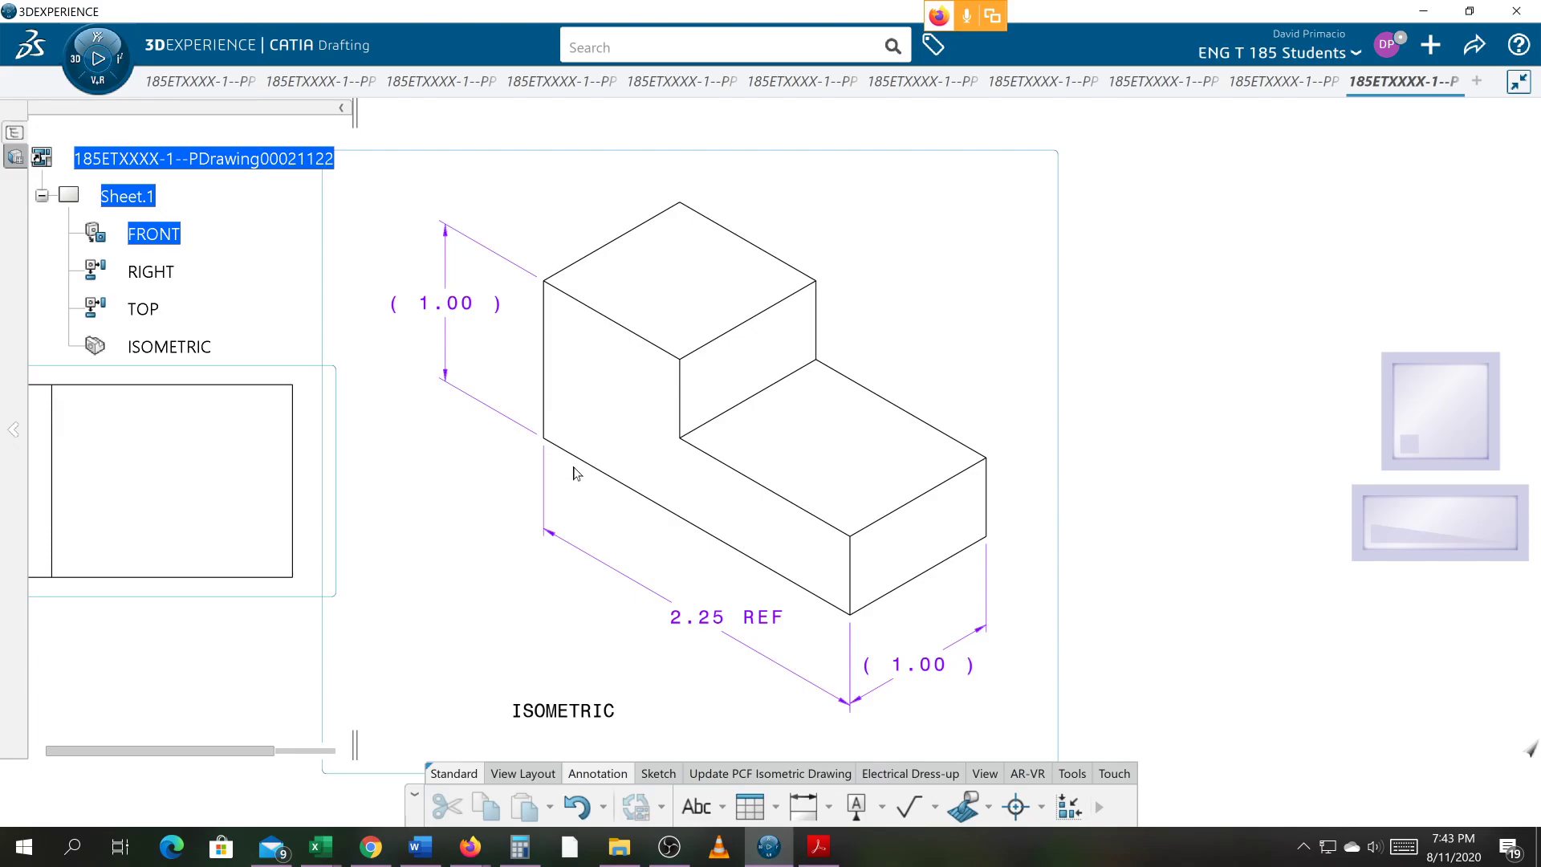
middle_click_drag(543, 623, 615, 565)
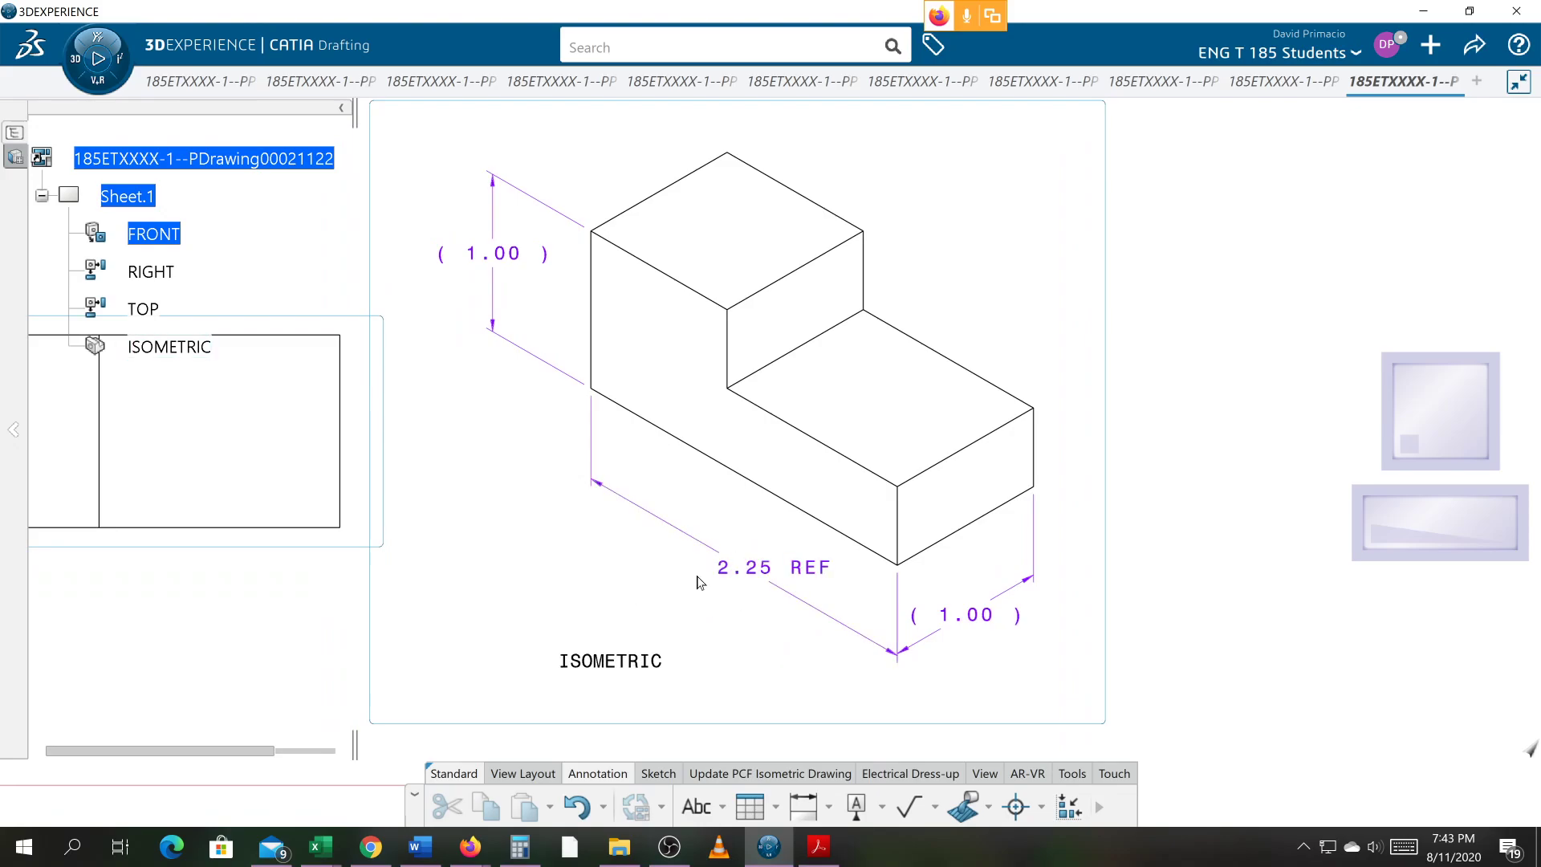
- Examine the dimension handle options for creation and modification in the Mechanical Drafting preferences
left_click(1386, 46)
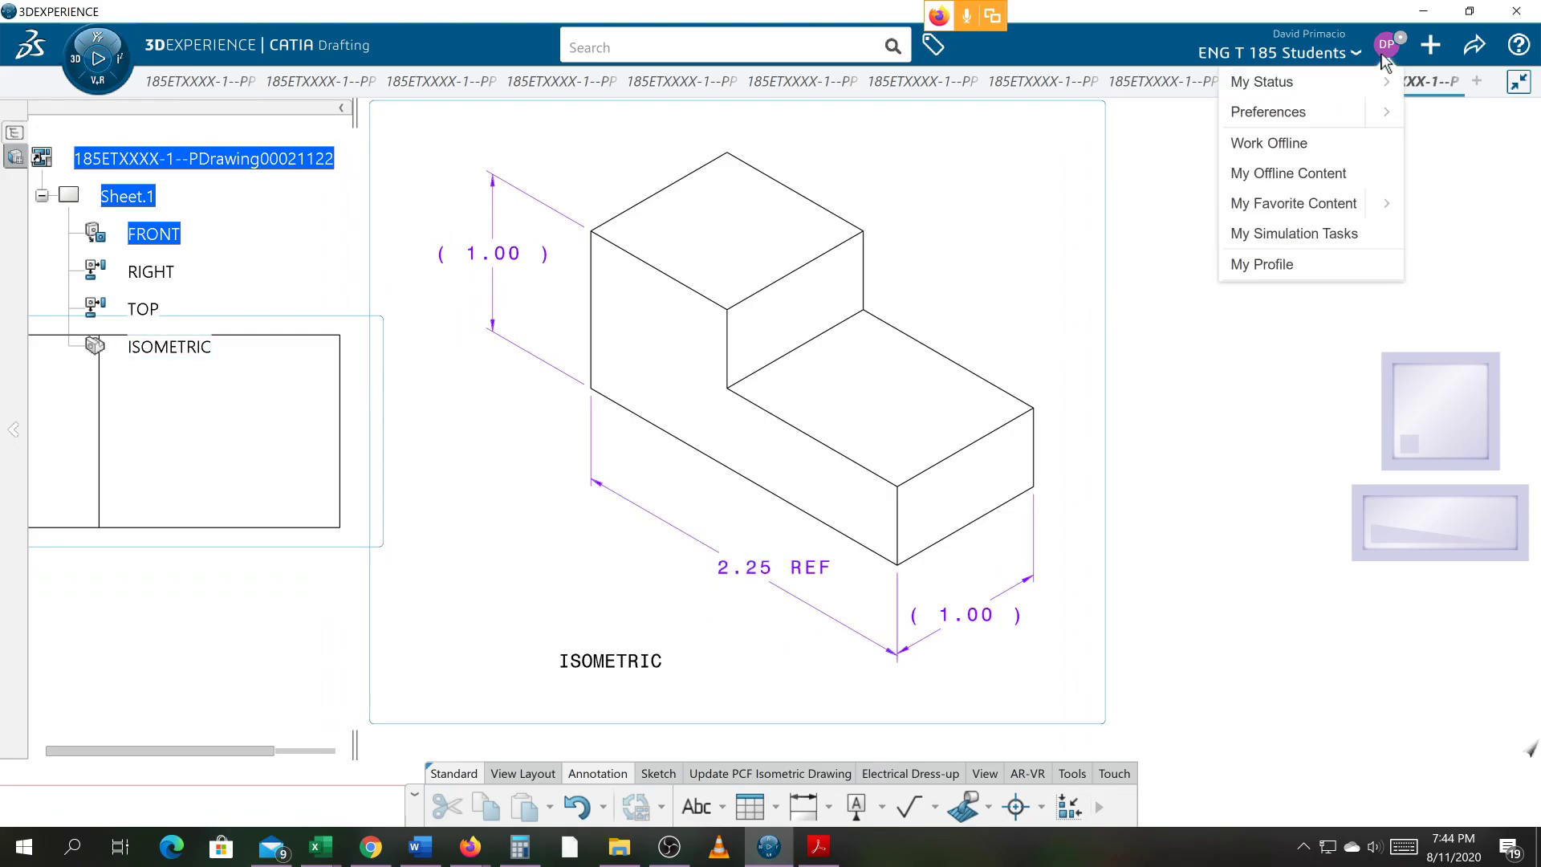
left_click(1389, 119)
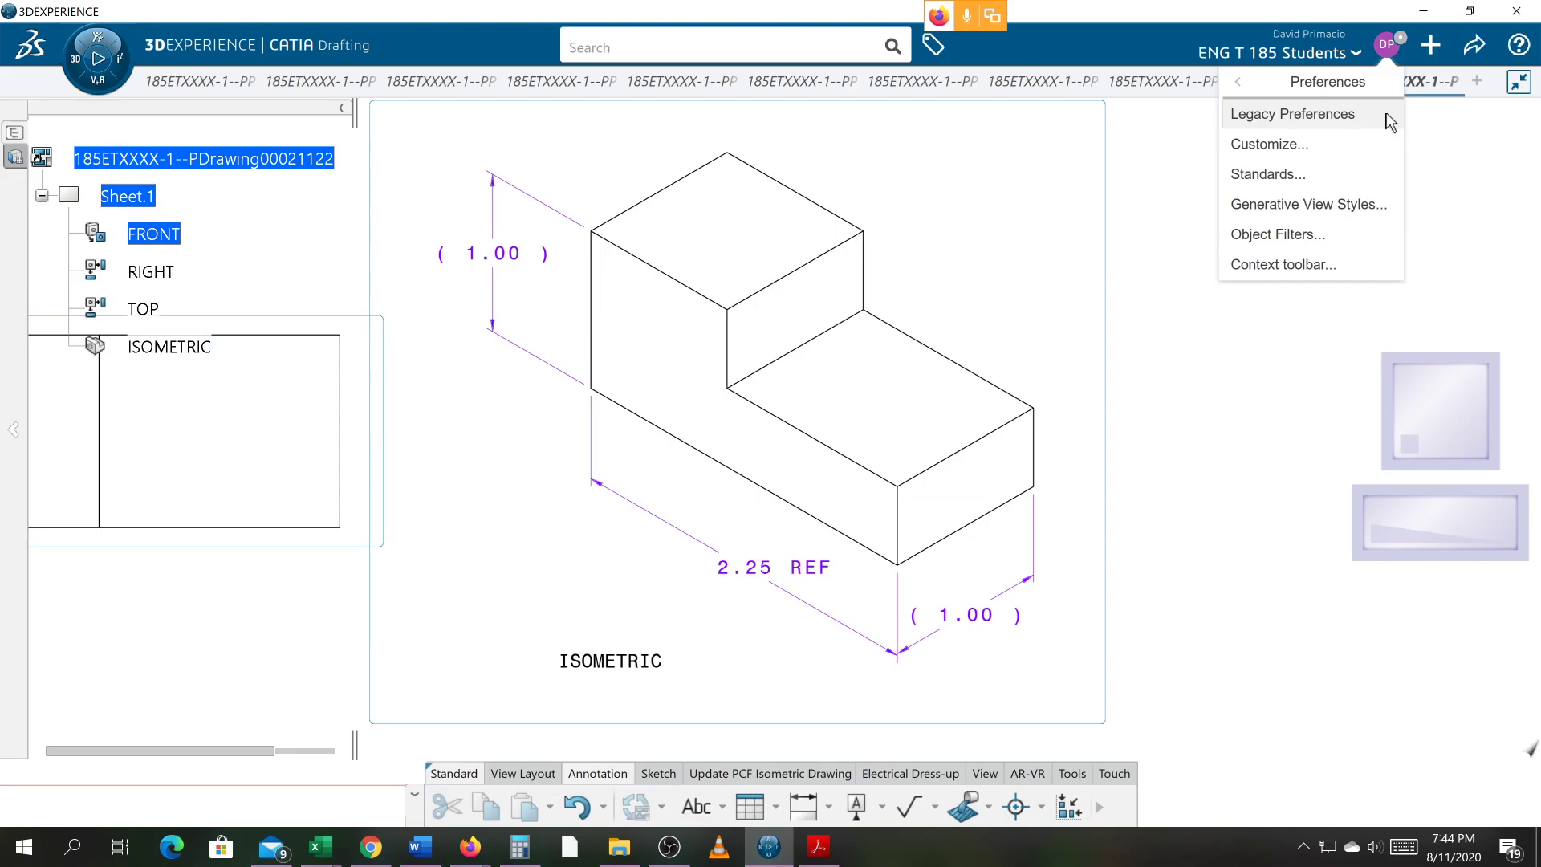
left_click(1329, 118)
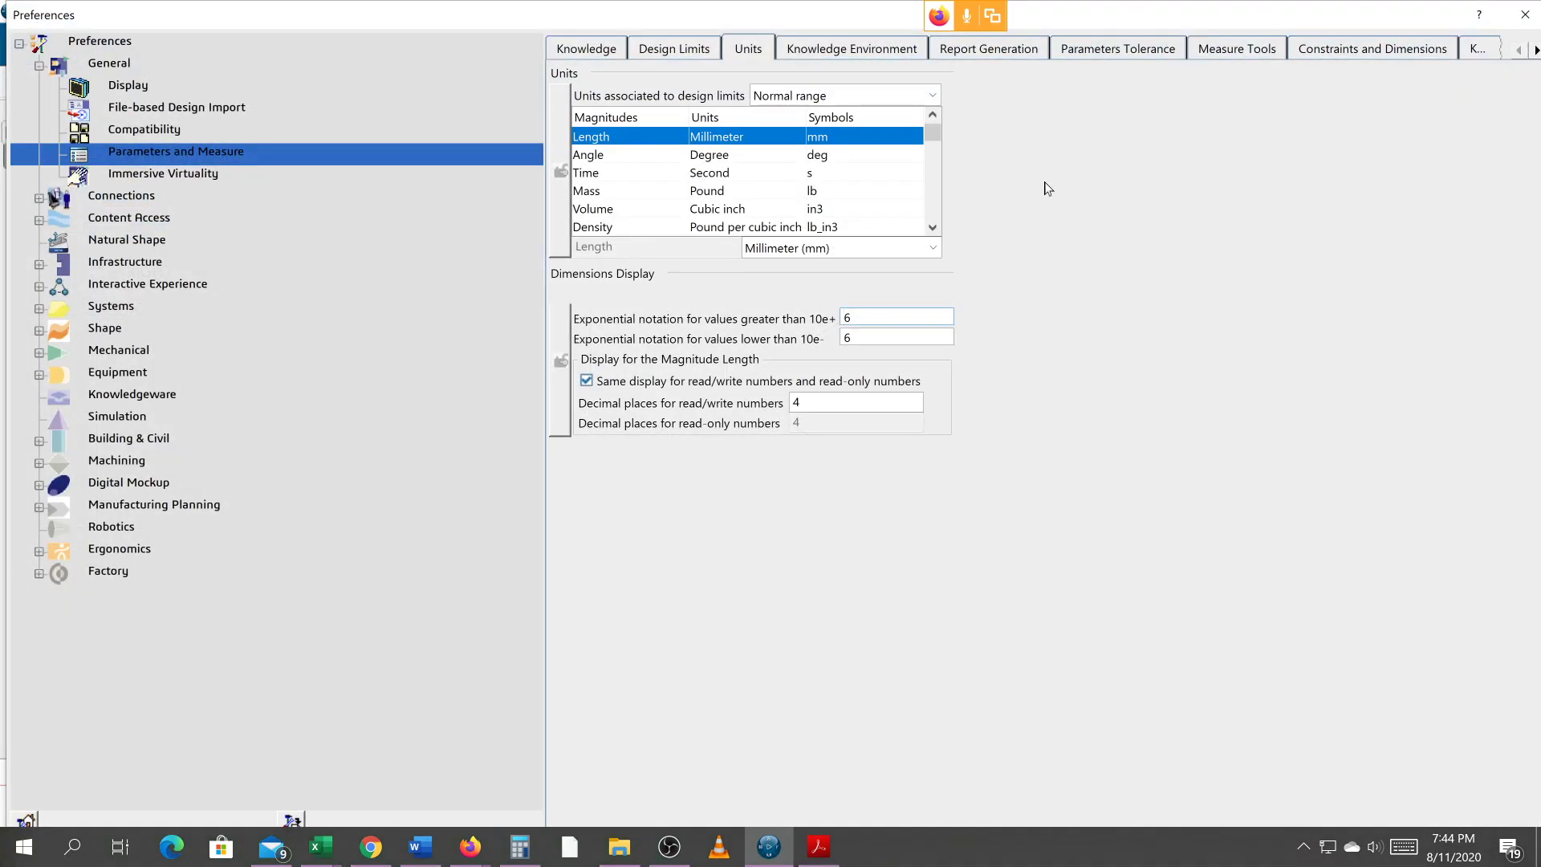
left_click(137, 353)
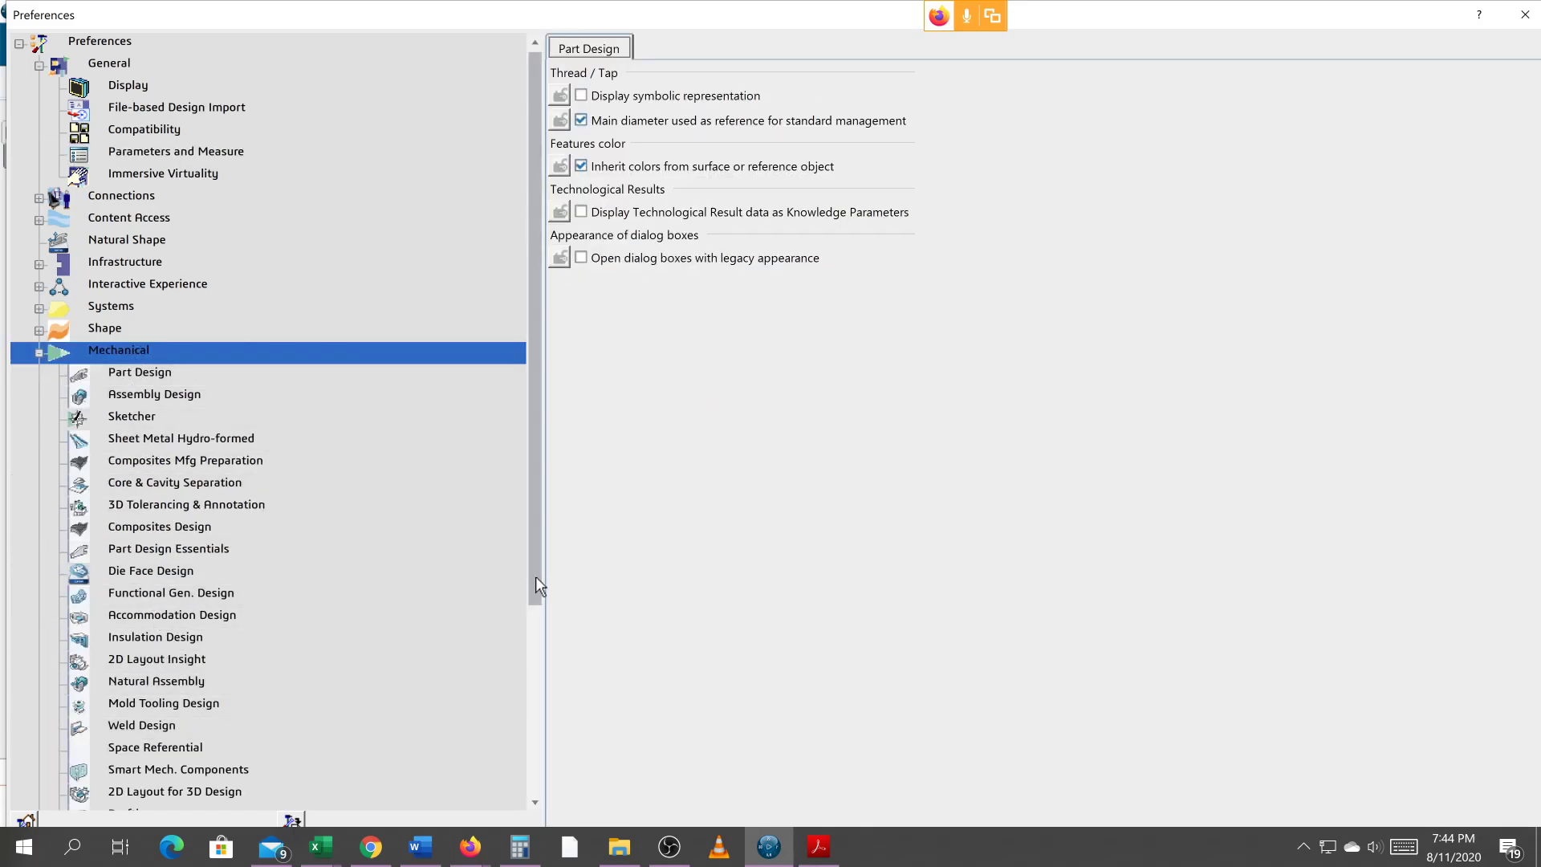
left_click_drag(533, 578, 523, 664)
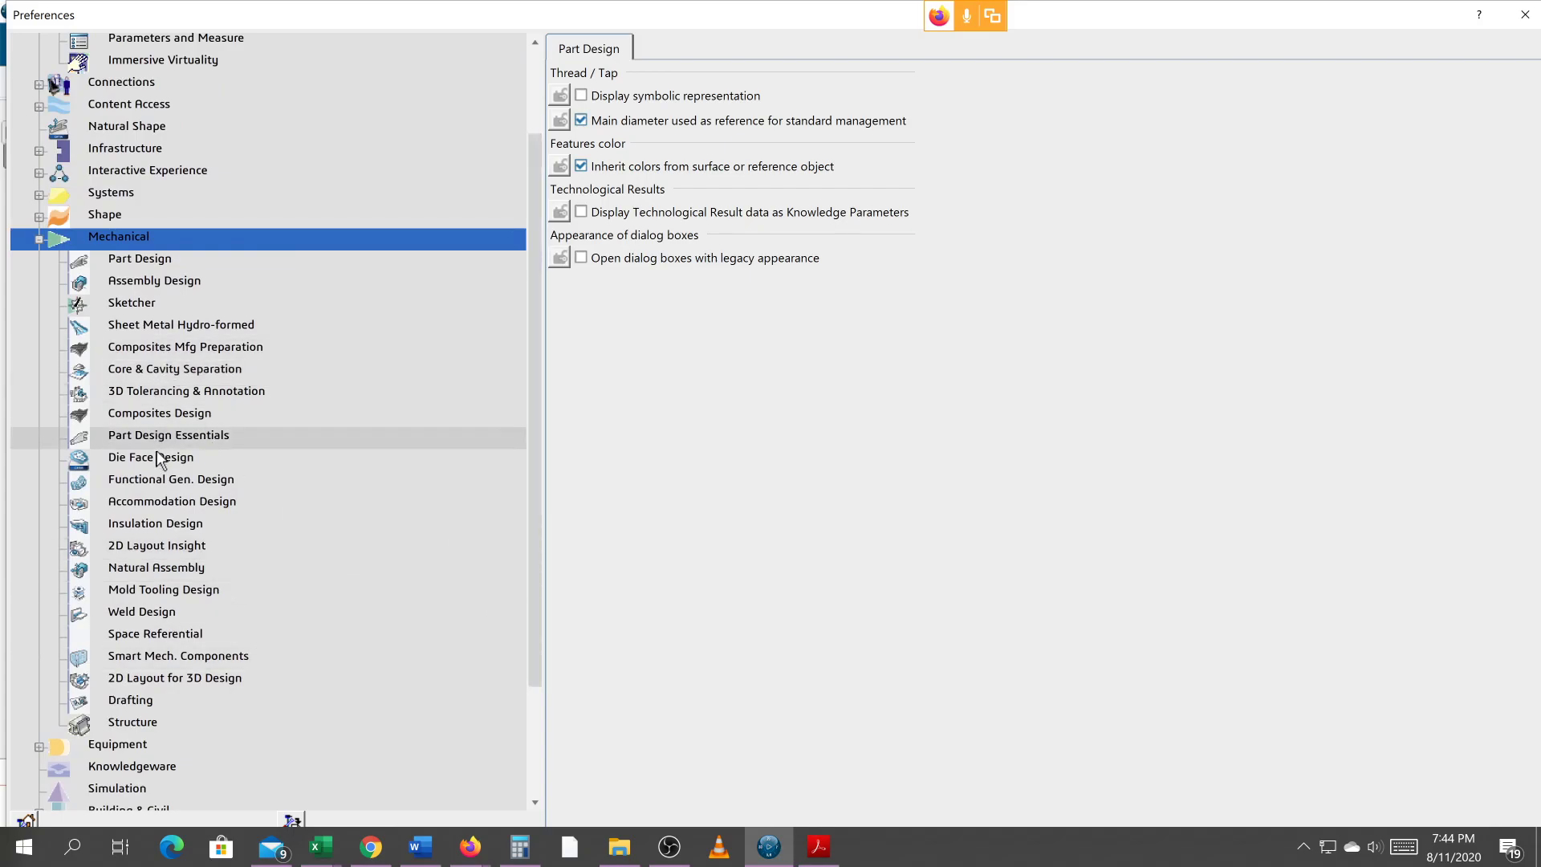
left_click(132, 701)
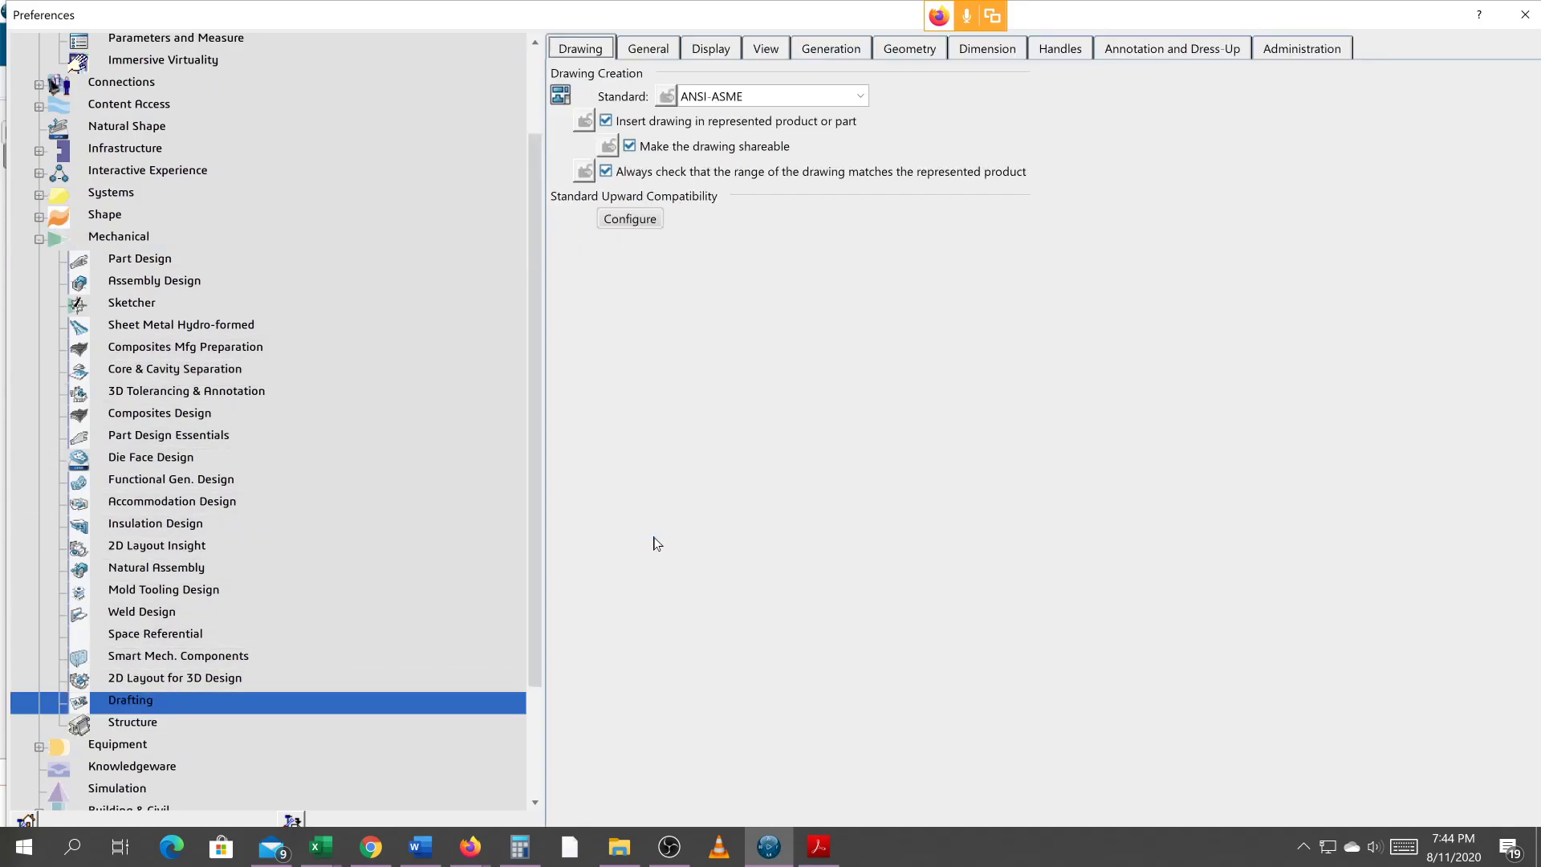
left_click(1049, 50)
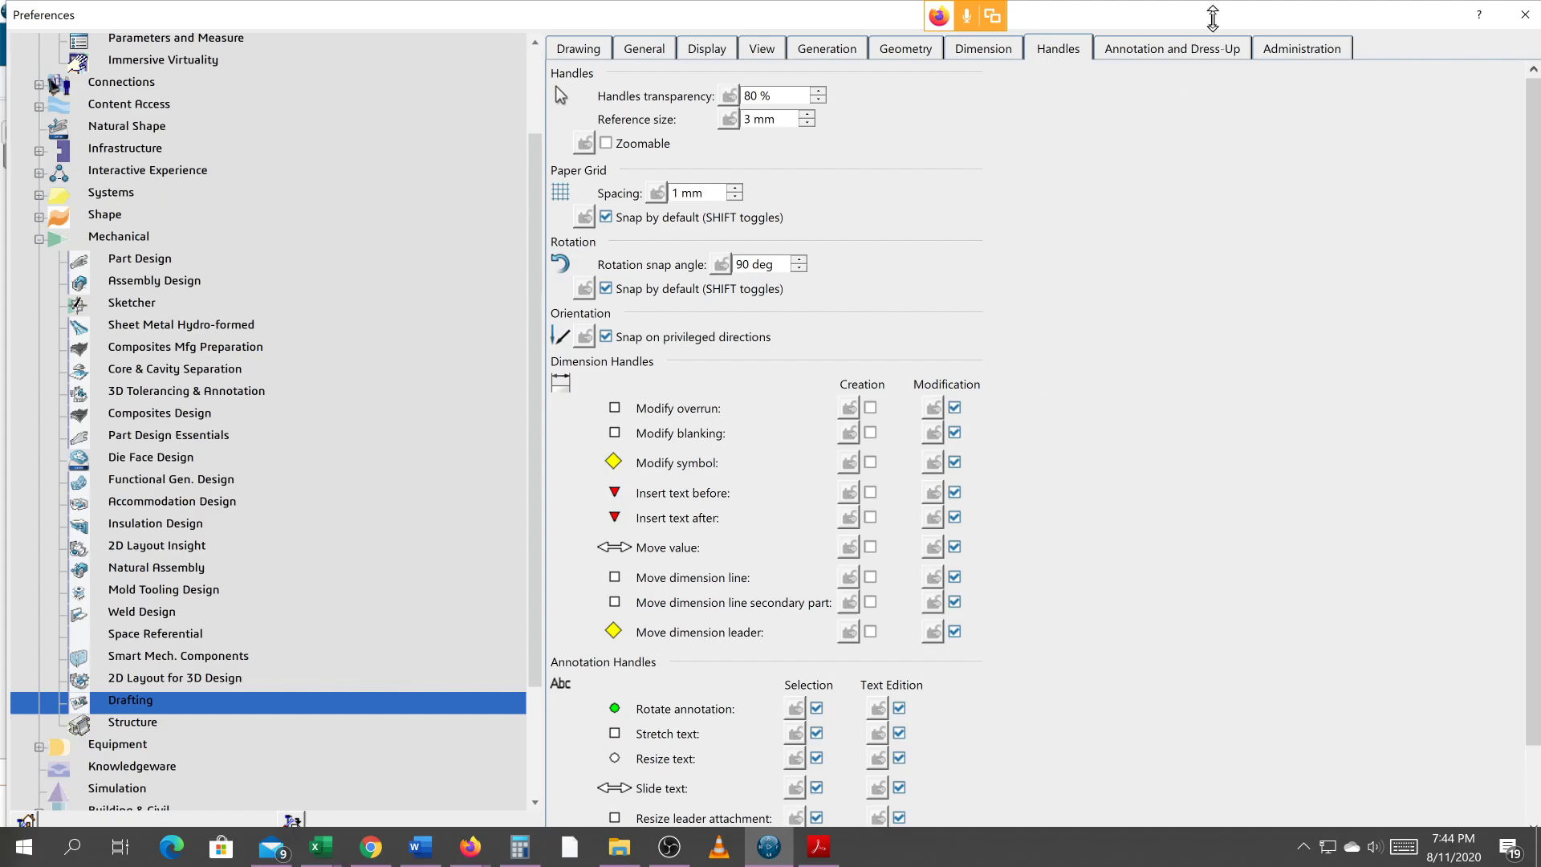
double_click(1214, 32)
double_click(1205, 54)
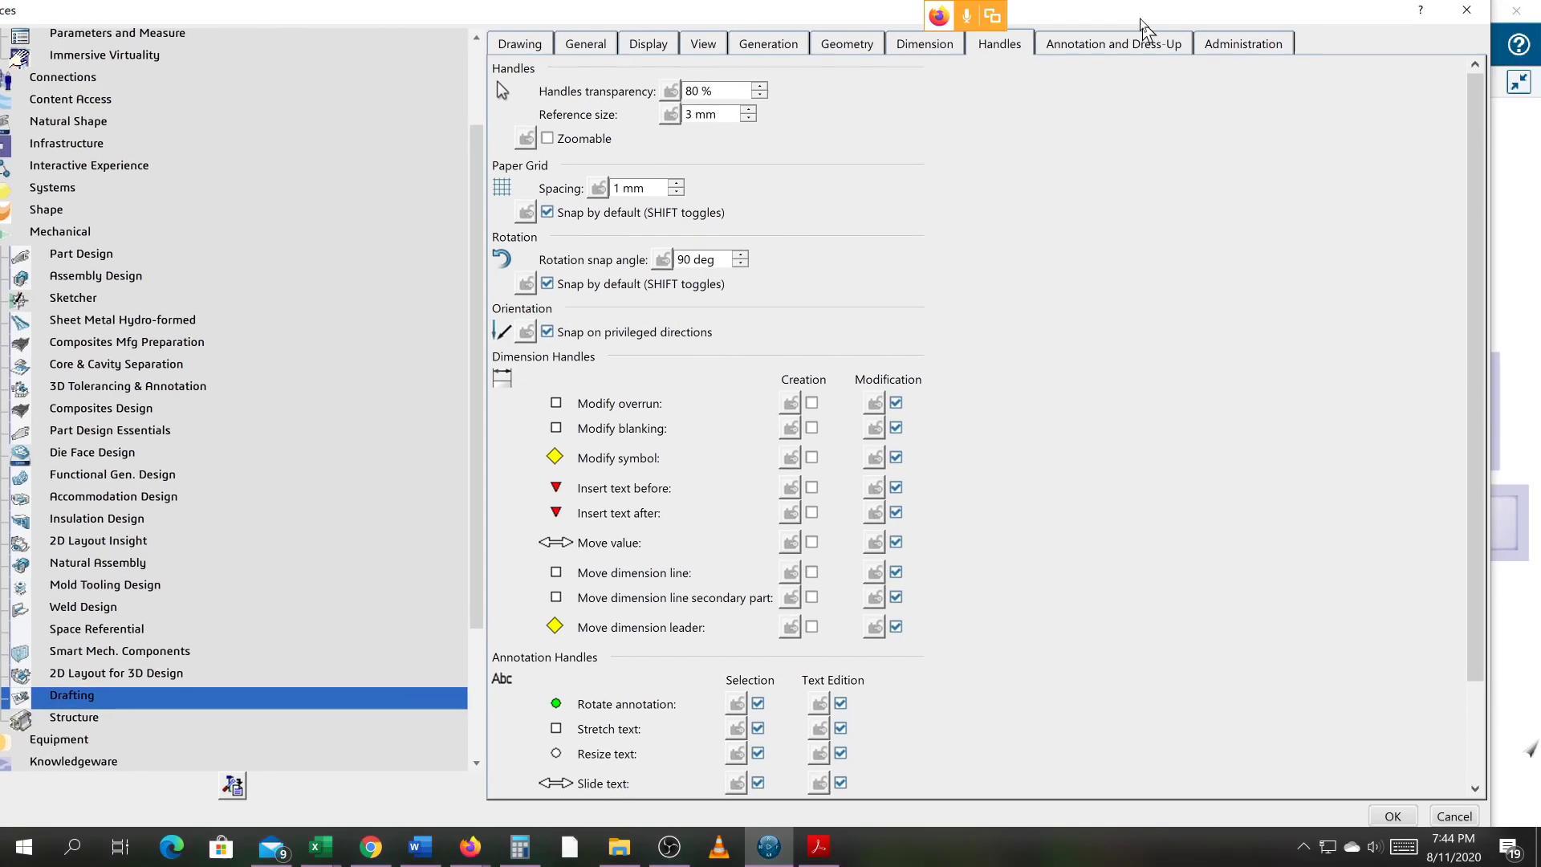
left_click(1368, 812)
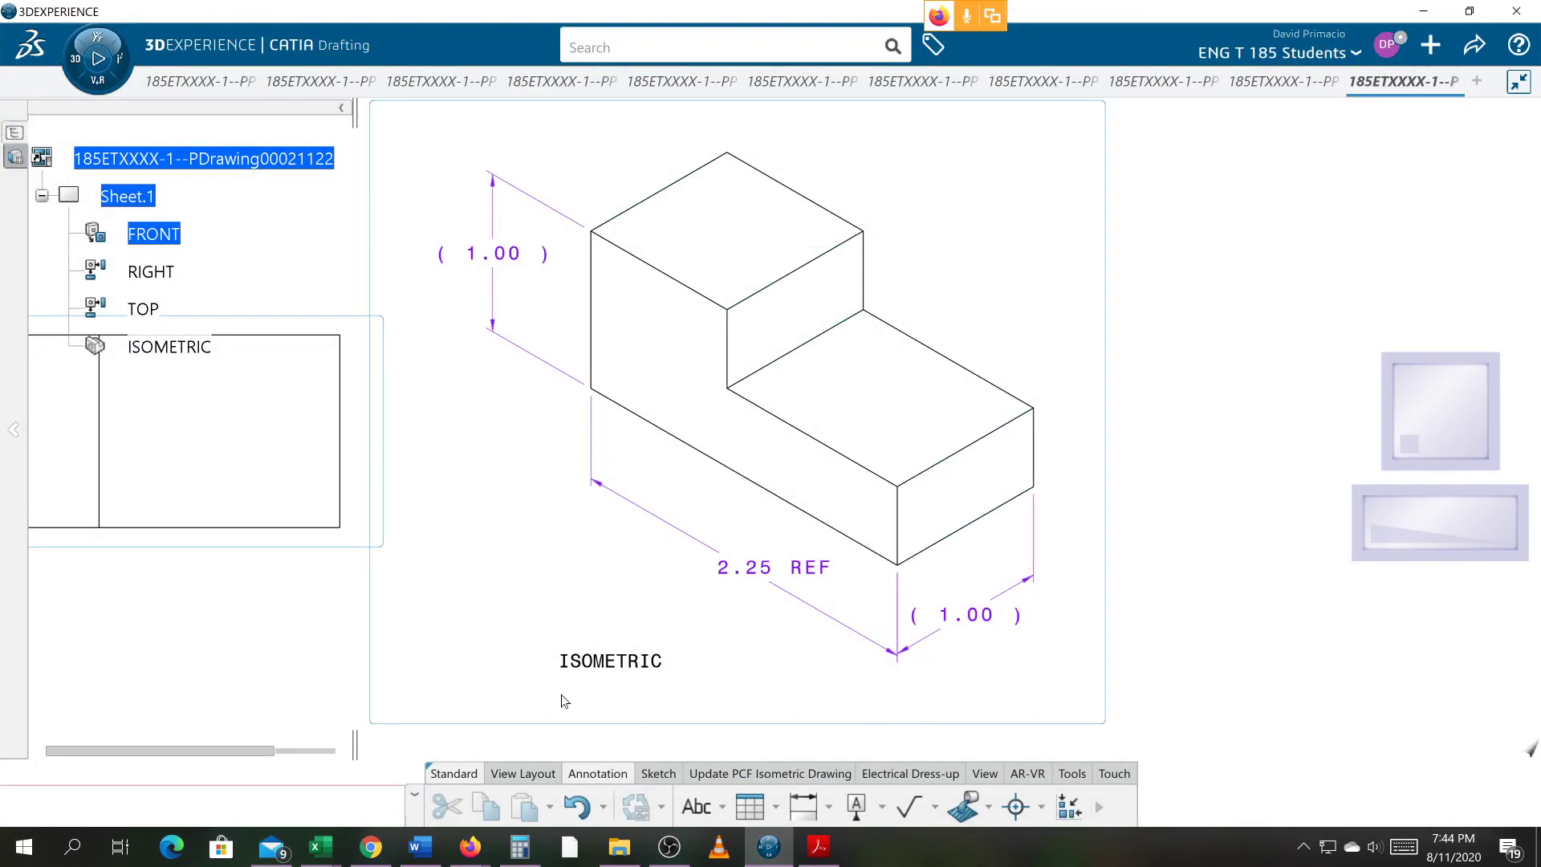
- Change the isometric view's label text to -100 ISOMETRIC VIEW
middle_click_drag(605, 702, 663, 636)
double_click(629, 657)
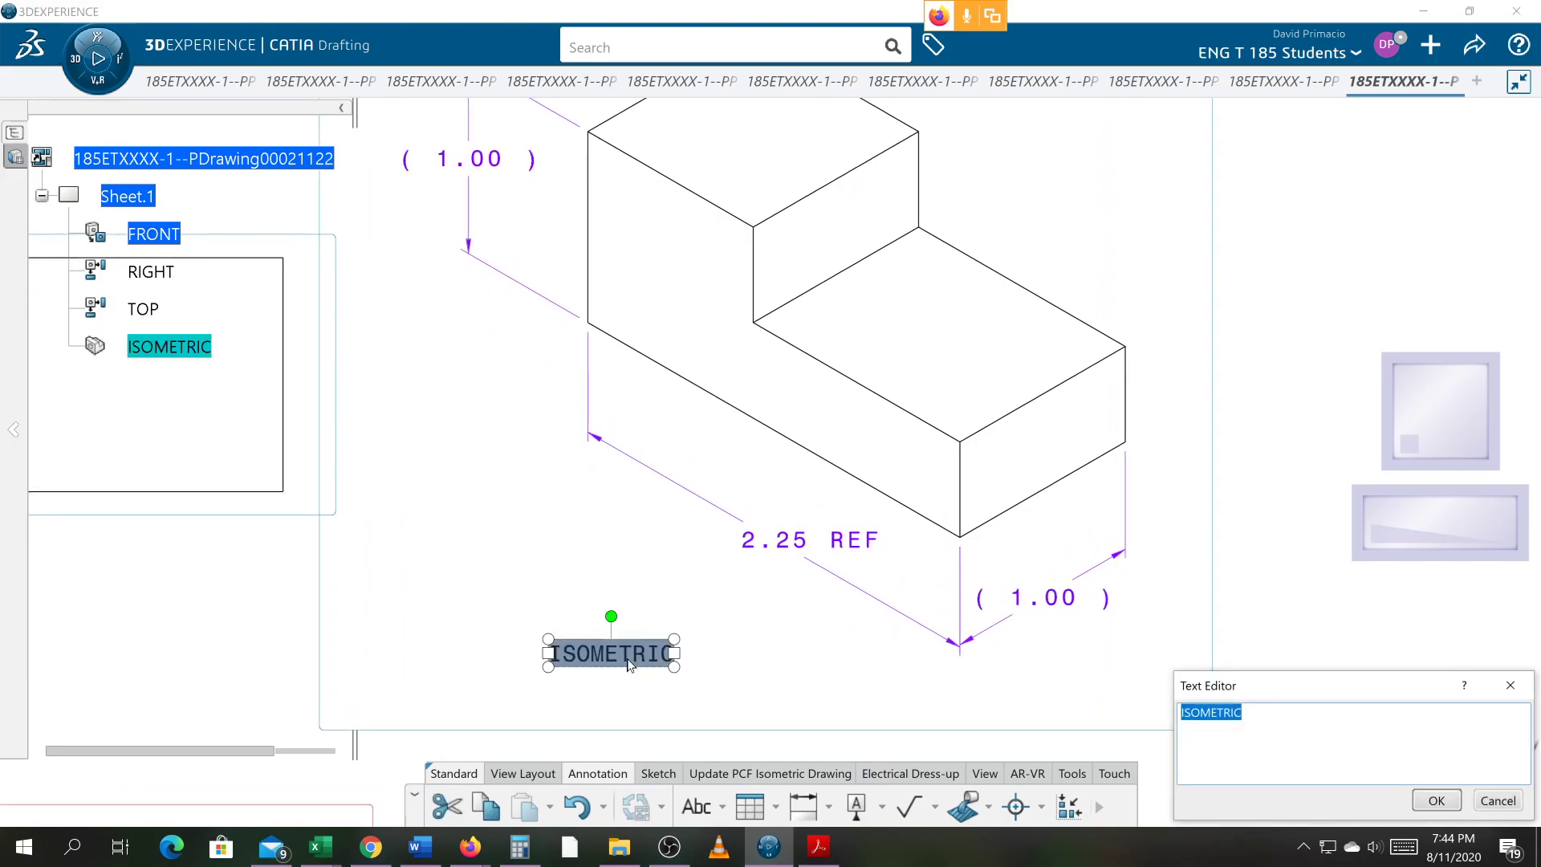
left_click(1243, 712)
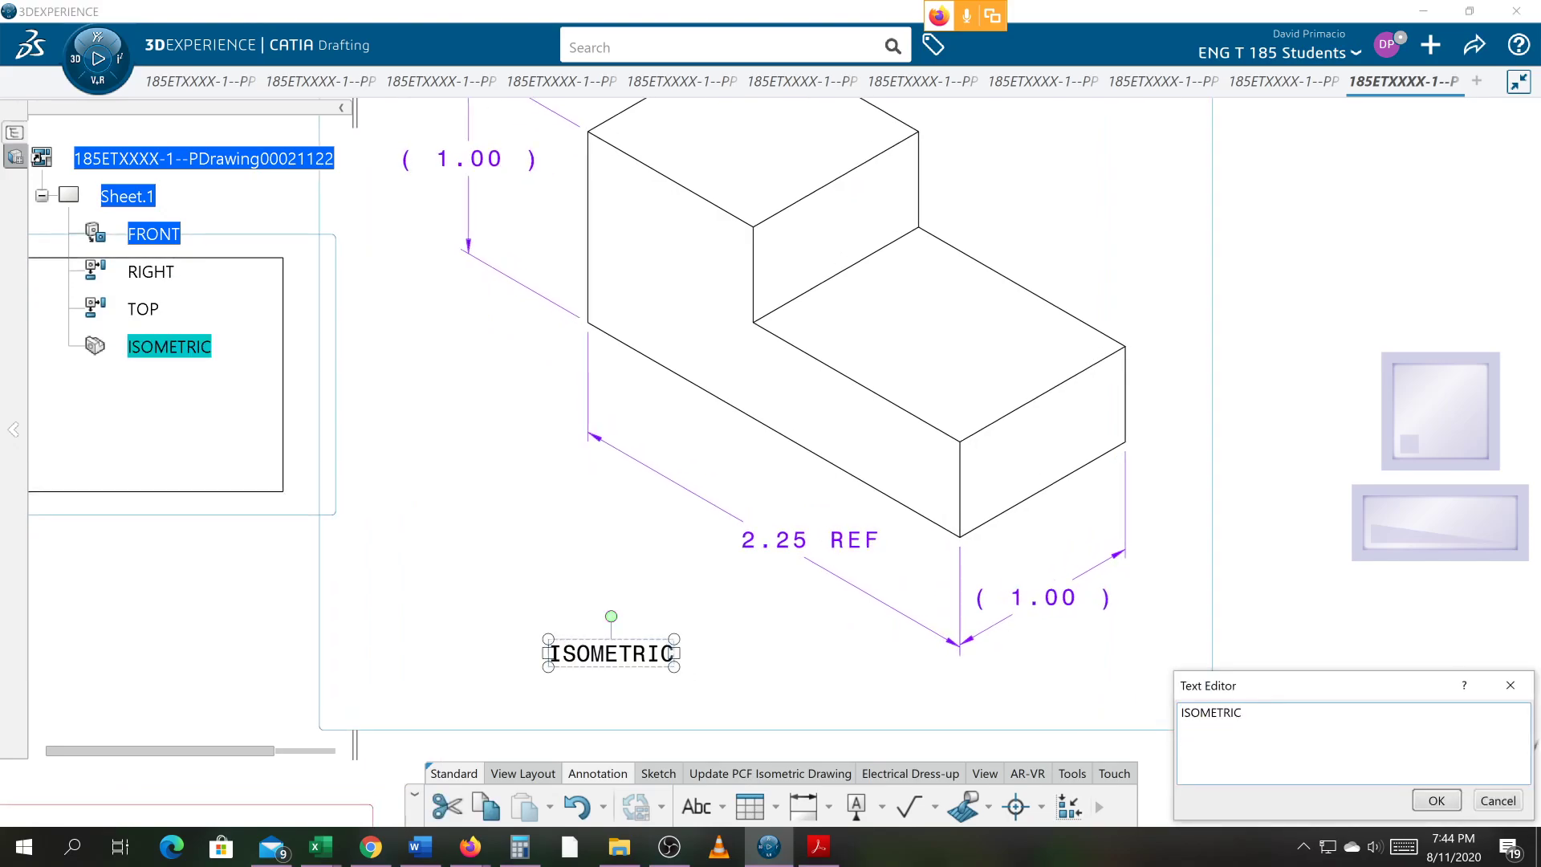
type("-100")
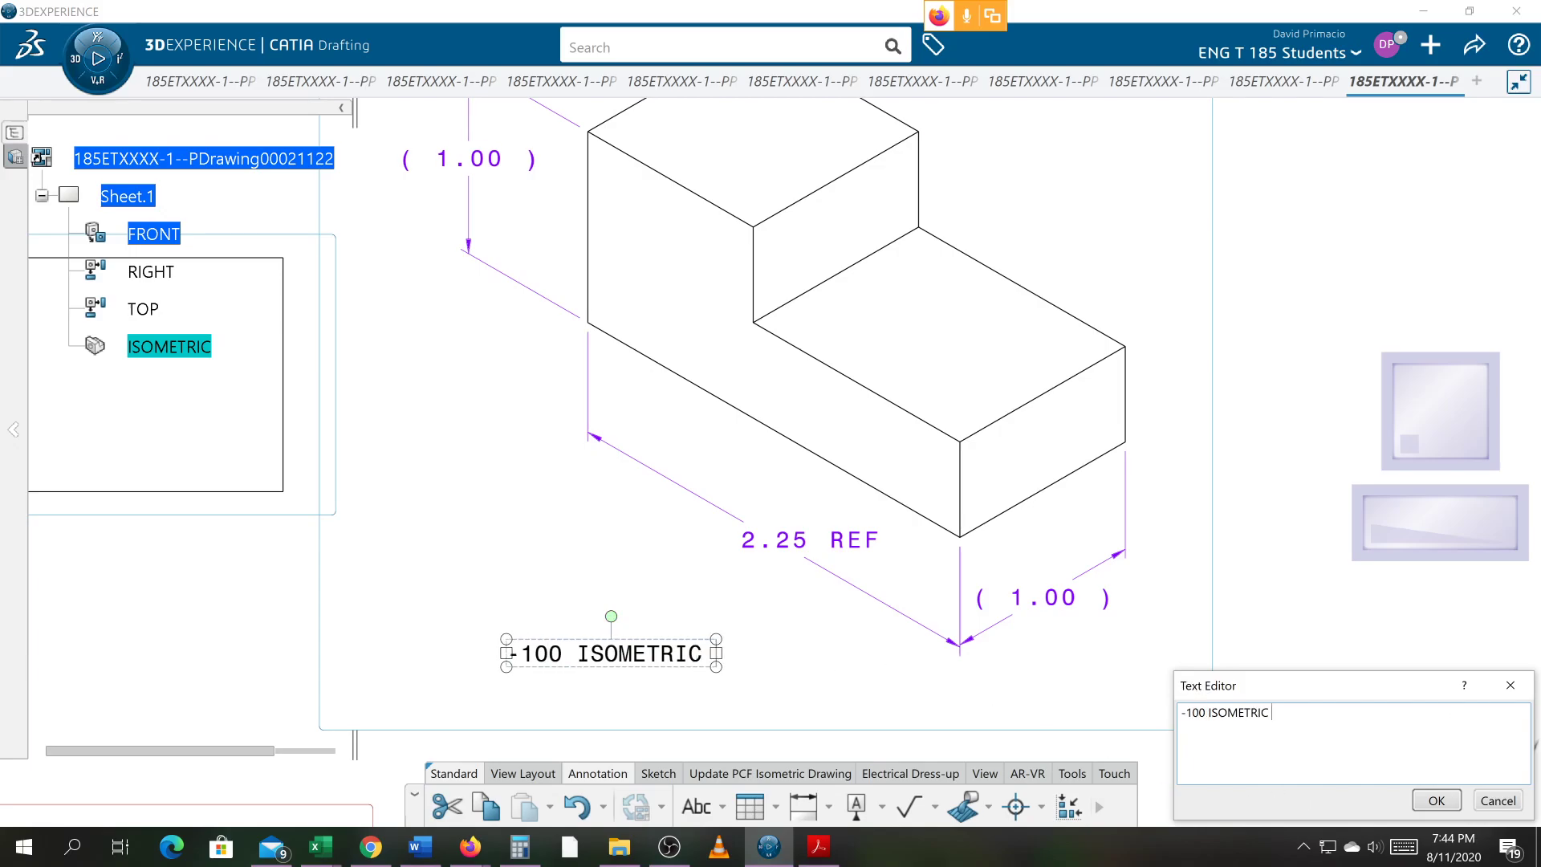
key("Caps_Lock")
type("vie")
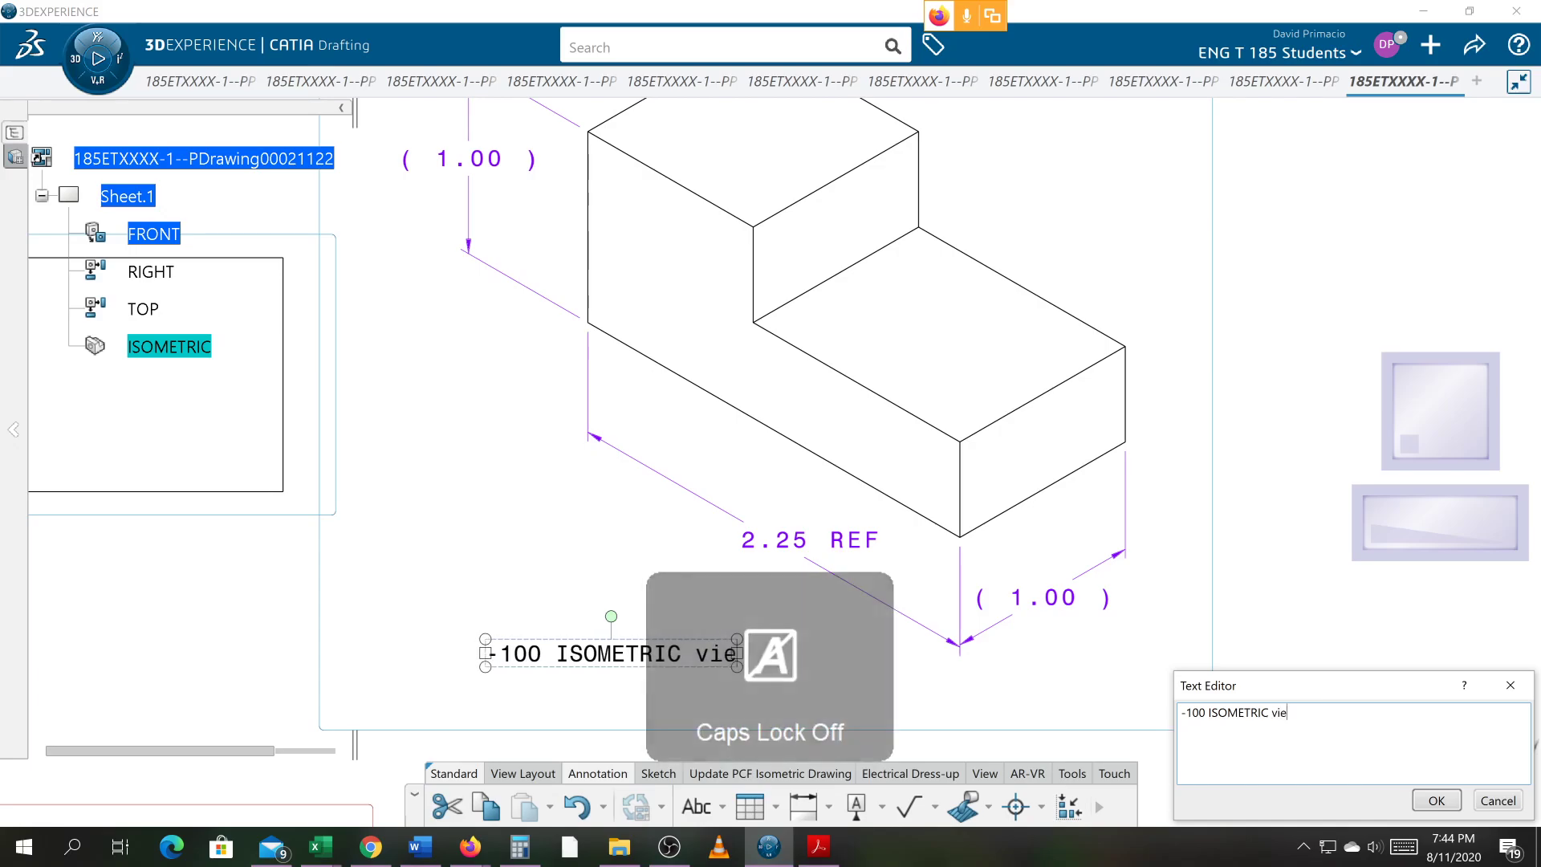
key("BackSpace")
key("BackSpace")
type("v")
key("BackSpace")
key("Caps_Lock")
type("VIEW")
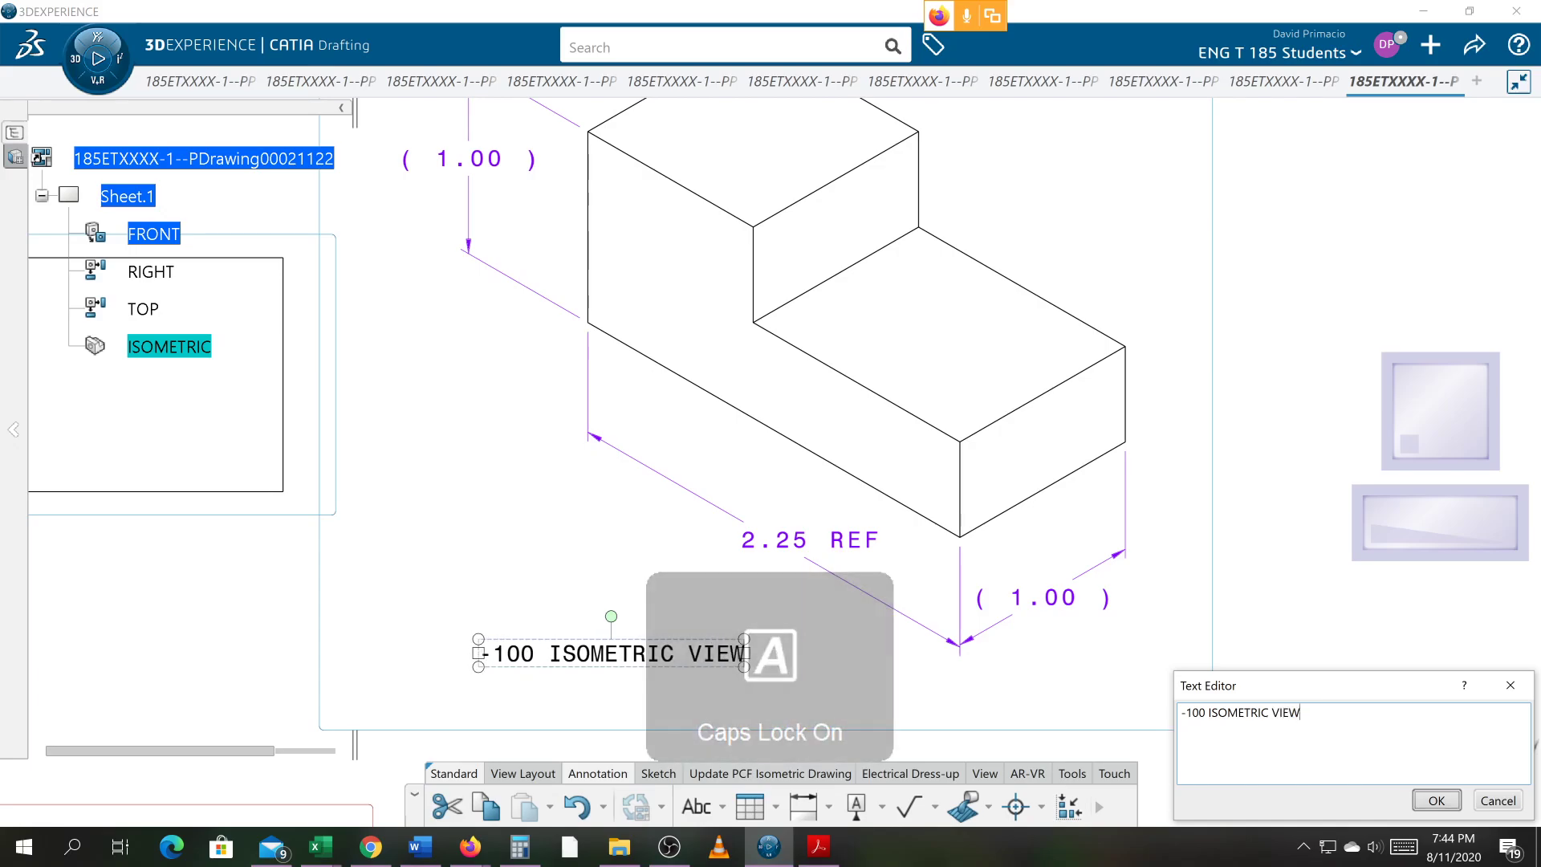
left_click(1436, 801)
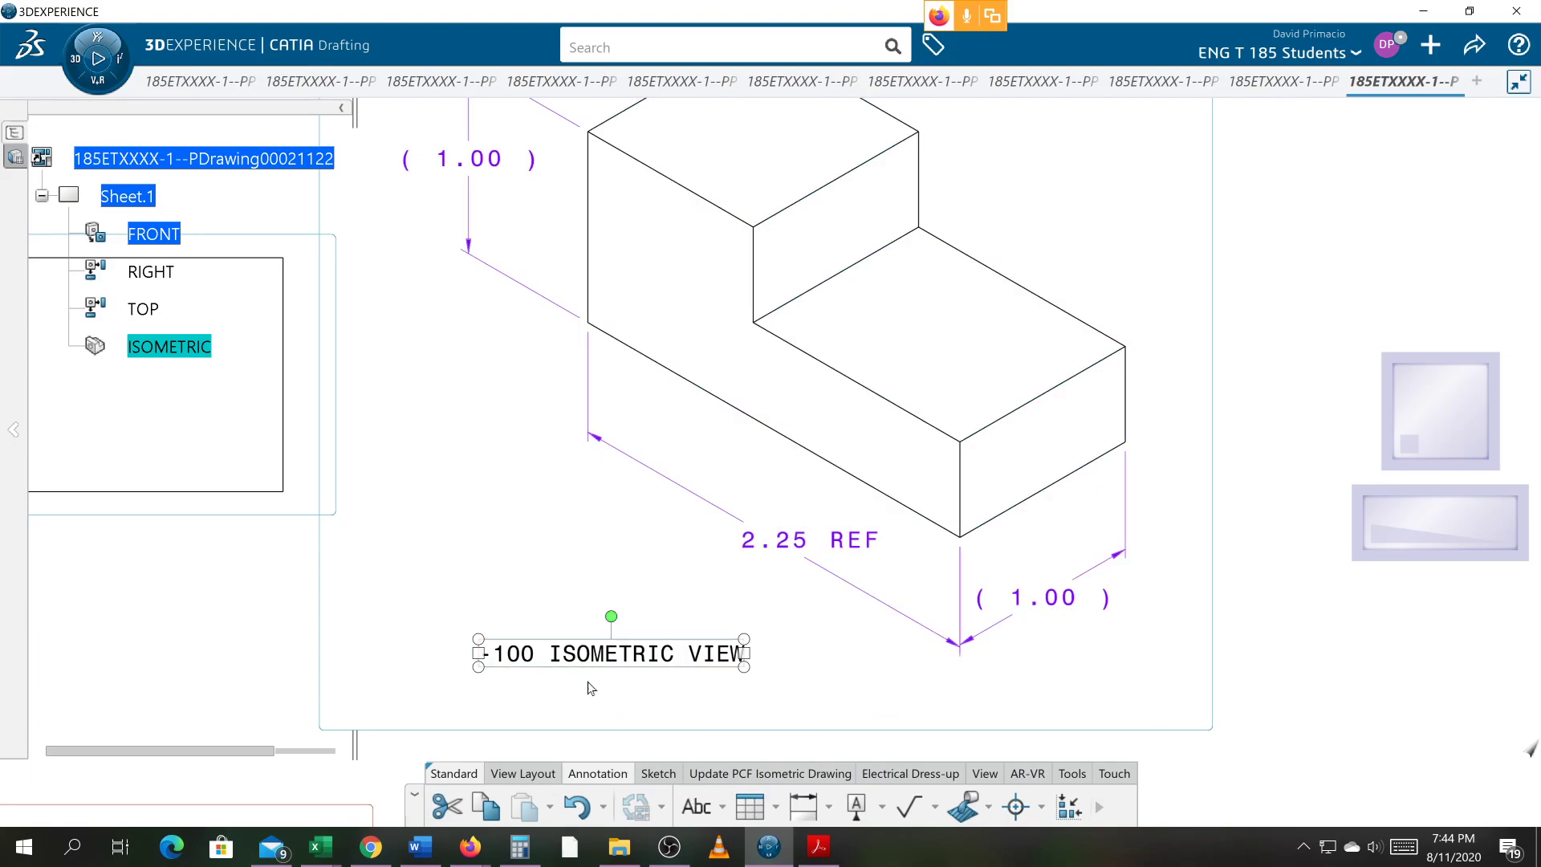
- Add a second line reading ENGINEERING REF ONLY to the isometric view's label
double_click(581, 656)
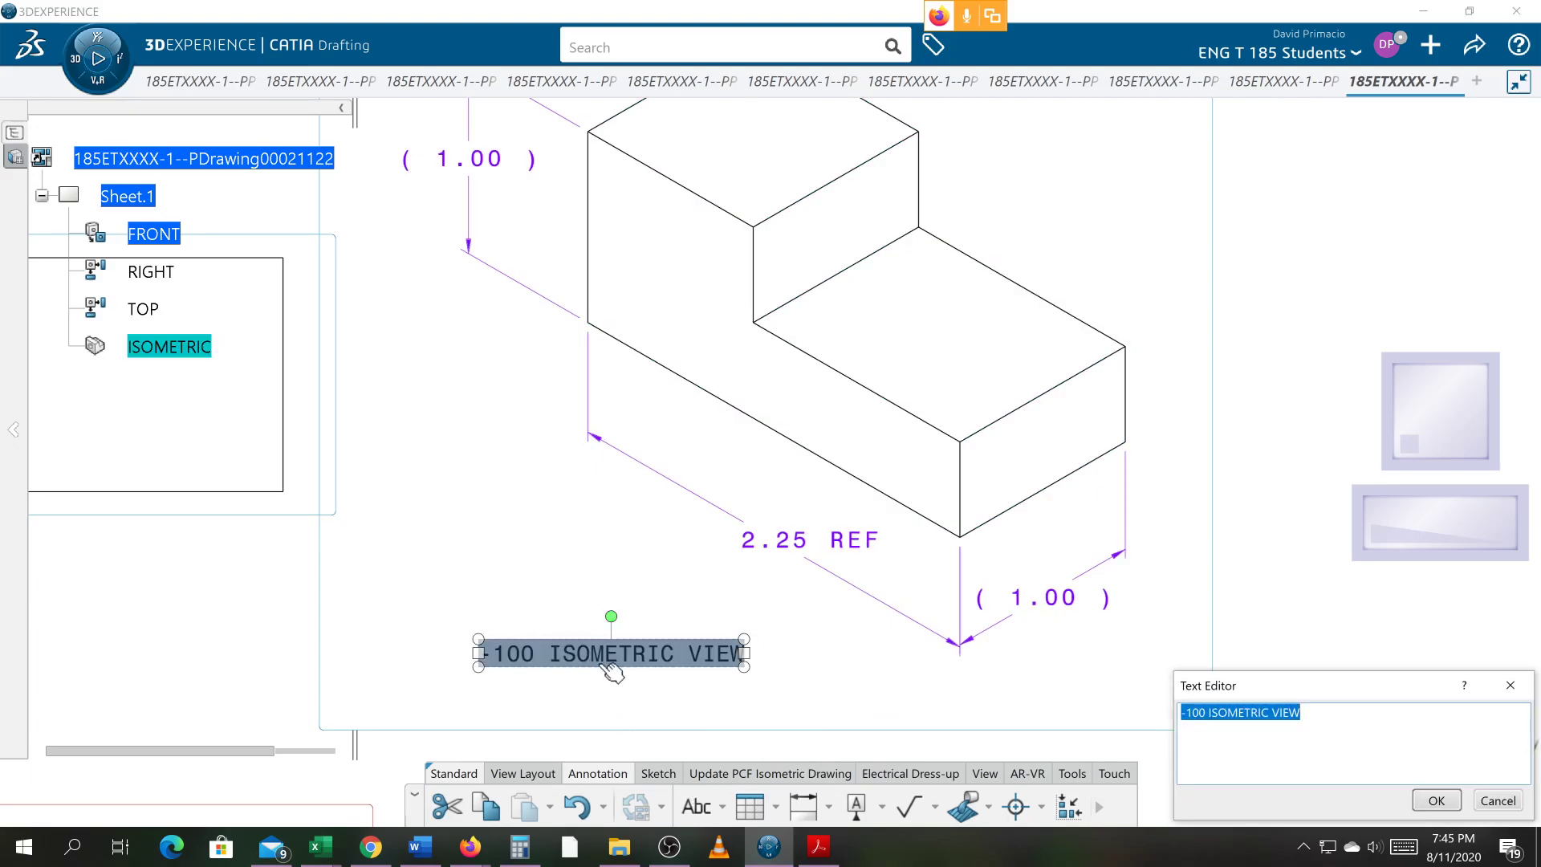
key("Up")
key("Return")
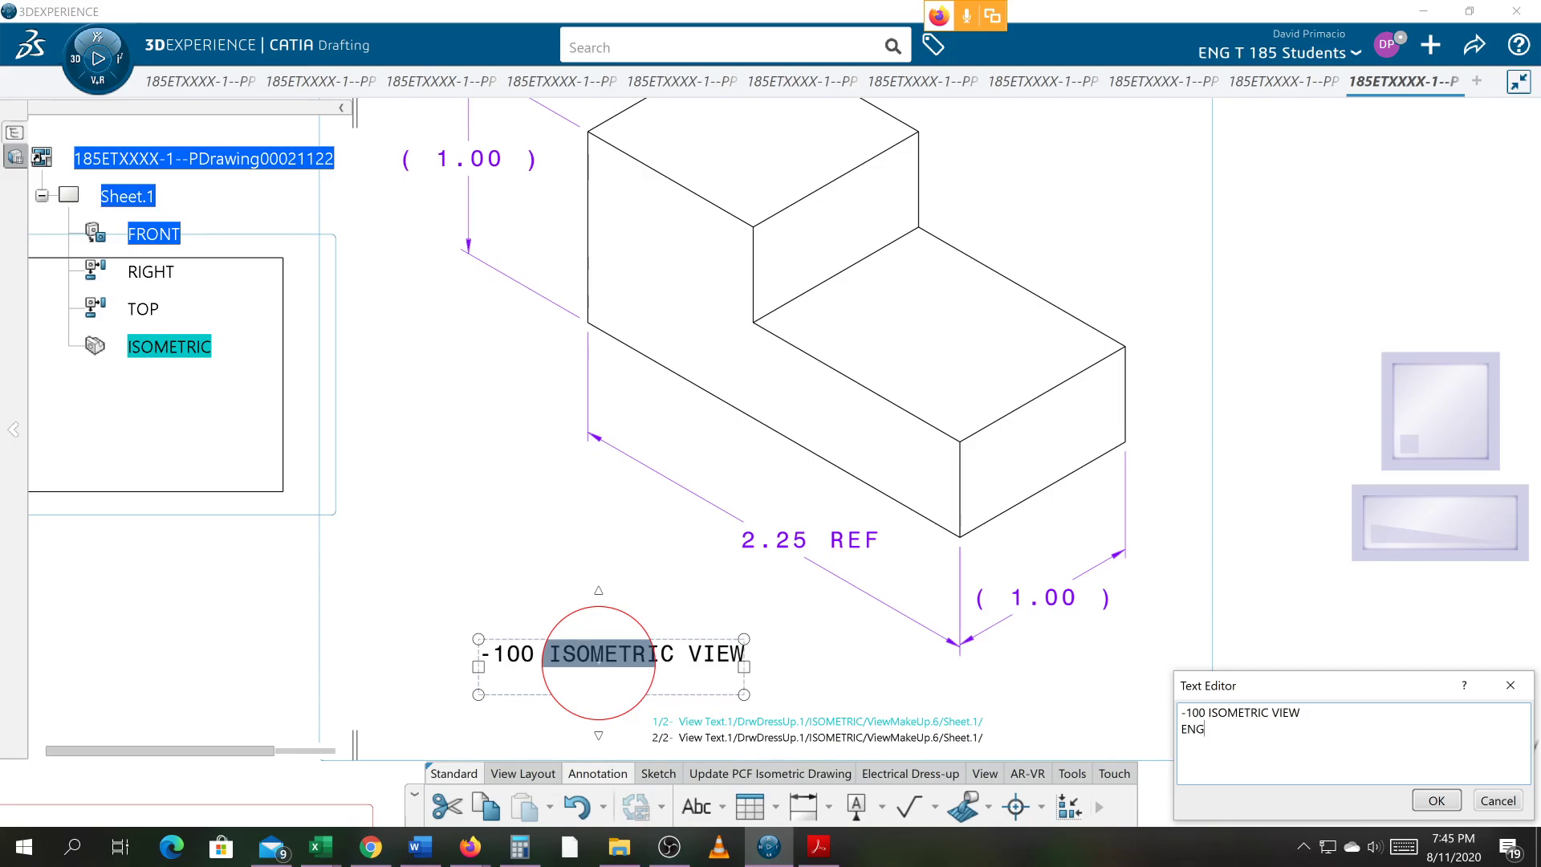
type("ERING REF ONLY")
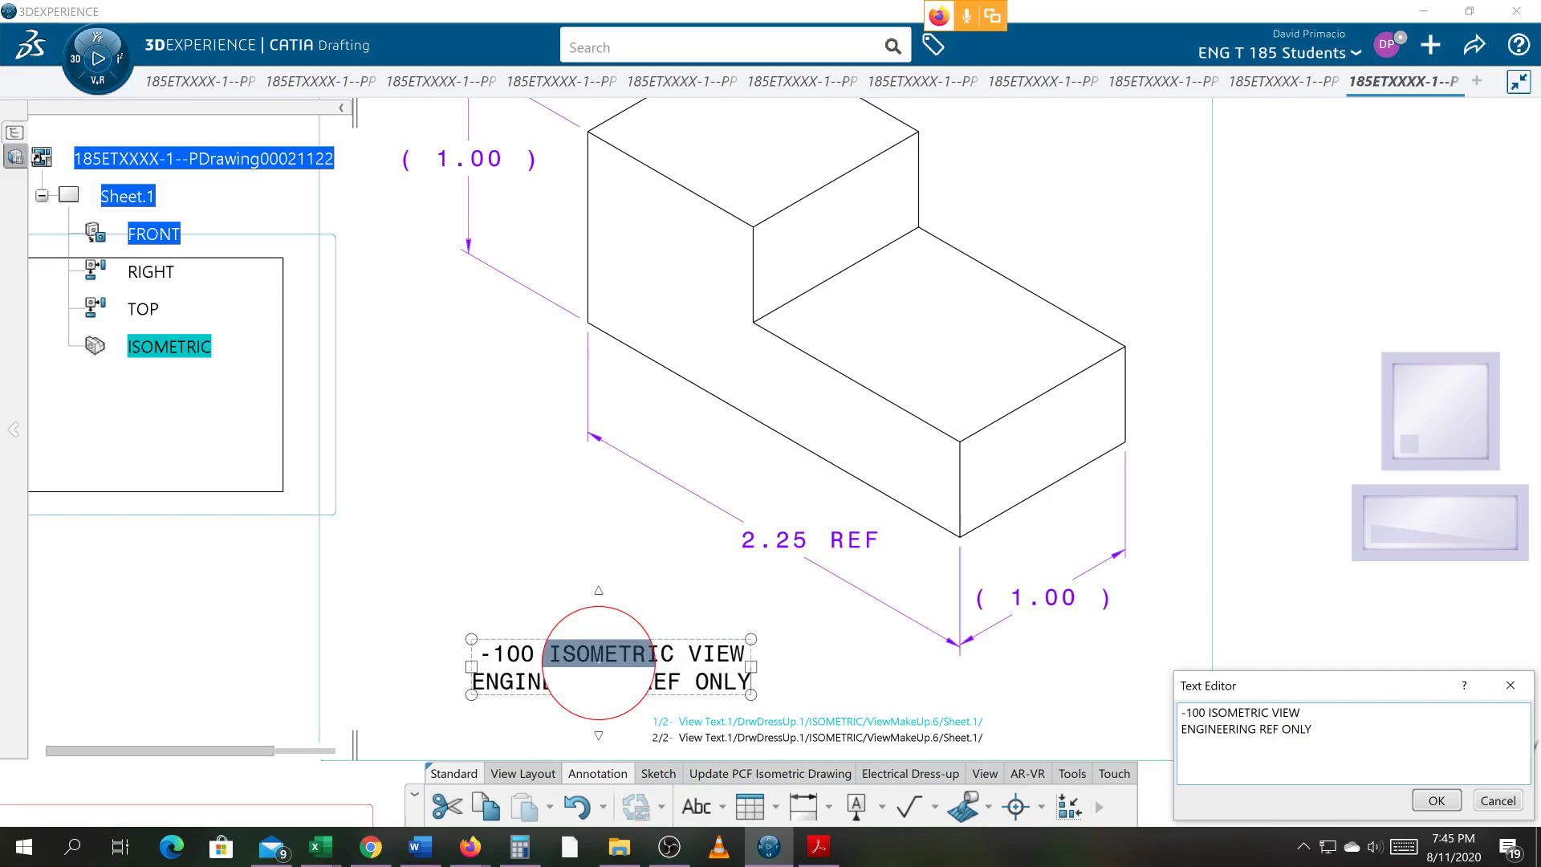
key("Return")
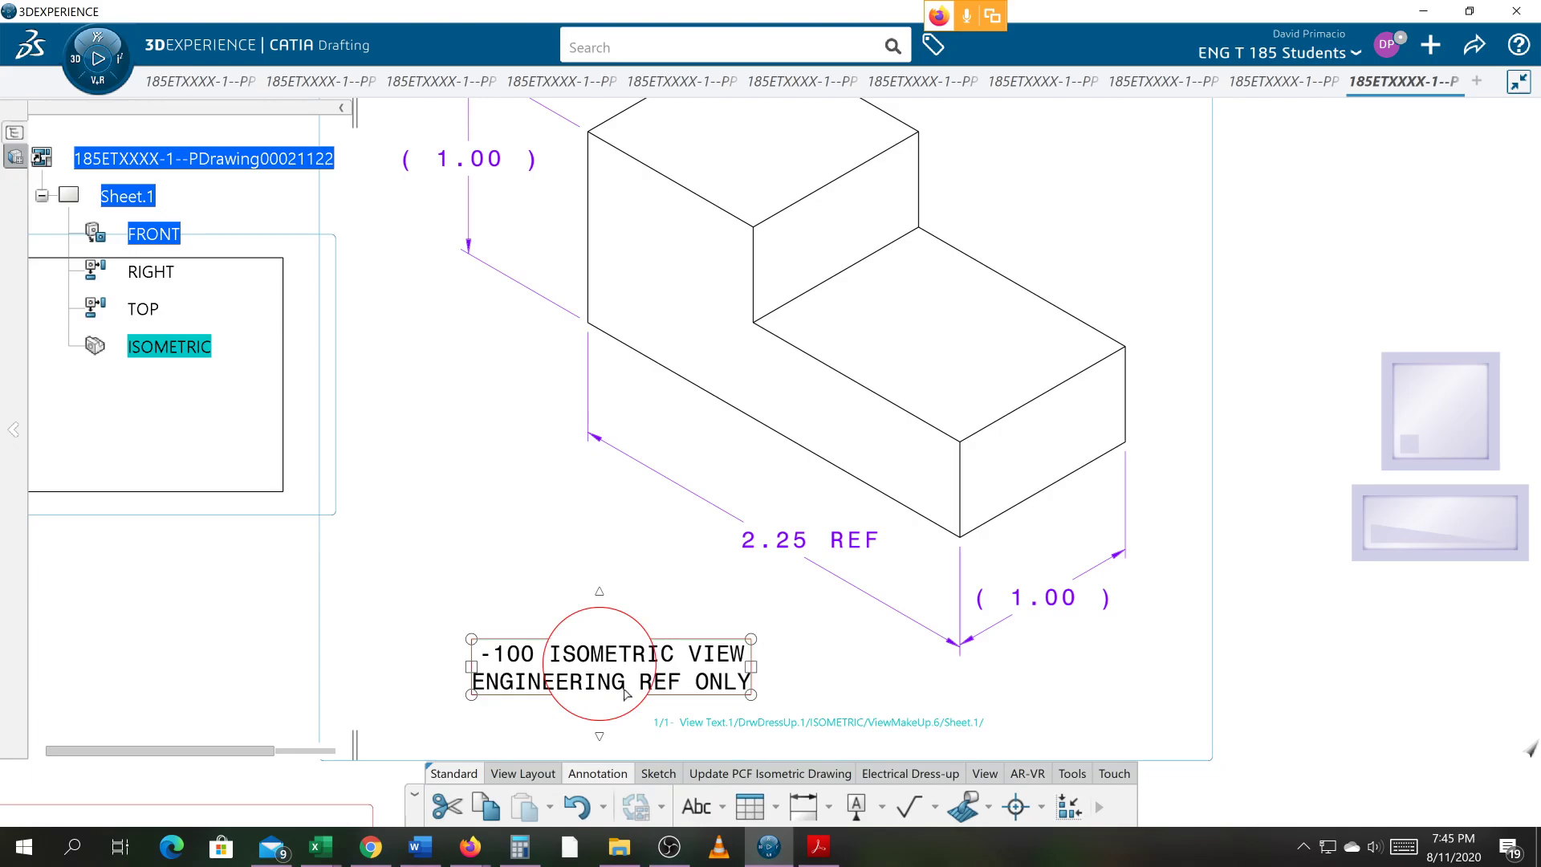
- Add a third line reading SCALE : NONE to the isometric view's label
middle_click_drag(479, 512, 579, 399)
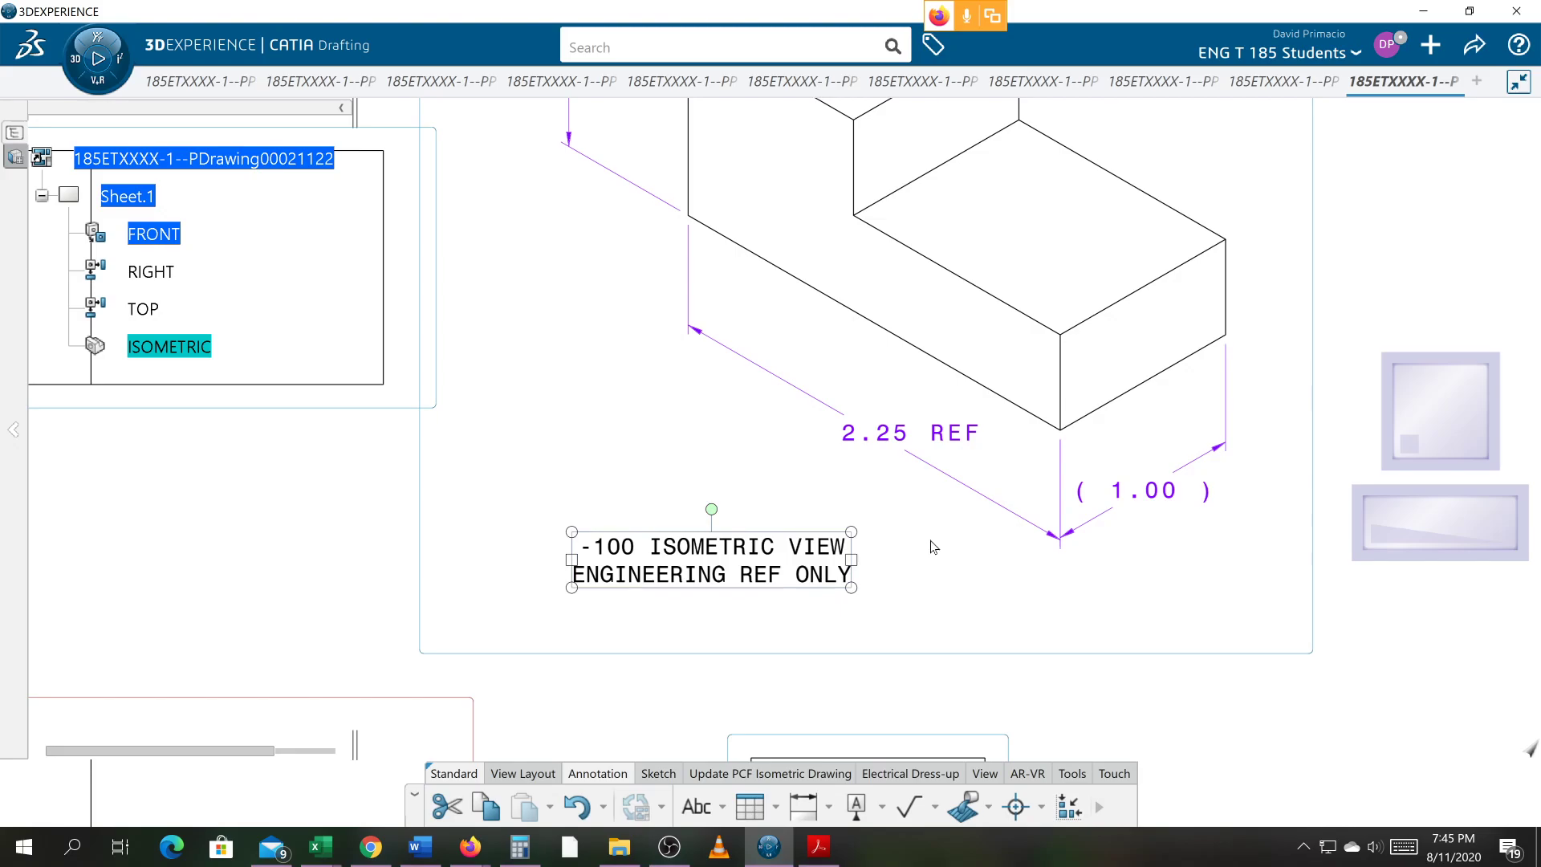
middle_click_drag(923, 562, 896, 651, "ctrl")
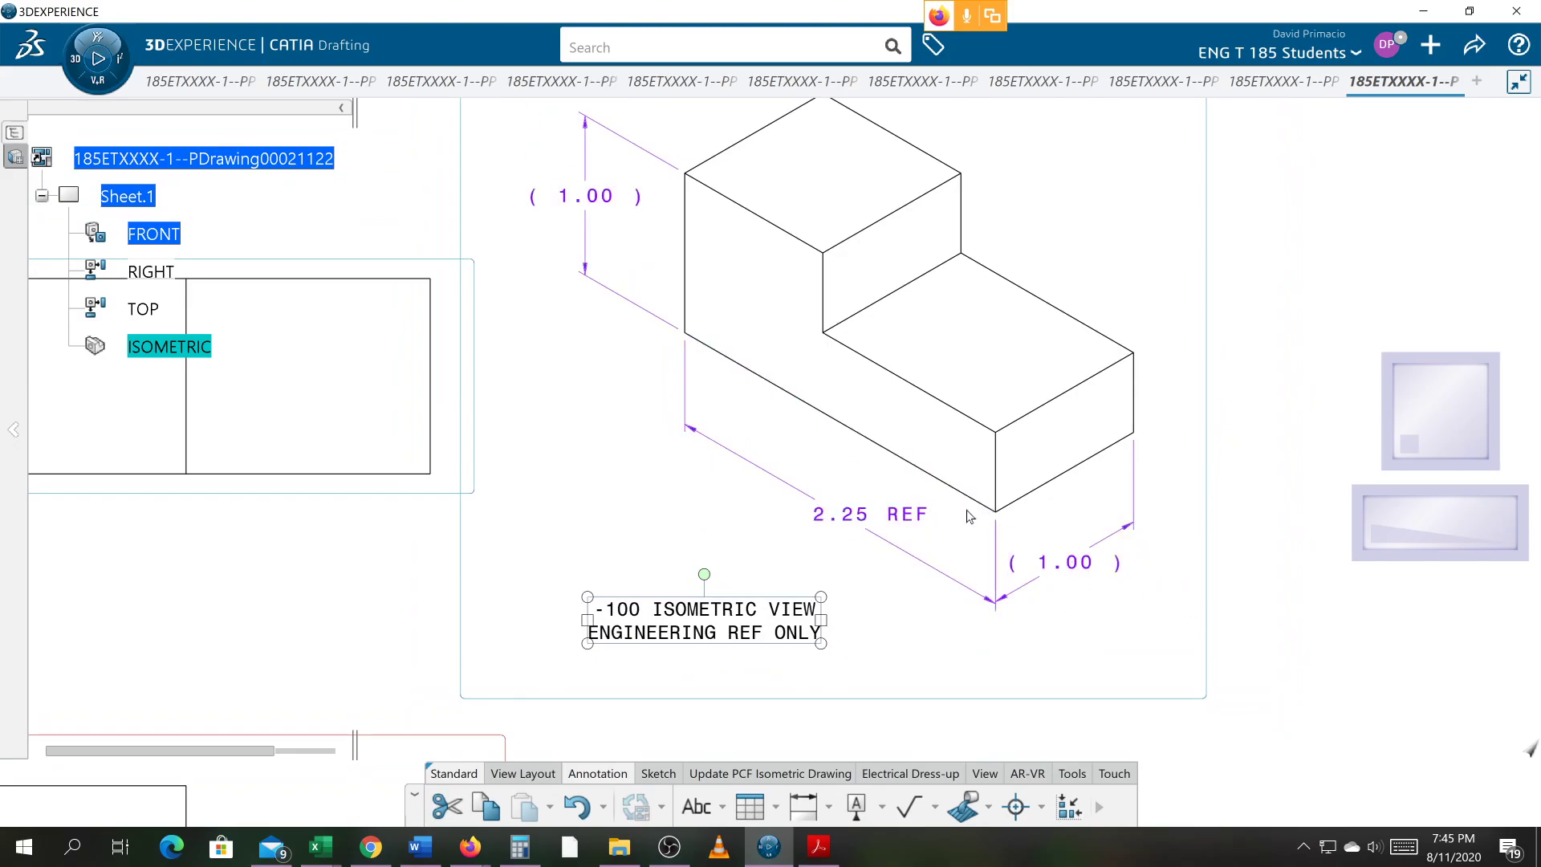
mouse_move(947, 593)
middle_mouse_down()
mouse_move(1011, 599)
mouse_move(1000, 617)
middle_mouse_up()
left_click(820, 619)
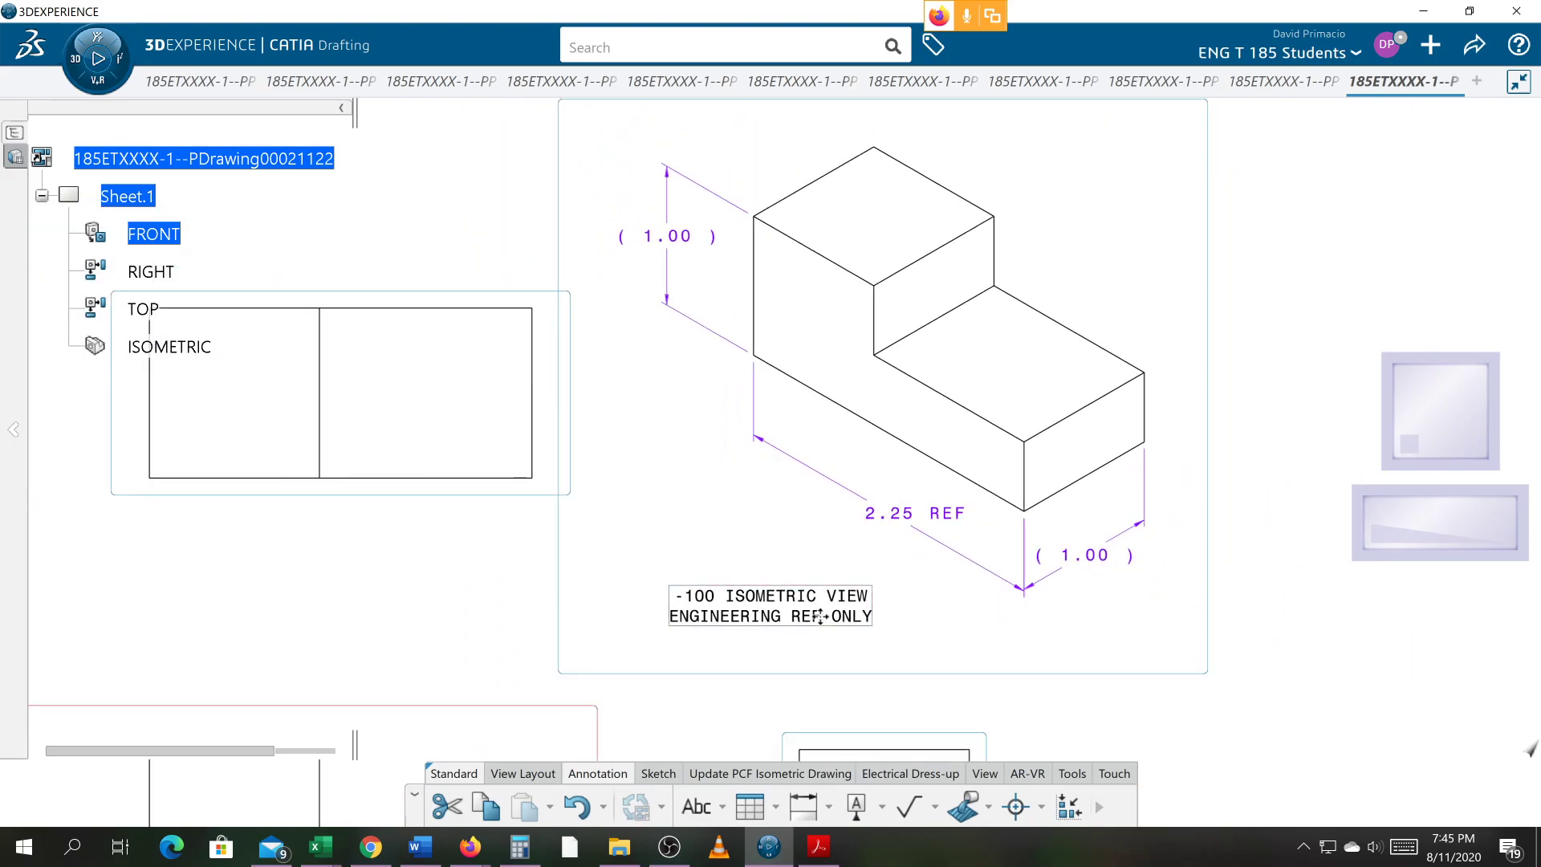
left_click_drag(820, 619, 801, 606)
double_click(801, 607)
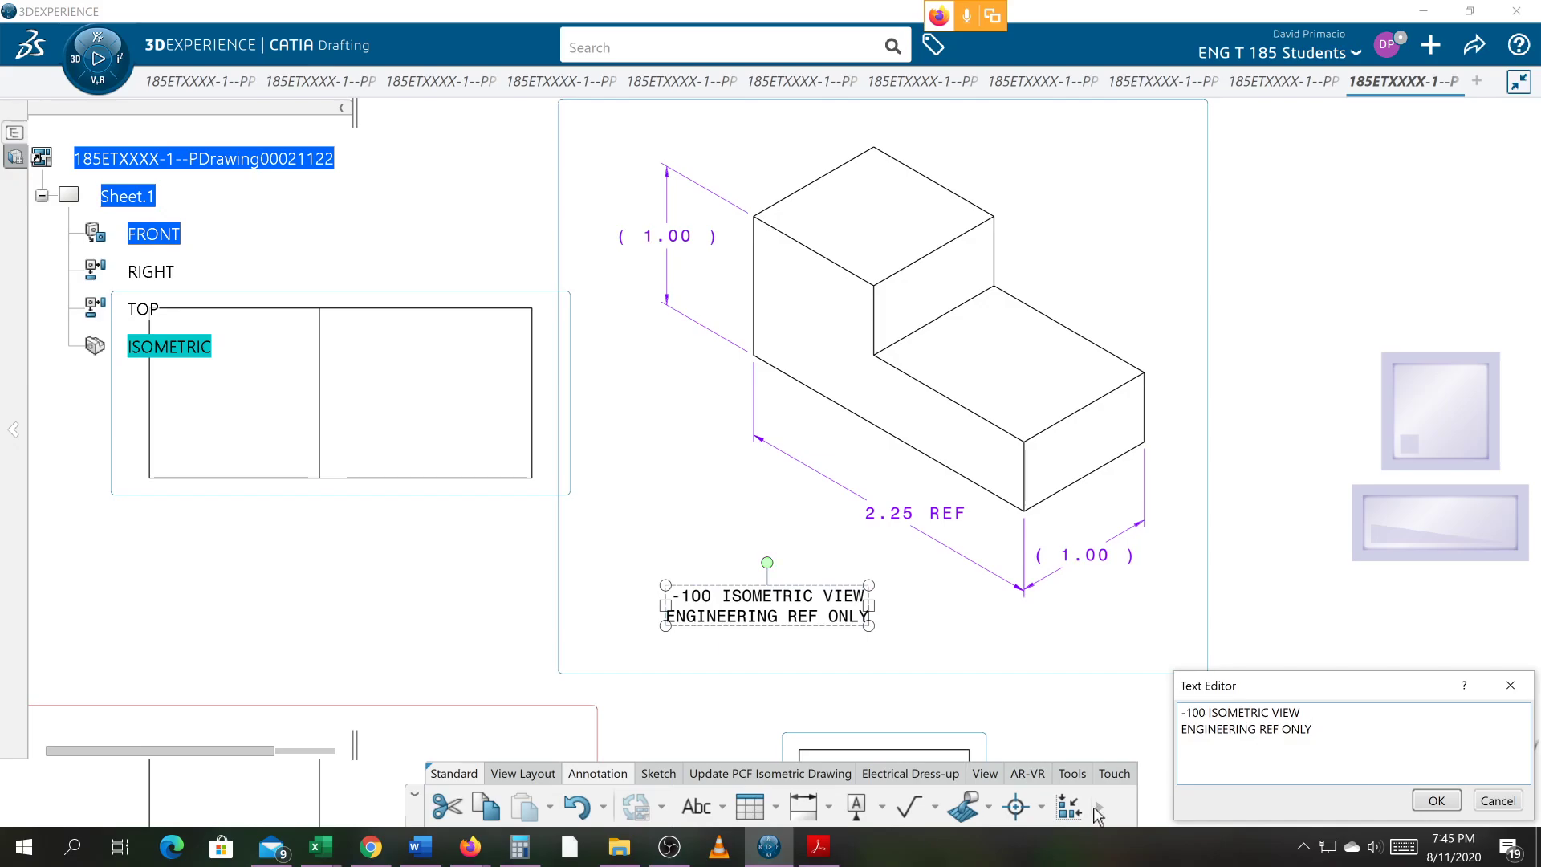
key("Escape")
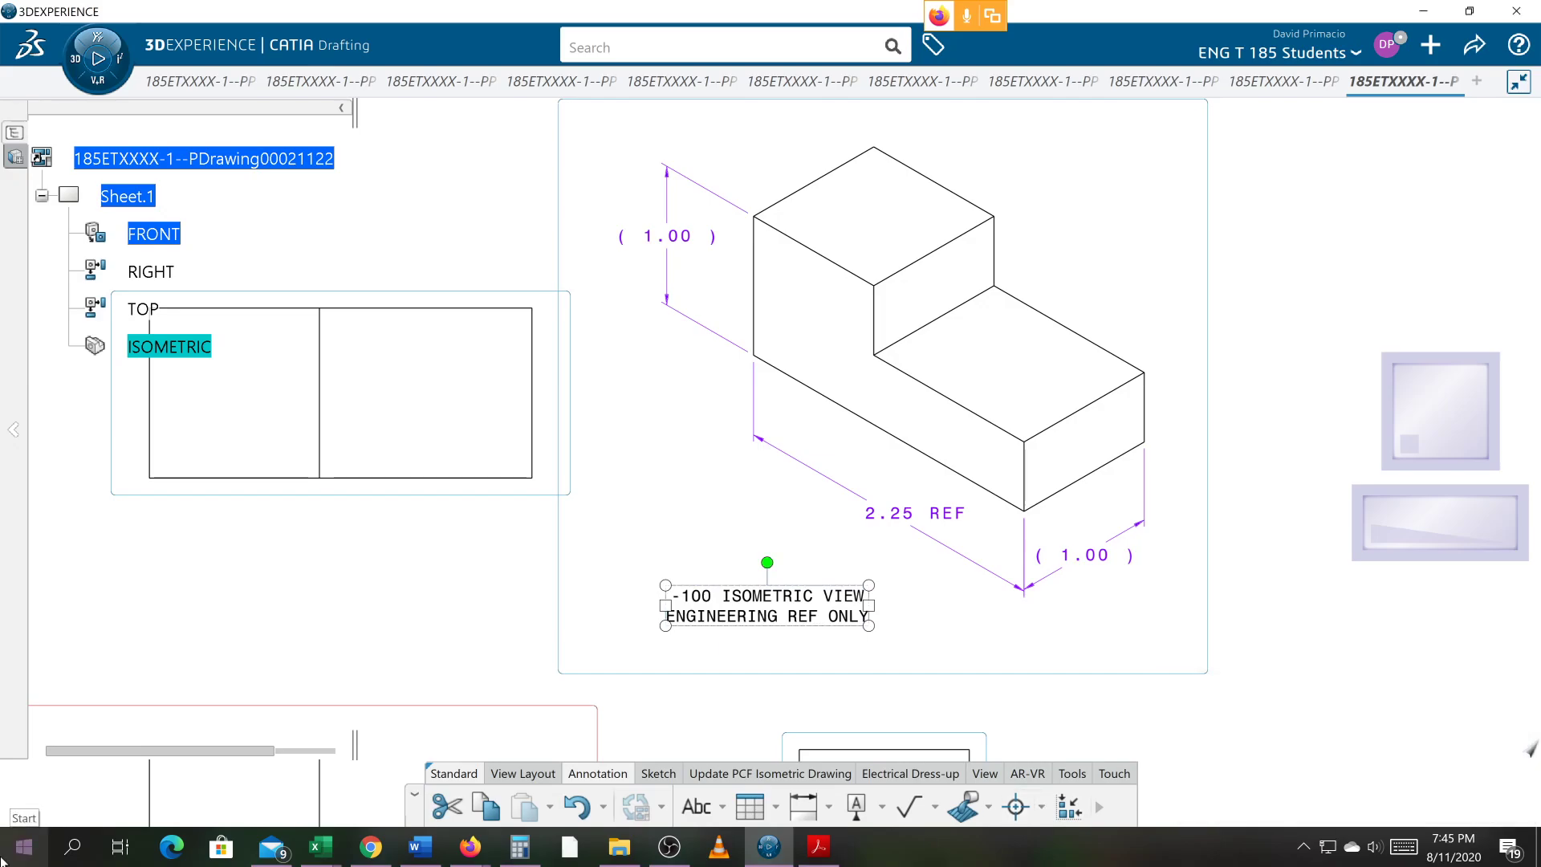
double_click(737, 625)
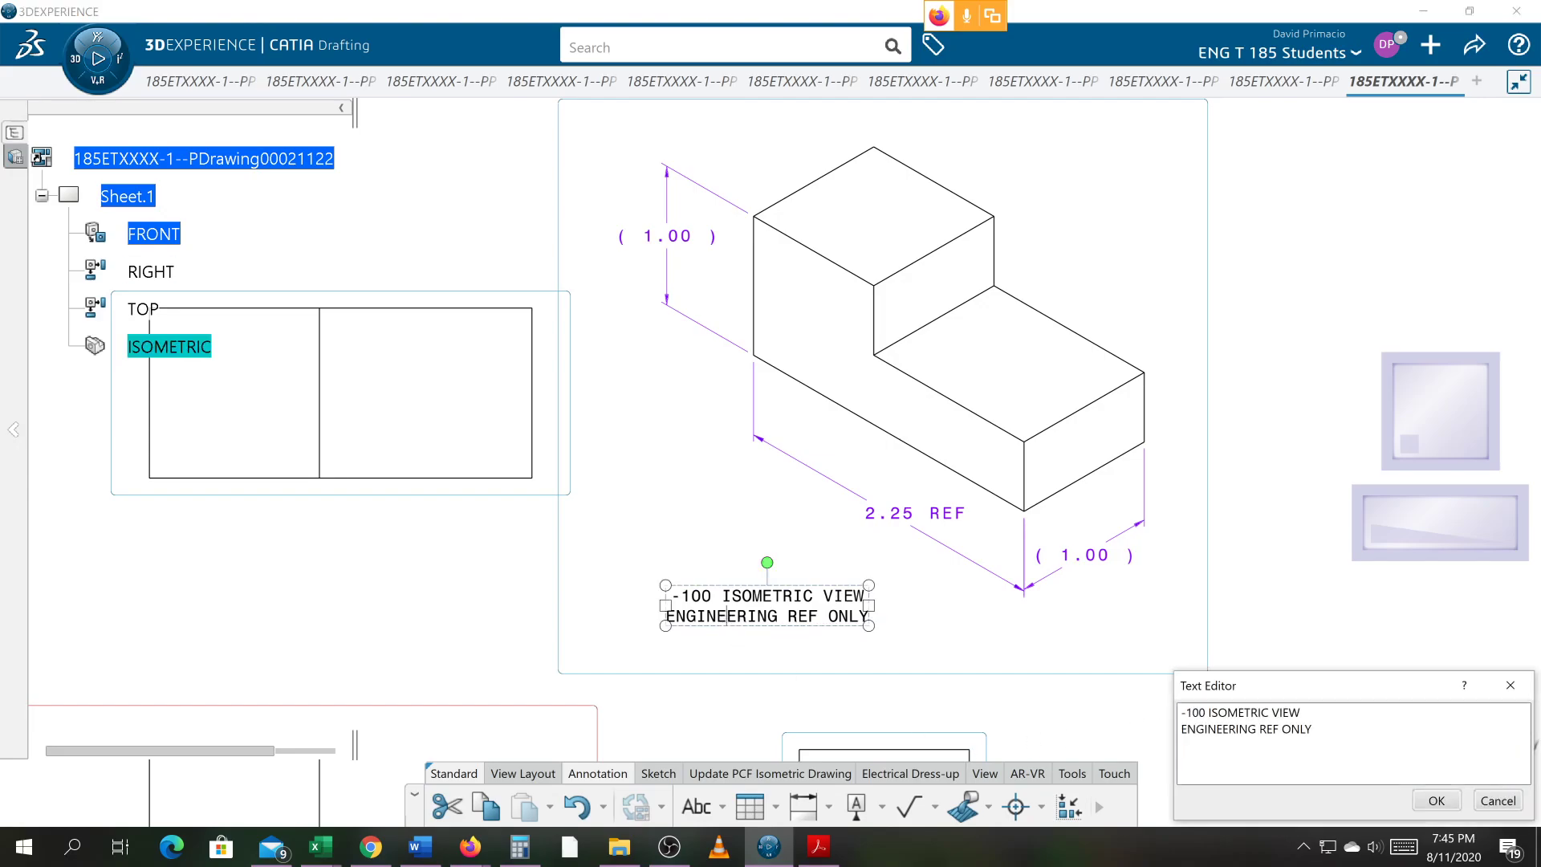
key("Return")
type("SCALE : NONE")
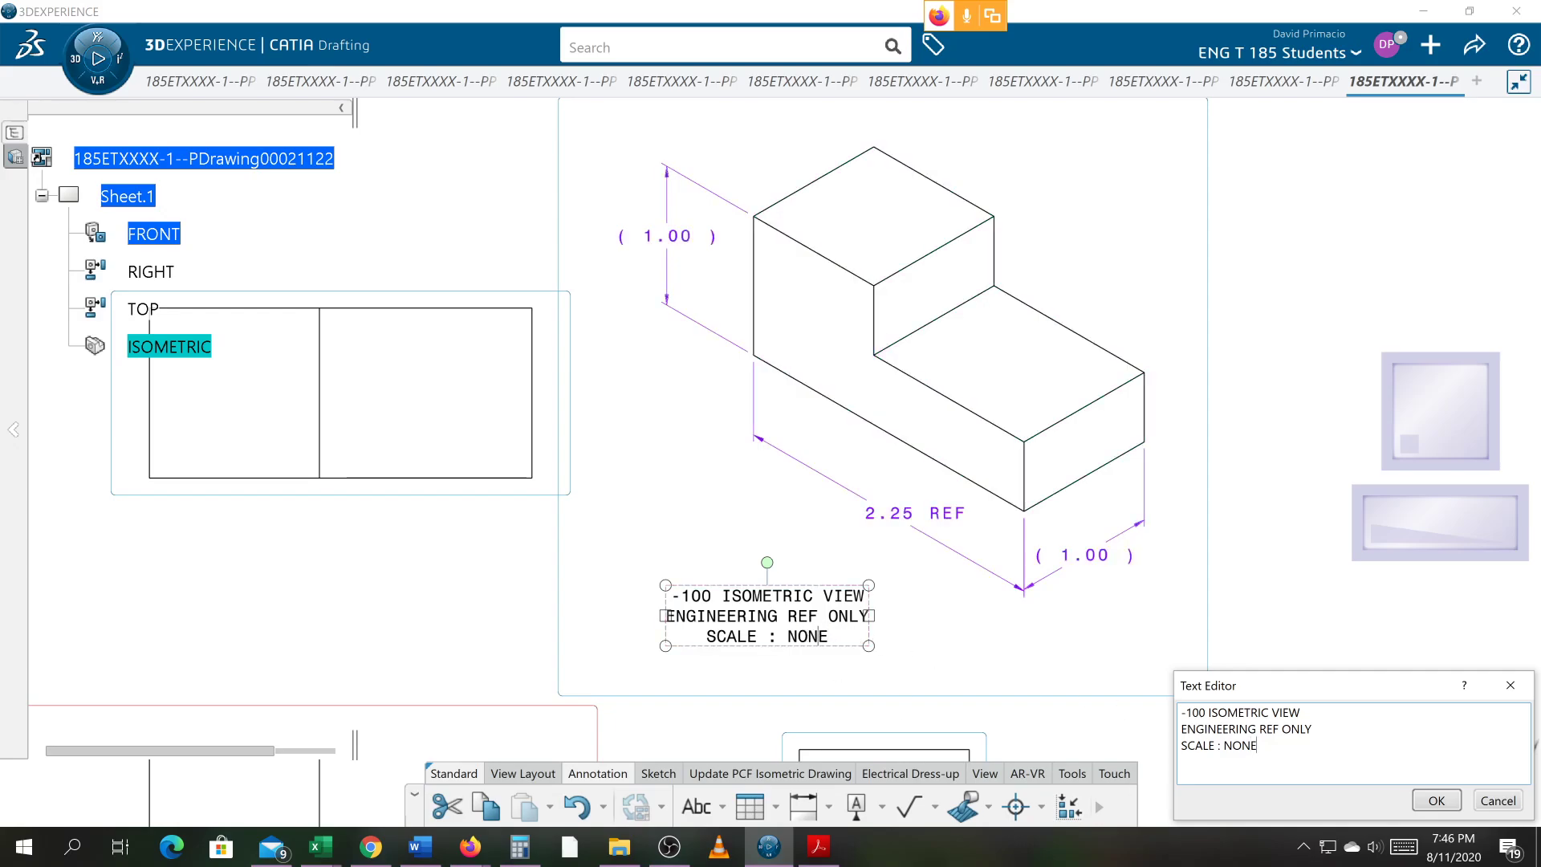
left_click_drag(1257, 745, 1180, 731)
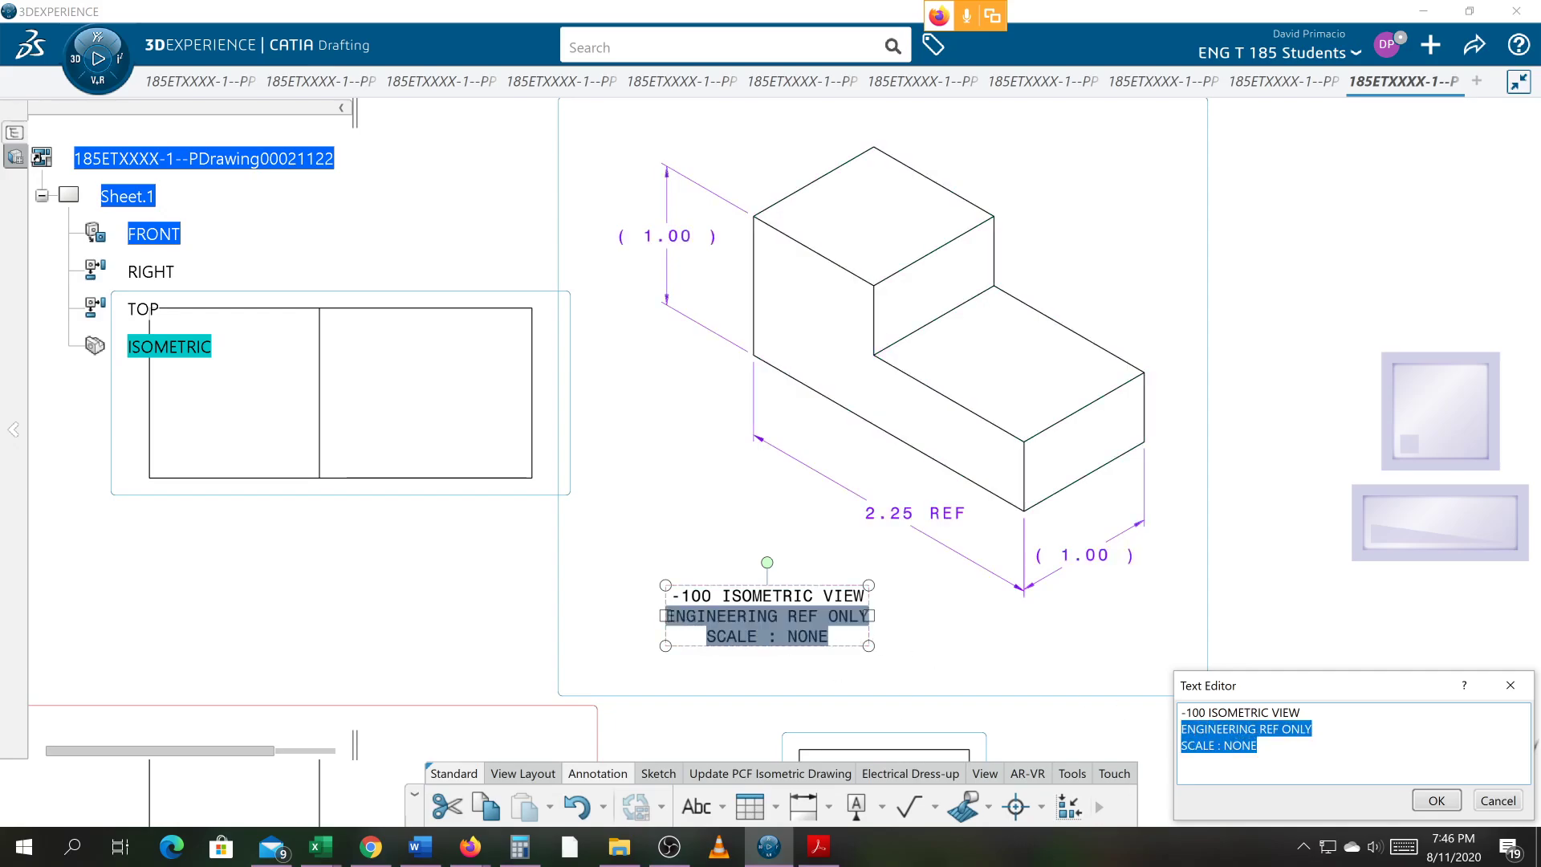
right_click(803, 616)
left_click(829, 740)
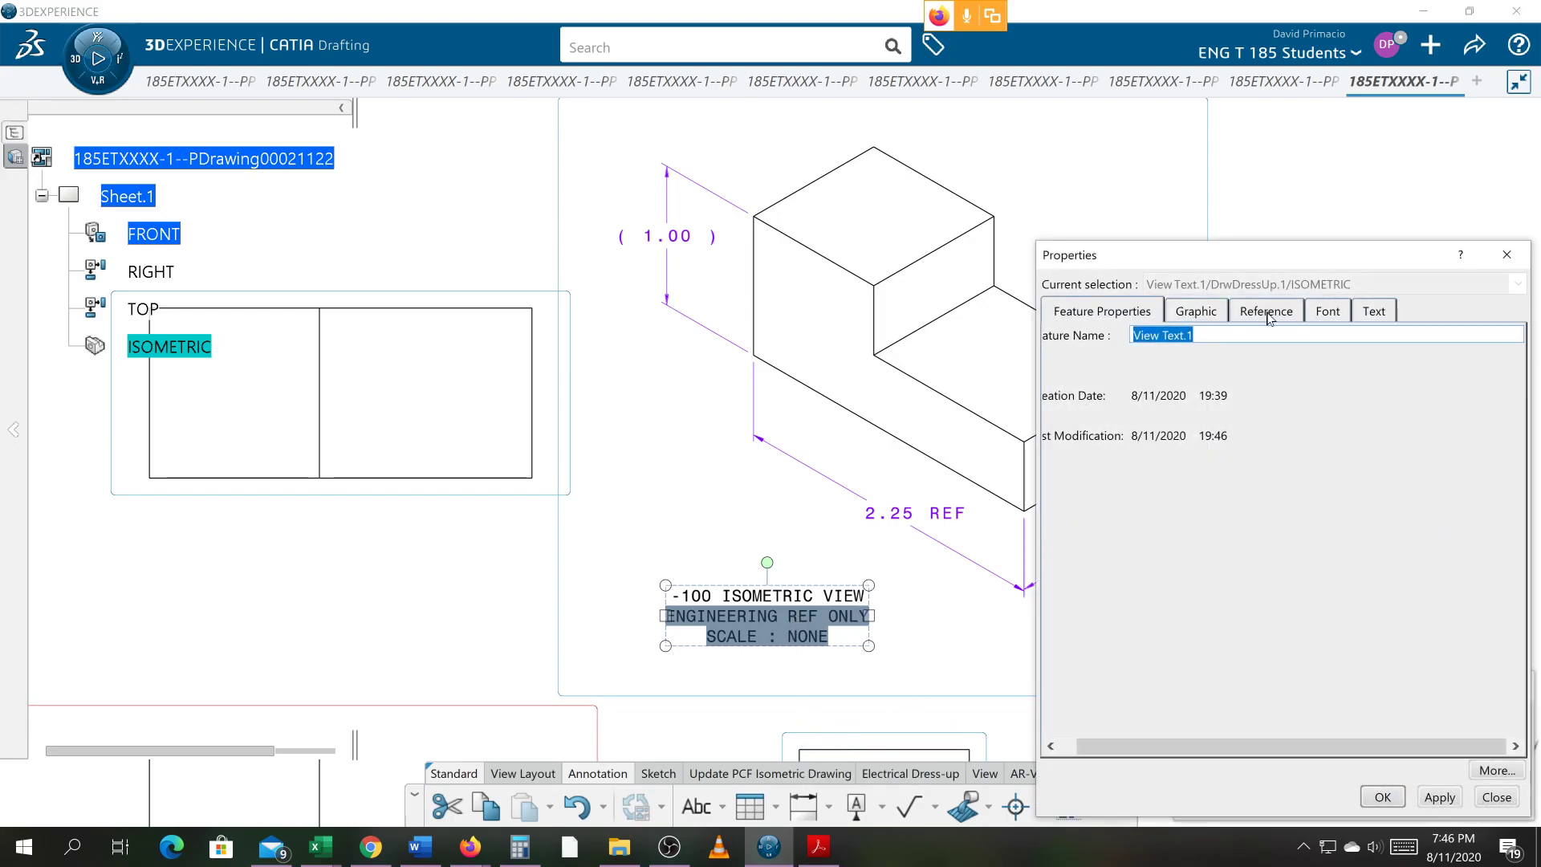
left_click(1328, 313)
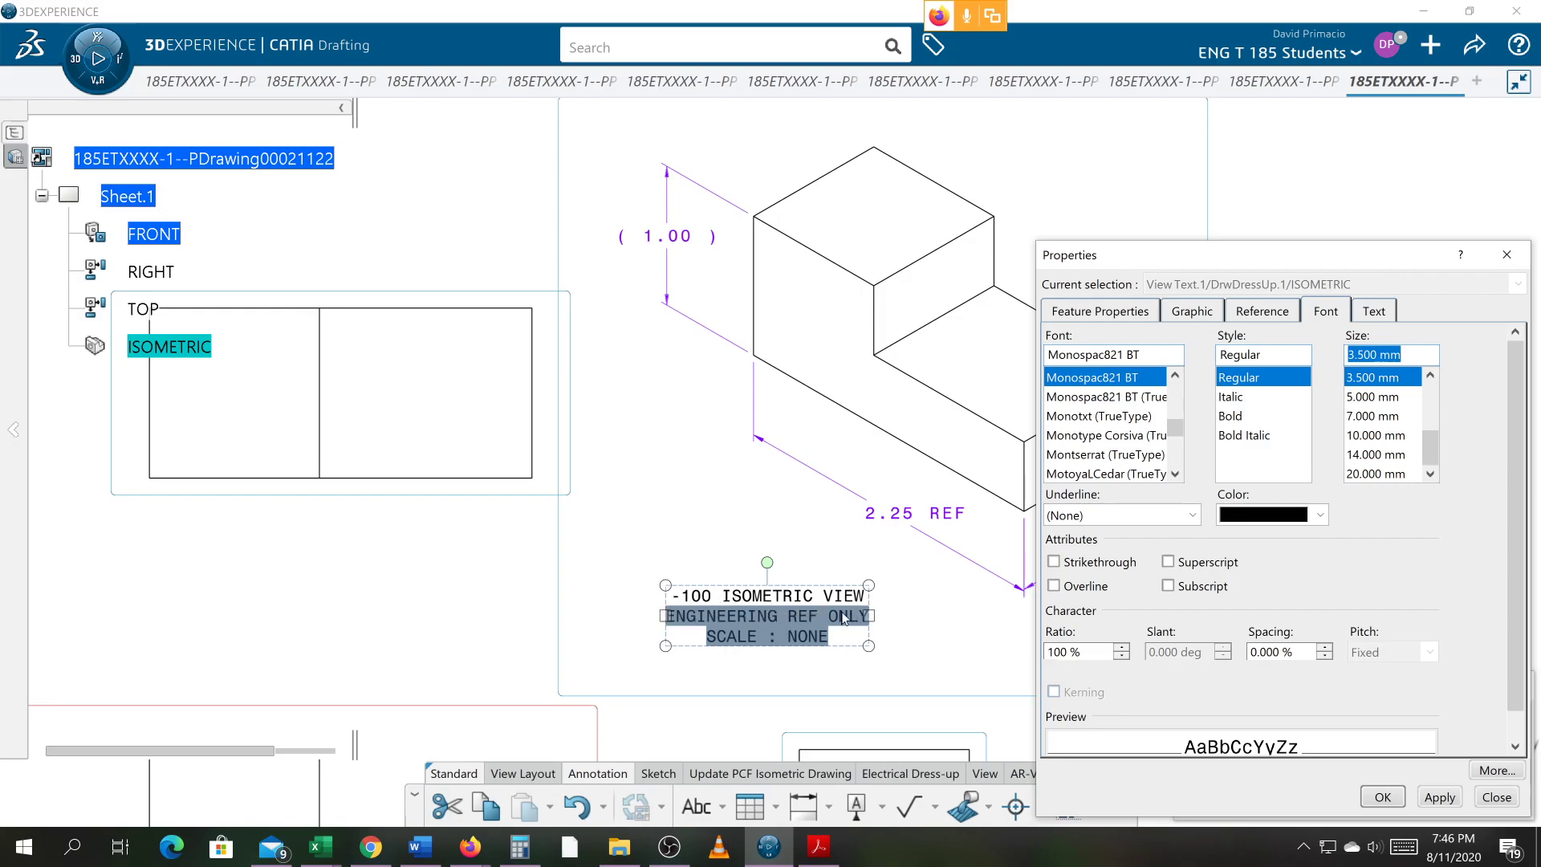
left_click(1486, 798)
left_click(1382, 796)
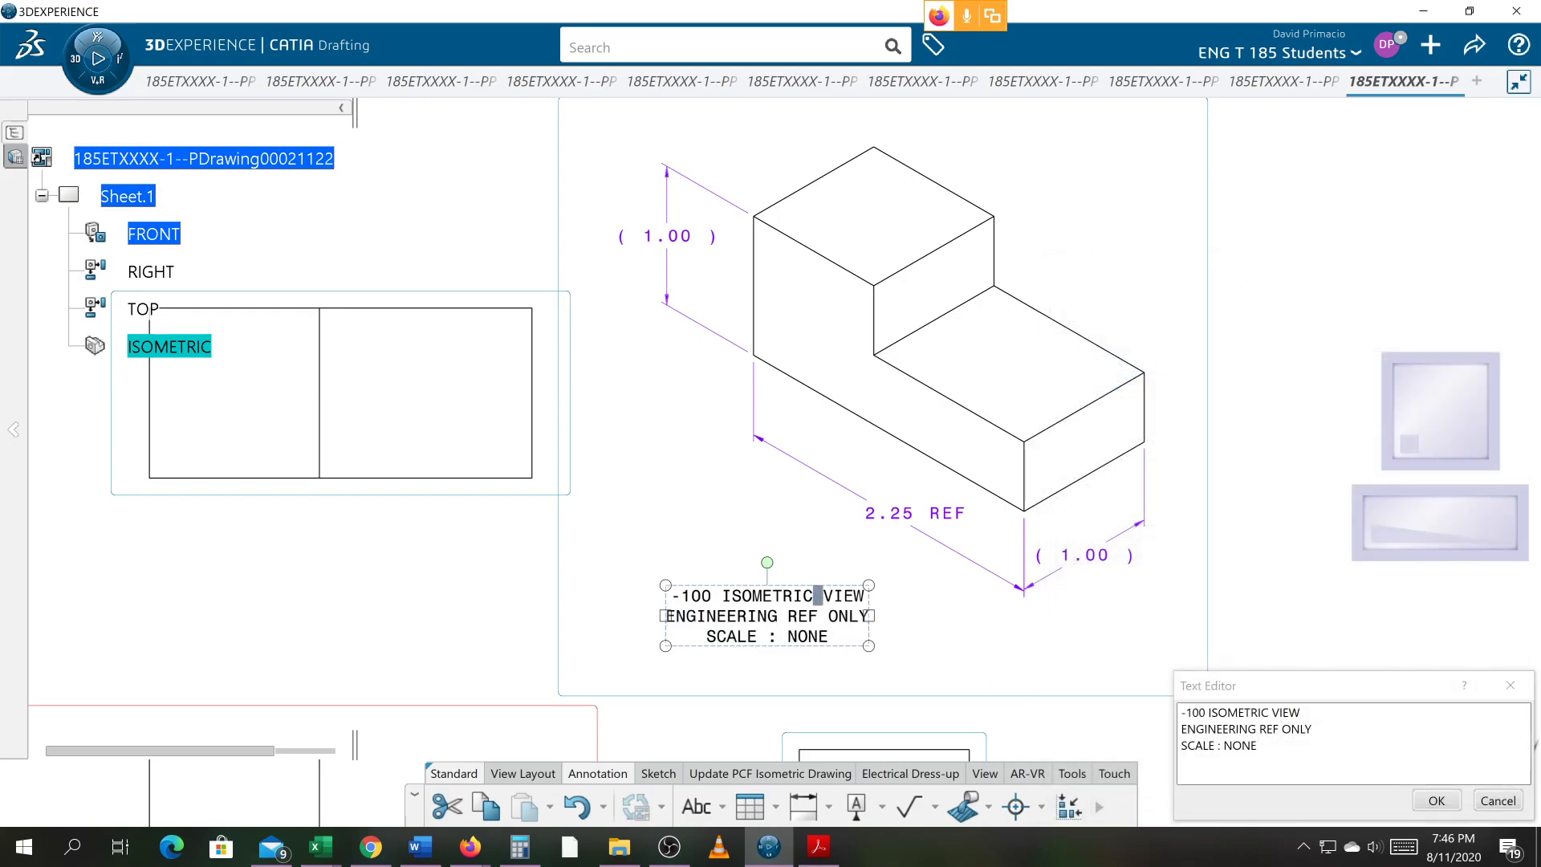
- Set the font size of only the label's first line, -100 ISOMETRIC VIEW, to 7.000 mm
double_click(692, 596)
left_click(798, 616)
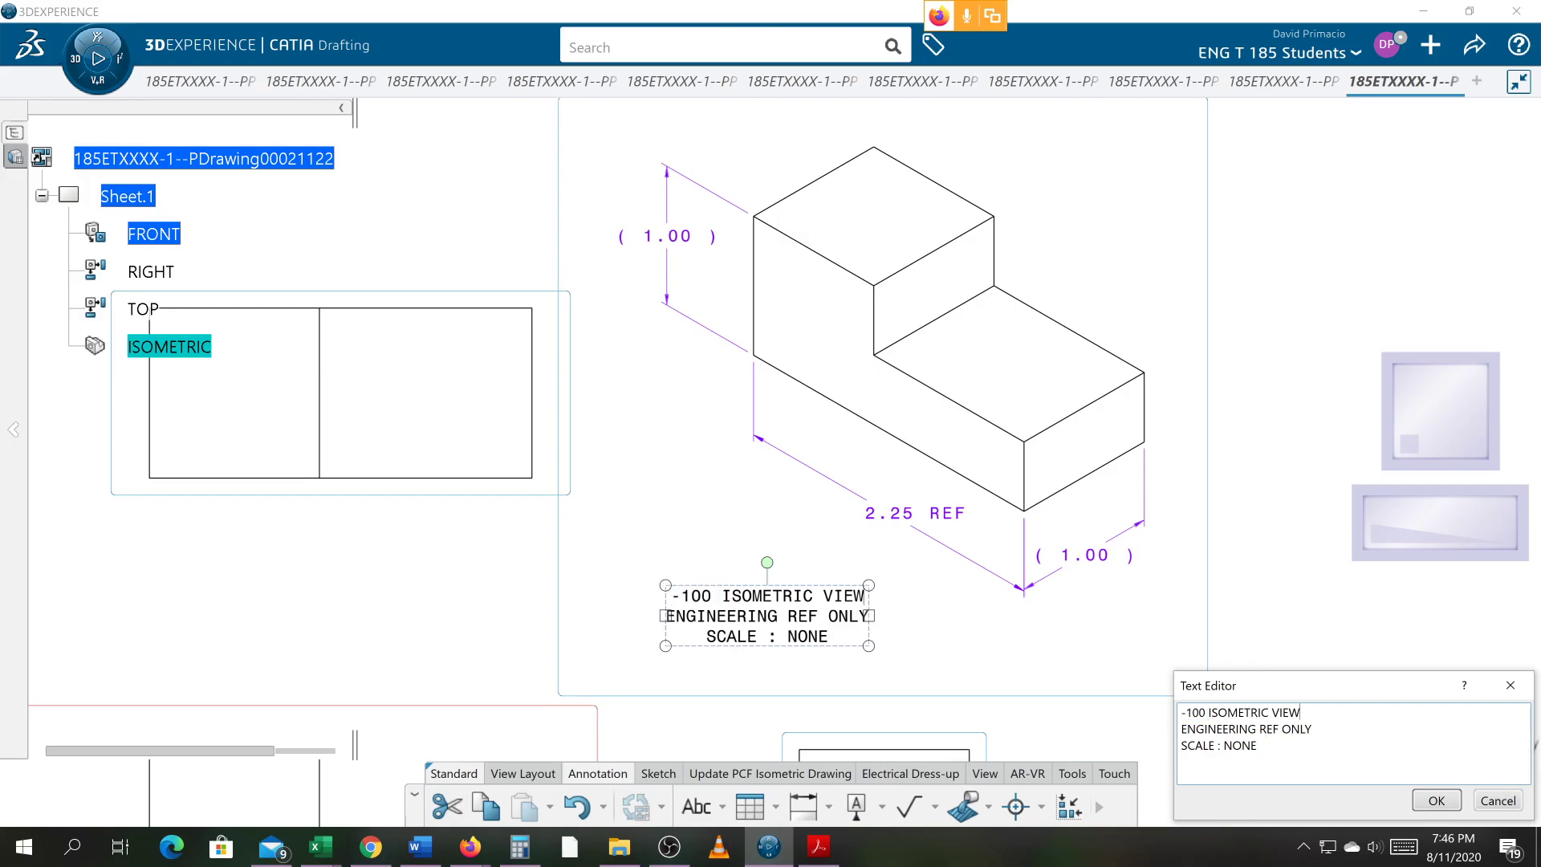
left_click_drag(1209, 712, 1181, 712)
left_click_drag(672, 595, 865, 596)
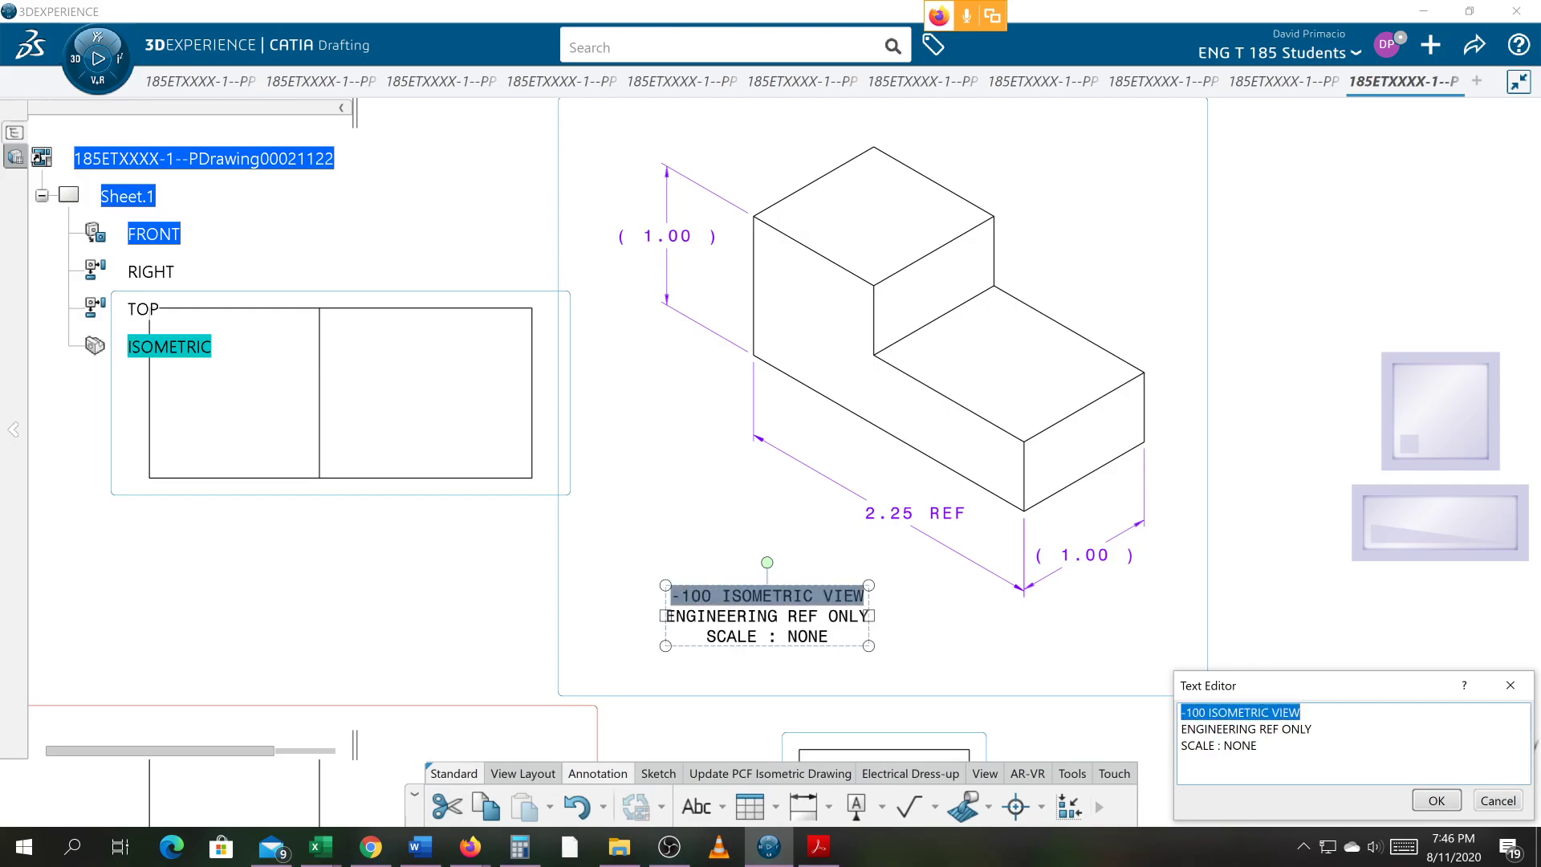
right_click(811, 606)
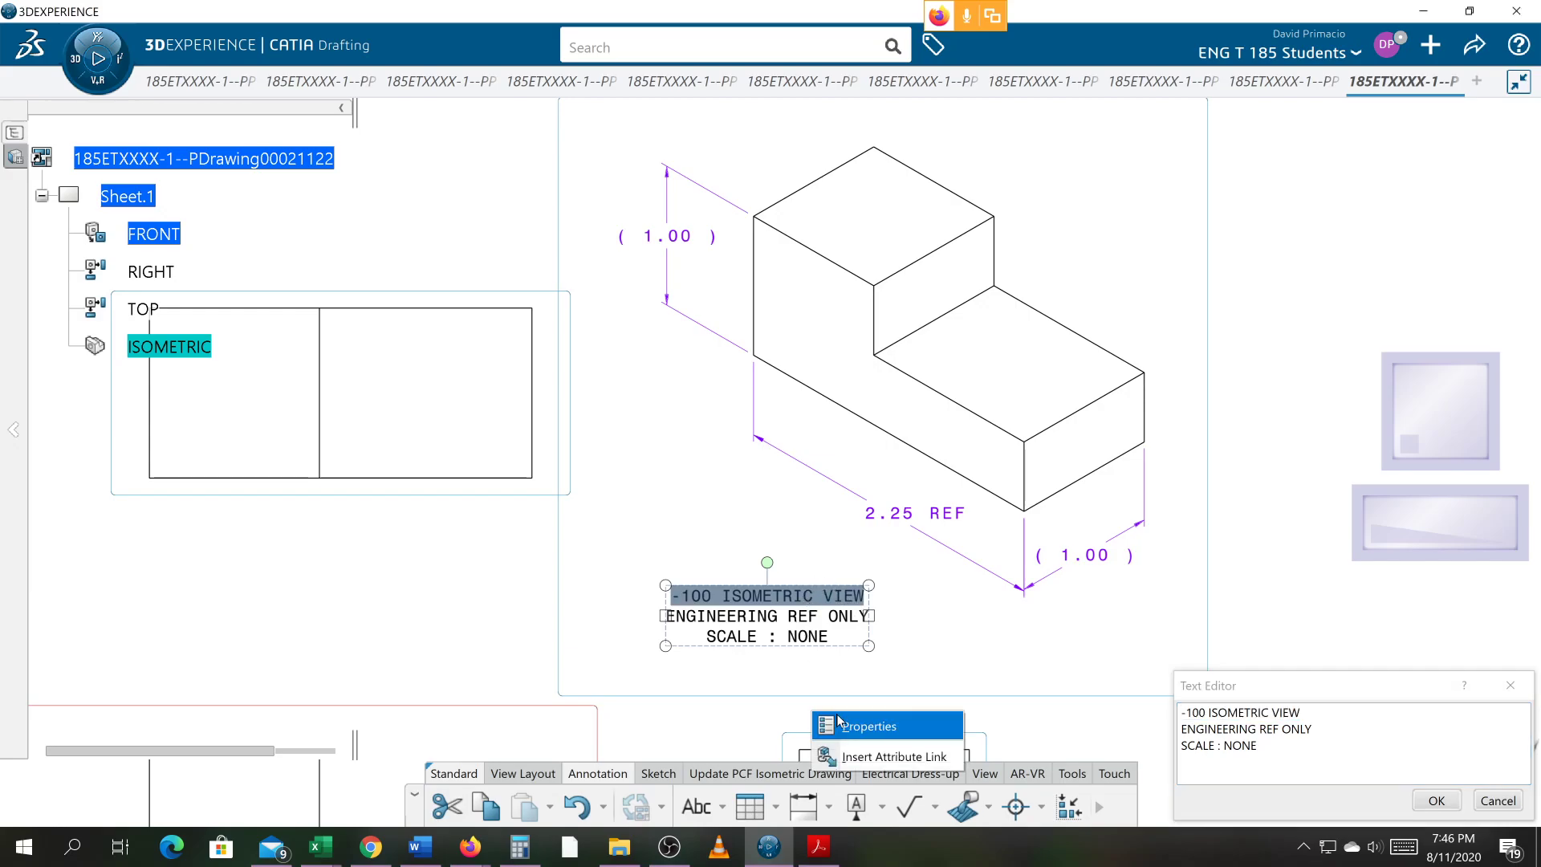
left_click(863, 726)
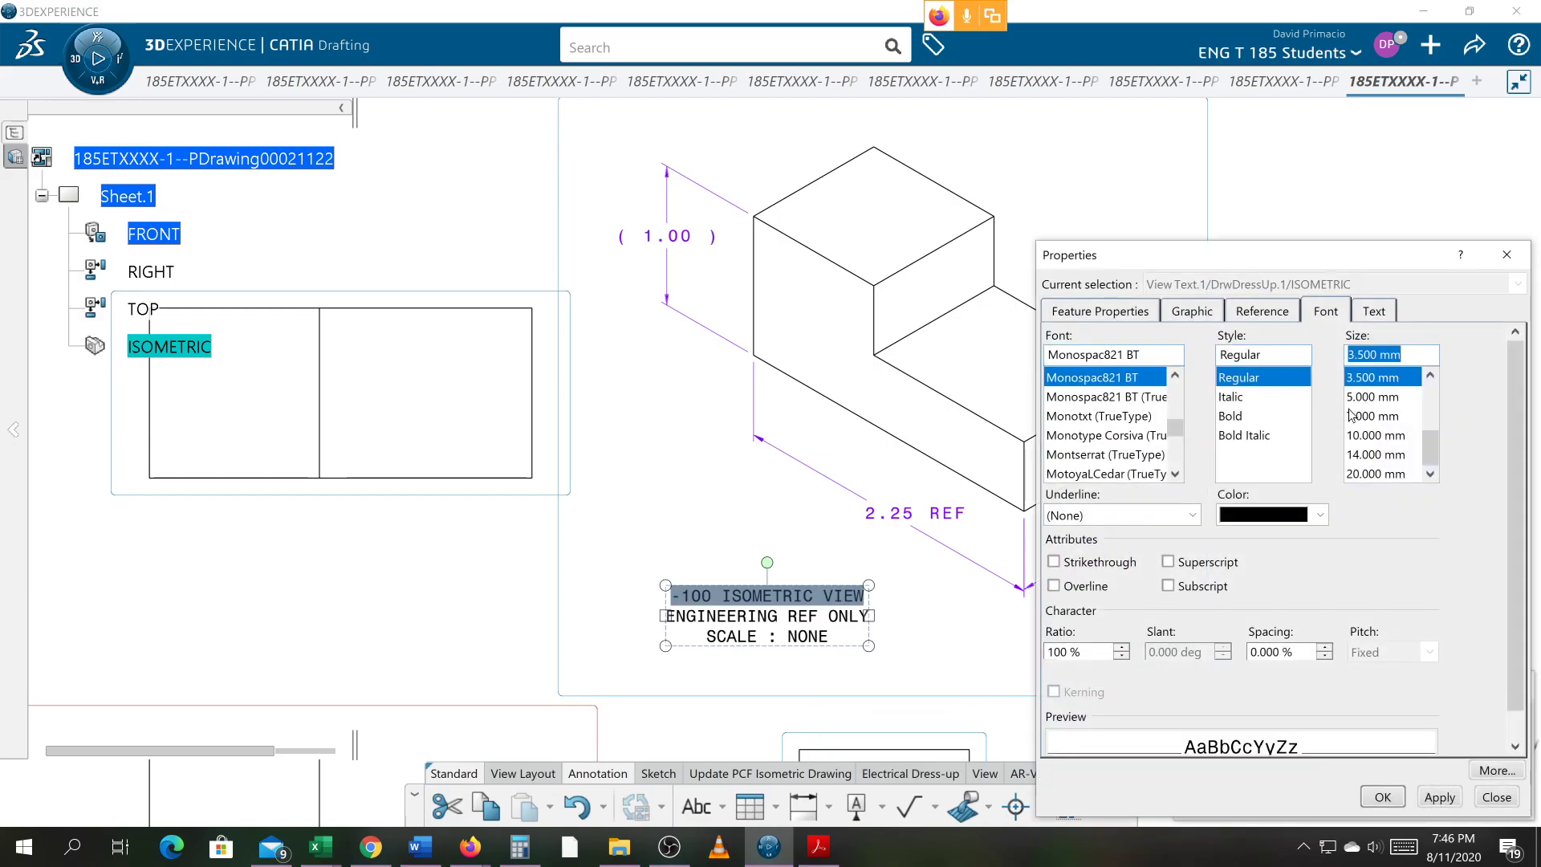
left_click(1364, 416)
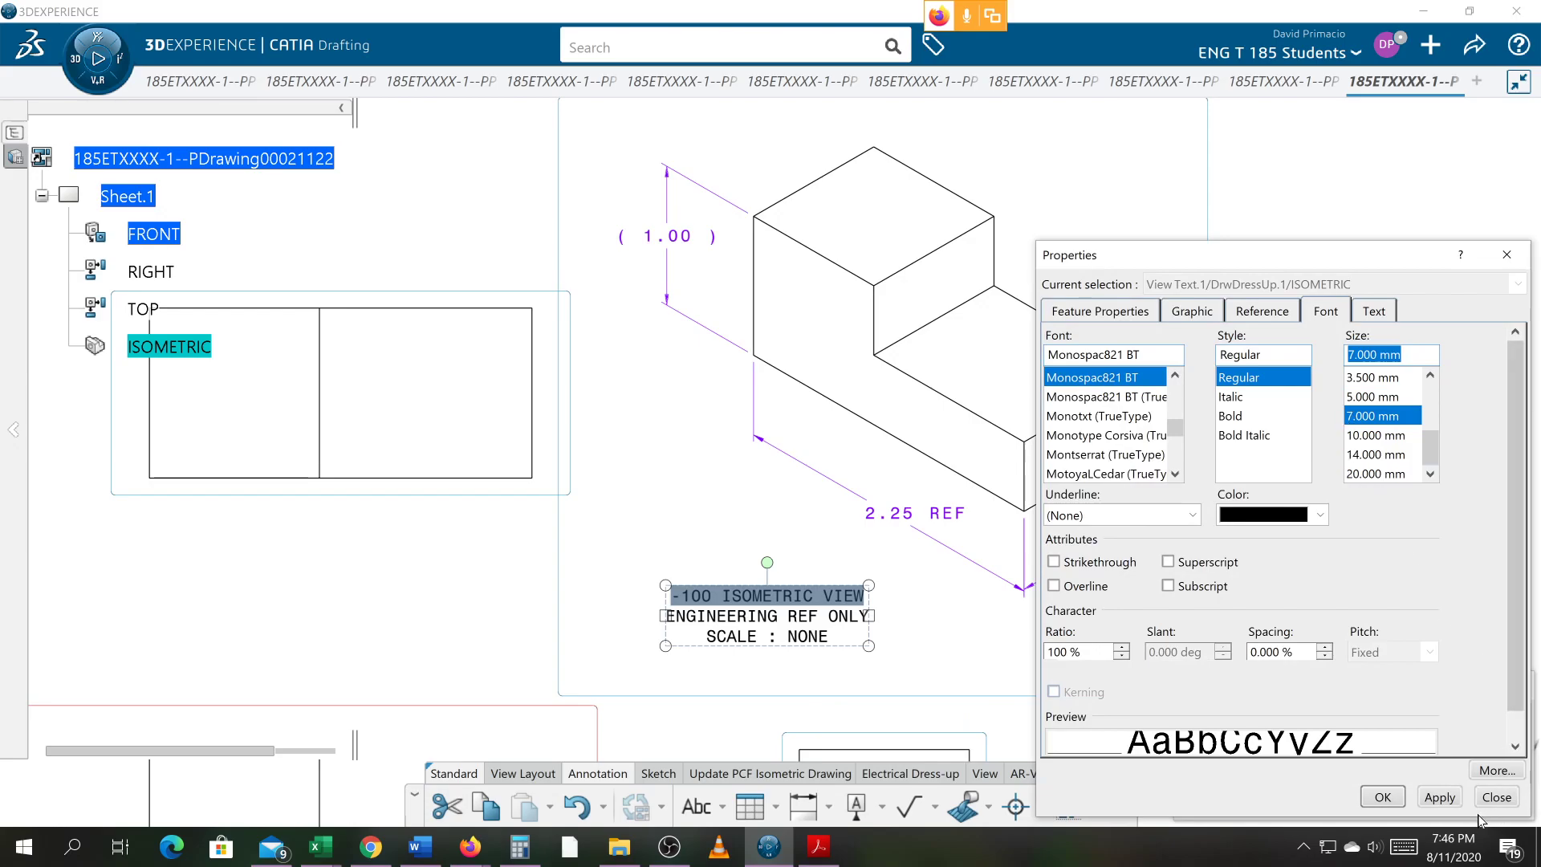
left_click(1441, 798)
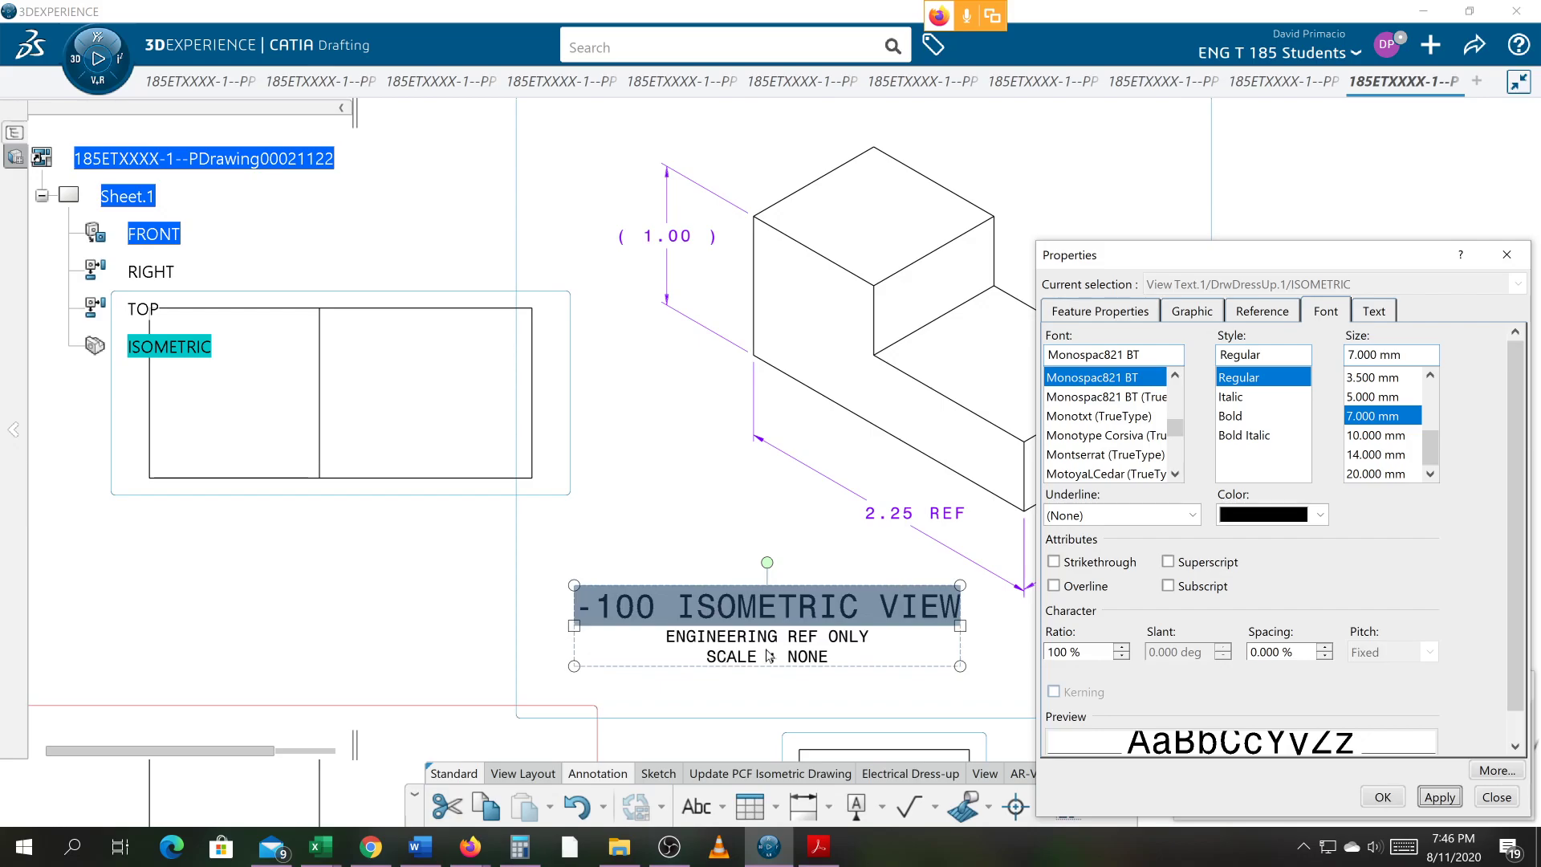
left_click(1383, 797)
- Move the three-line label so that it sits beneath the dimensioned block in the isometric view
left_click(1125, 621)
mouse_move(1081, 575)
middle_mouse_down()
mouse_move(1136, 454)
mouse_move(1115, 497)
middle_mouse_up()
left_click(1115, 497)
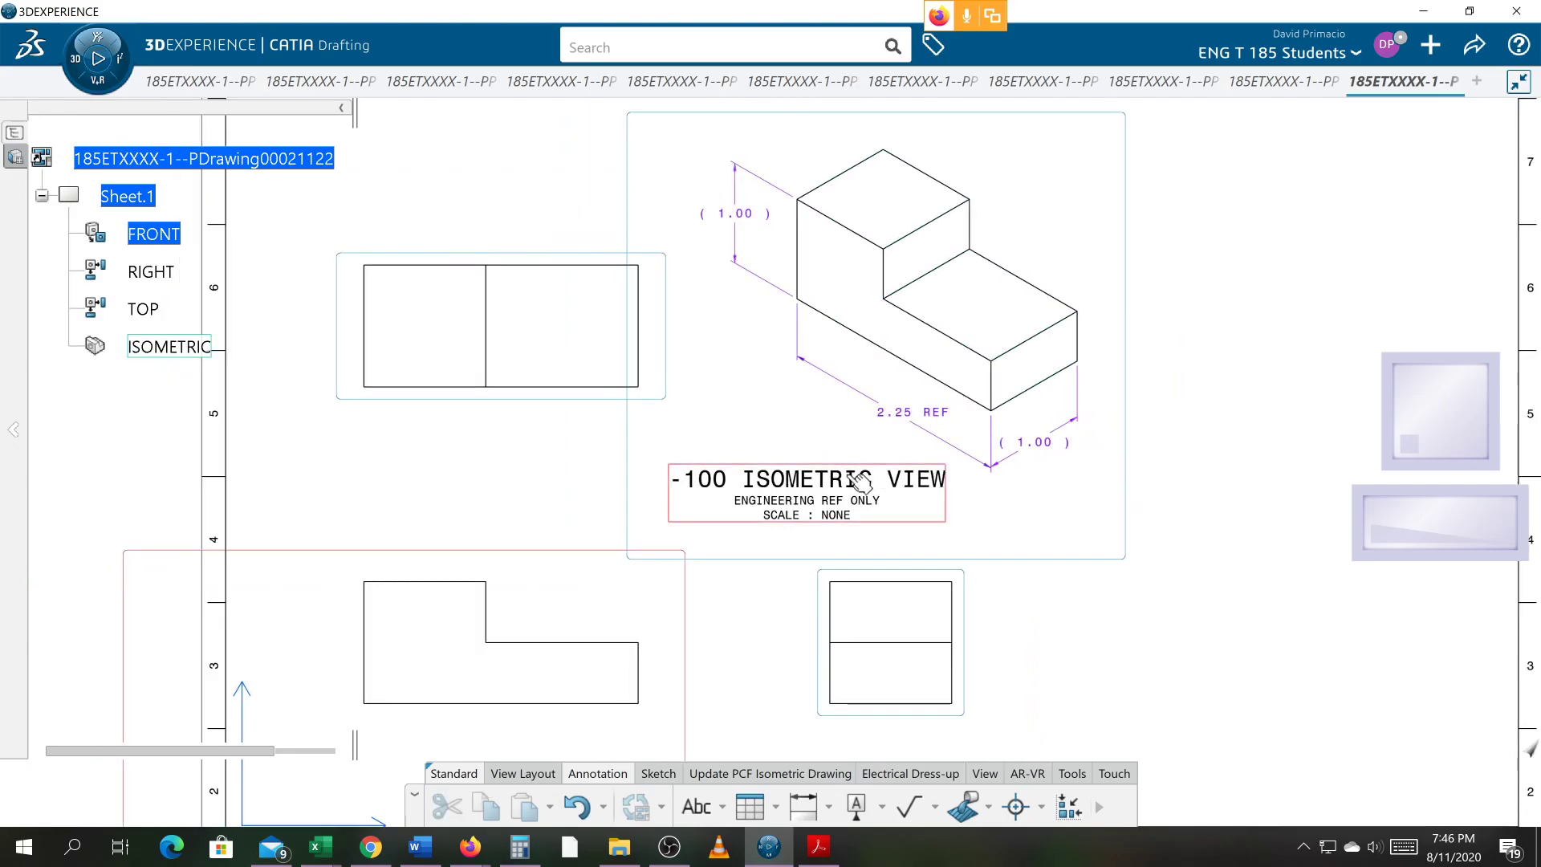
left_click_drag(785, 486, 851, 515)
left_click(1089, 571)
mouse_move(1093, 550)
middle_mouse_down()
mouse_move(1080, 588)
mouse_move(1183, 544)
mouse_move(1105, 538)
middle_mouse_up()
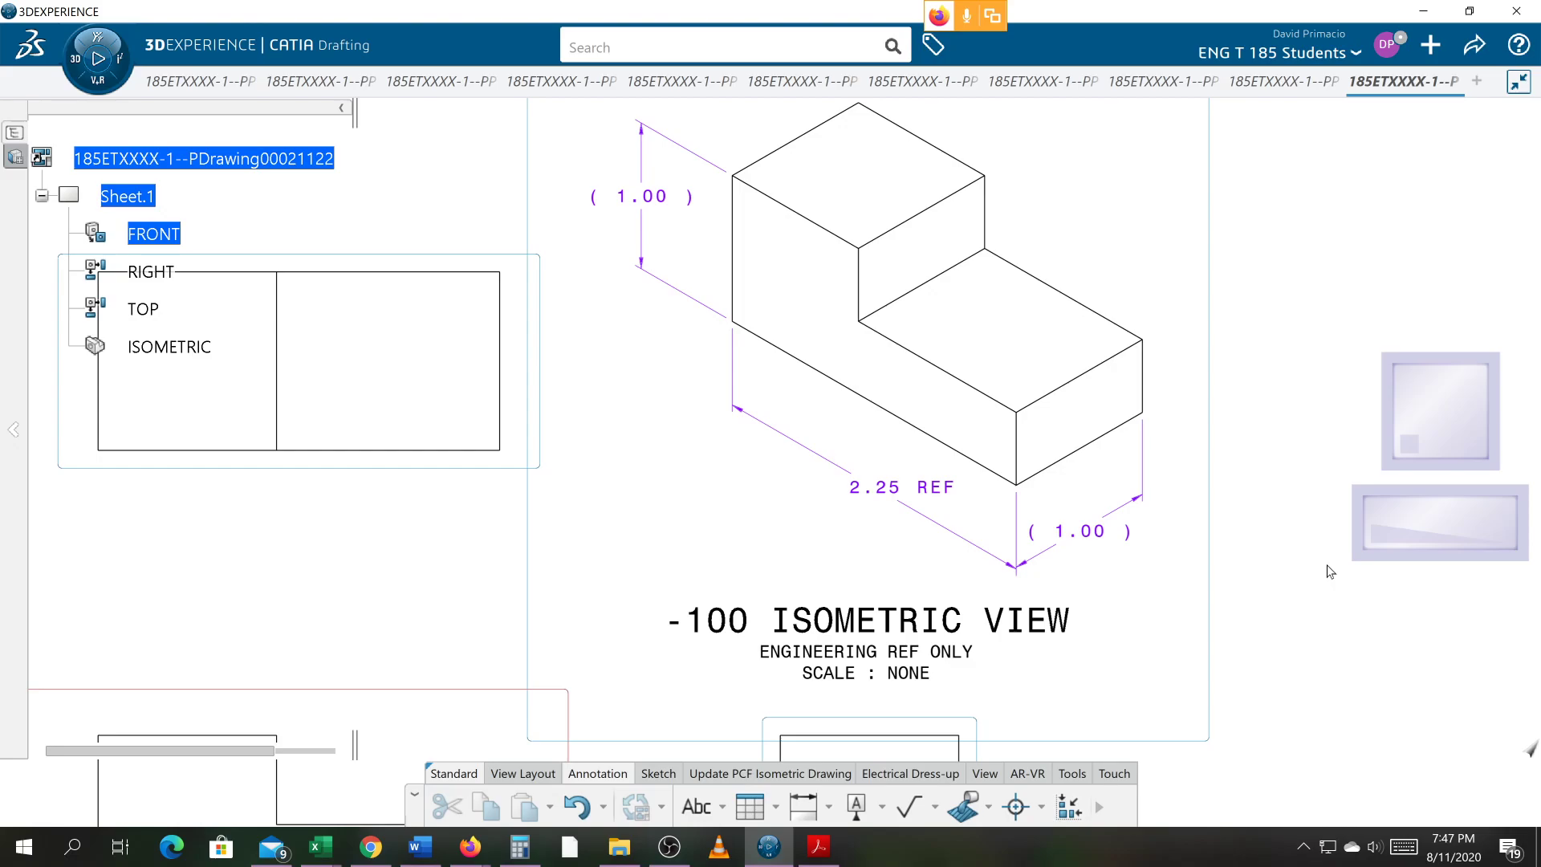
middle_click_drag(1118, 658, 1067, 659)
scroll(1069, 679, "up", 2)
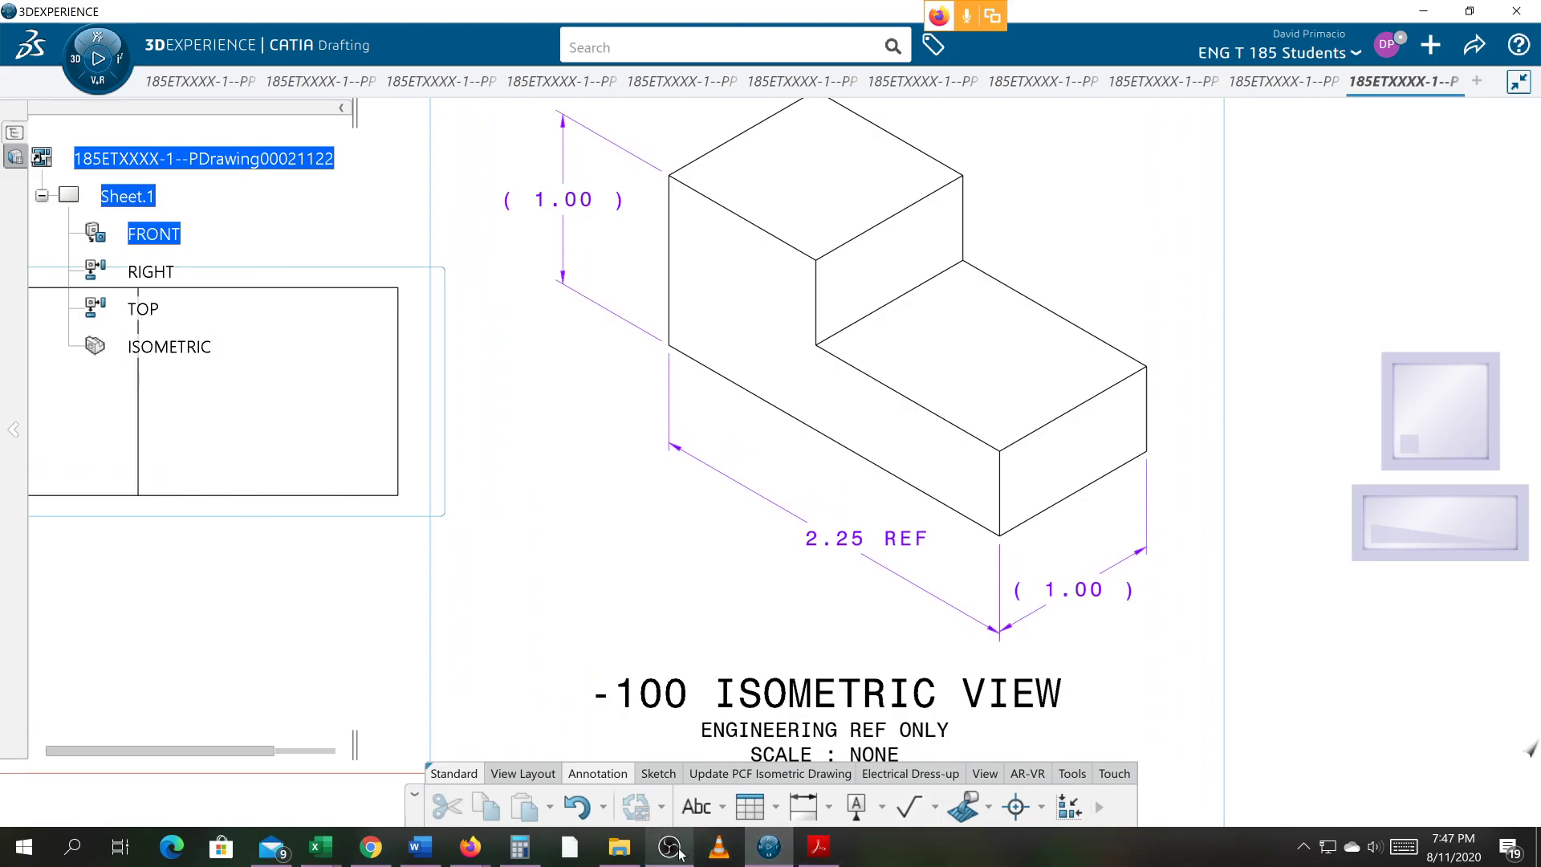